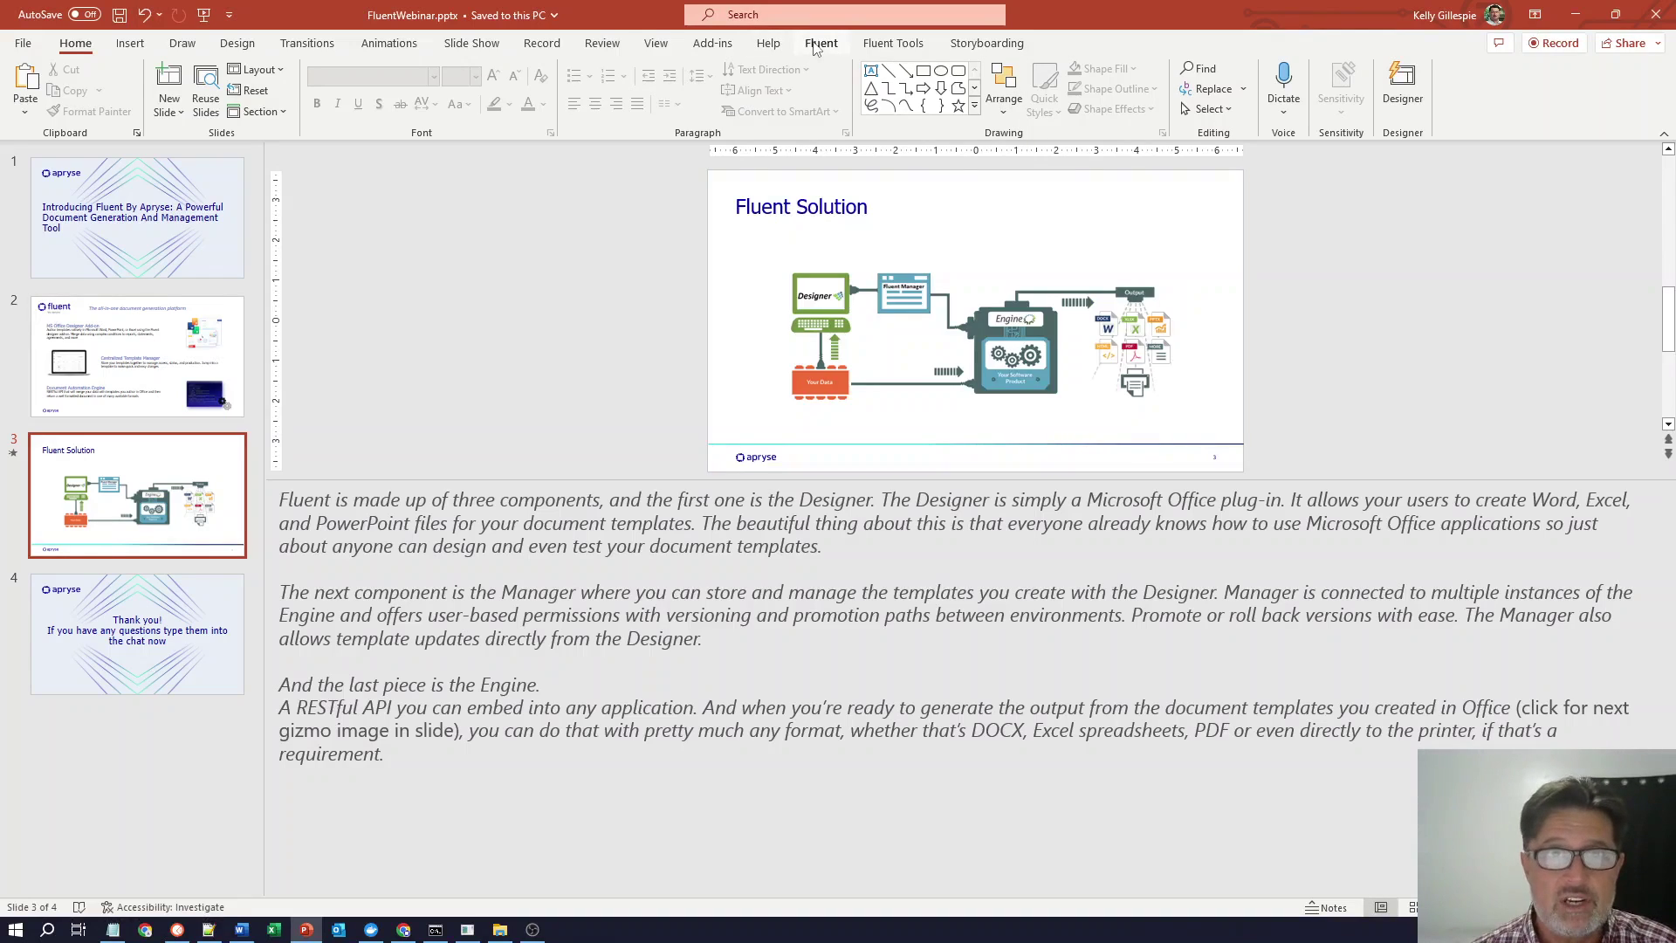
- Browse the Fluent and Fluent Tools tabs, advance to the Thank you slide, and minimize PowerPoint
{"action": "left_click", "coordinate": [815, 49]}
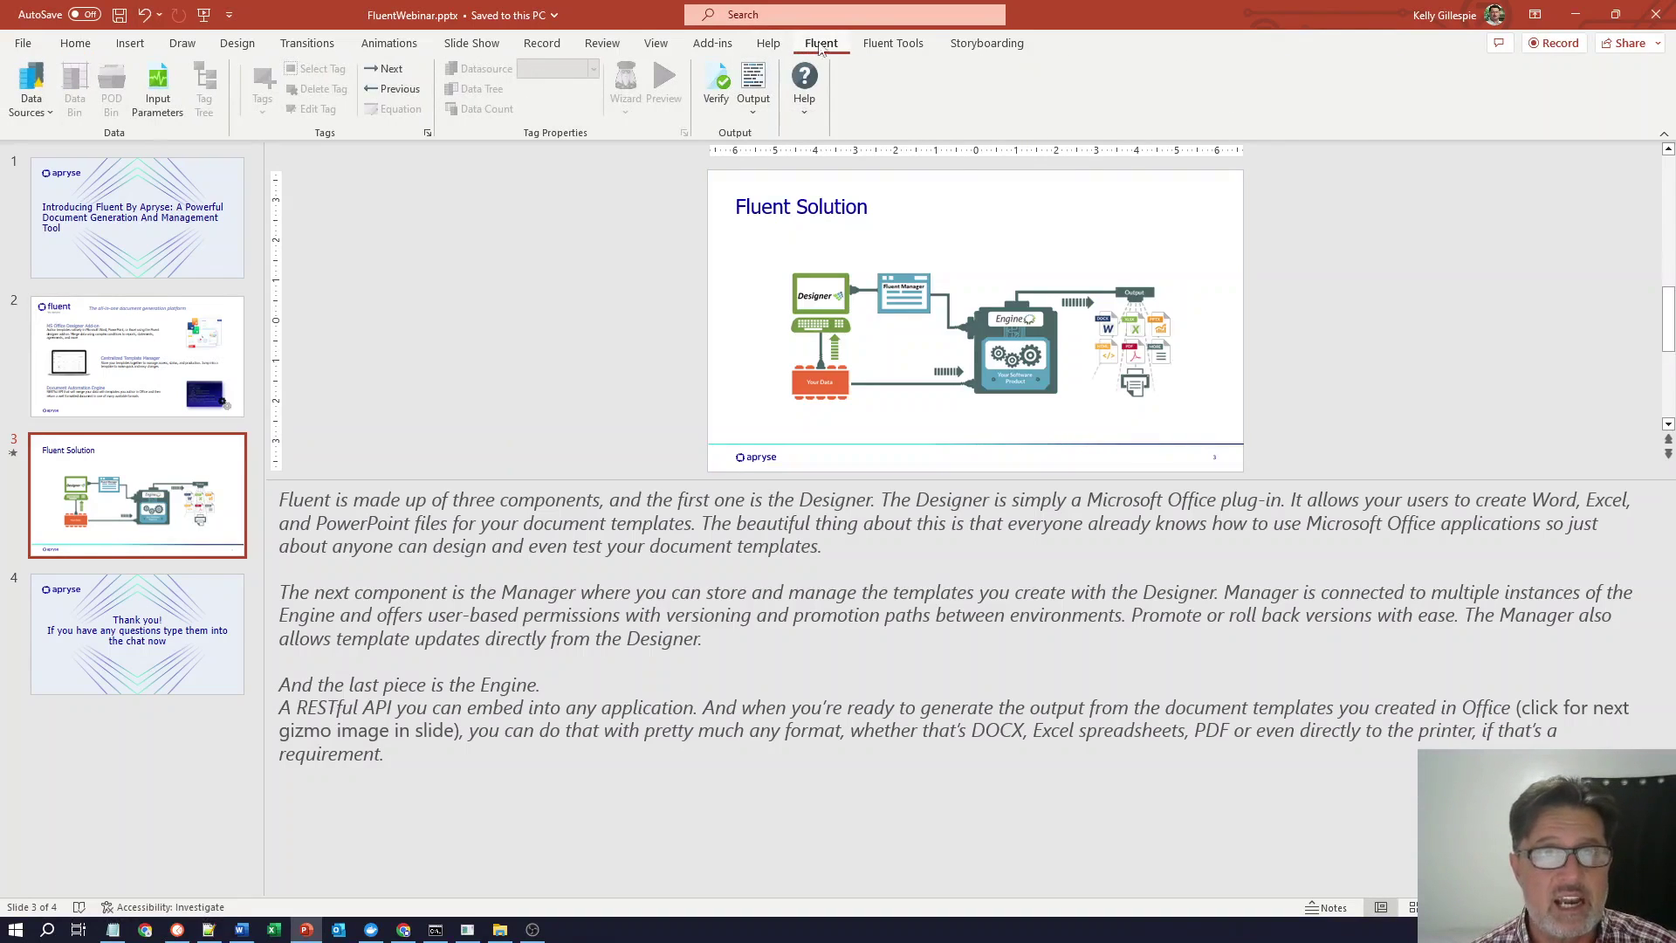
{"action": "left_click", "coordinate": [886, 50]}
{"action": "left_click", "coordinate": [822, 48]}
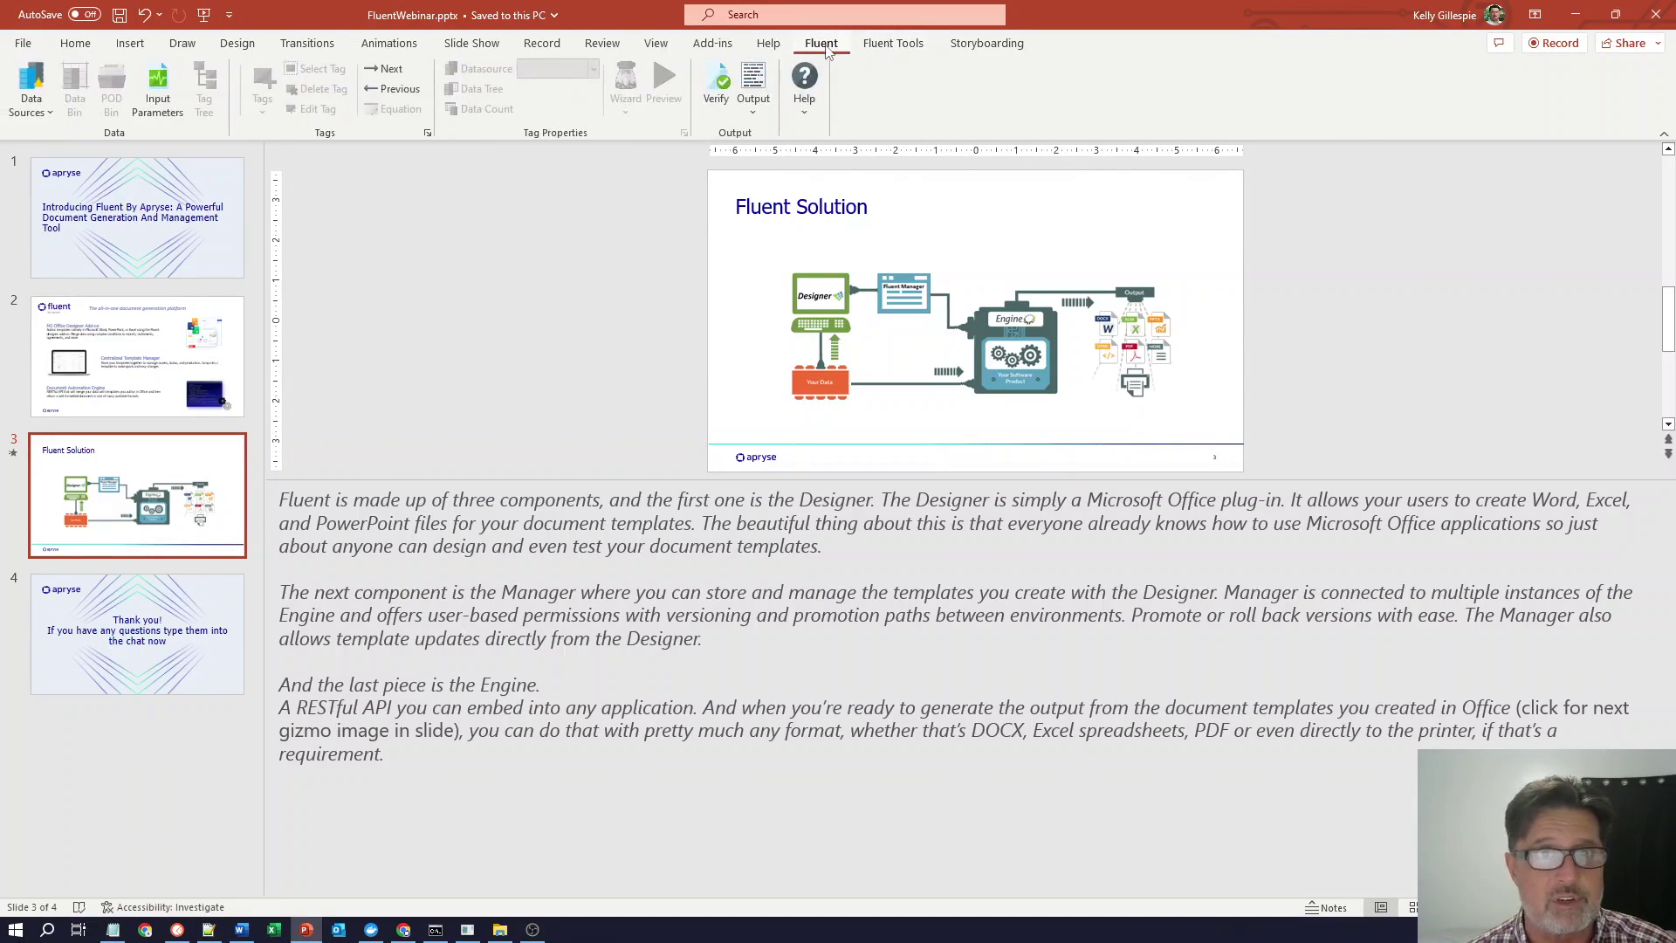
{"action": "key", "text": "Down"}
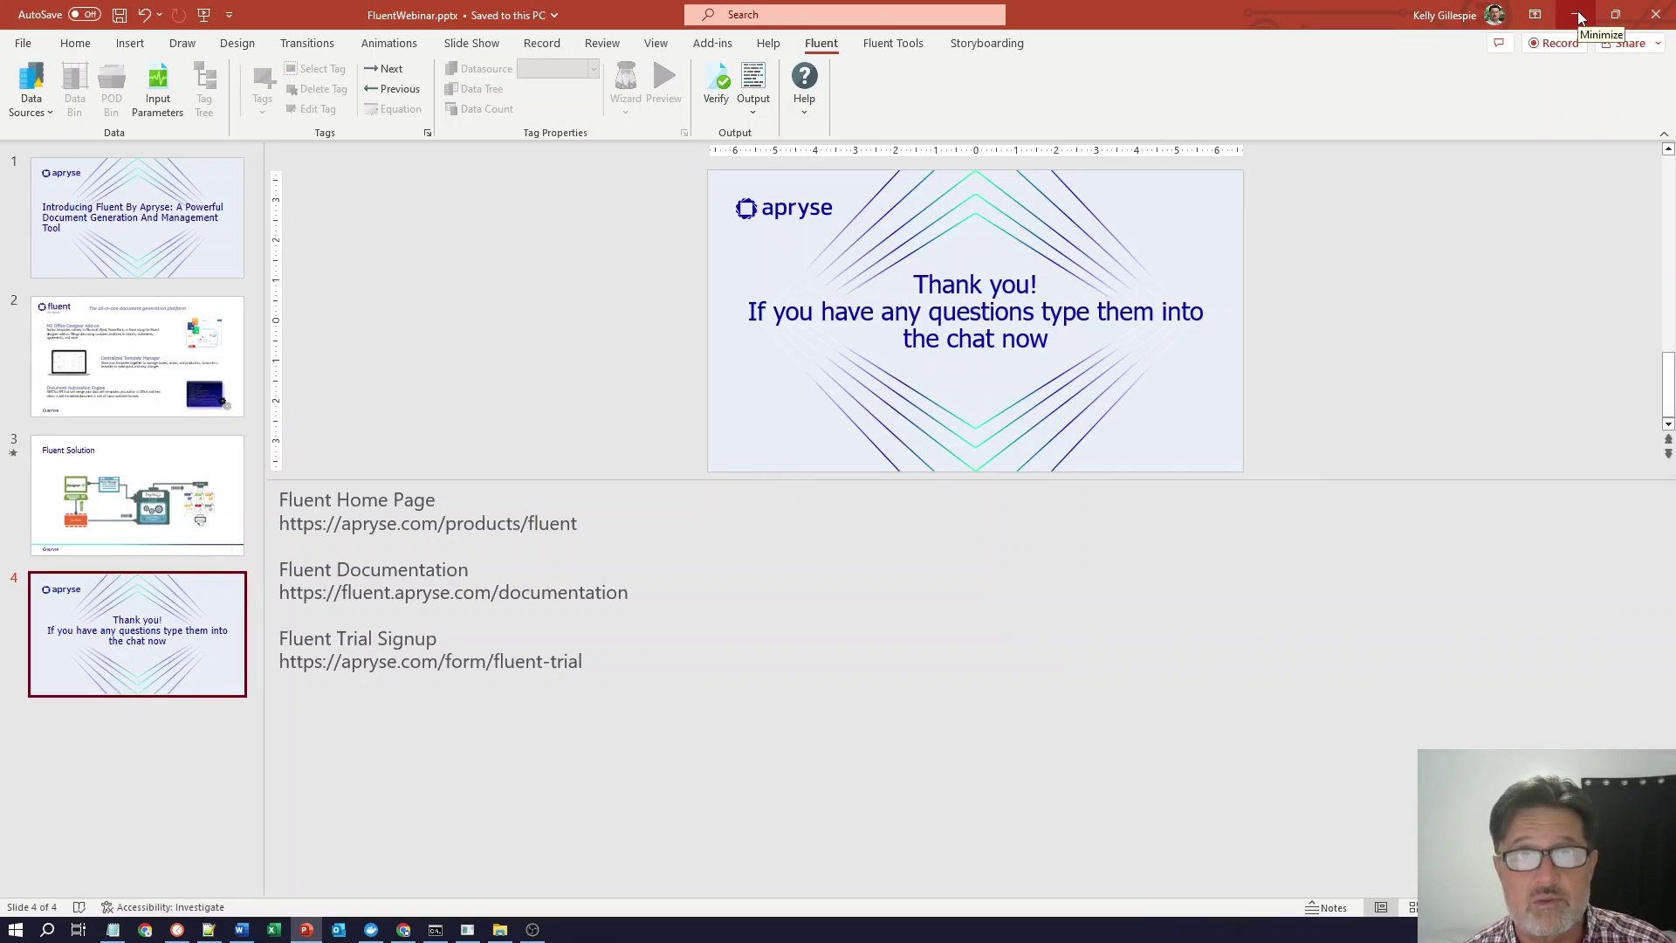
{"action": "left_click", "coordinate": [1579, 18]}
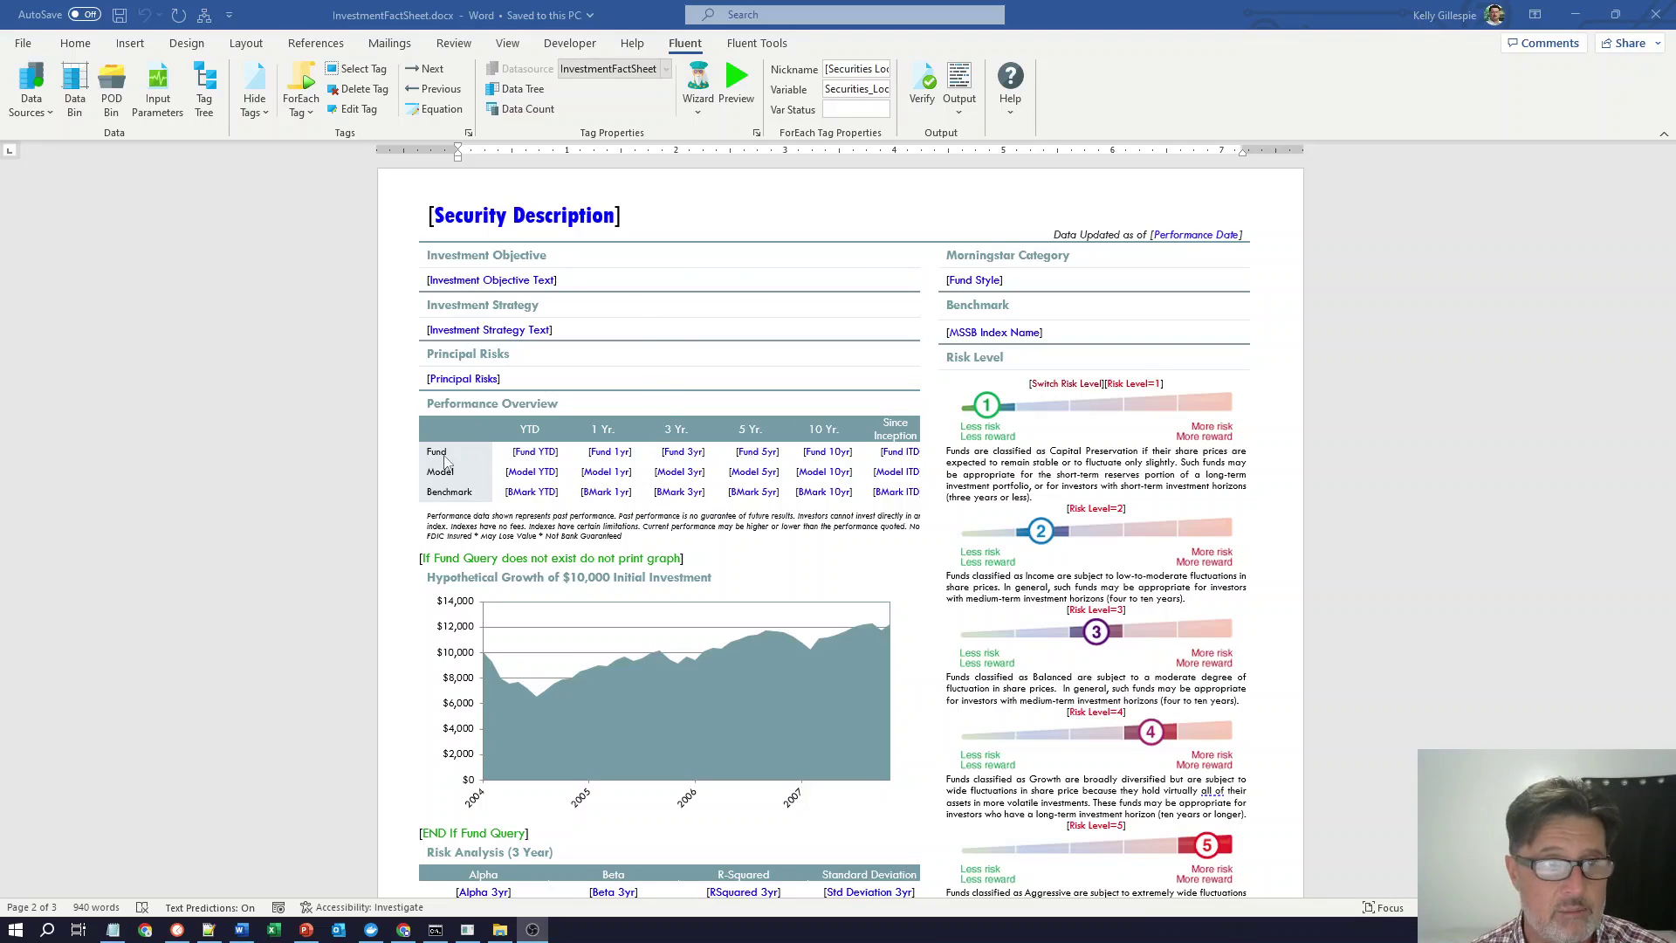
{"action": "left_click", "coordinate": [705, 697]}
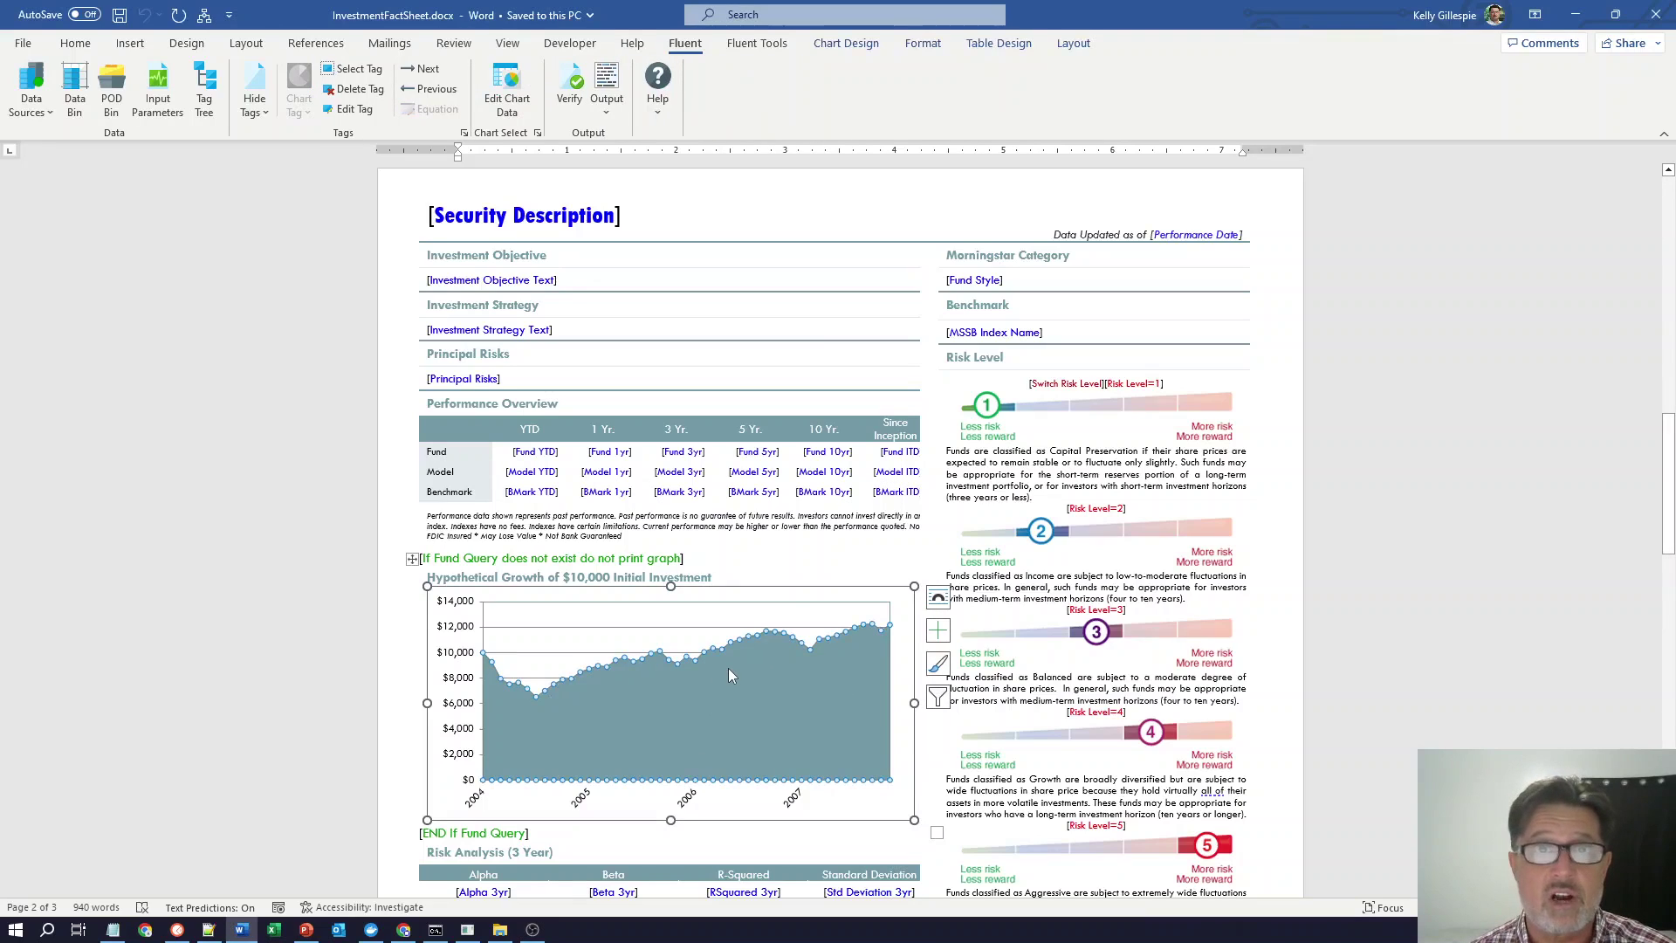
{"action": "scroll", "coordinate": [730, 670], "scroll_direction": "down", "scroll_amount": 15}
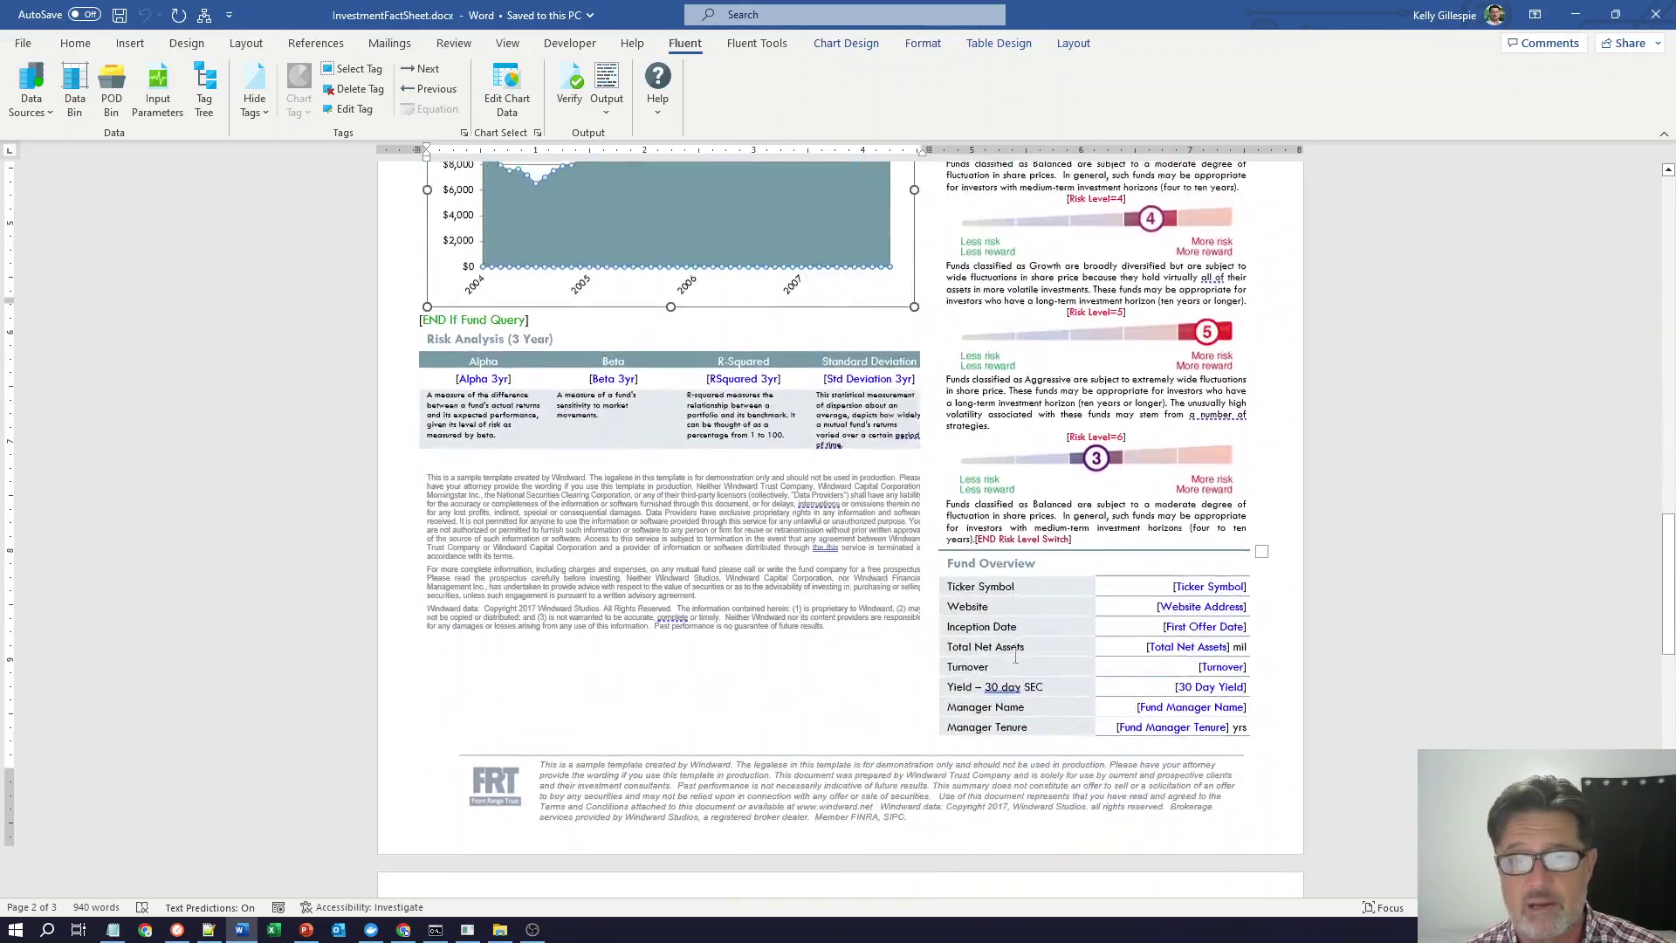
{"action": "scroll", "coordinate": [1015, 661], "scroll_direction": "down", "scroll_amount": 1}
{"action": "left_click", "coordinate": [1017, 661]}
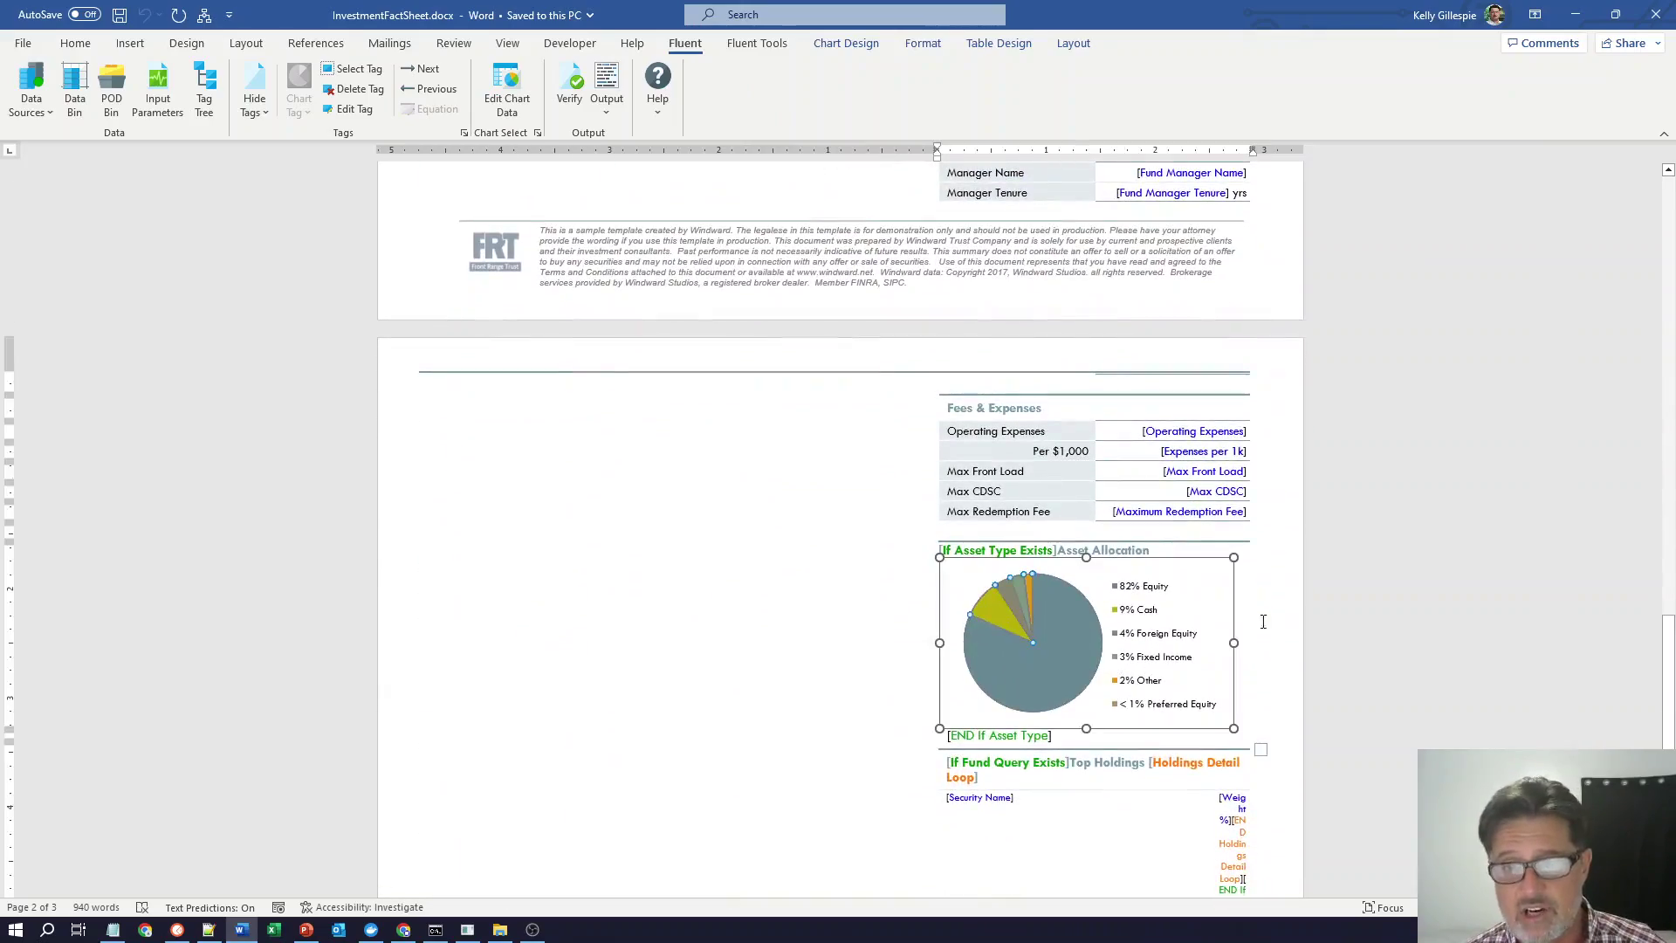
{"action": "scroll", "coordinate": [1393, 552], "scroll_direction": "up", "scroll_amount": 15}
{"action": "scroll", "coordinate": [1393, 553], "scroll_direction": "up", "scroll_amount": 3}
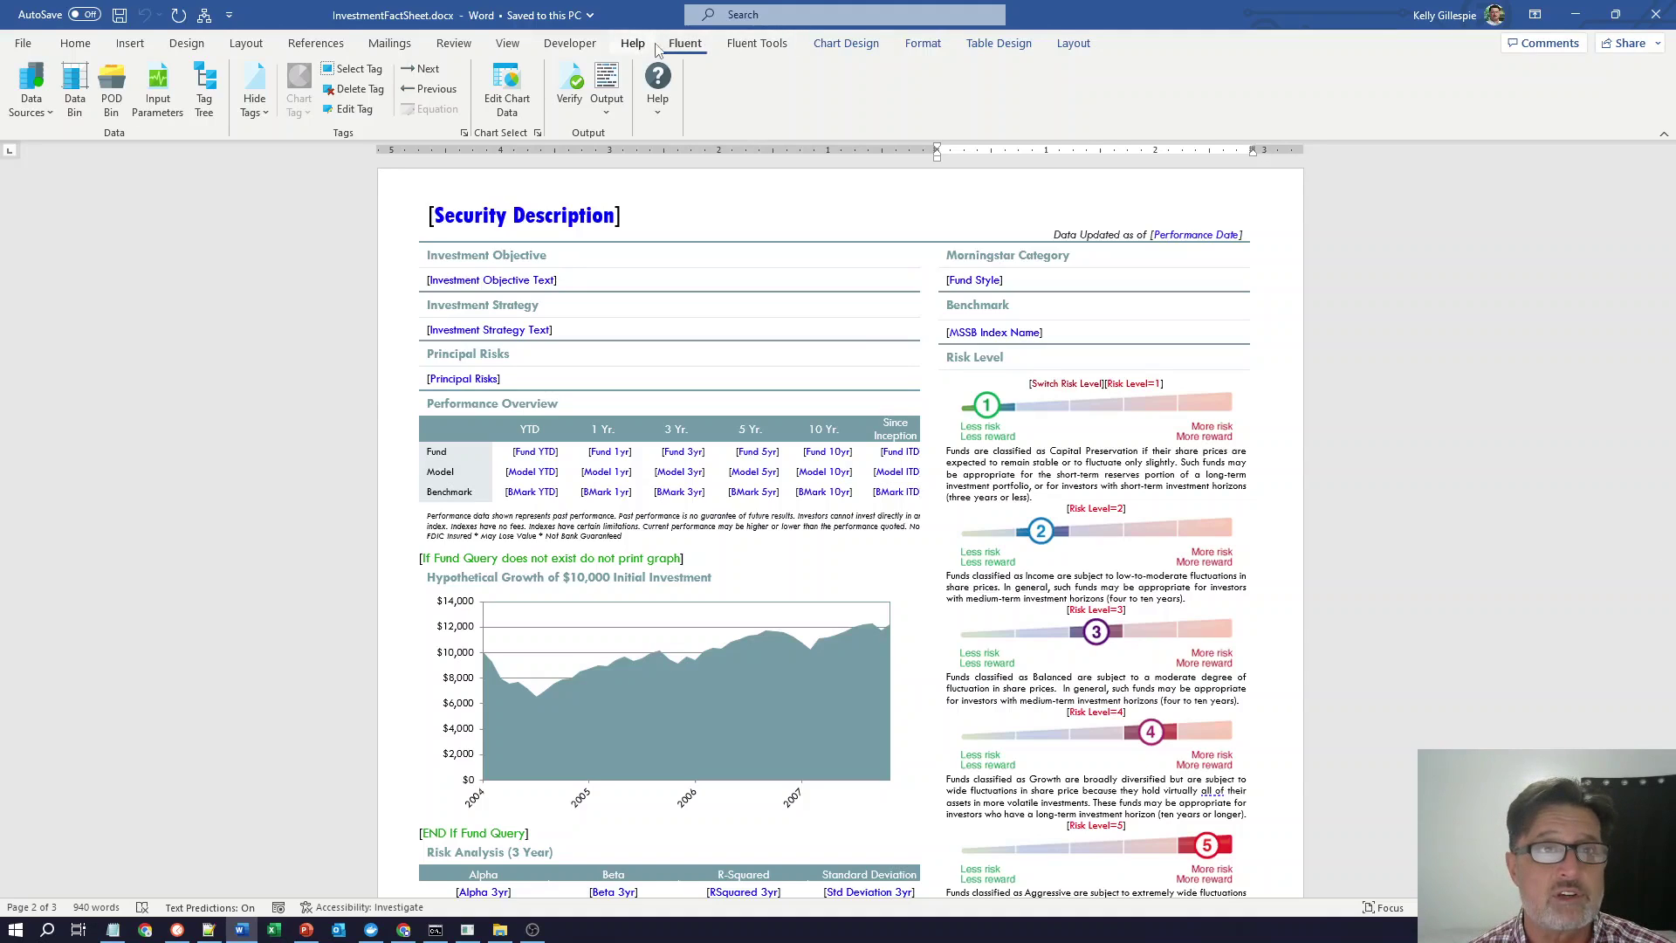
- Switch back and forth between the Fluent Tools and Fluent ribbon tabs
{"action": "left_click", "coordinate": [756, 45]}
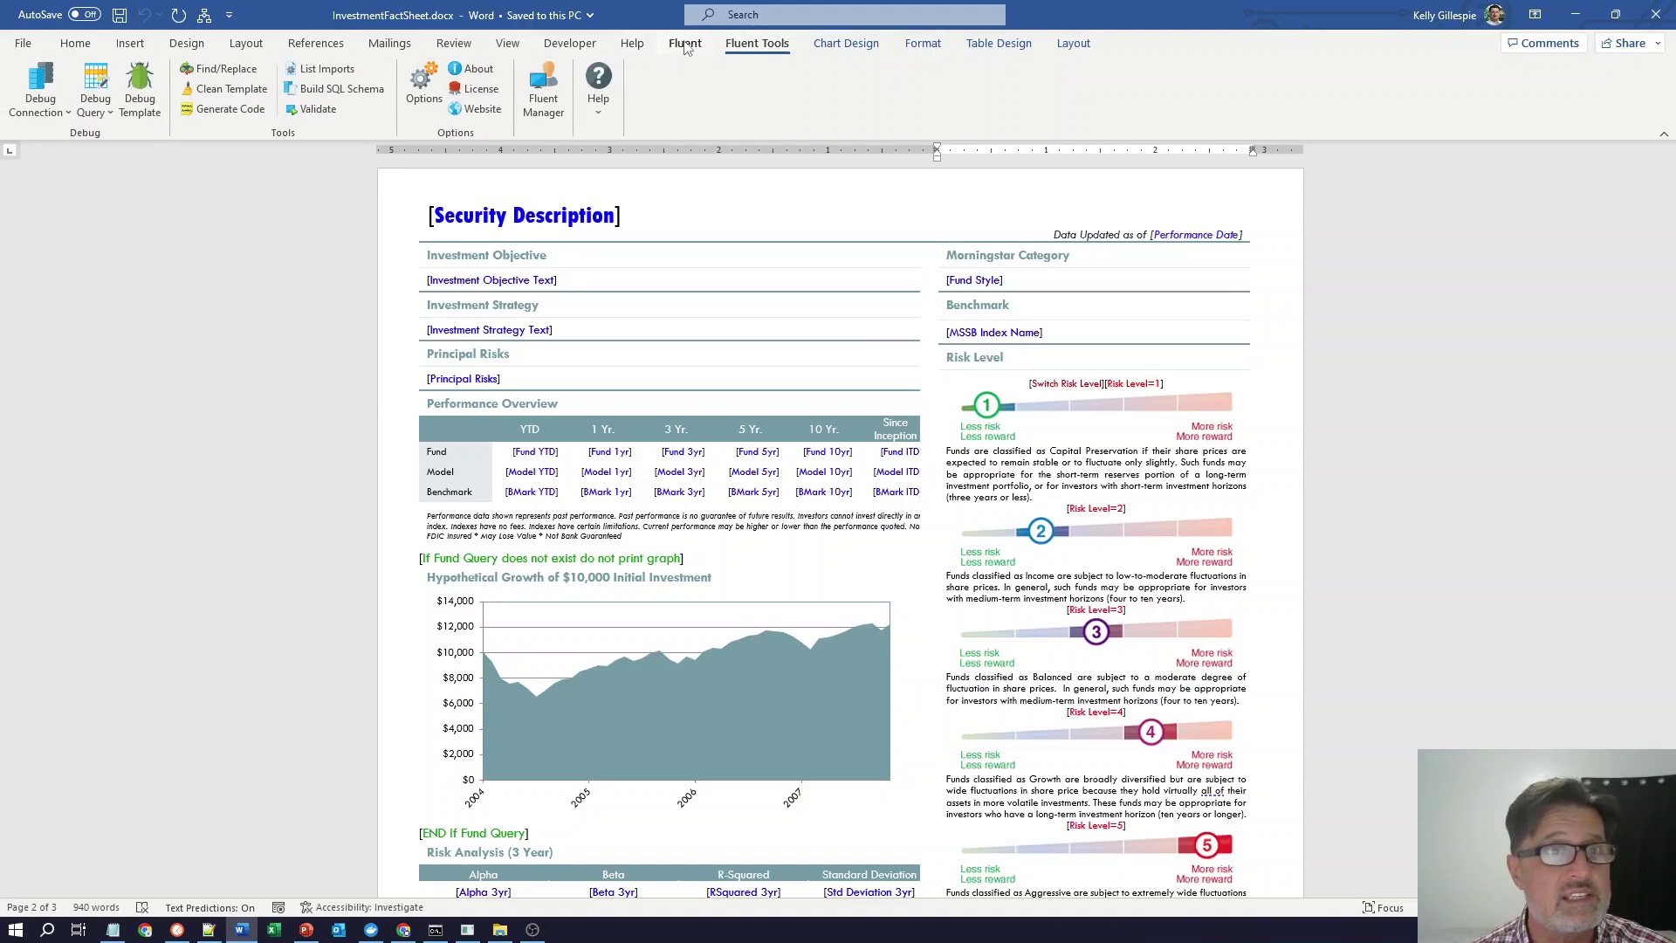
{"action": "left_click", "coordinate": [686, 46]}
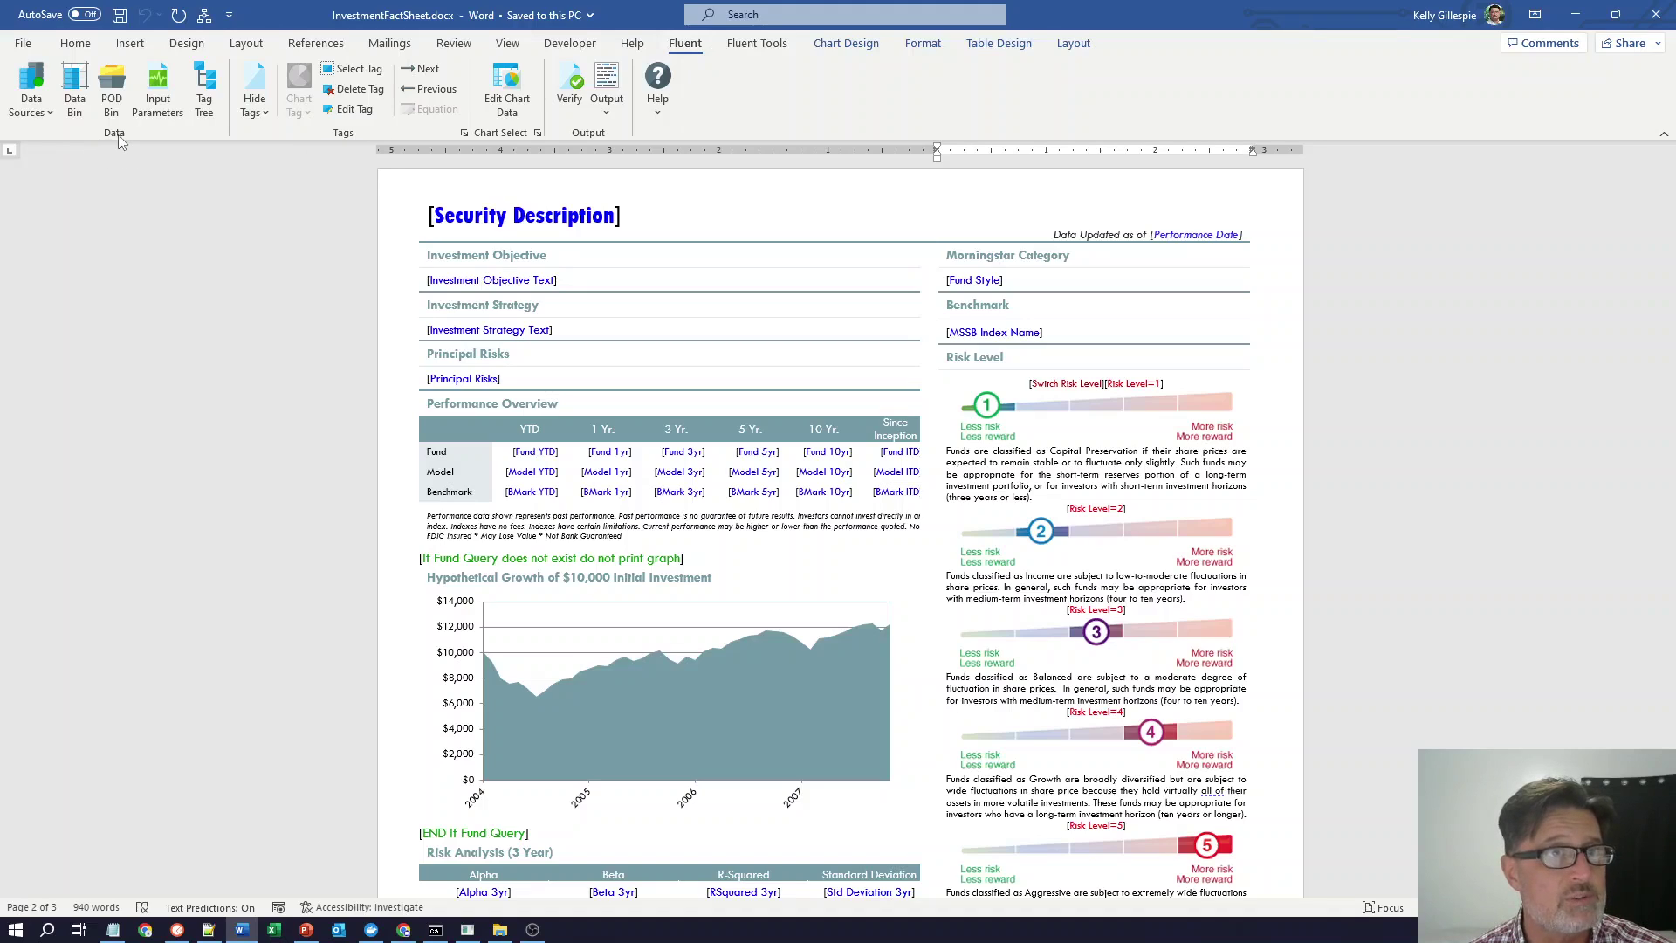
{"action": "left_click", "coordinate": [760, 48]}
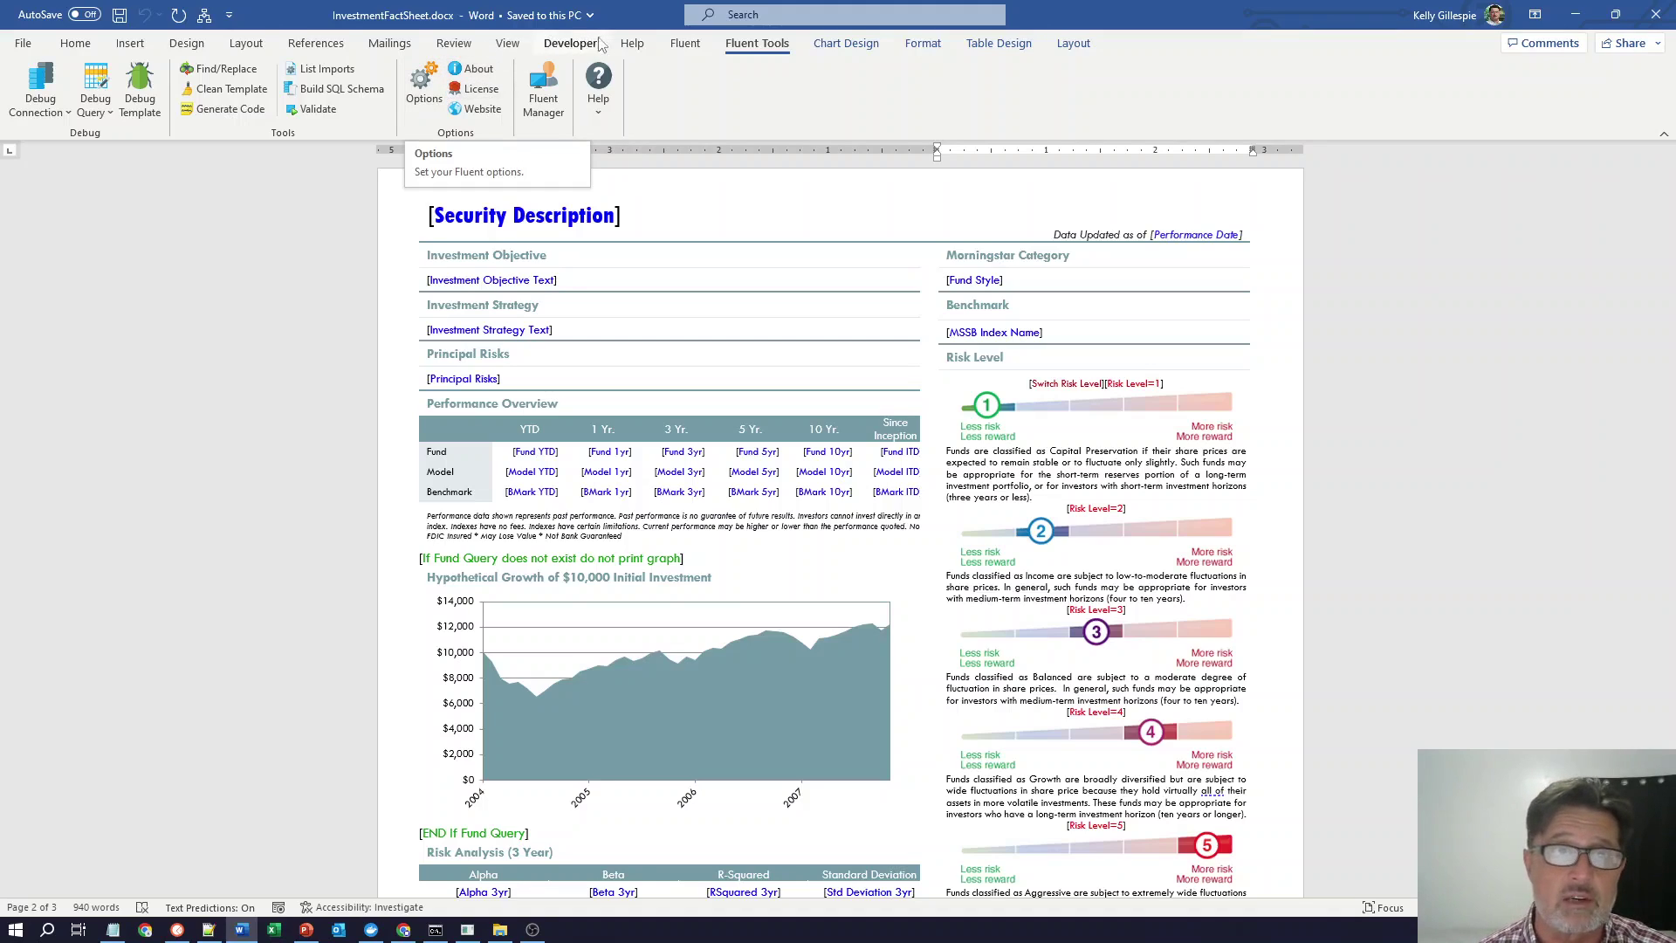
{"action": "left_click", "coordinate": [677, 45]}
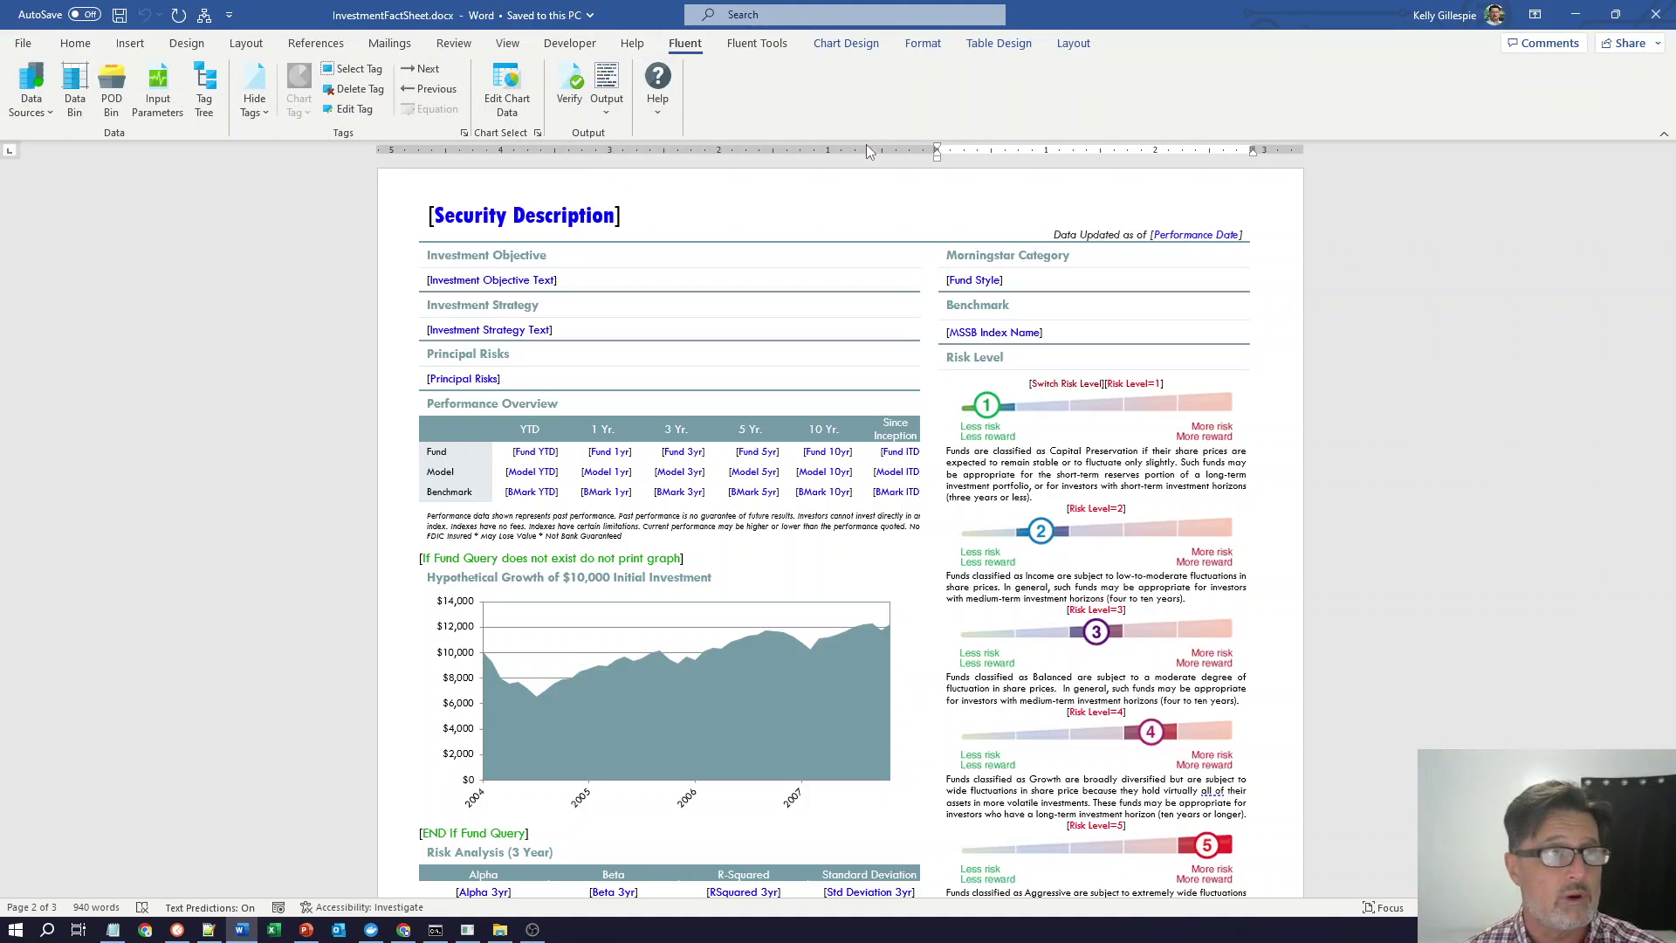
- Open the Data Sources list, then close it by clicking in the document
{"action": "left_click", "coordinate": [40, 119]}
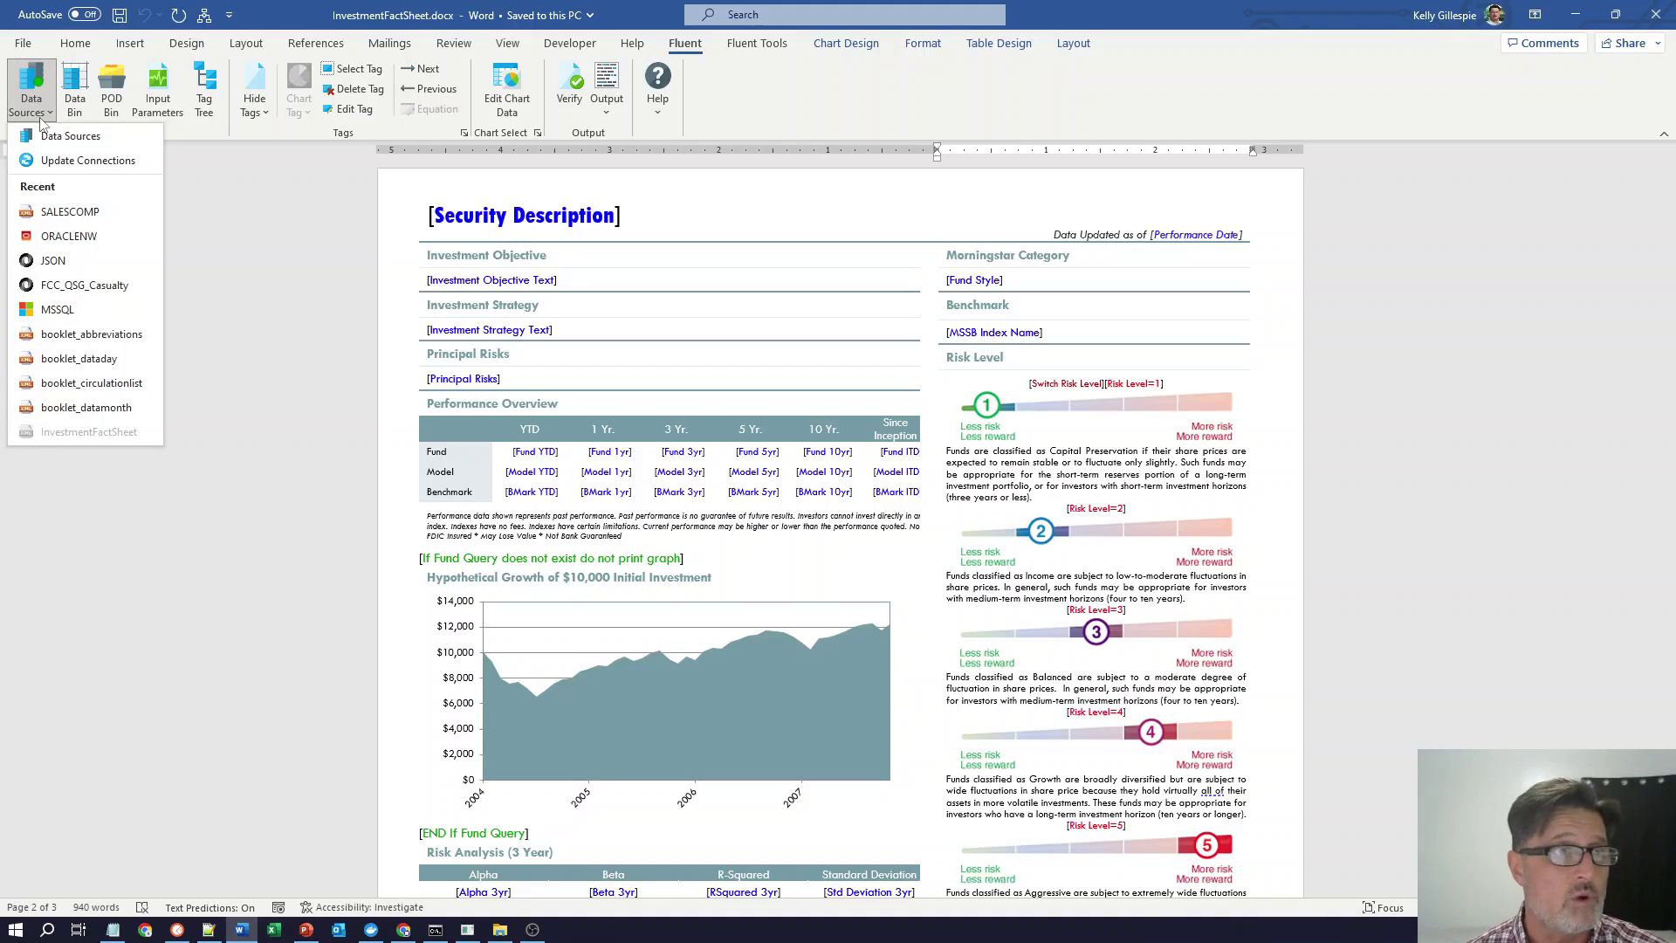
{"action": "left_click", "coordinate": [199, 193]}
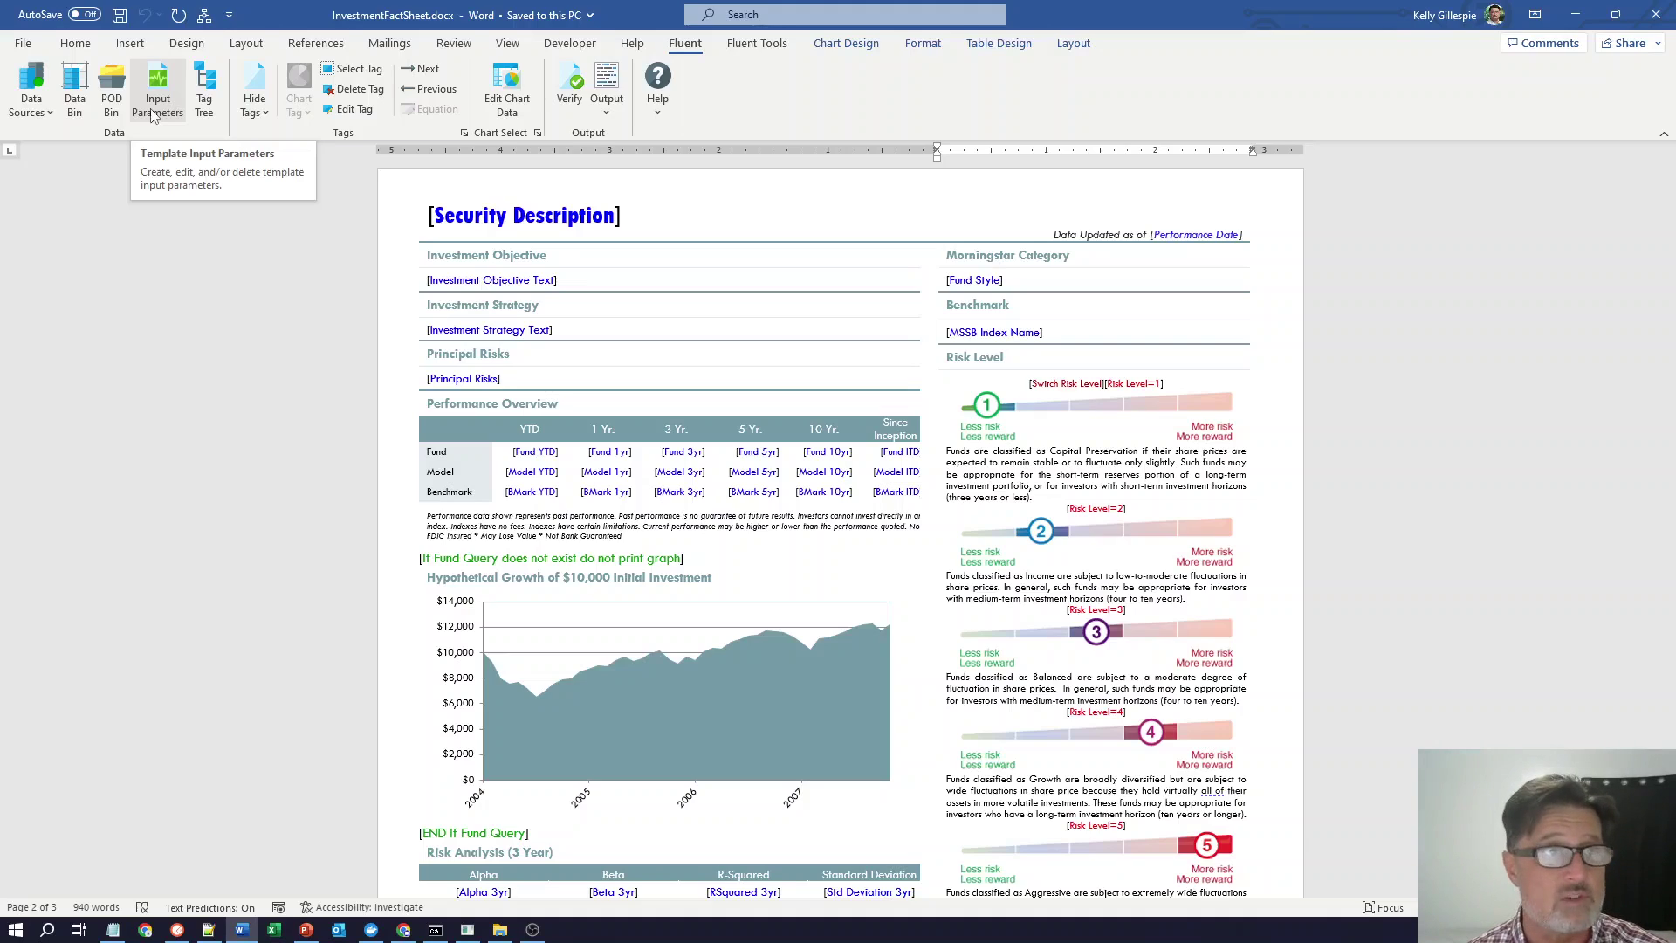
{"action": "left_click", "coordinate": [207, 103]}
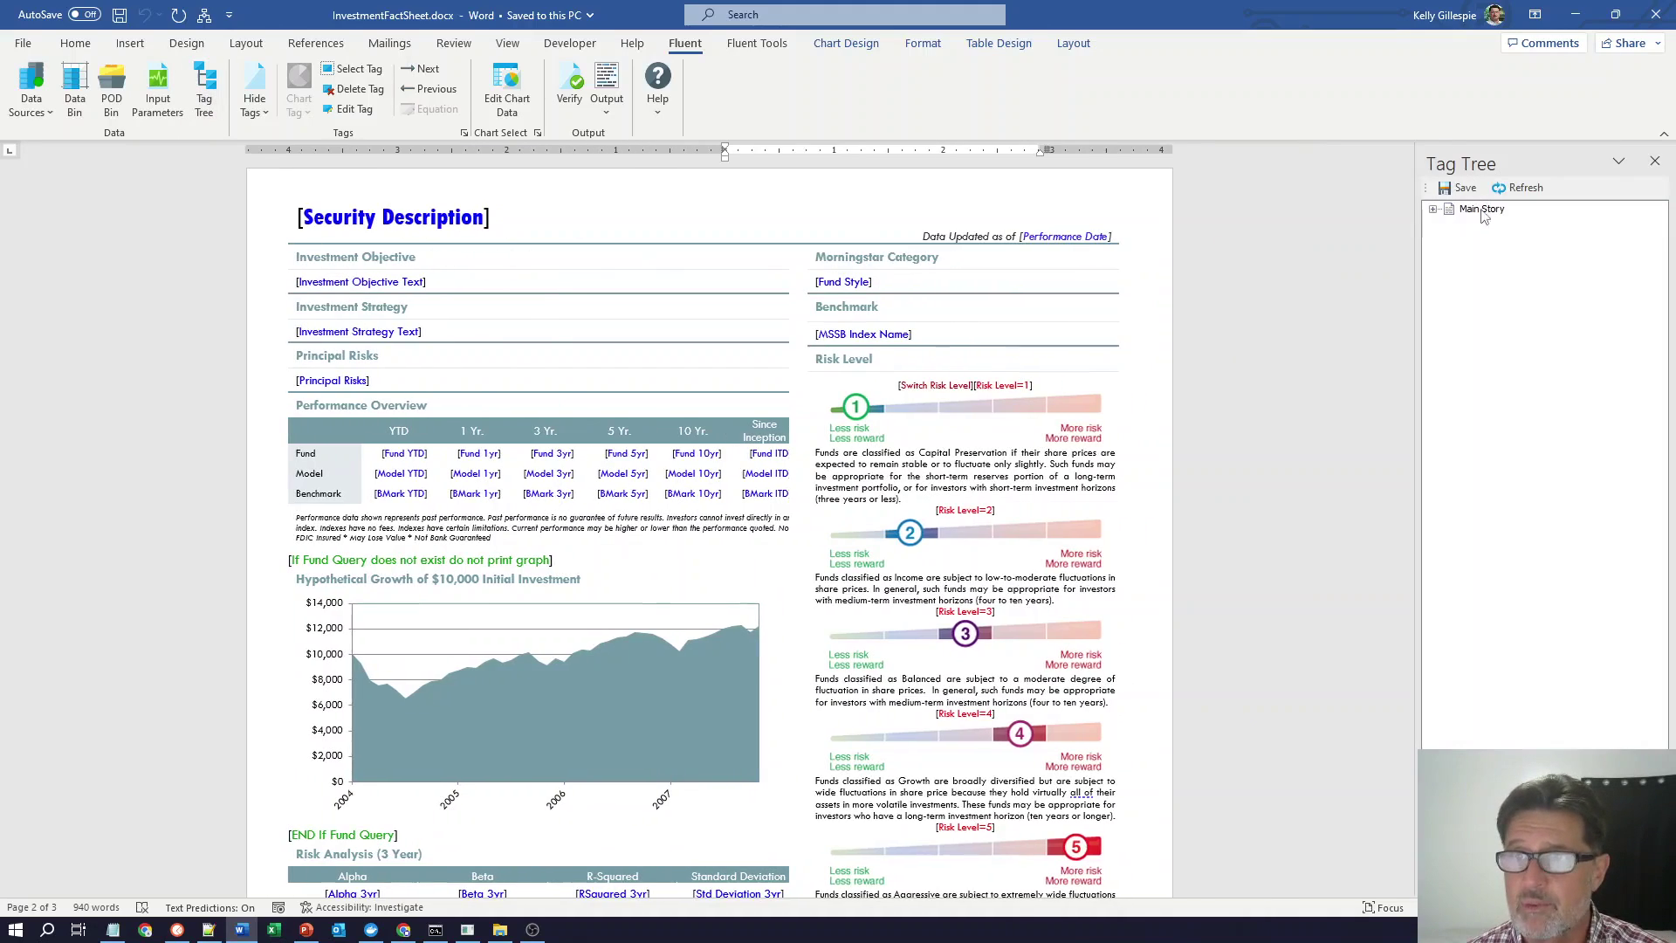
{"action": "right_click", "coordinate": [1482, 215]}
{"action": "left_click", "coordinate": [1491, 217]}
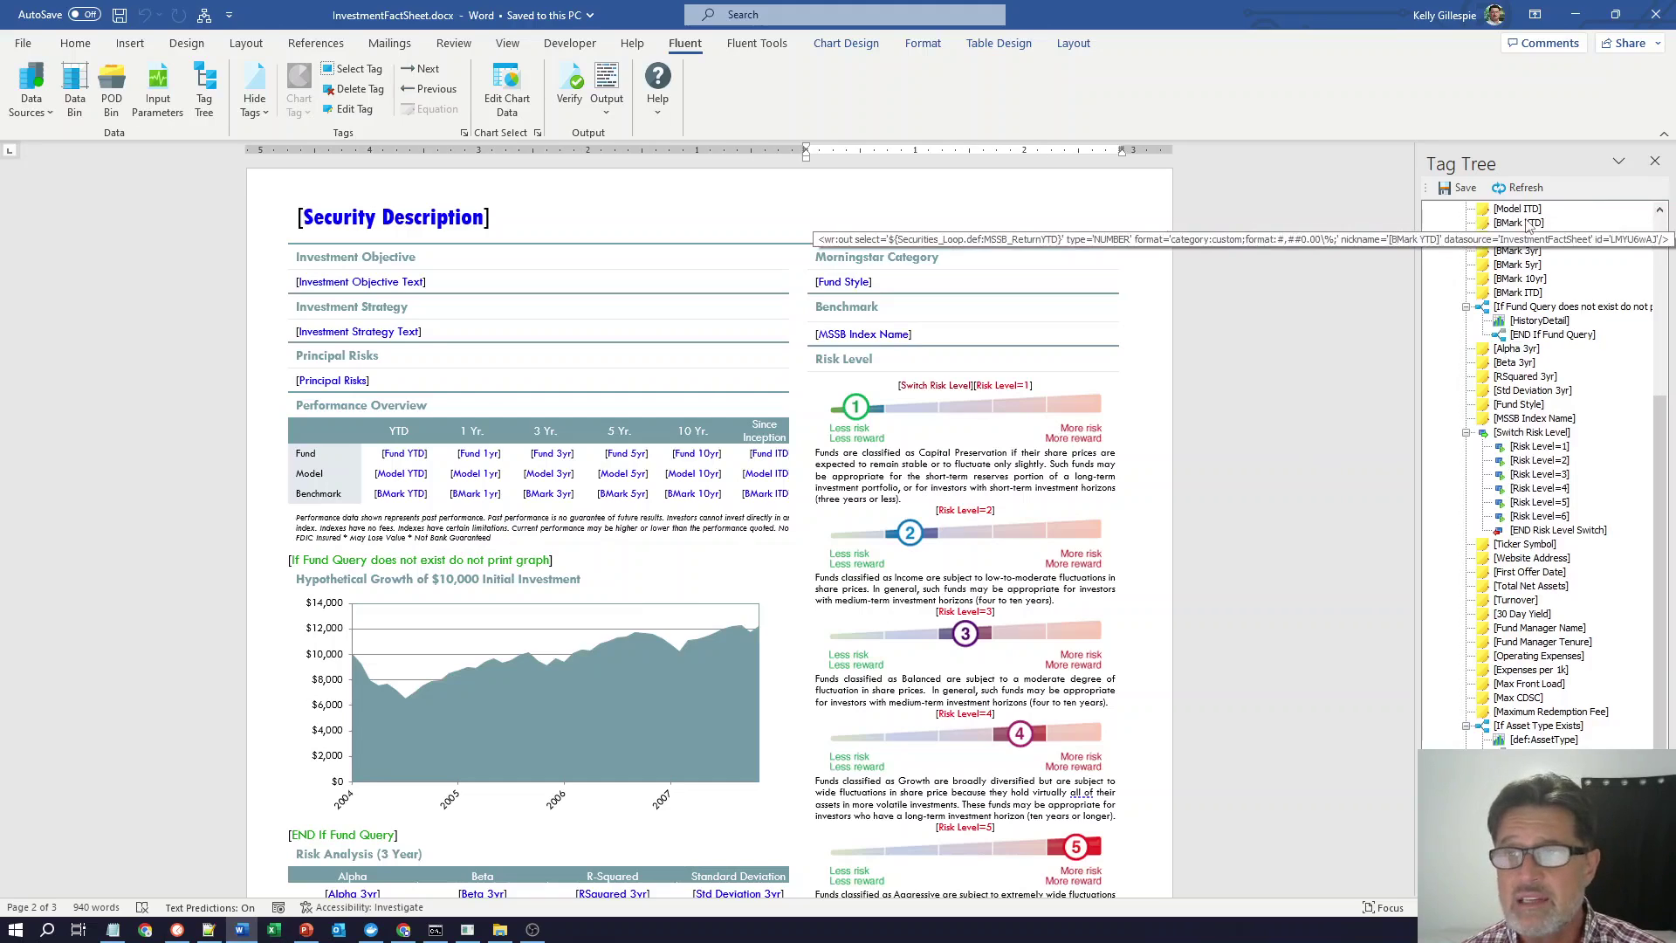
{"action": "left_click_drag", "start_coordinate": [1661, 471], "coordinate": [1660, 284]}
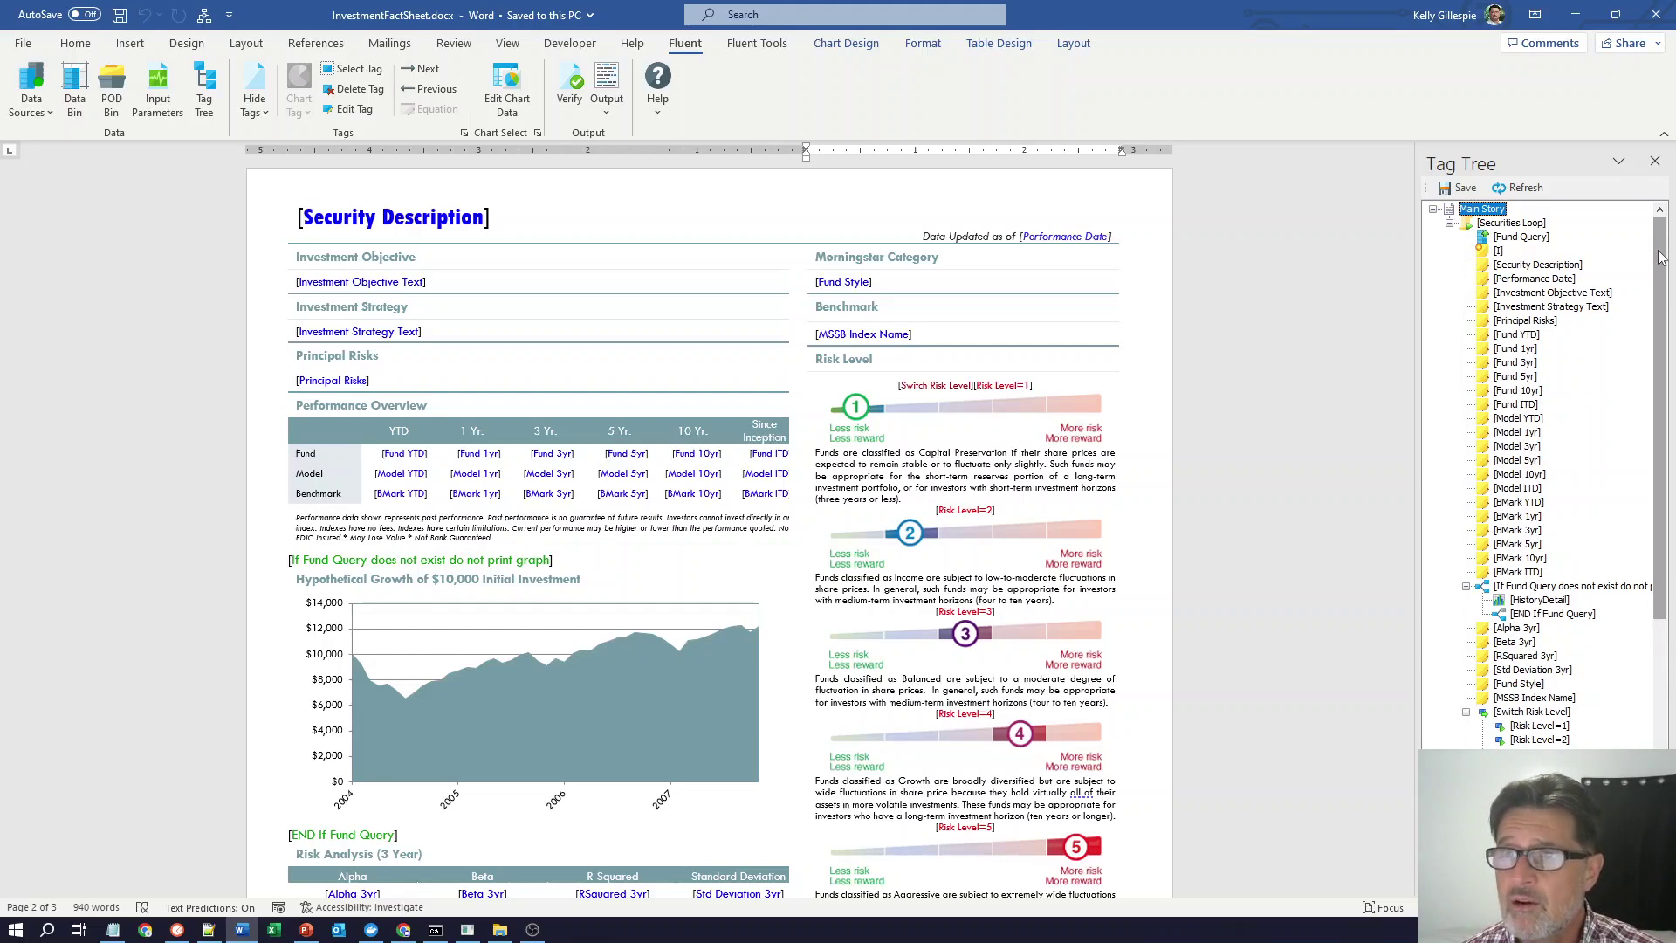
{"action": "left_click_drag", "start_coordinate": [1663, 261], "coordinate": [1667, 479]}
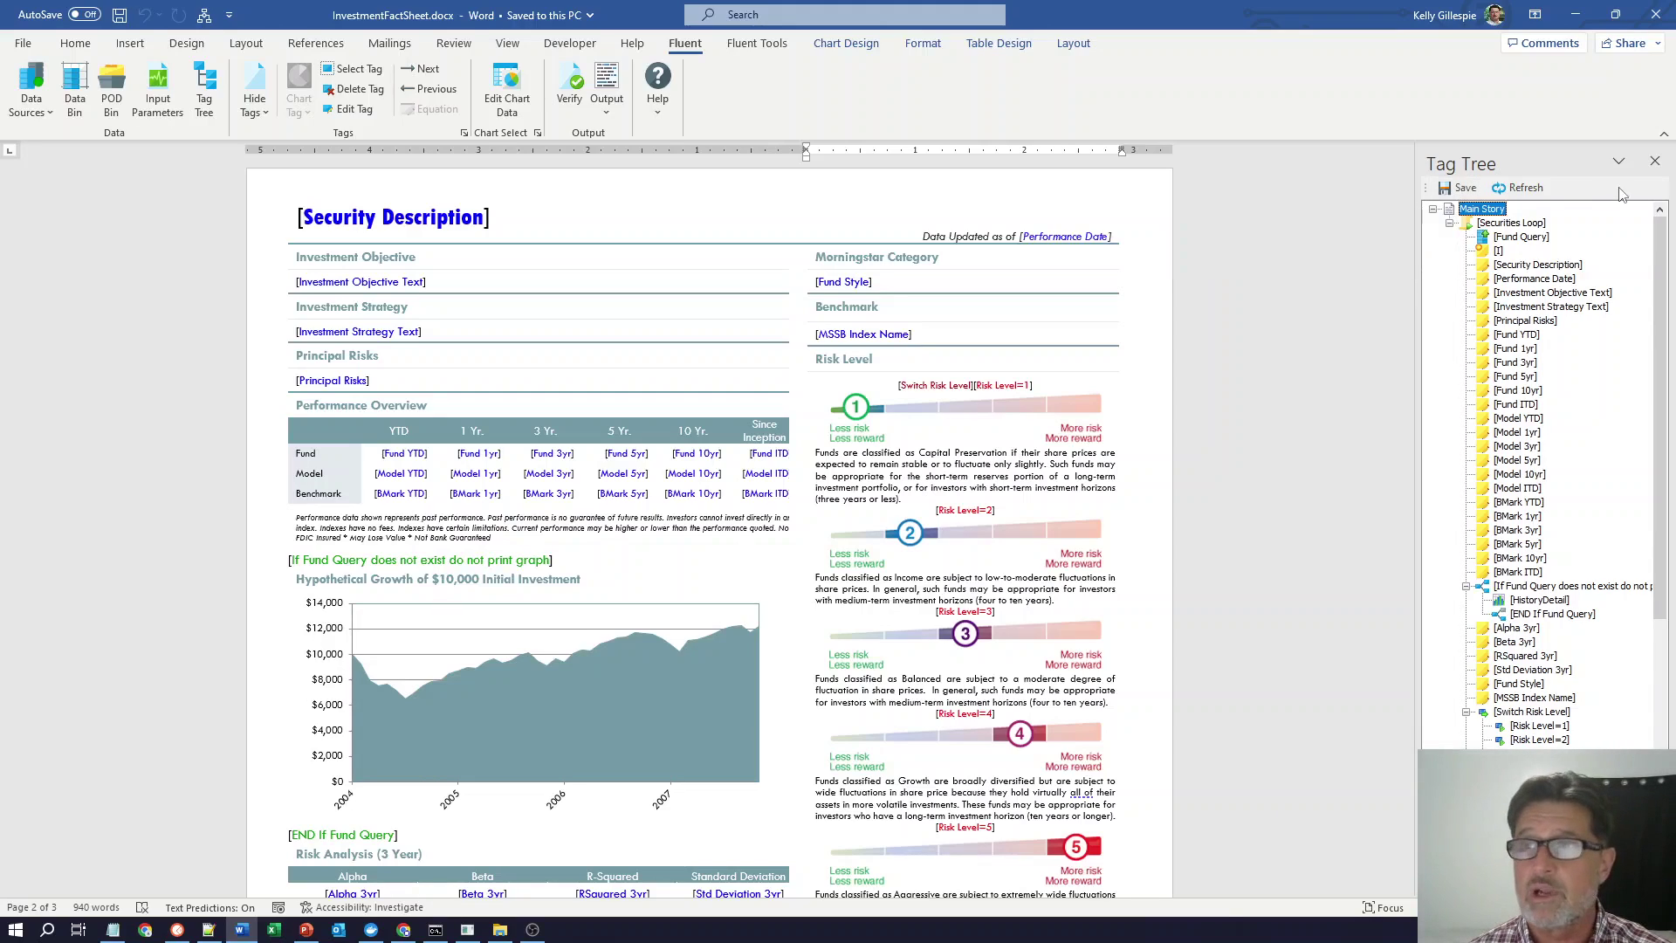
{"action": "left_click", "coordinate": [1655, 161]}
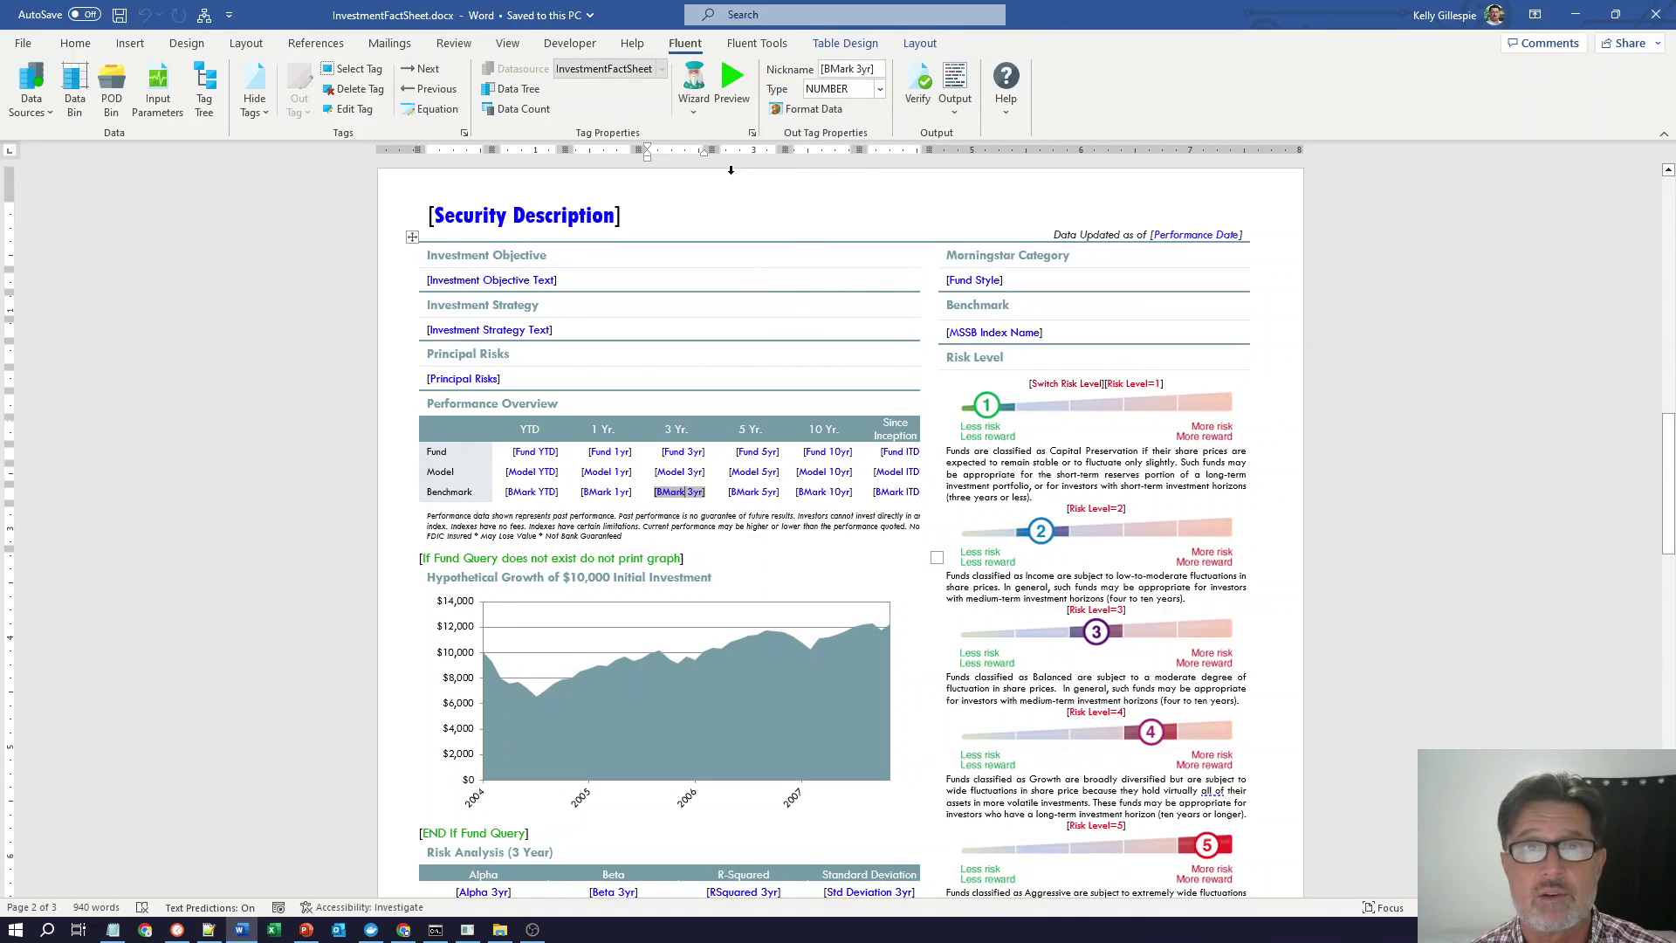
- Preview [BMark 3yr] sample results (19.01%, 15.80%, 17.50%), then show the Select and Condition wizard choices
{"action": "left_click", "coordinate": [732, 88]}
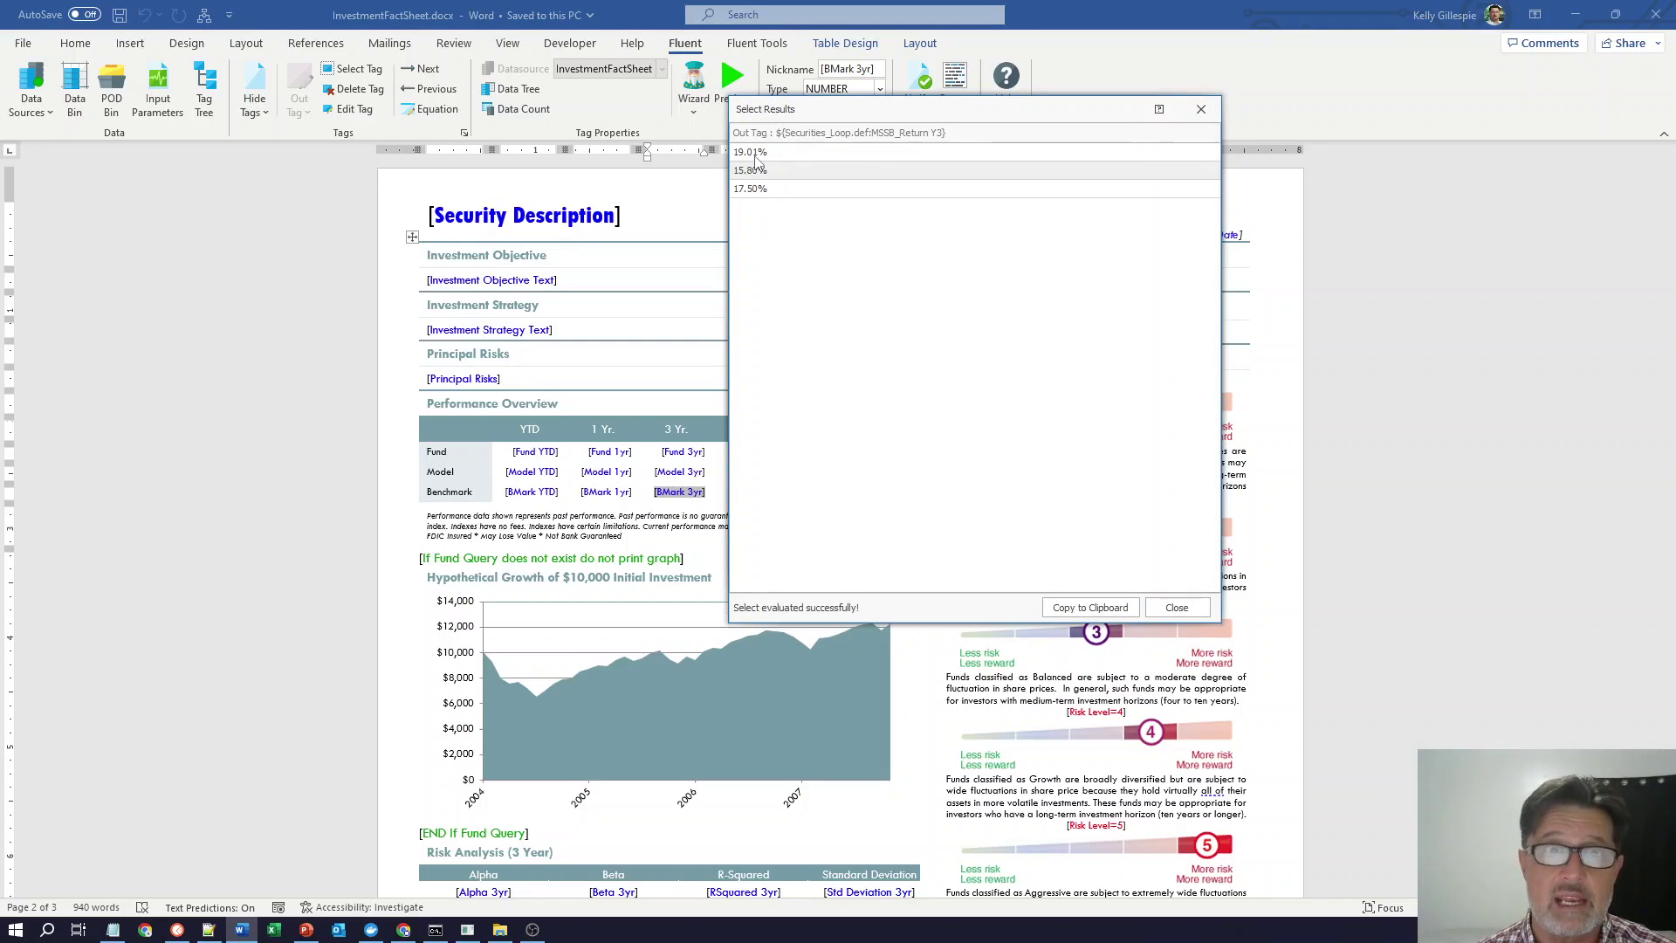
{"action": "left_click", "coordinate": [1176, 607]}
{"action": "left_click", "coordinate": [691, 119]}
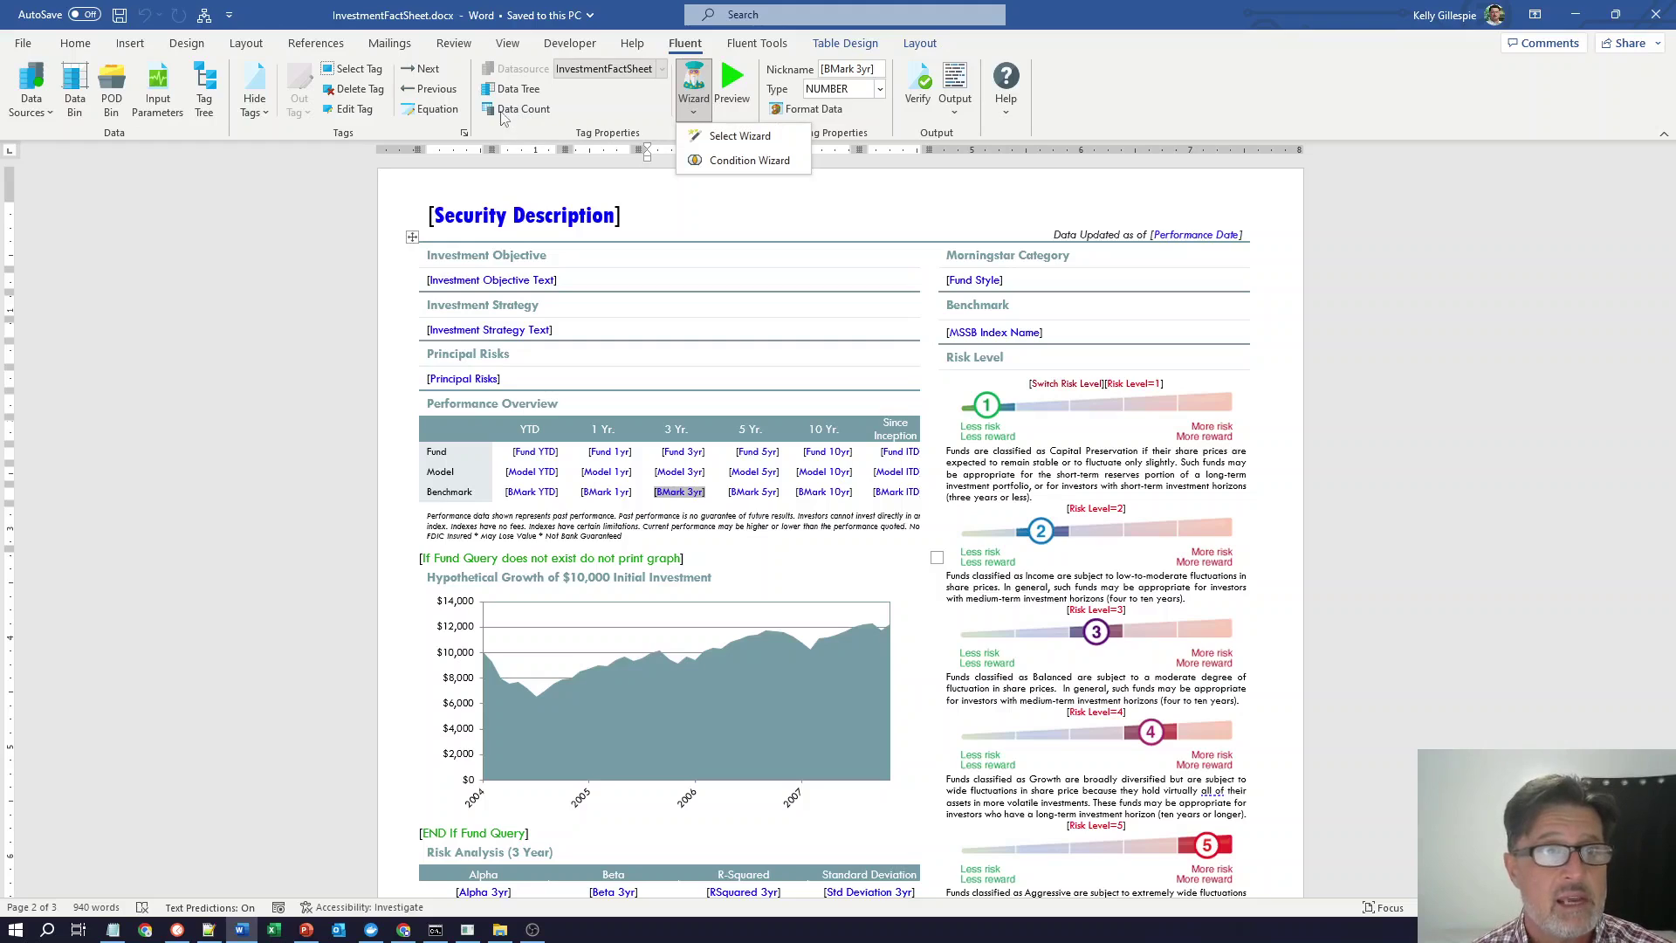
- Dismiss the wizard choices and open the equation builder, enlarging its function list
{"action": "key", "text": "Escape"}
{"action": "left_click", "coordinate": [445, 112]}
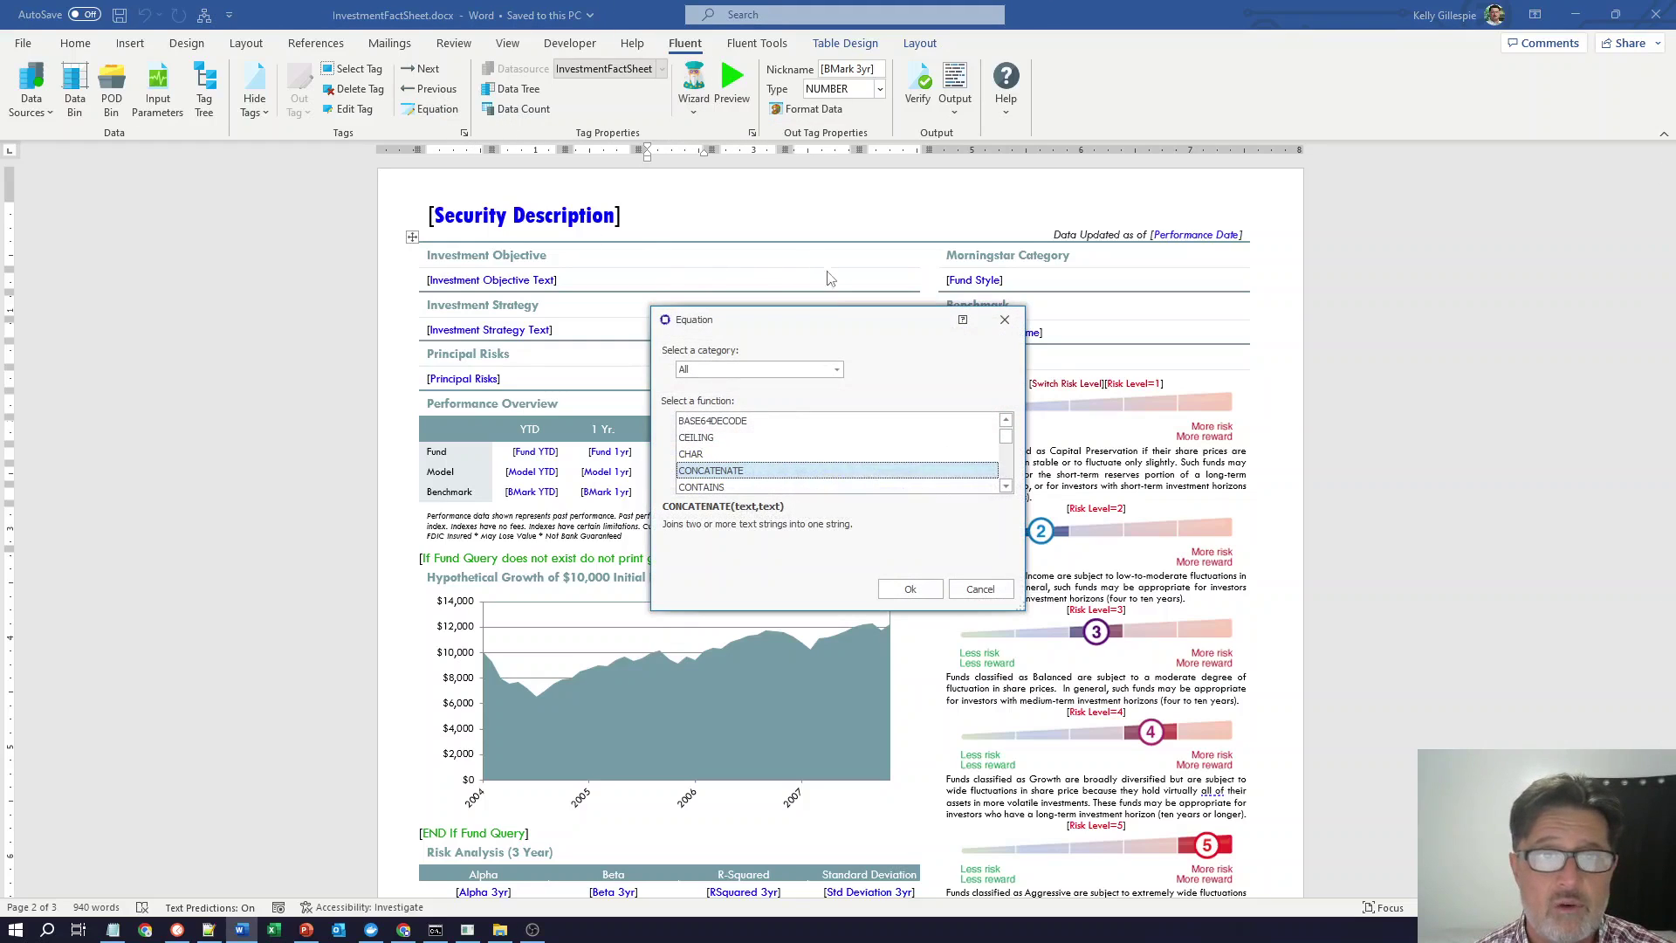
{"action": "left_click_drag", "start_coordinate": [831, 303], "coordinate": [846, 131]}
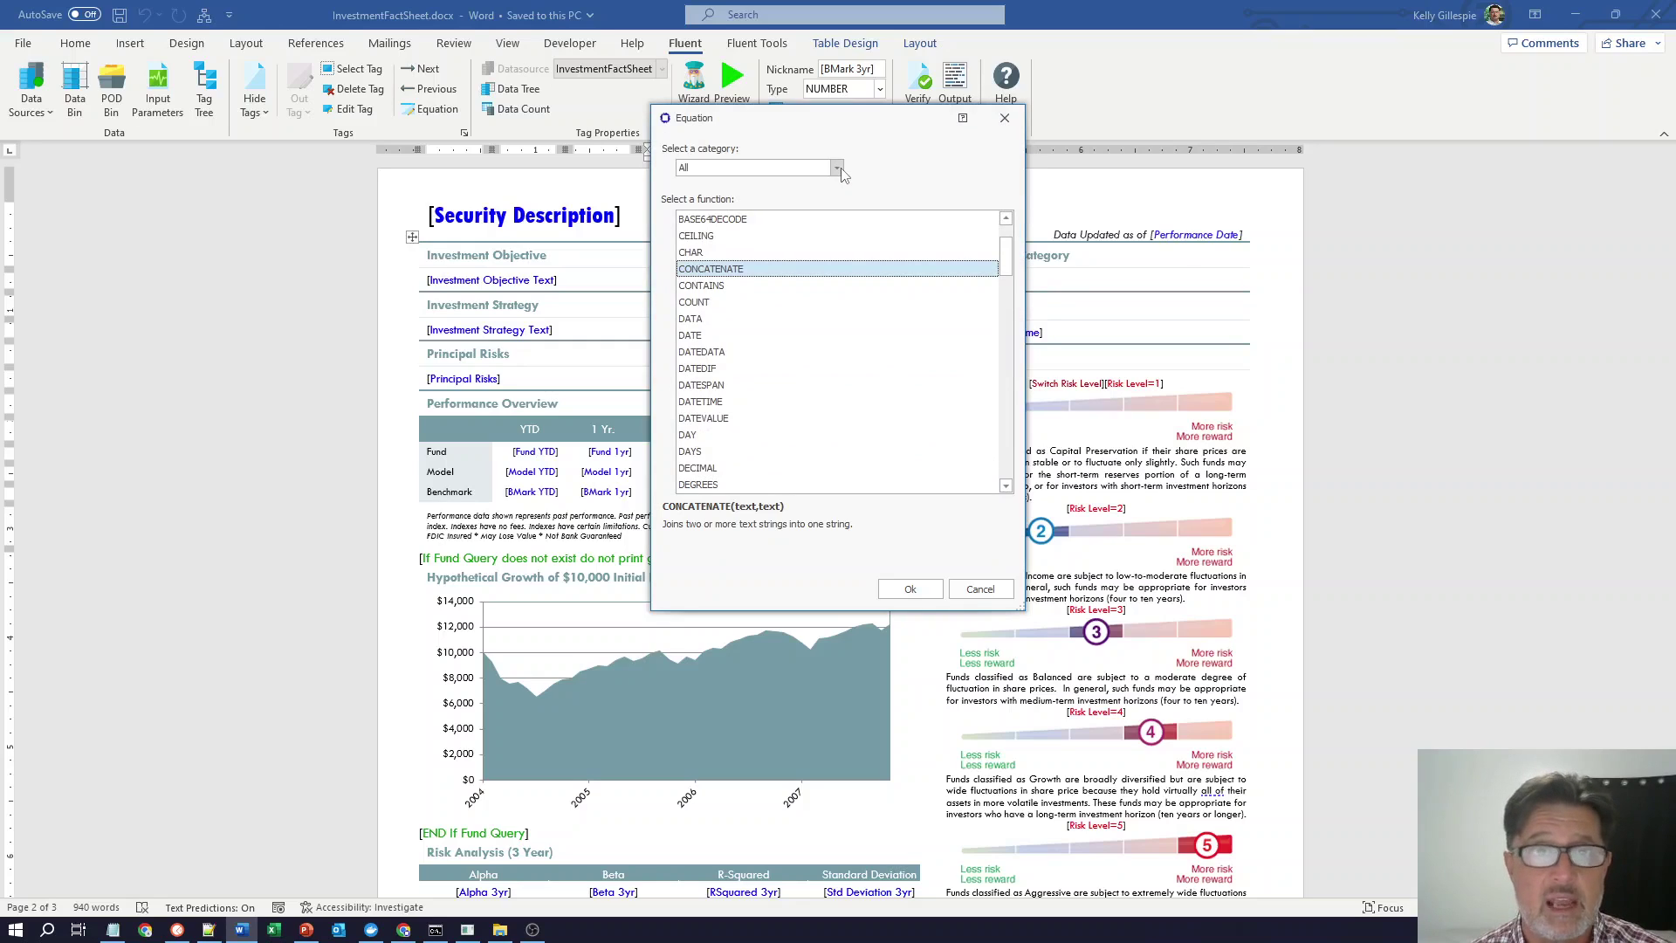
- Browse the Text, Date & Time and Logical function categories, then cancel and deselect the tag
{"action": "left_click", "coordinate": [836, 168]}
{"action": "left_click", "coordinate": [835, 170]}
{"action": "left_click", "coordinate": [834, 168]}
{"action": "left_click", "coordinate": [753, 273]}
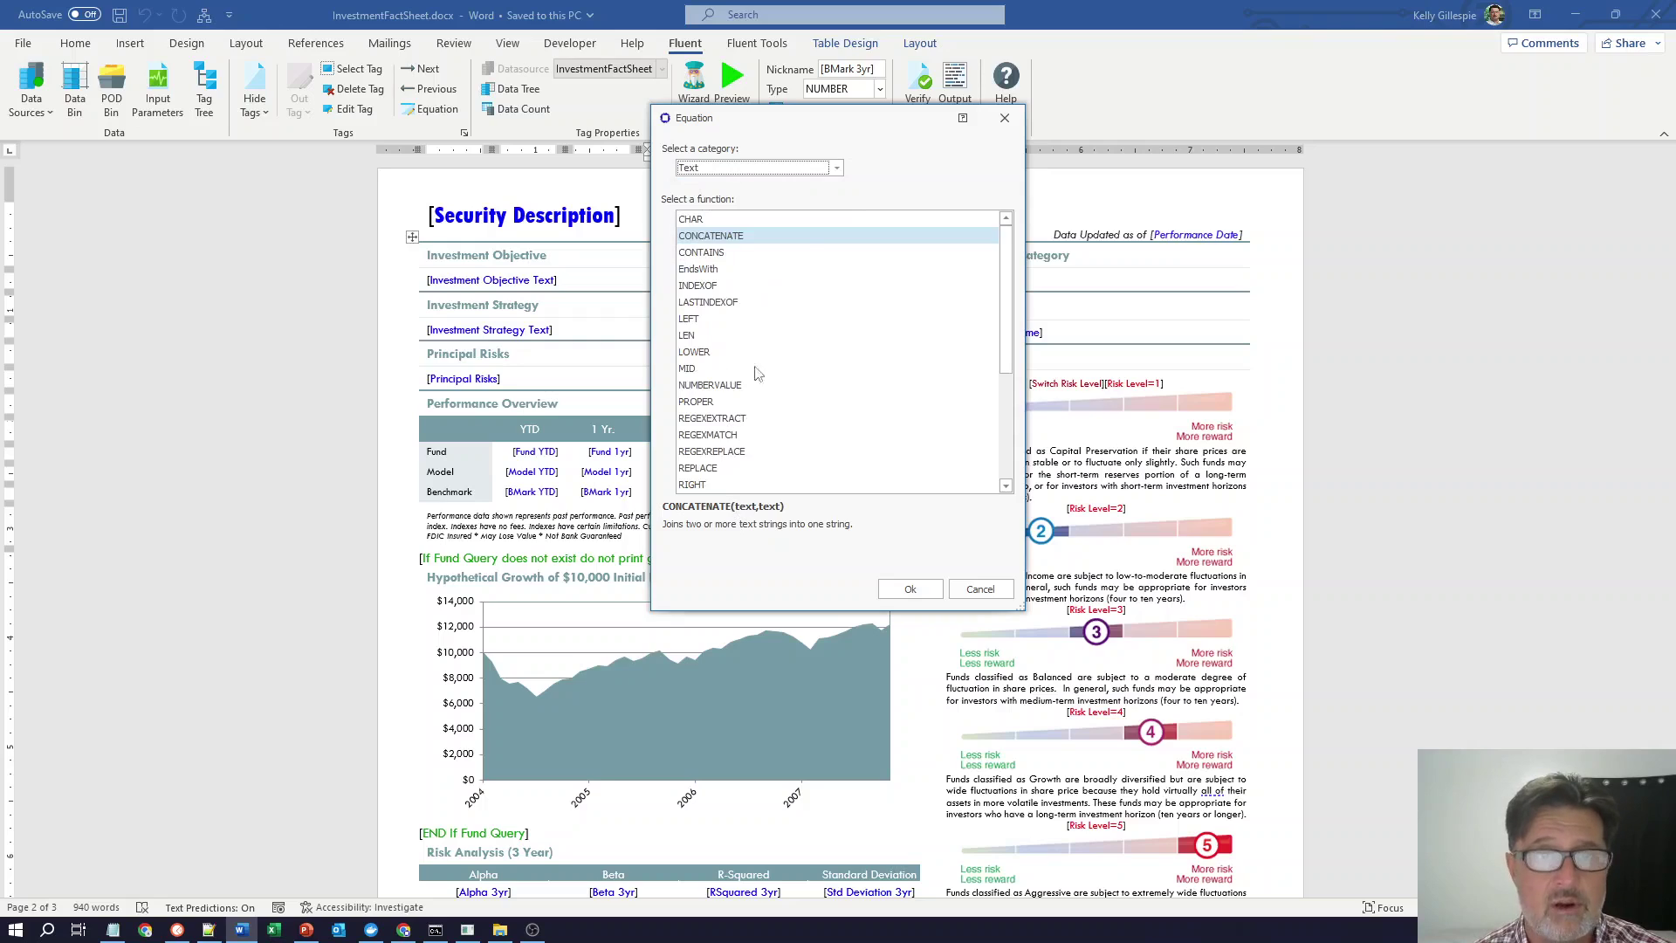
{"action": "left_click", "coordinate": [836, 168]}
{"action": "left_click", "coordinate": [797, 204]}
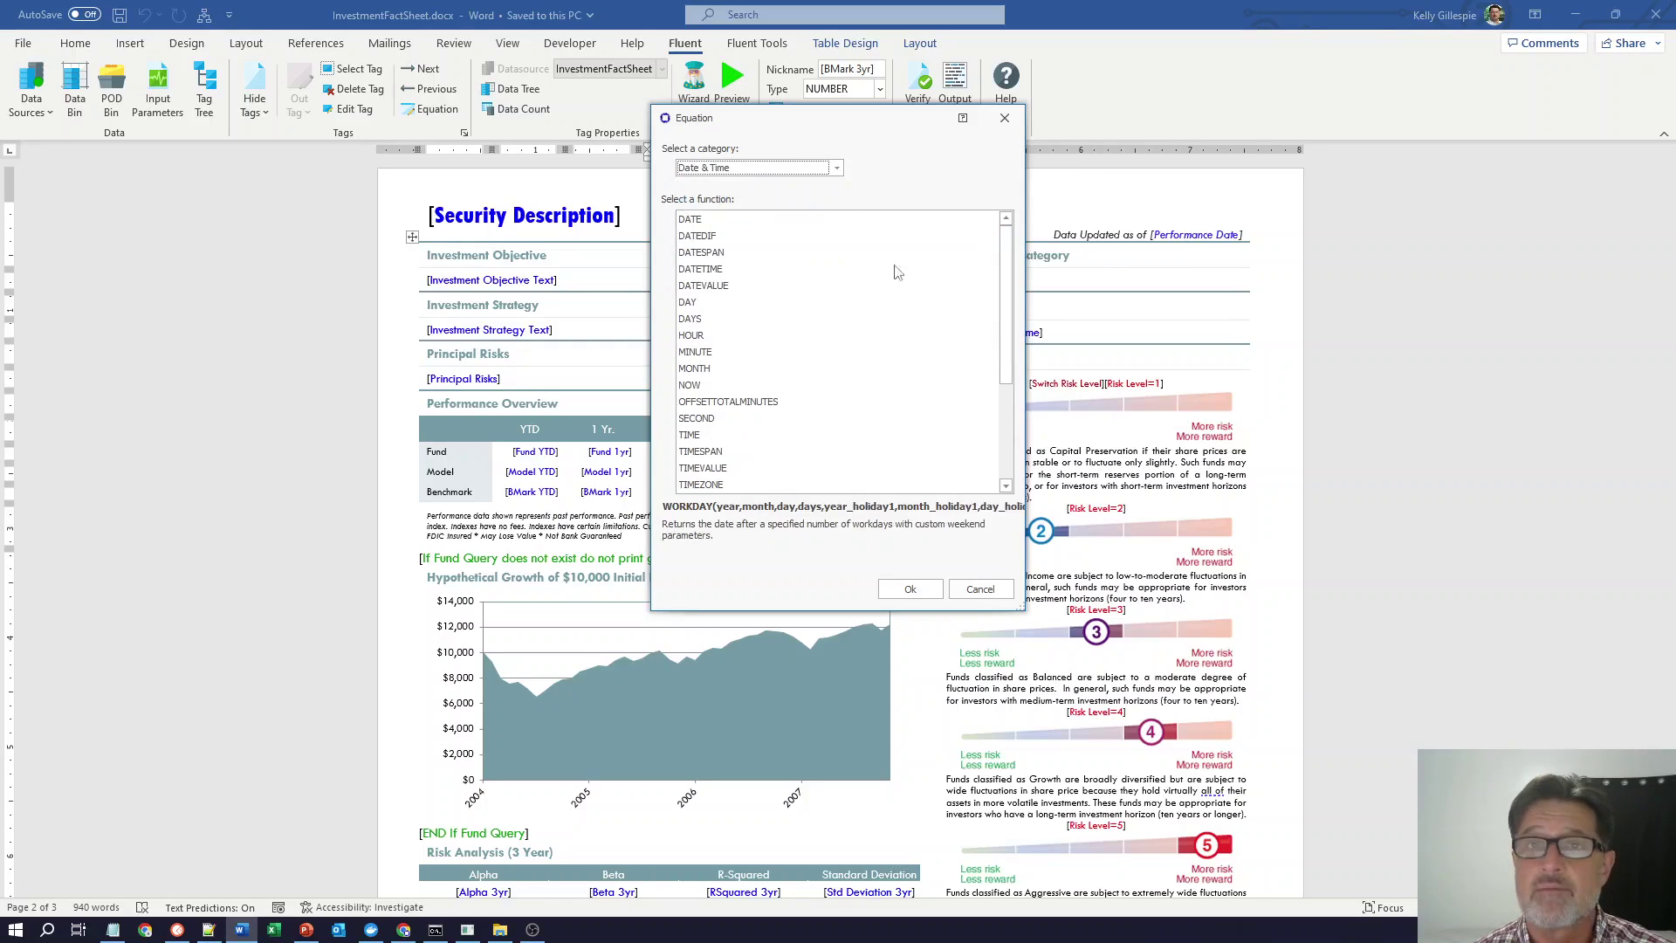
{"action": "left_click", "coordinate": [838, 170]}
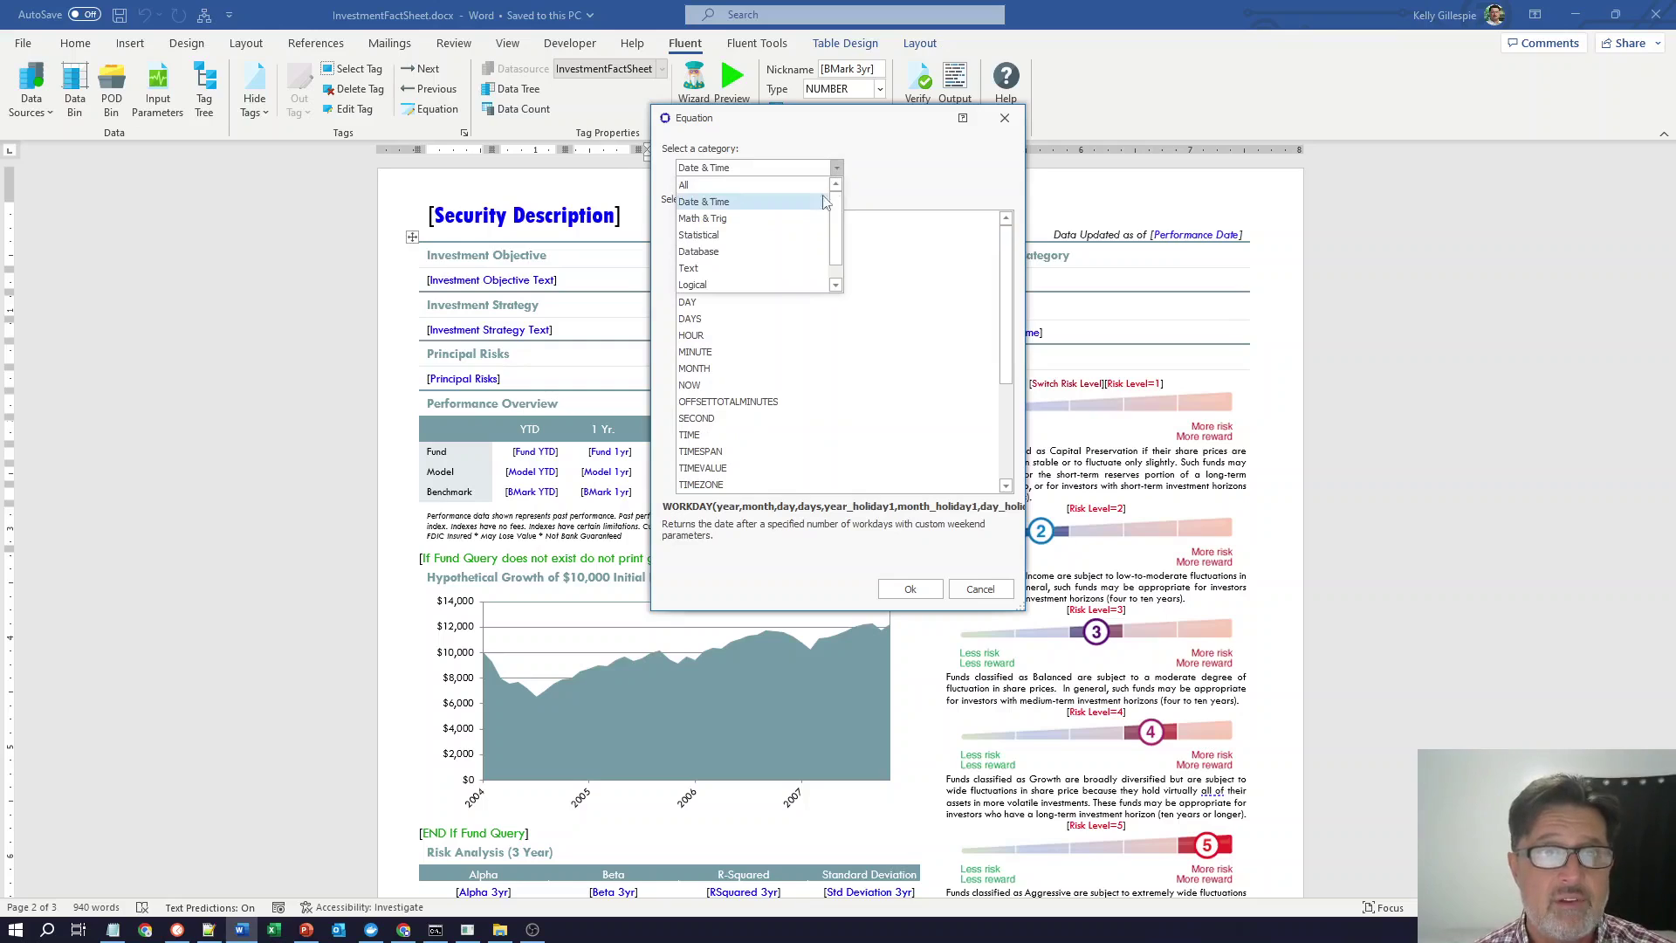
{"action": "left_click", "coordinate": [787, 283]}
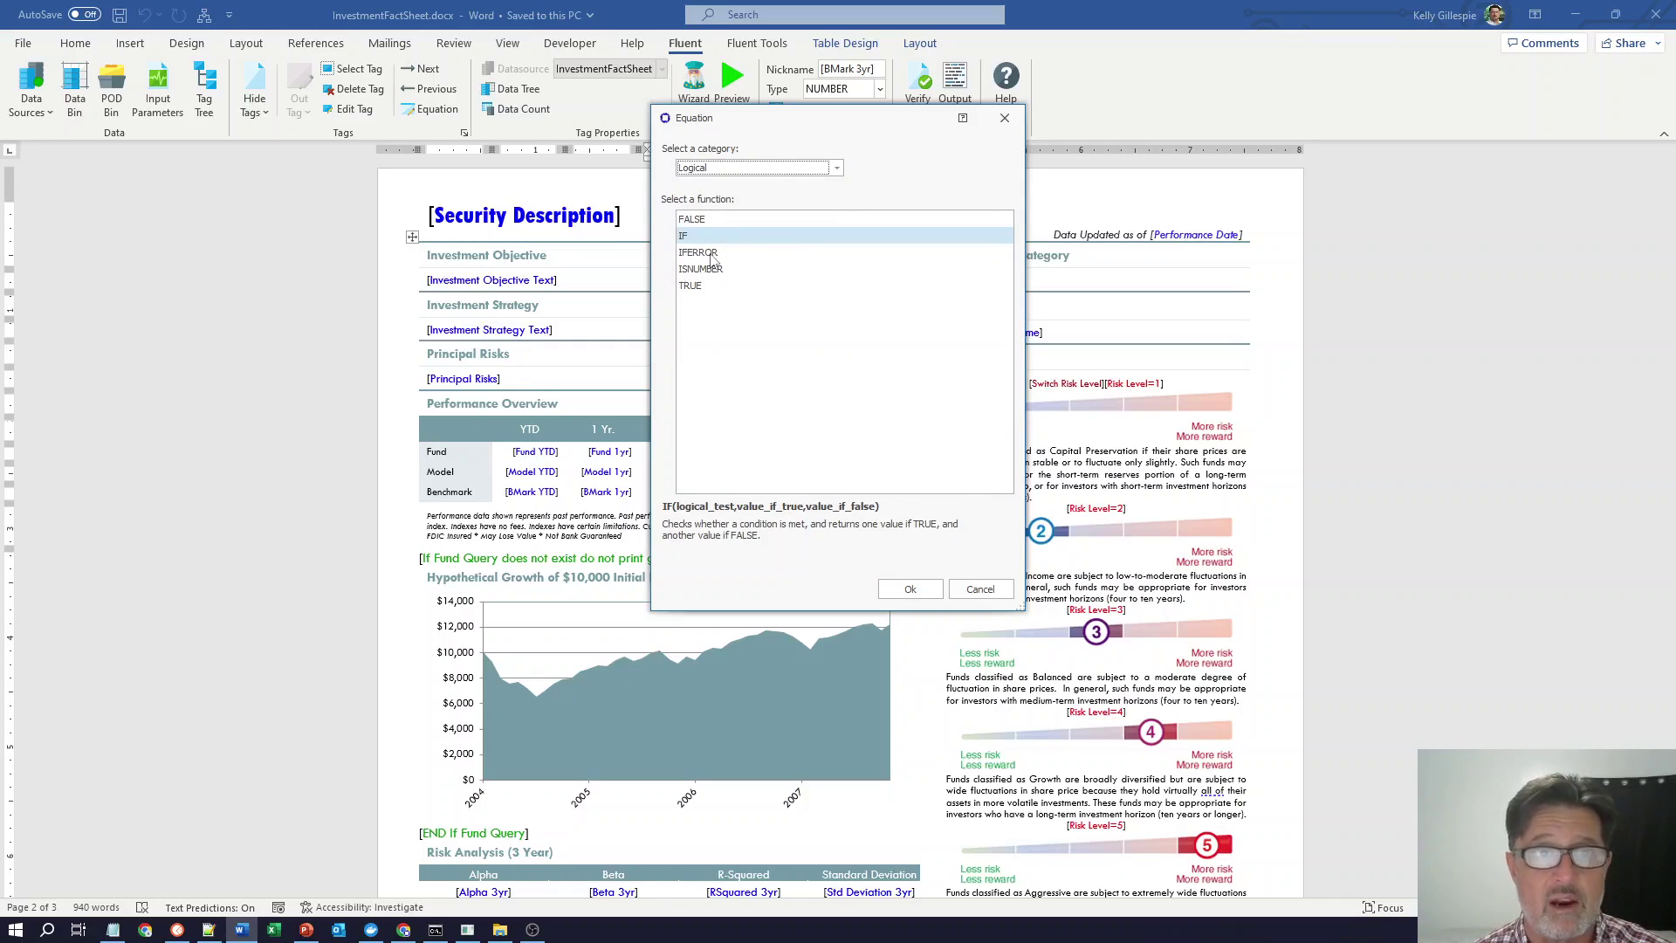
{"action": "left_click", "coordinate": [980, 590]}
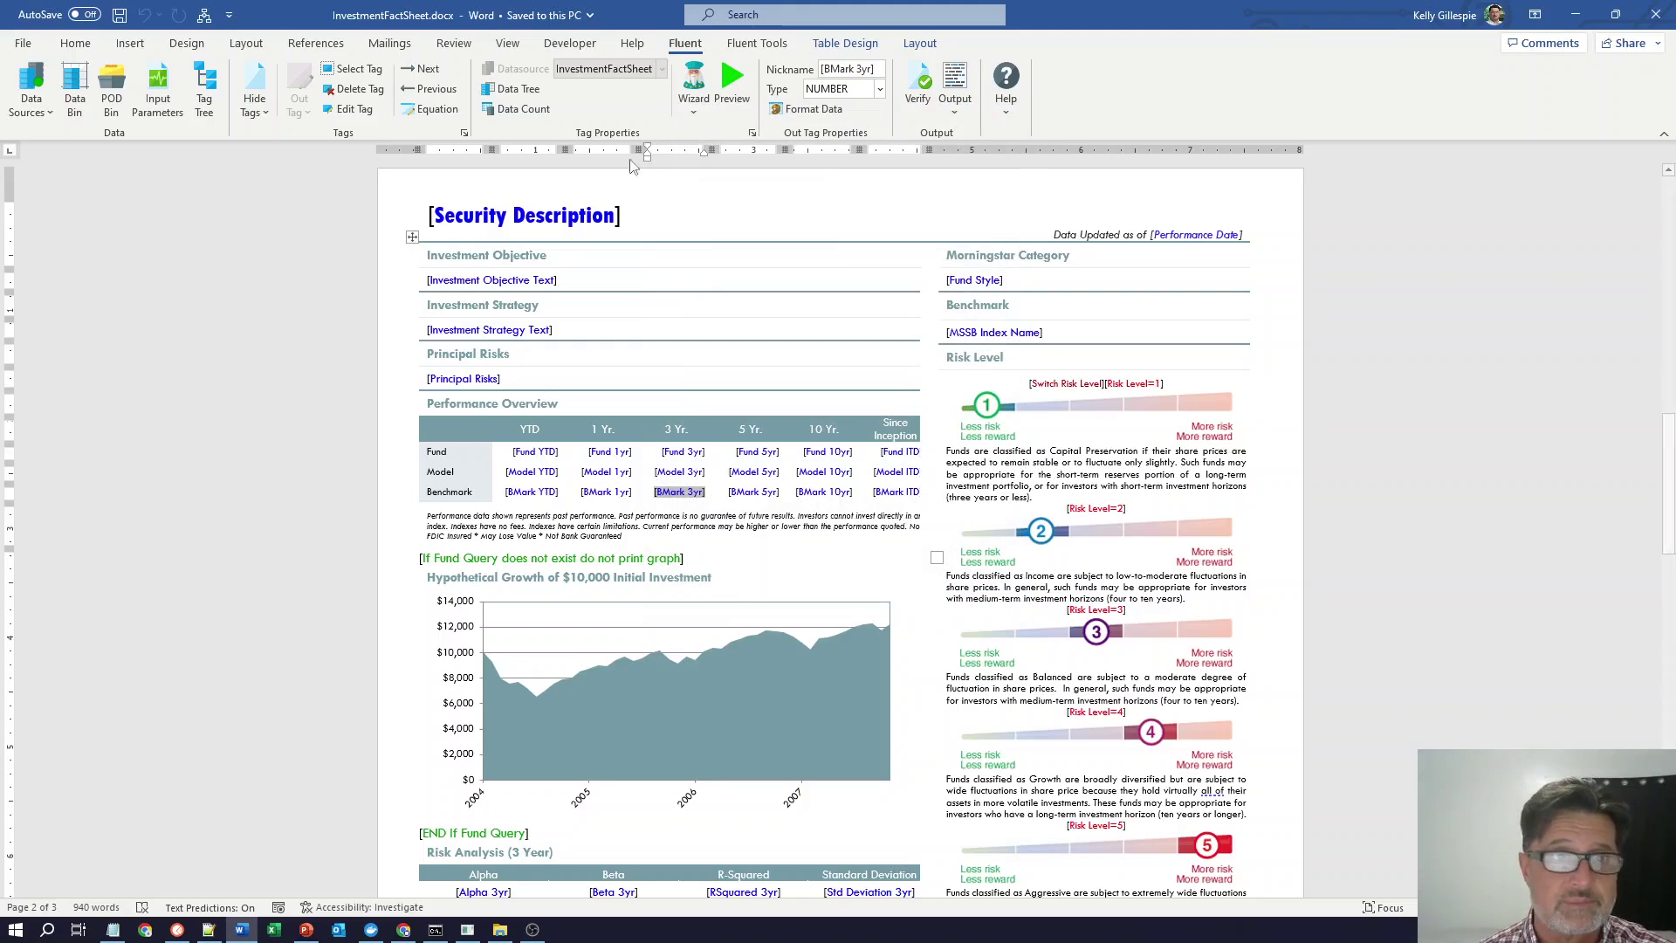
{"action": "left_click", "coordinate": [653, 222]}
{"action": "left_click", "coordinate": [300, 112]}
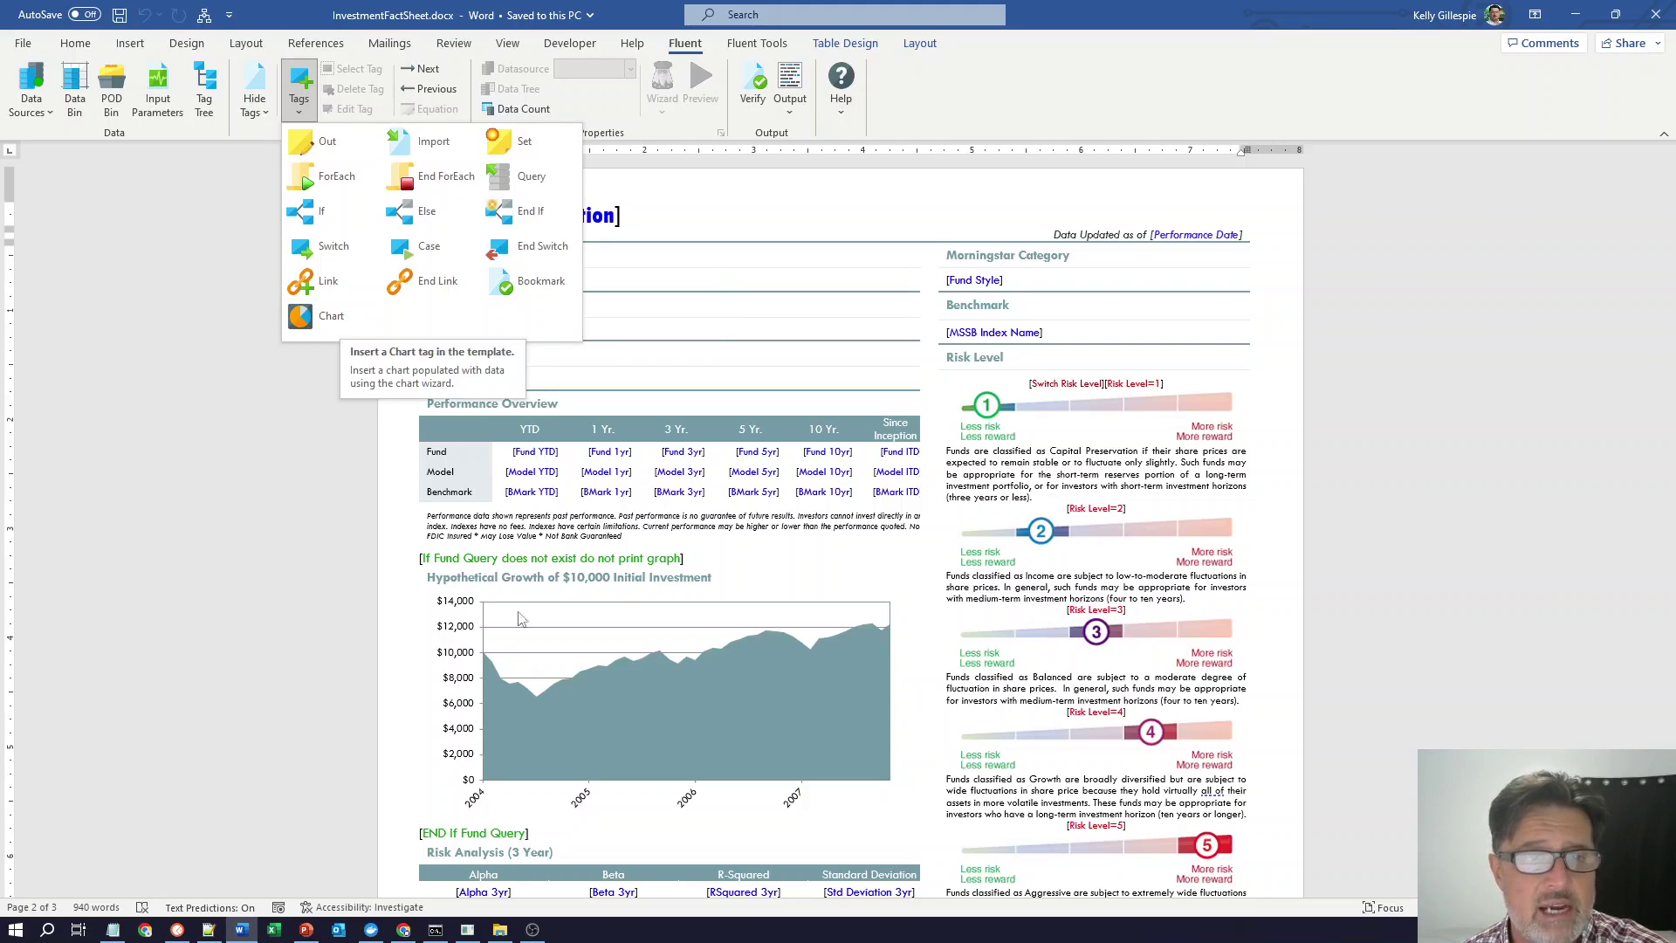
- Close the tag list, select the Hypothetical Growth chart, and view its chart elements and colour schemes
{"action": "left_click", "coordinate": [630, 636]}
{"action": "left_click", "coordinate": [640, 625]}
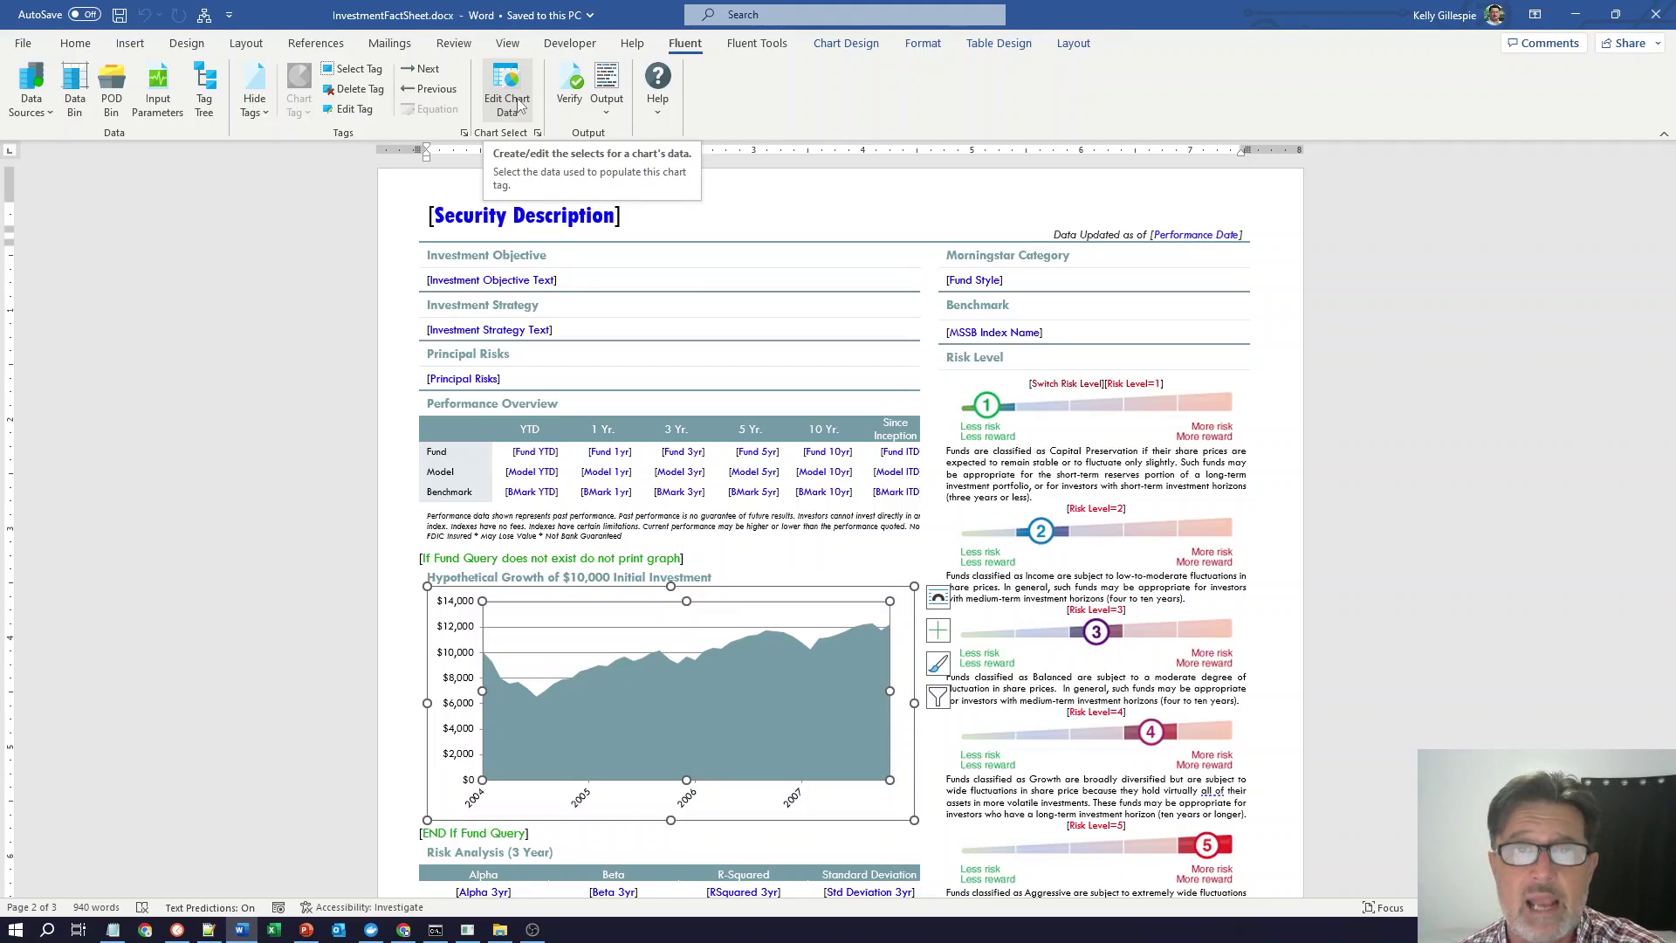
{"action": "left_click", "coordinate": [940, 630]}
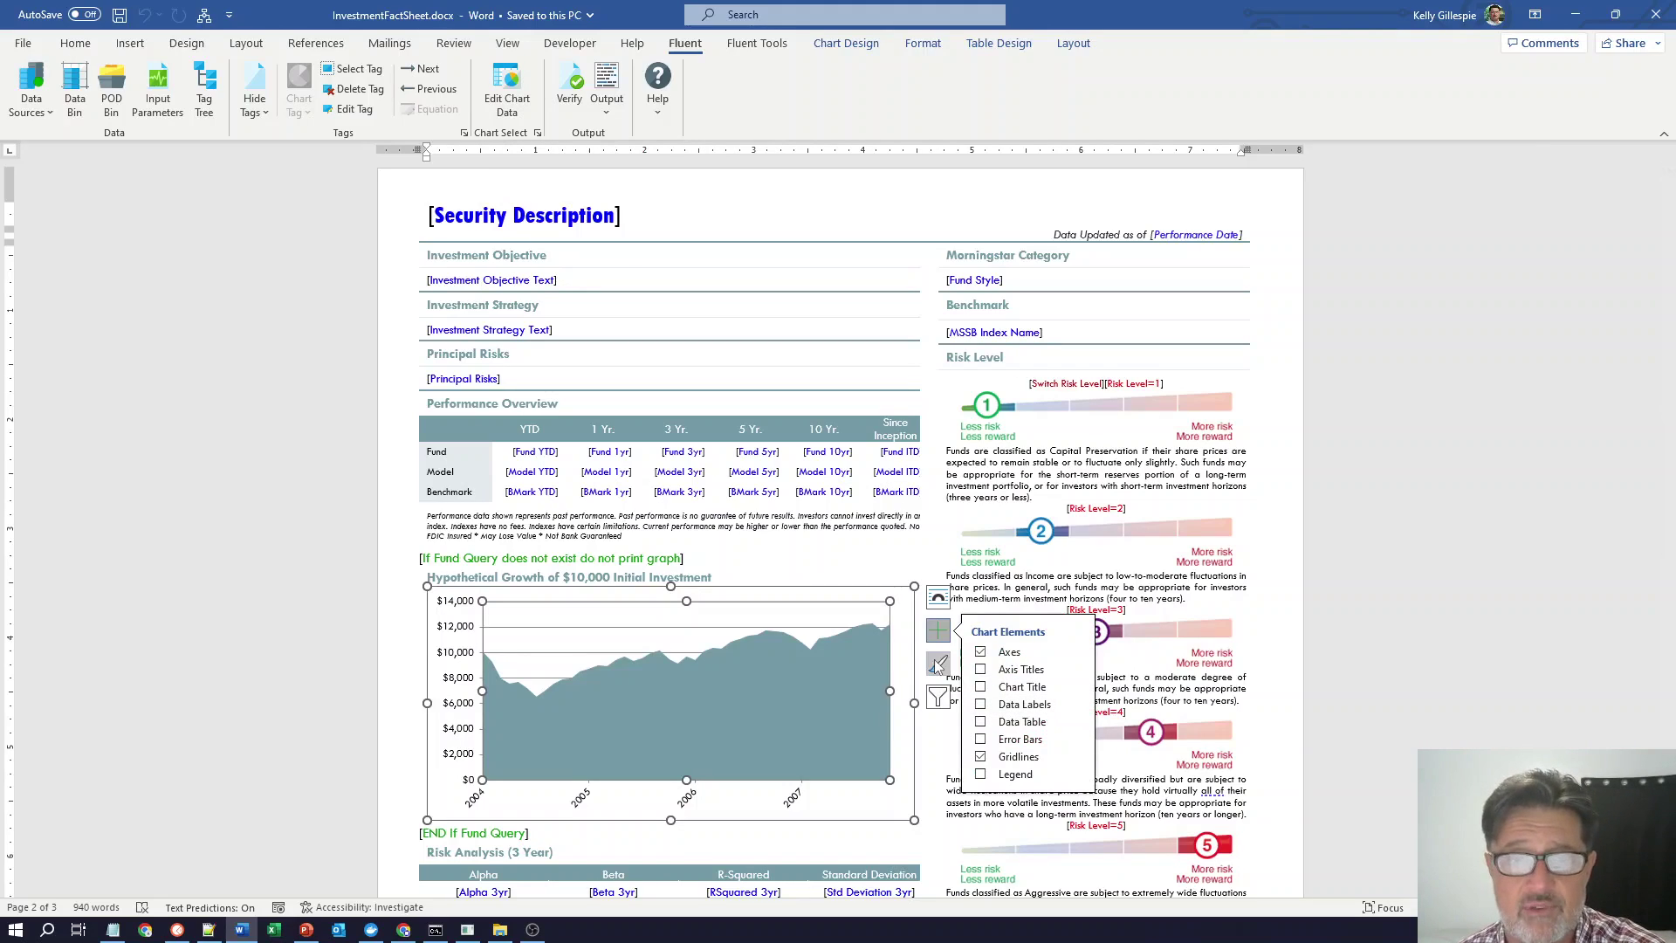
{"action": "left_click", "coordinate": [939, 663]}
{"action": "left_click", "coordinate": [1036, 591]}
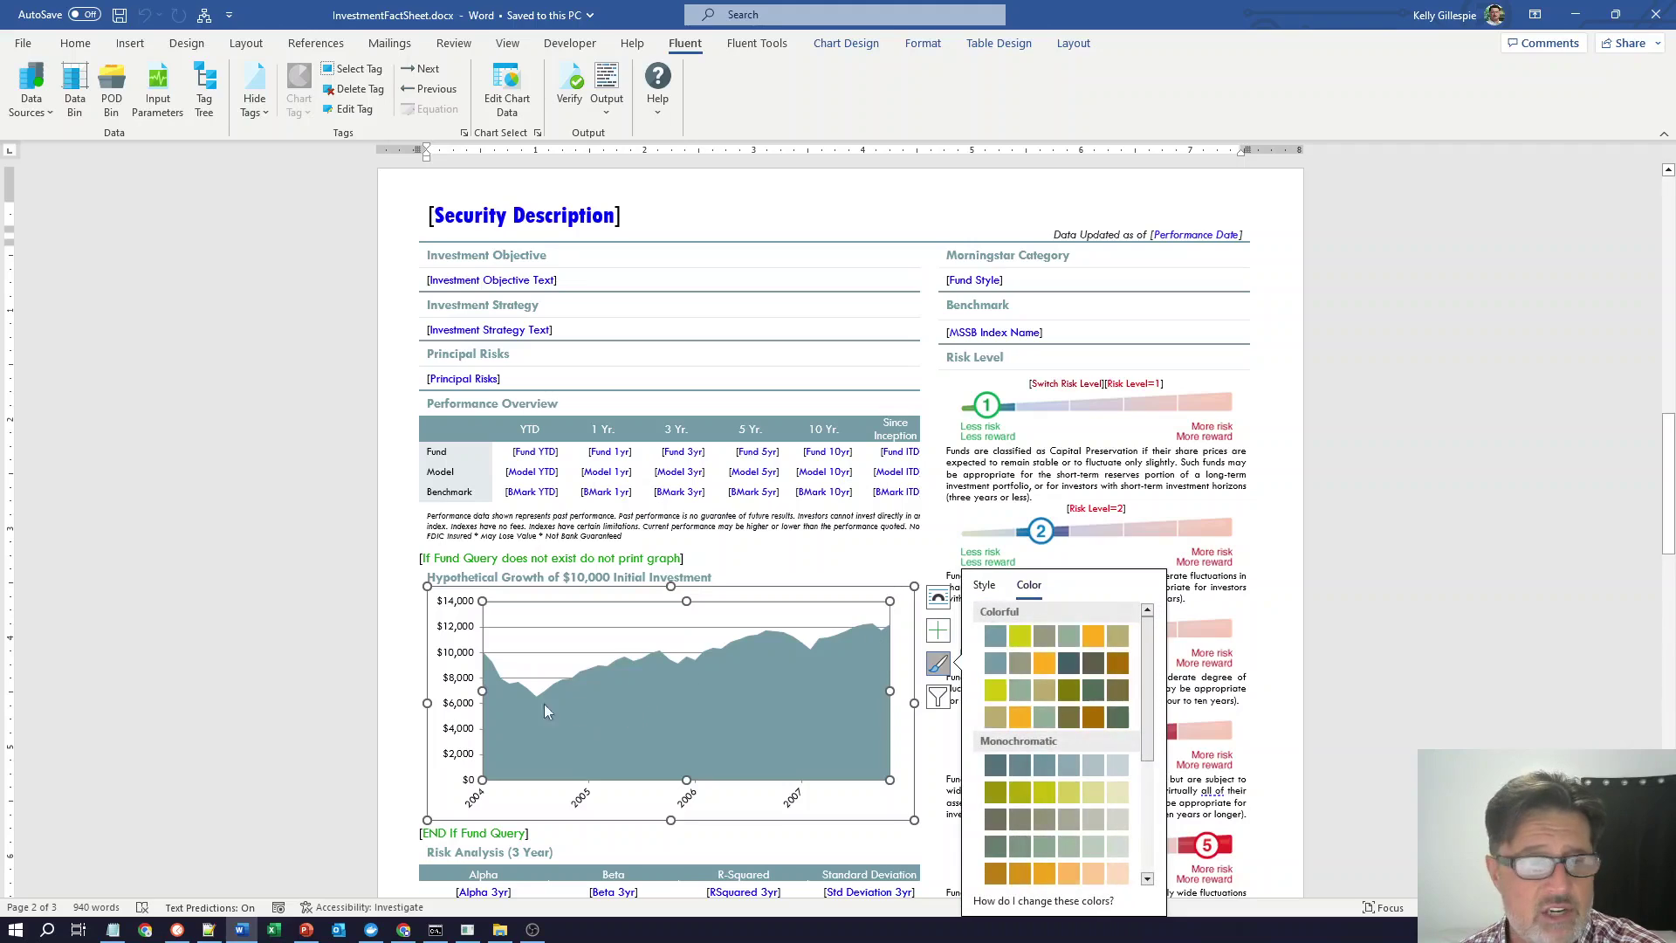
- Open and close the vertical axis formatting settings, returning to the Fluent tab
{"action": "left_click", "coordinate": [462, 686]}
{"action": "right_click", "coordinate": [462, 686]}
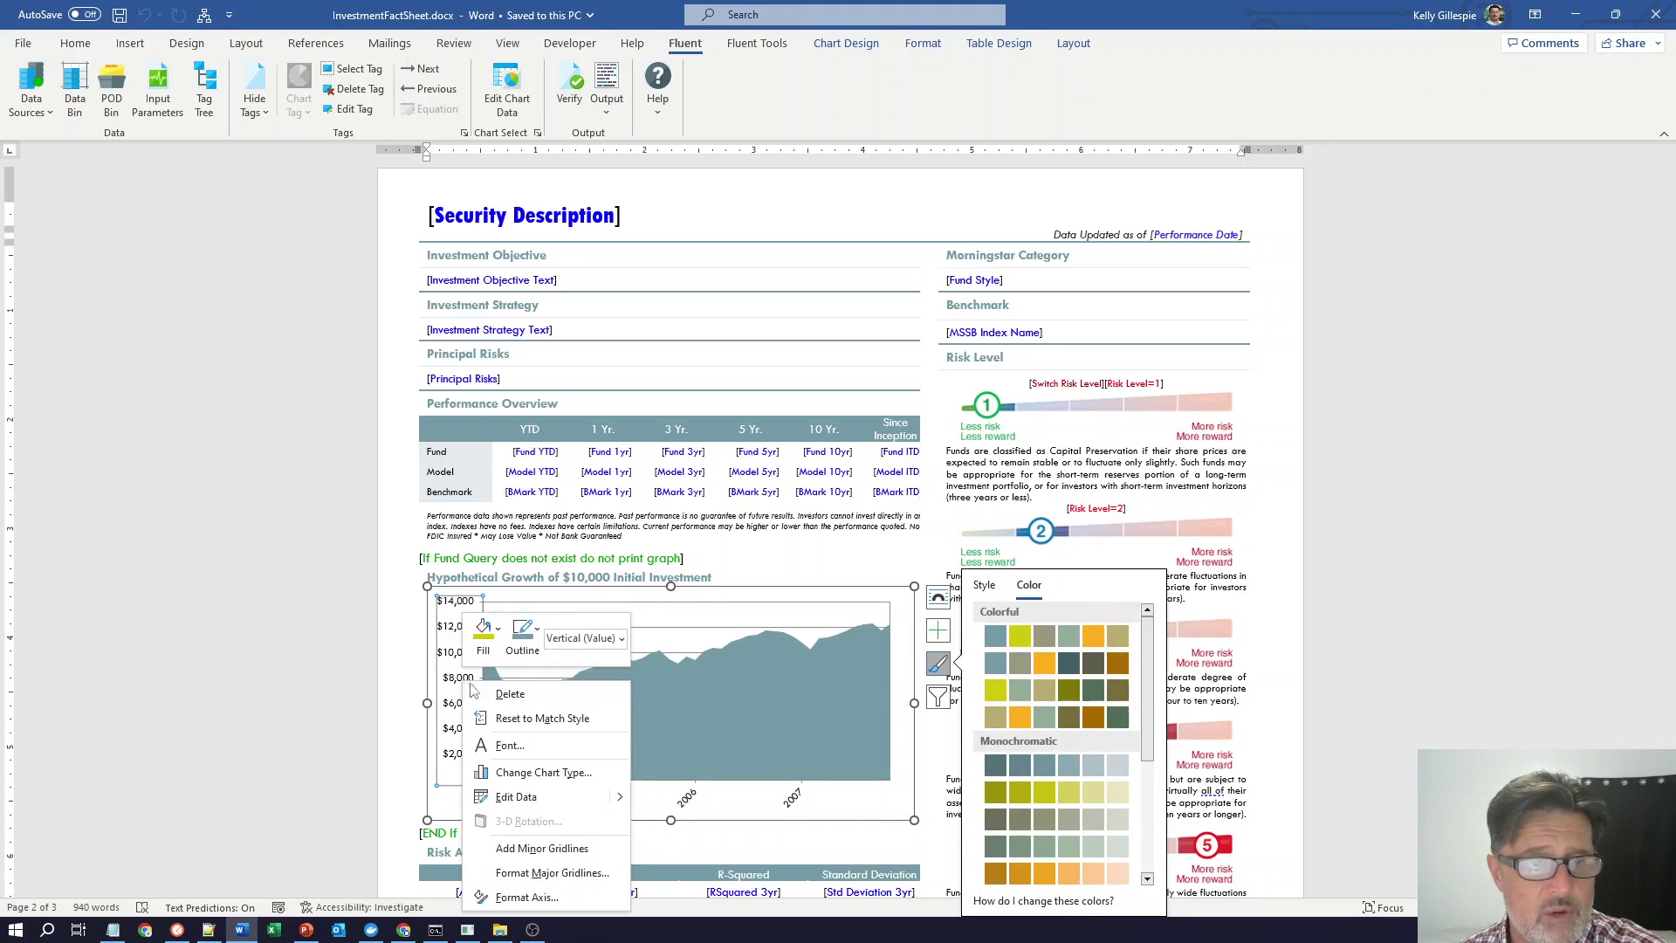
{"action": "key", "text": "Escape"}
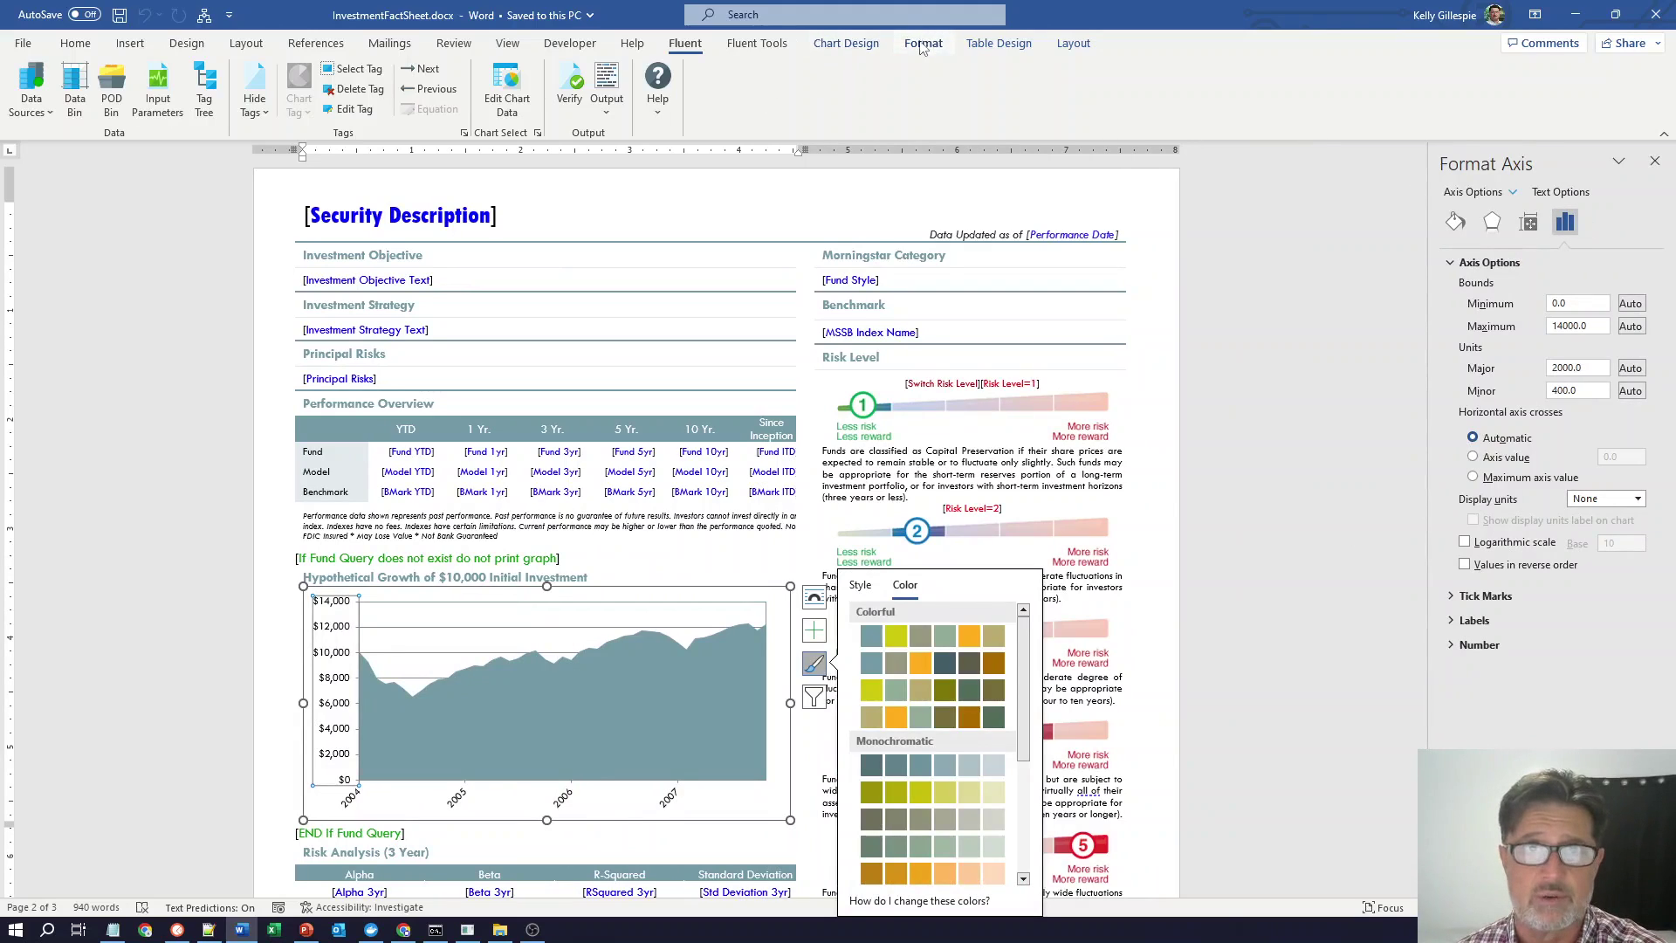
{"action": "left_click", "coordinate": [923, 43]}
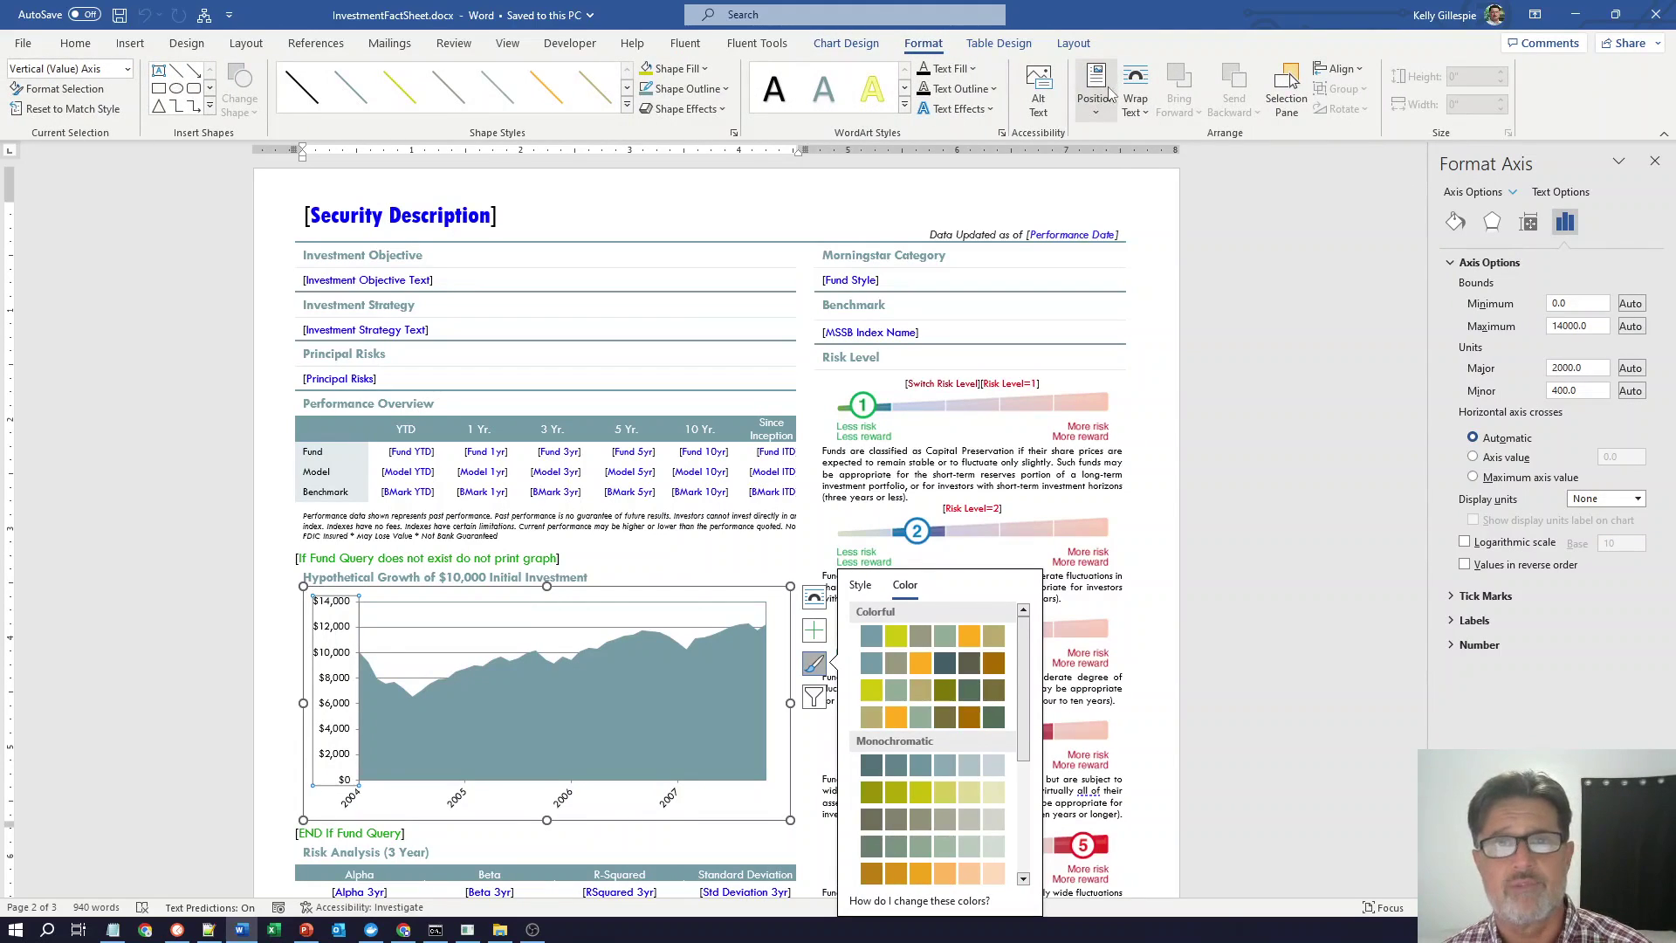
{"action": "left_click", "coordinate": [1655, 160]}
{"action": "left_click", "coordinate": [686, 44]}
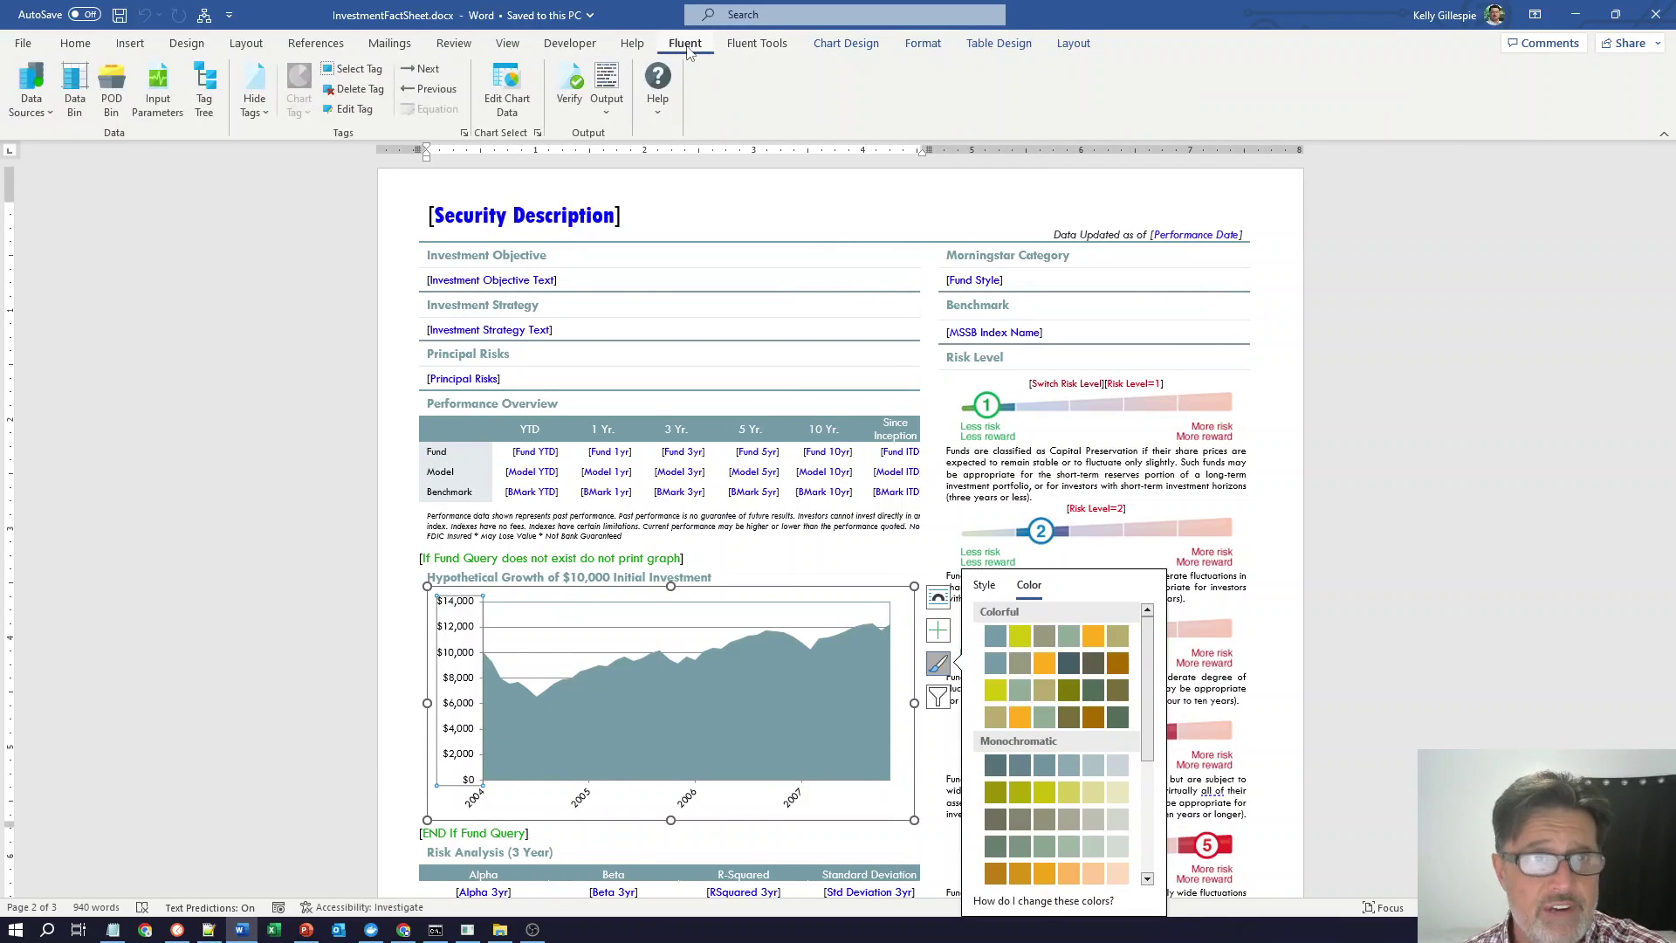
- Generate the Contoso Cashew Fund Class A fact sheet as DOCX and snap it to the right half
{"action": "left_click", "coordinate": [713, 216]}
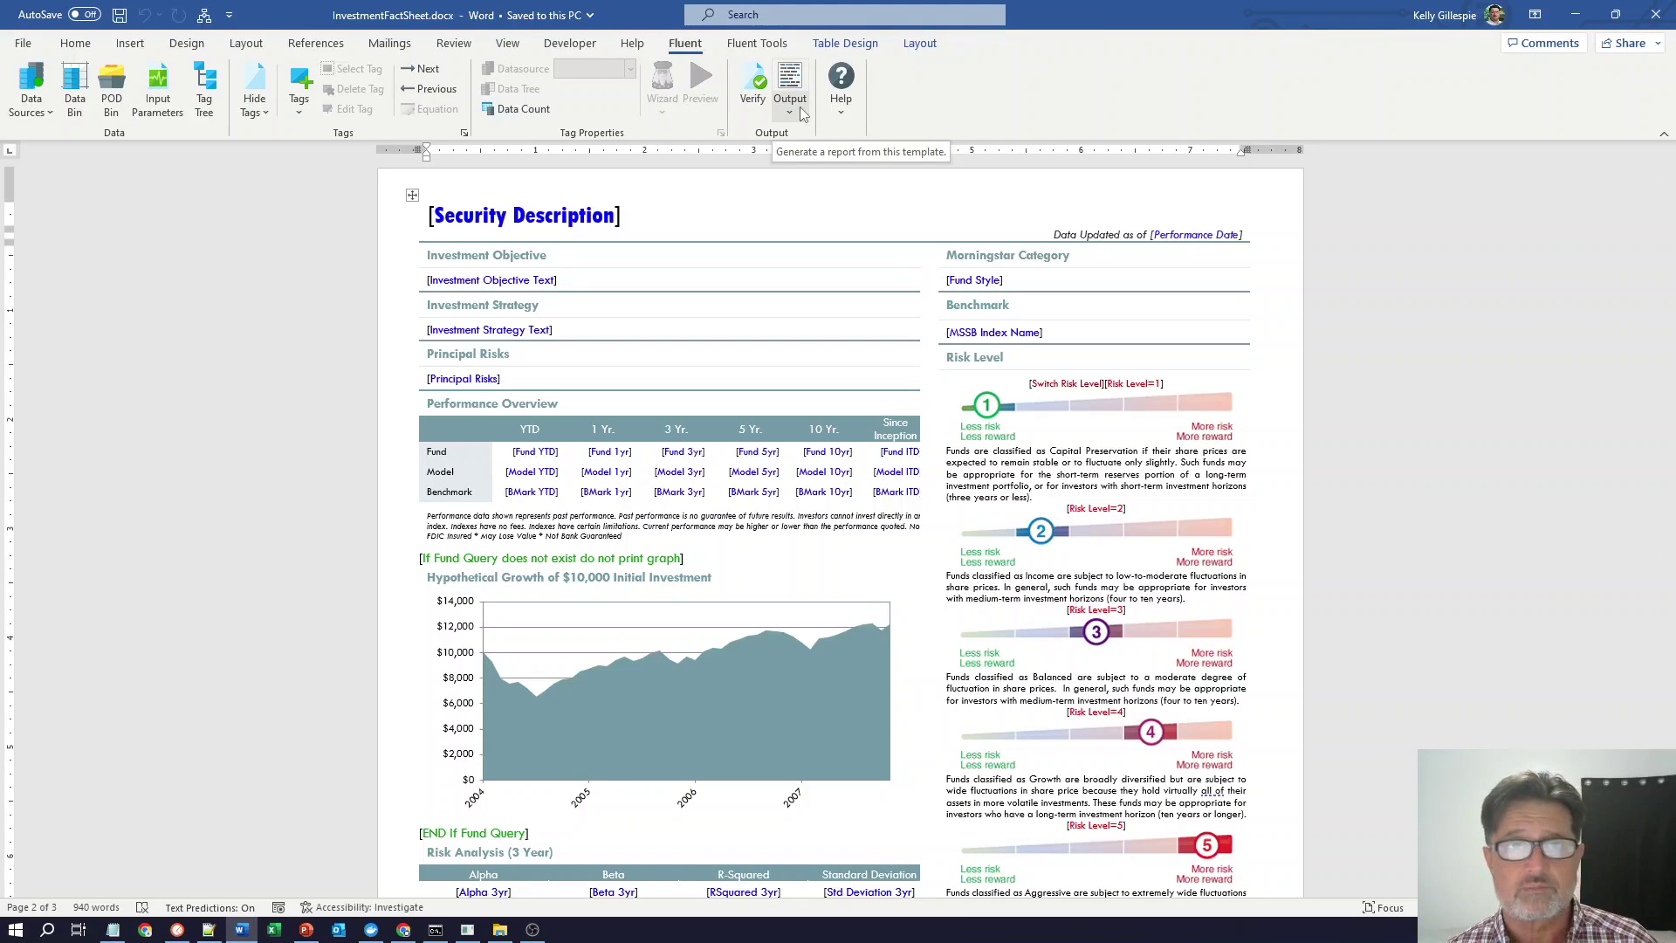
{"action": "left_click", "coordinate": [799, 107]}
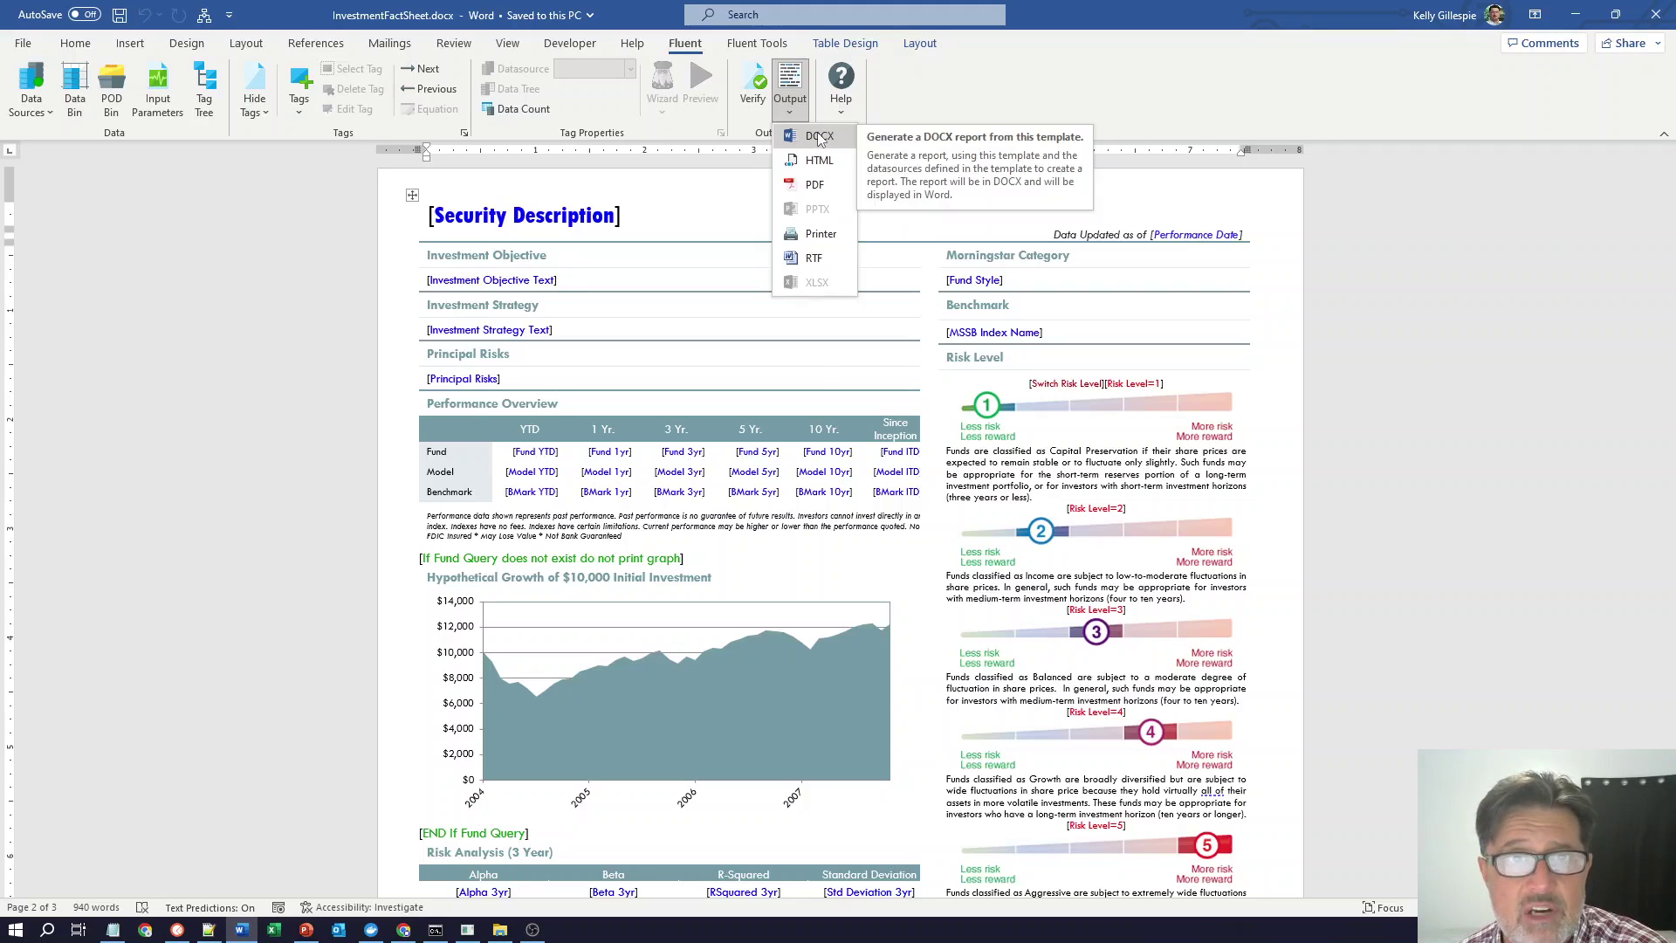
{"action": "left_click", "coordinate": [816, 138]}
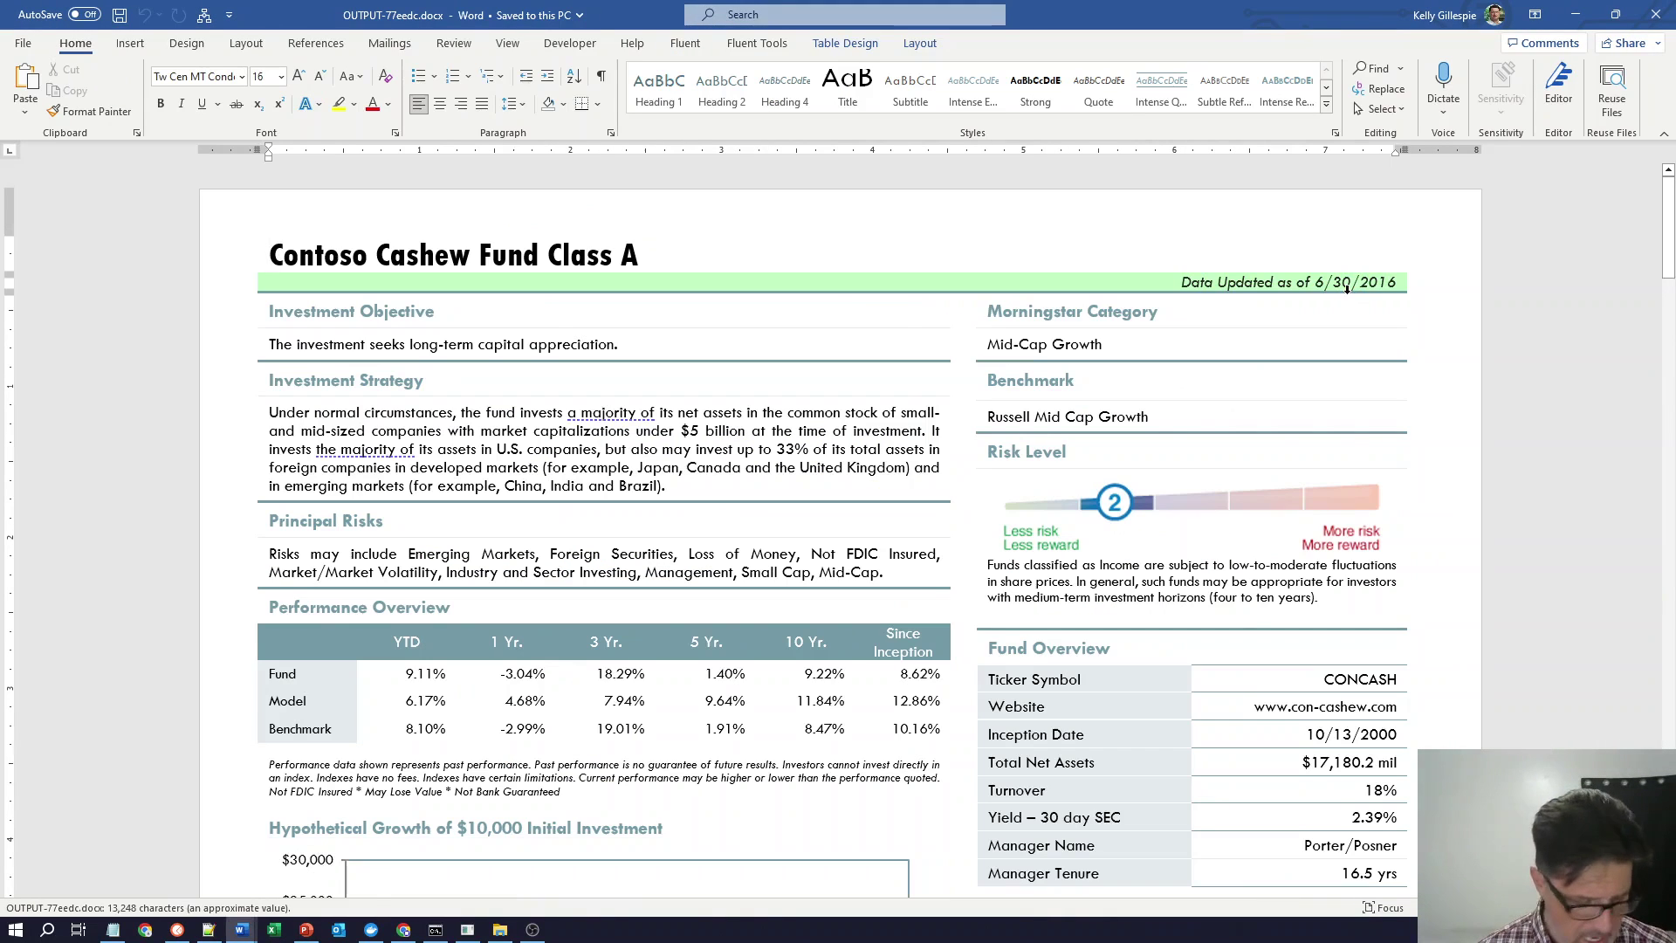
{"action": "key", "text": "super+Right"}
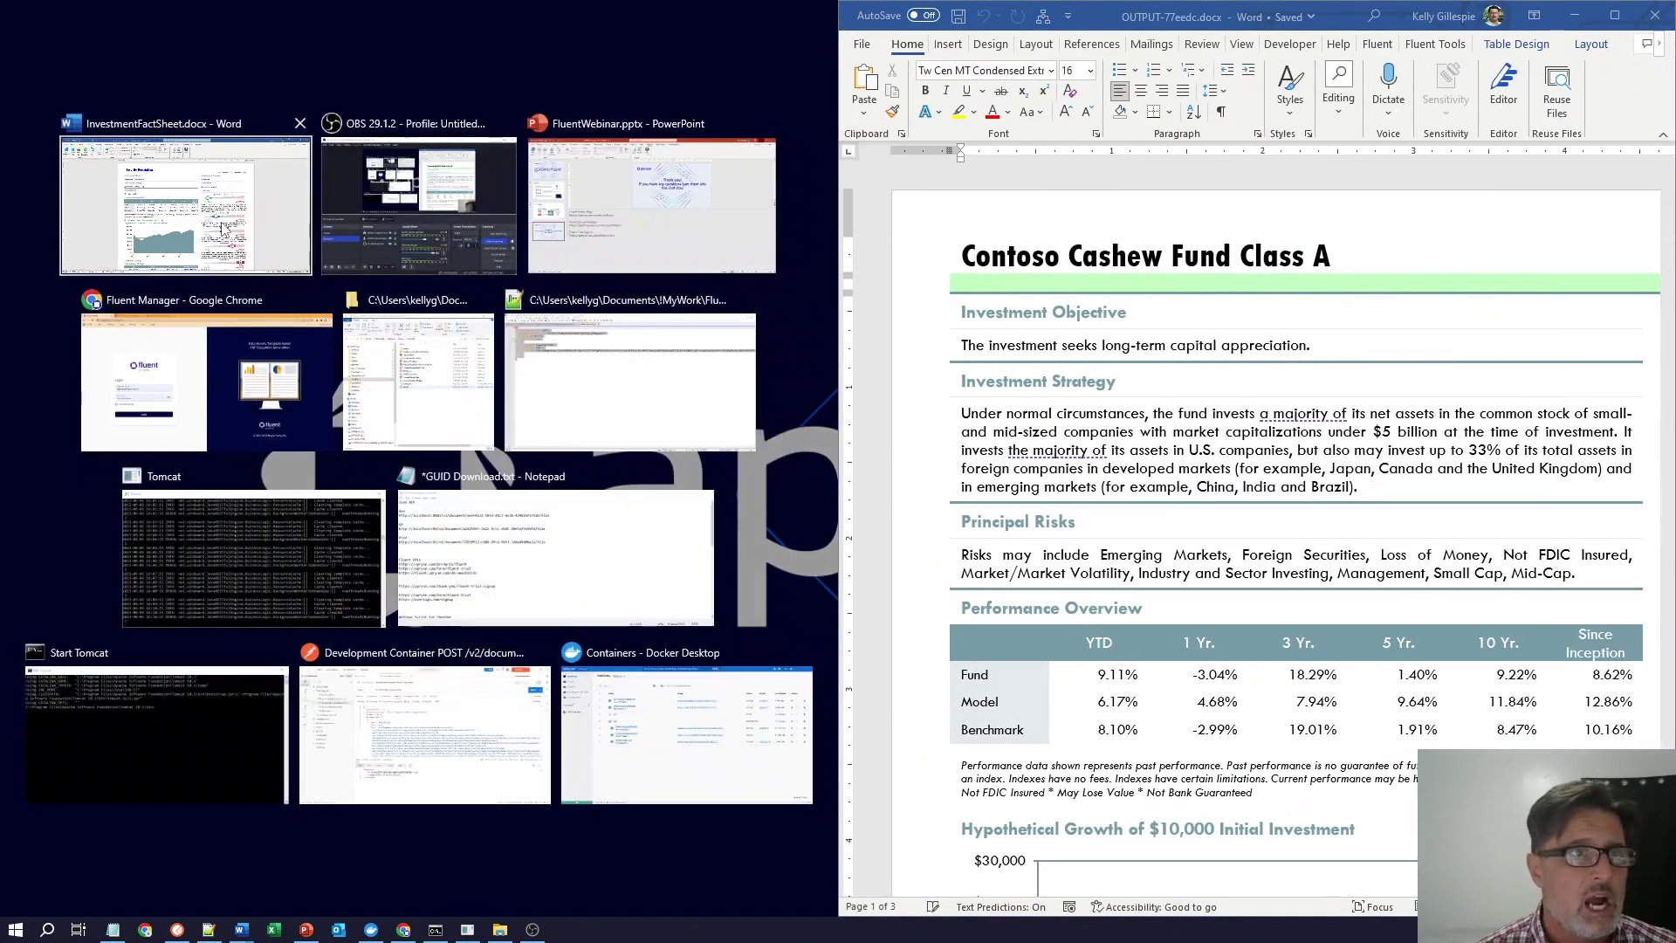
- Snap the template left, scroll the report's Woodgrove Bank and Blue Money Fund pages, and close it
{"action": "key", "text": "Return"}
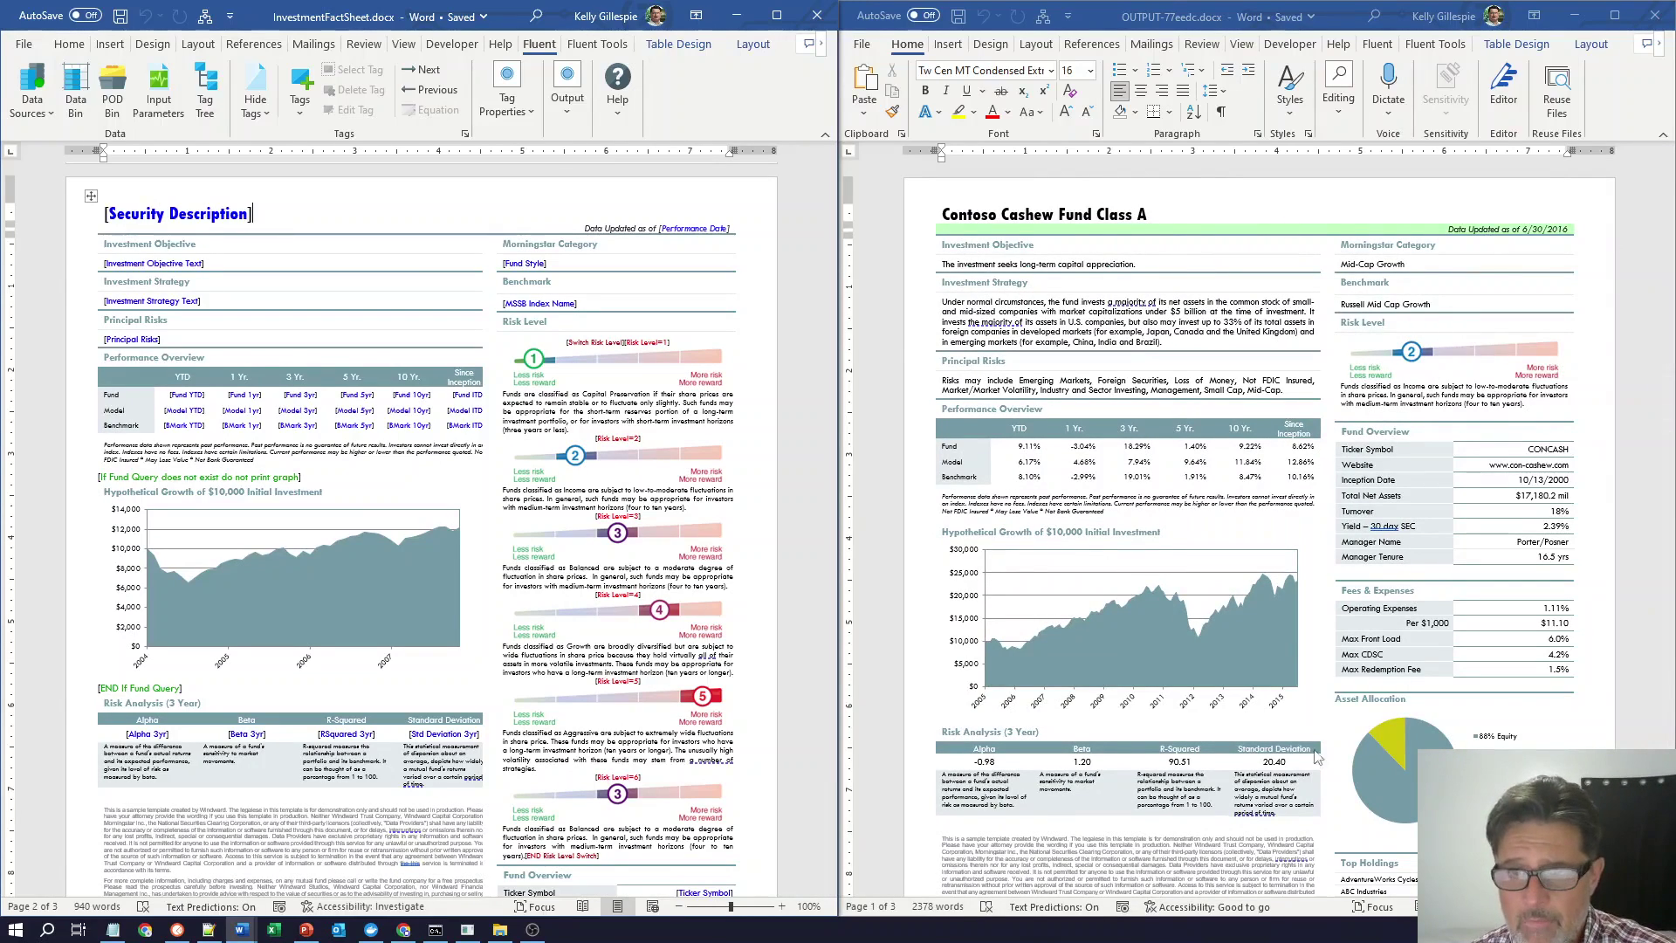
{"action": "scroll", "coordinate": [1279, 622], "scroll_direction": "down", "scroll_amount": 3}
{"action": "scroll", "coordinate": [1279, 622], "scroll_direction": "down", "scroll_amount": 10}
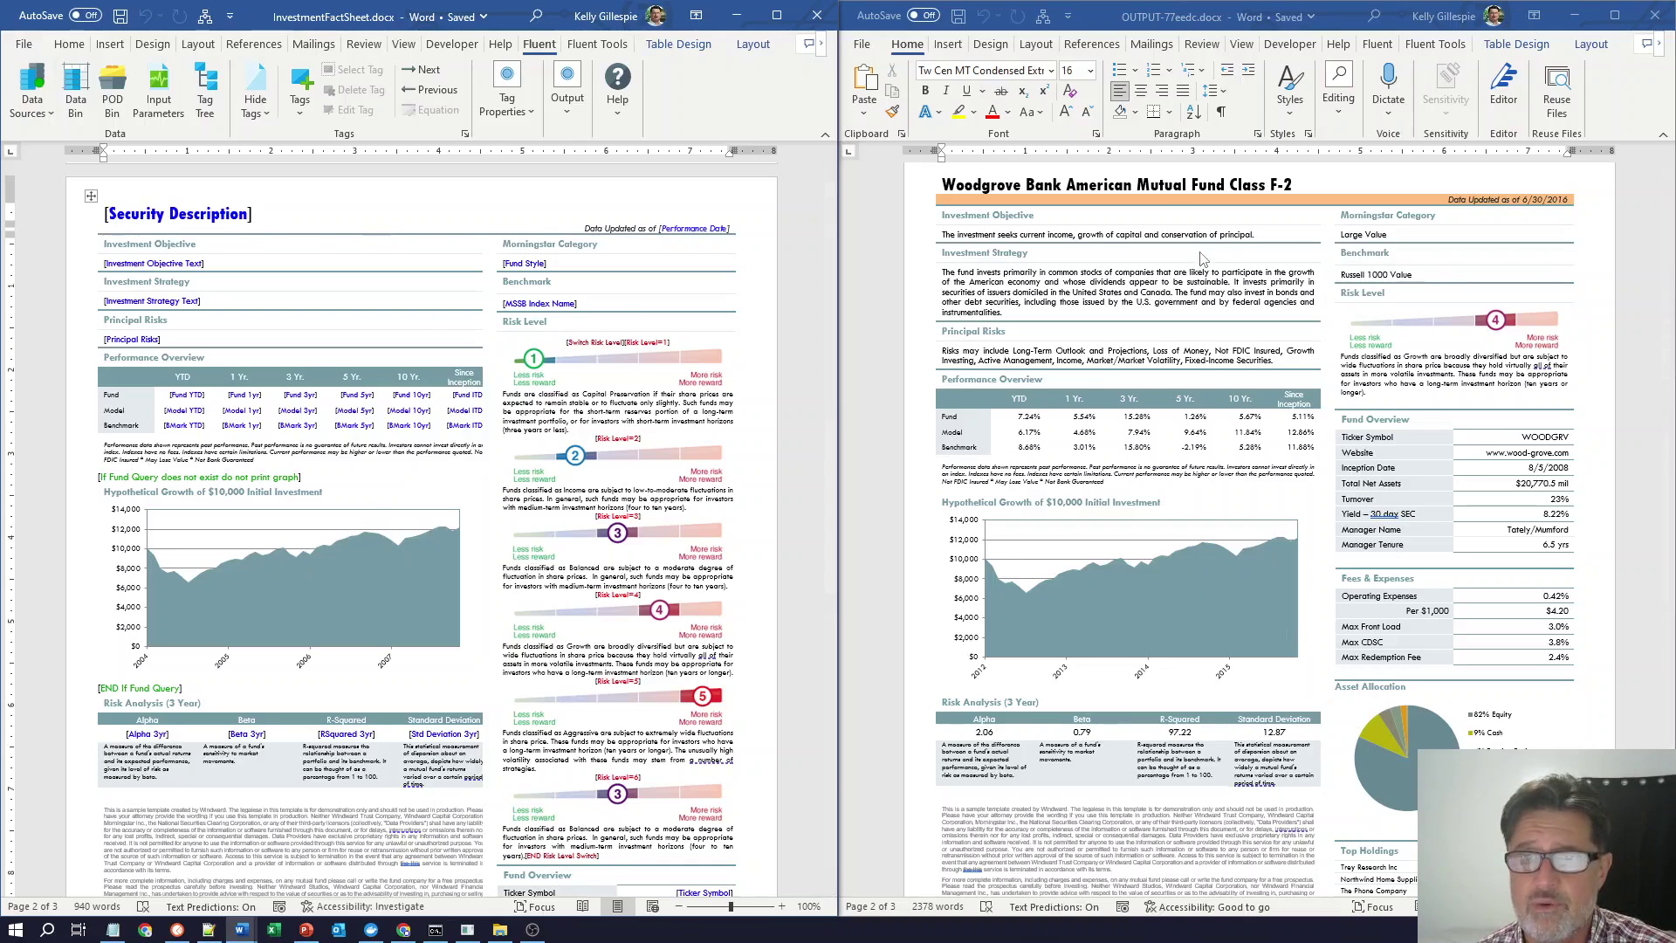
{"action": "scroll", "coordinate": [1203, 259], "scroll_direction": "down", "scroll_amount": 5}
{"action": "scroll", "coordinate": [1203, 258], "scroll_direction": "down", "scroll_amount": 5}
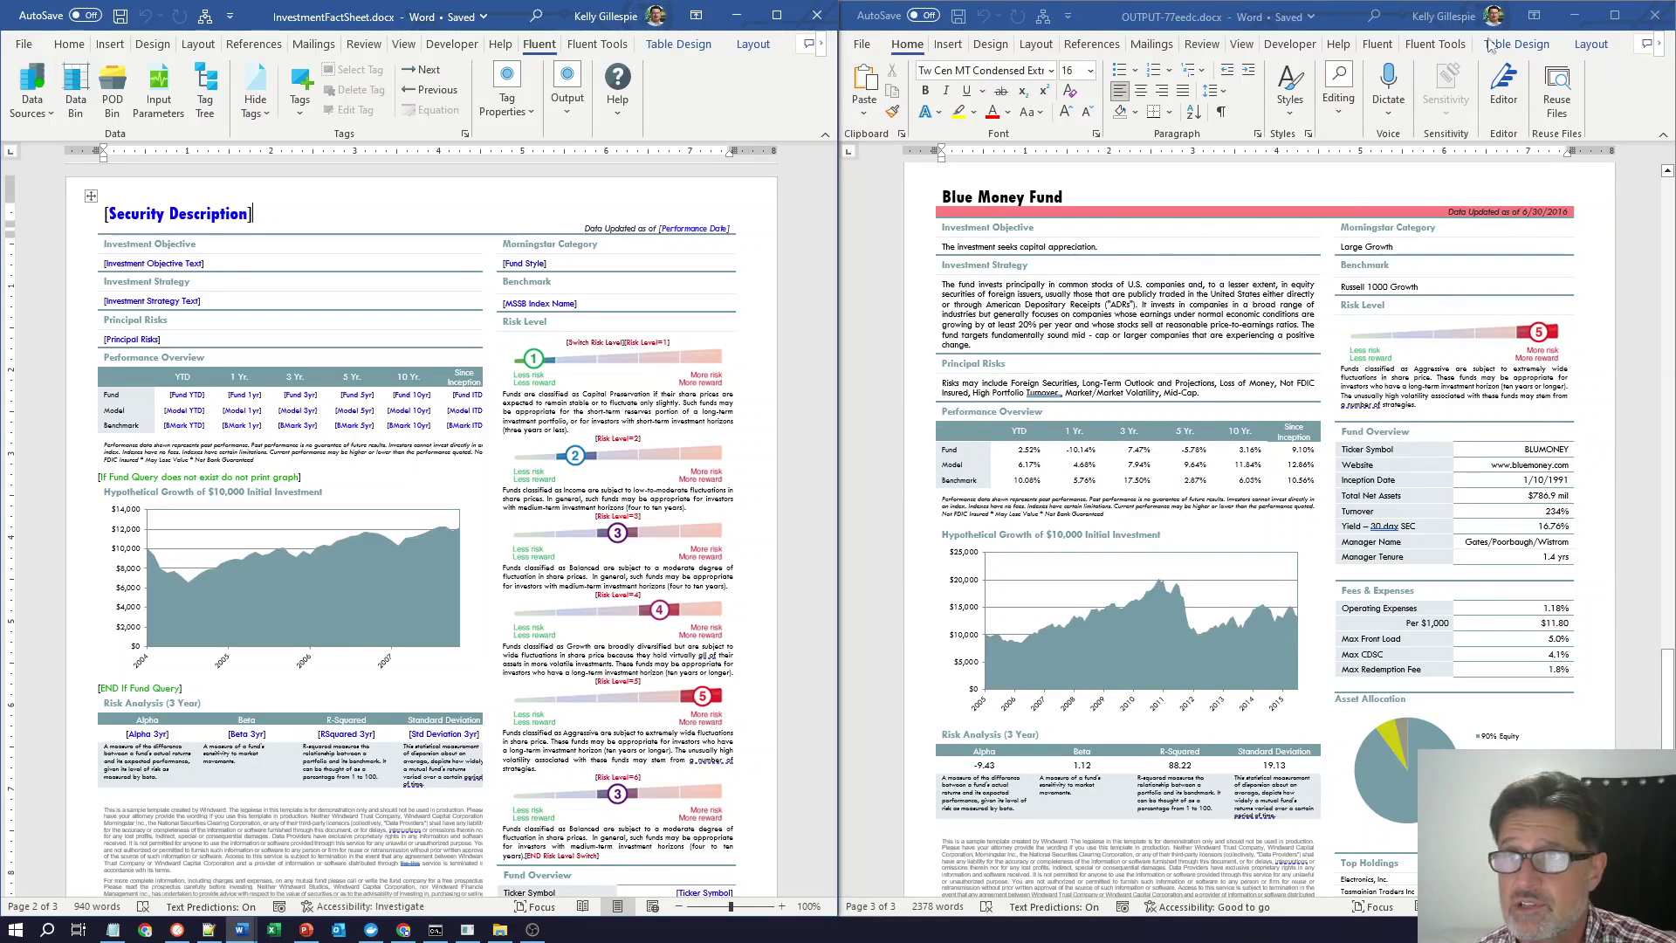
{"action": "left_click", "coordinate": [1656, 20]}
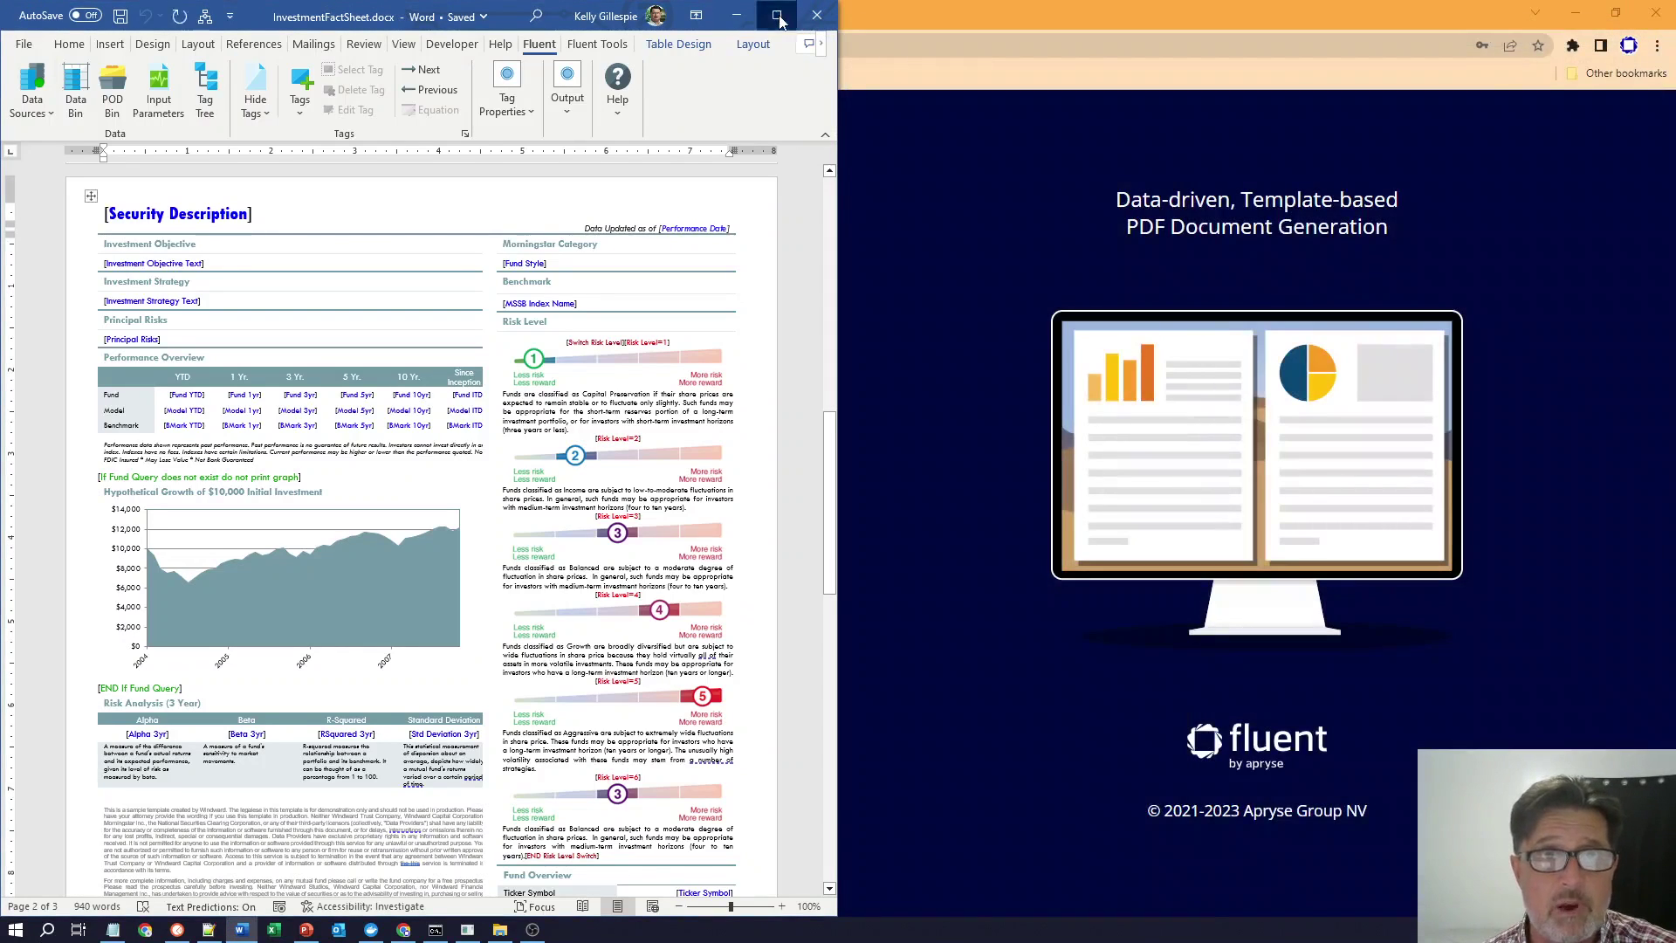
- Maximize Word and generate C# sample code from Fluent Tools > Generate Code
{"action": "left_click", "coordinate": [776, 15]}
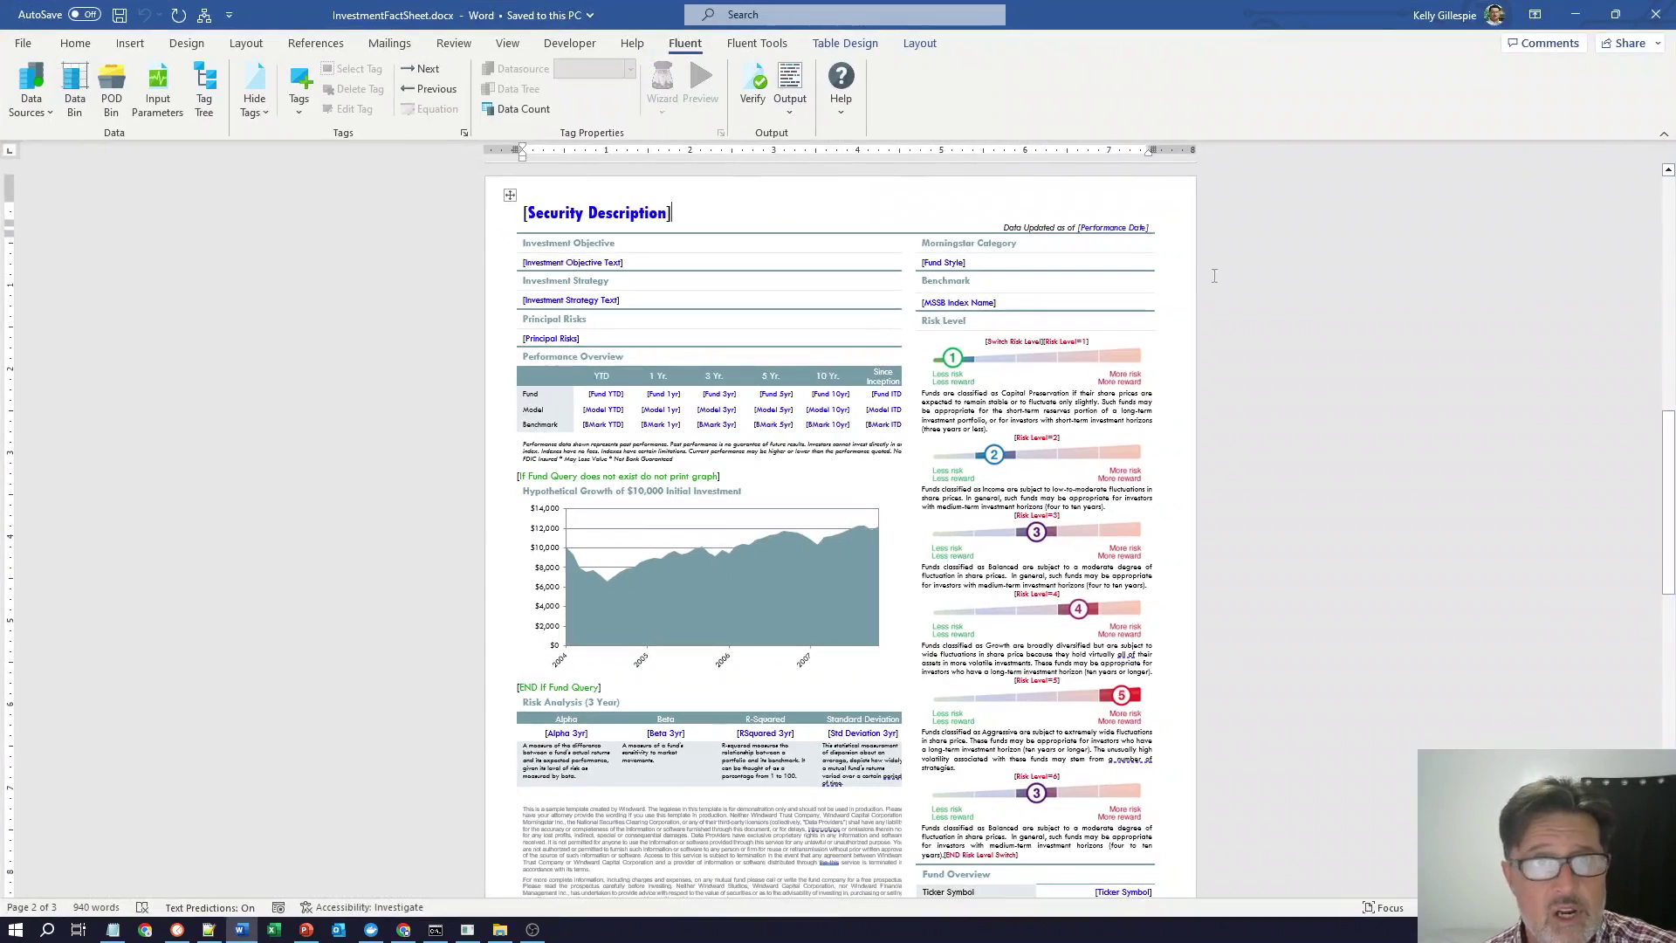
{"action": "left_click", "coordinate": [779, 45]}
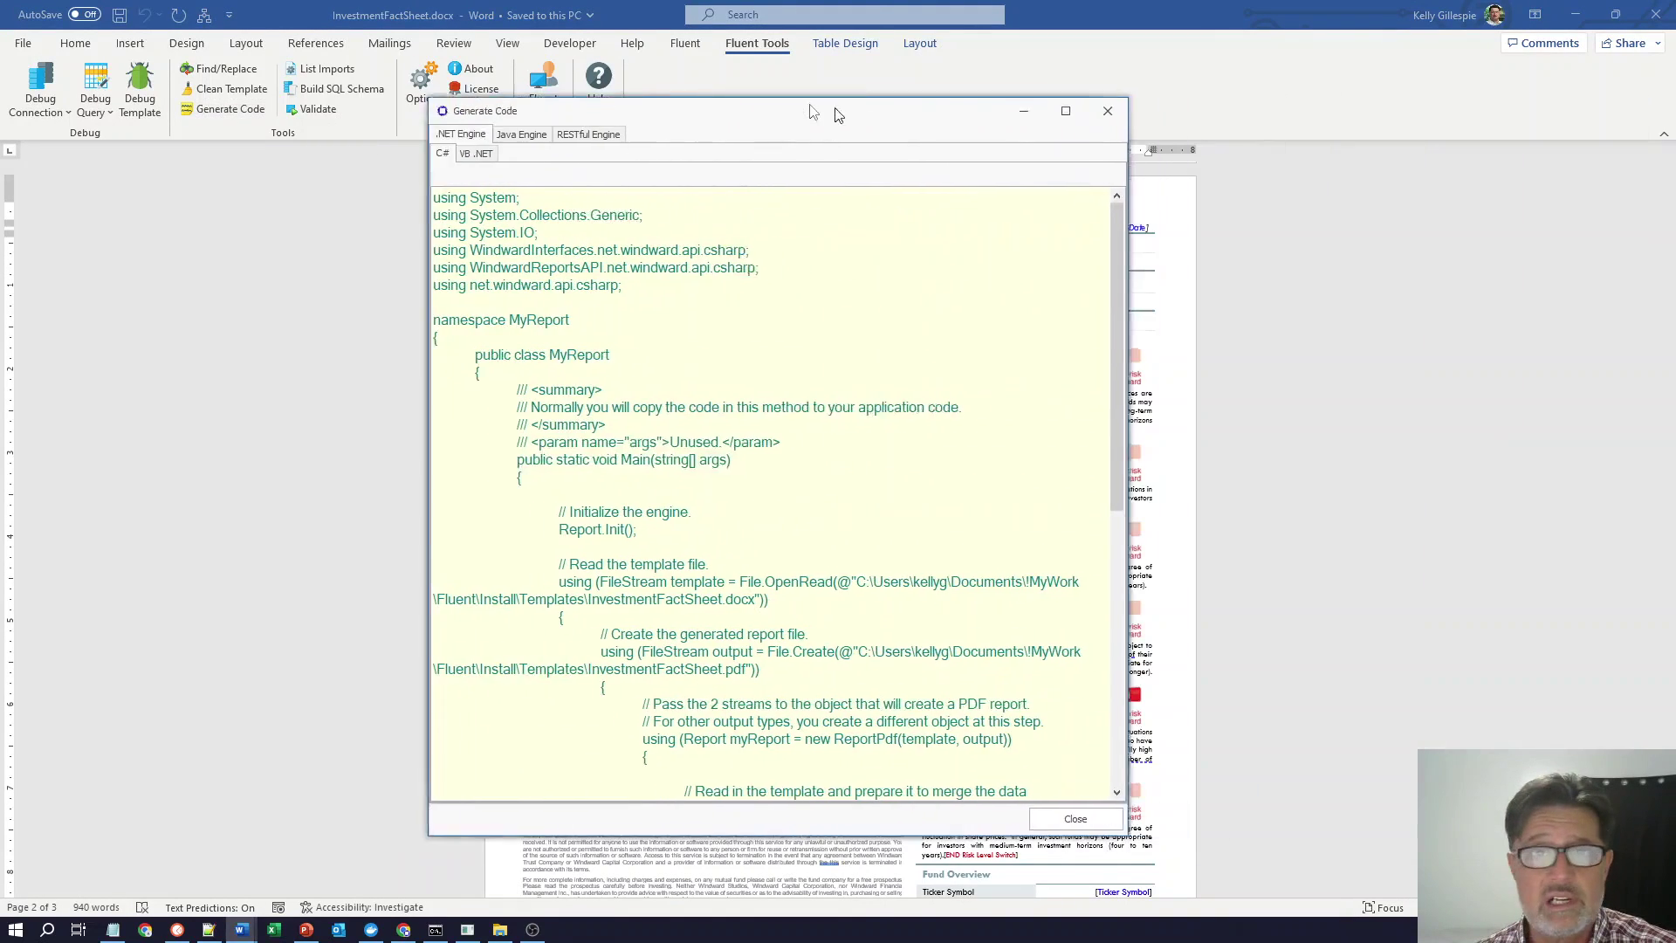
{"action": "left_click", "coordinate": [1013, 105]}
{"action": "scroll", "coordinate": [846, 209], "scroll_direction": "down", "scroll_amount": 4}
- Highlight the template-reading, data source, ReportPdf and InvestmentFactSheet.docx lines in the code
{"action": "left_click_drag", "start_coordinate": [114, 275], "coordinate": [1009, 280]}
{"action": "left_click_drag", "start_coordinate": [733, 630], "coordinate": [185, 578]}
{"action": "left_click_drag", "start_coordinate": [408, 404], "coordinate": [474, 404]}
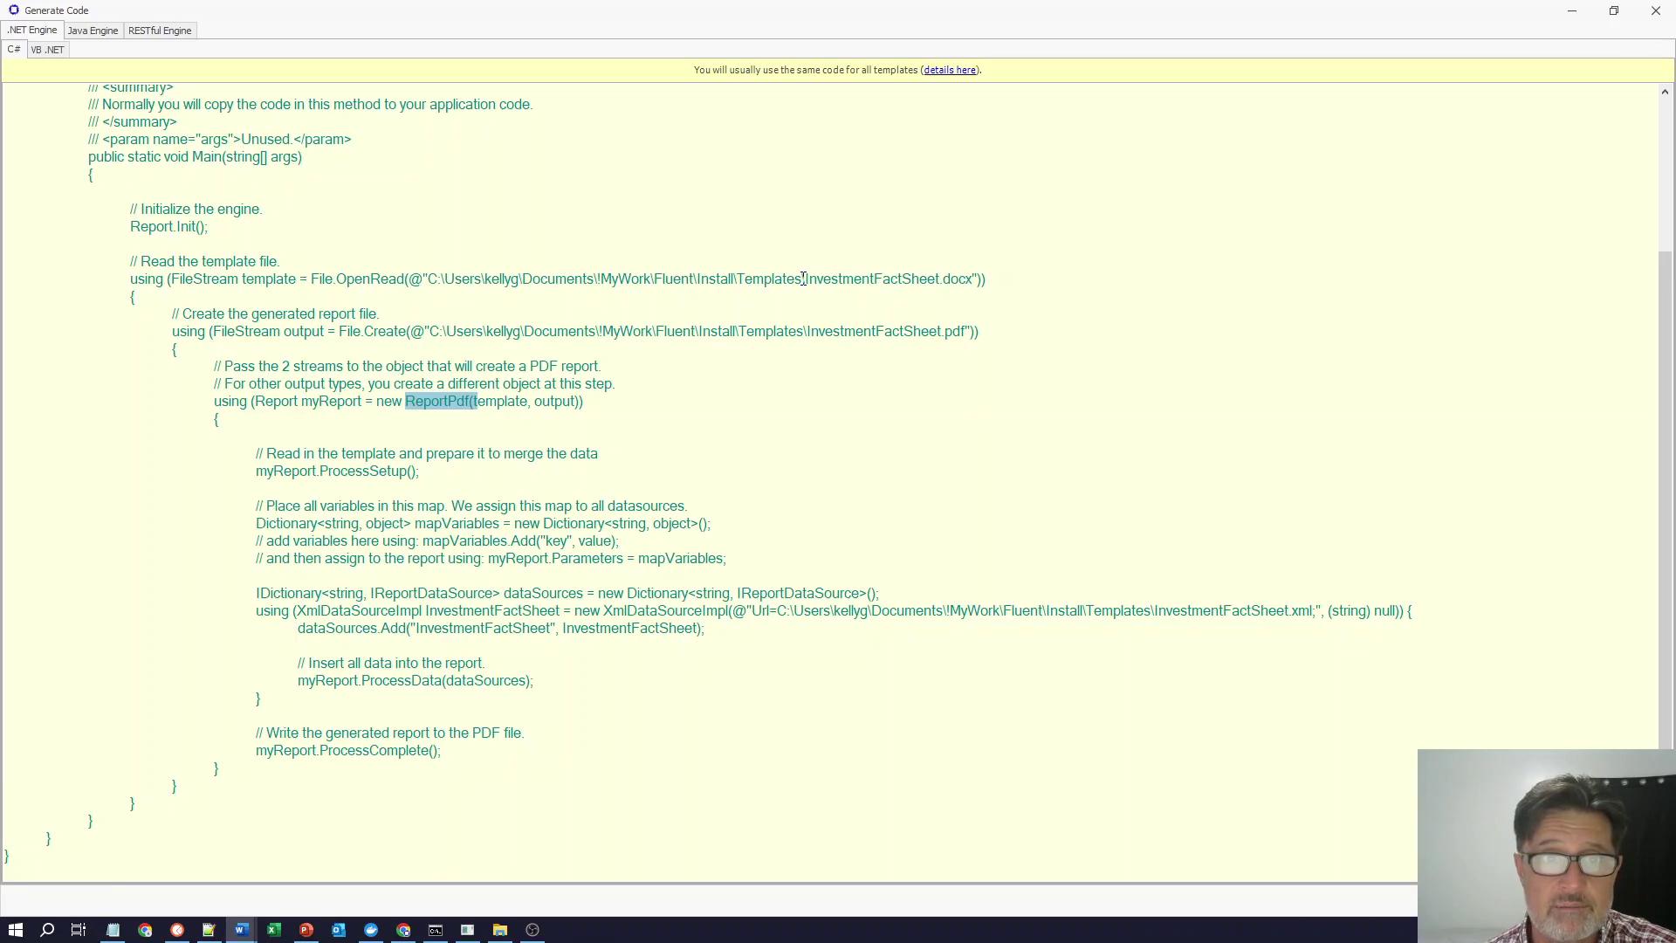
{"action": "left_click_drag", "start_coordinate": [803, 278], "coordinate": [968, 273]}
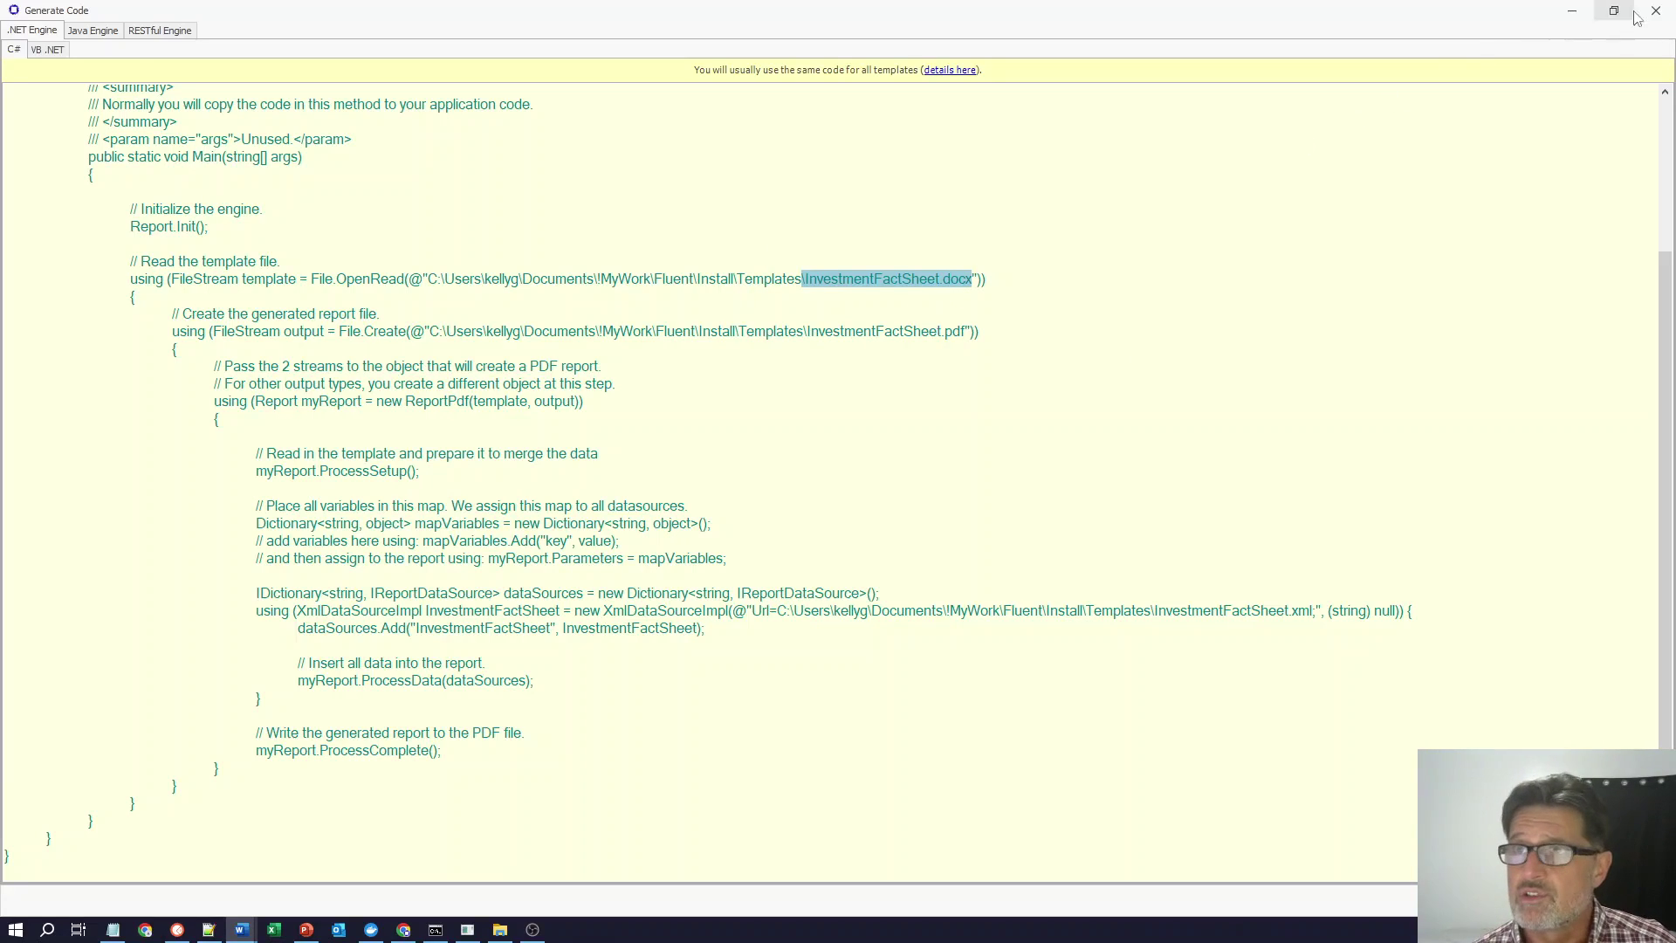
- Close the code window, then type test text 'make edi' after the title and delete it
{"action": "left_click", "coordinate": [1658, 12]}
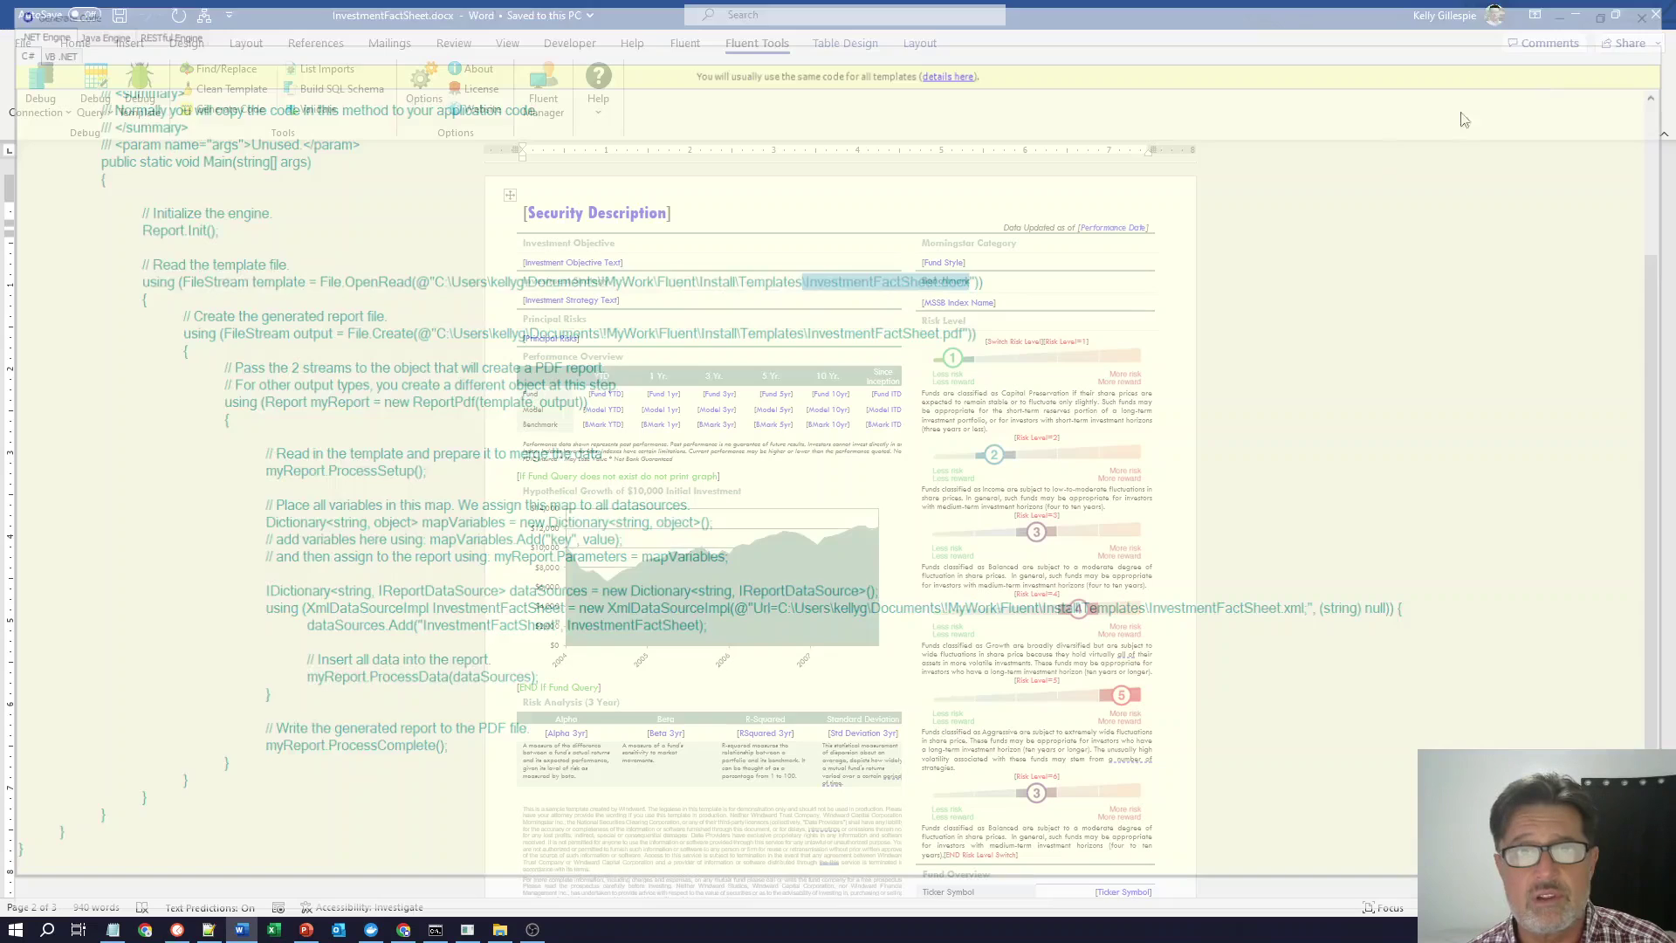
{"action": "left_click", "coordinate": [703, 217]}
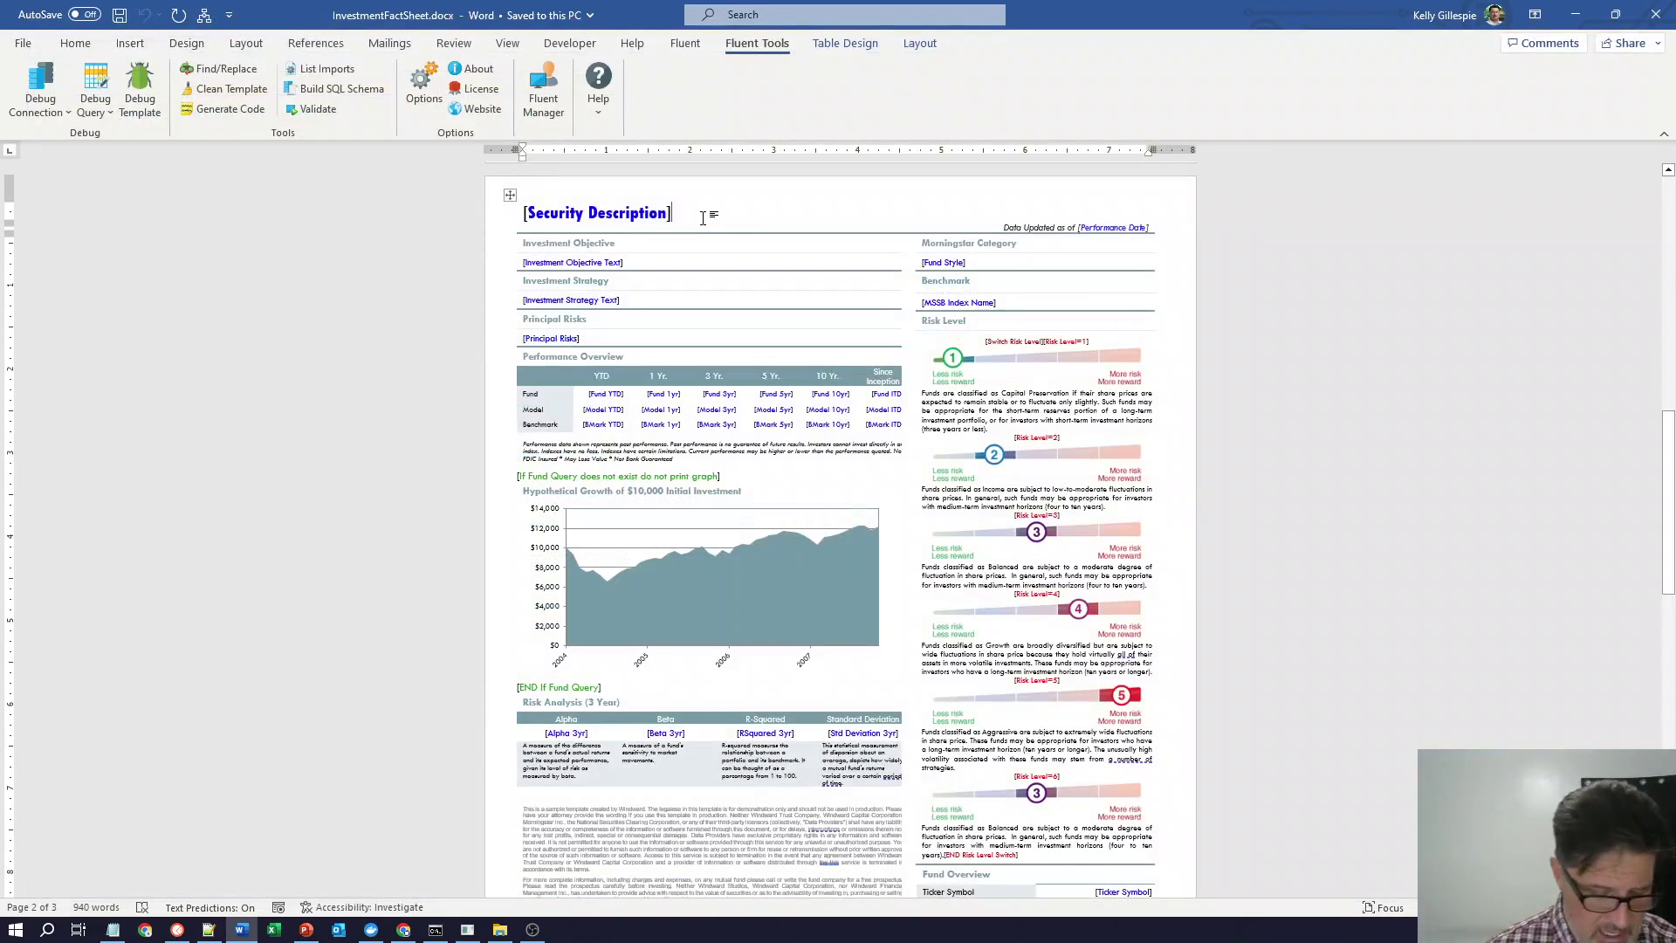
{"action": "type", "text": "make edit"}
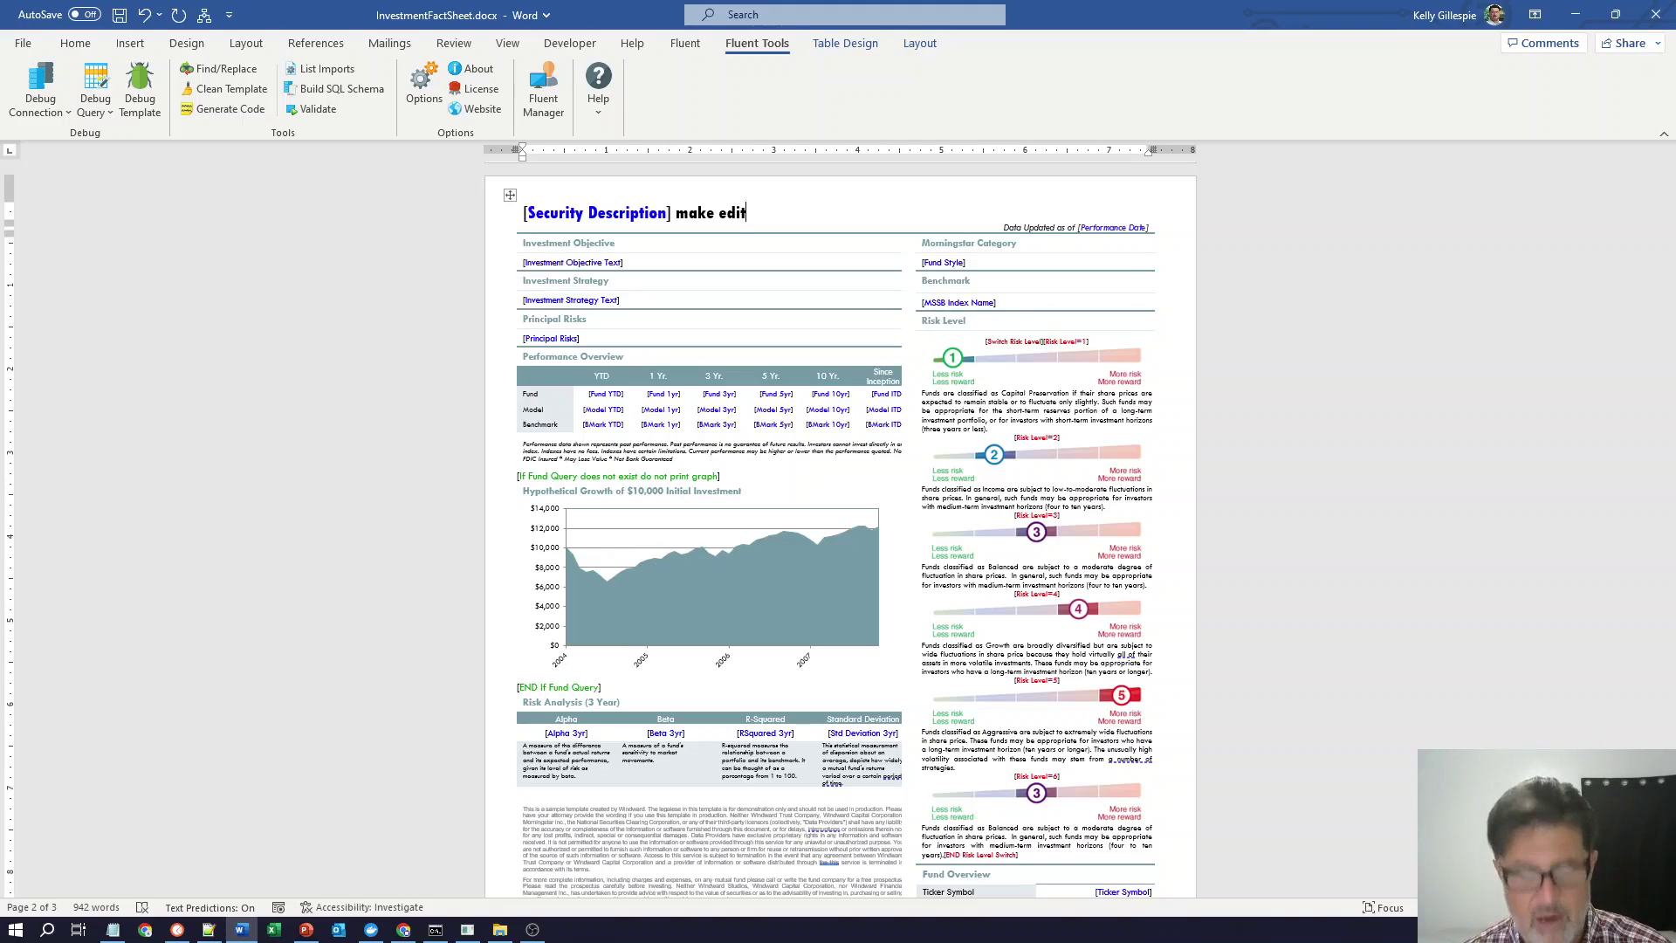
{"action": "key", "text": "BackSpace"}
{"action": "key", "text": "BackSpace"}
{"action": "key", "text": "BackSpace"}
{"action": "key", "text": "BackSpace"}
{"action": "key", "text": "BackSpace"}
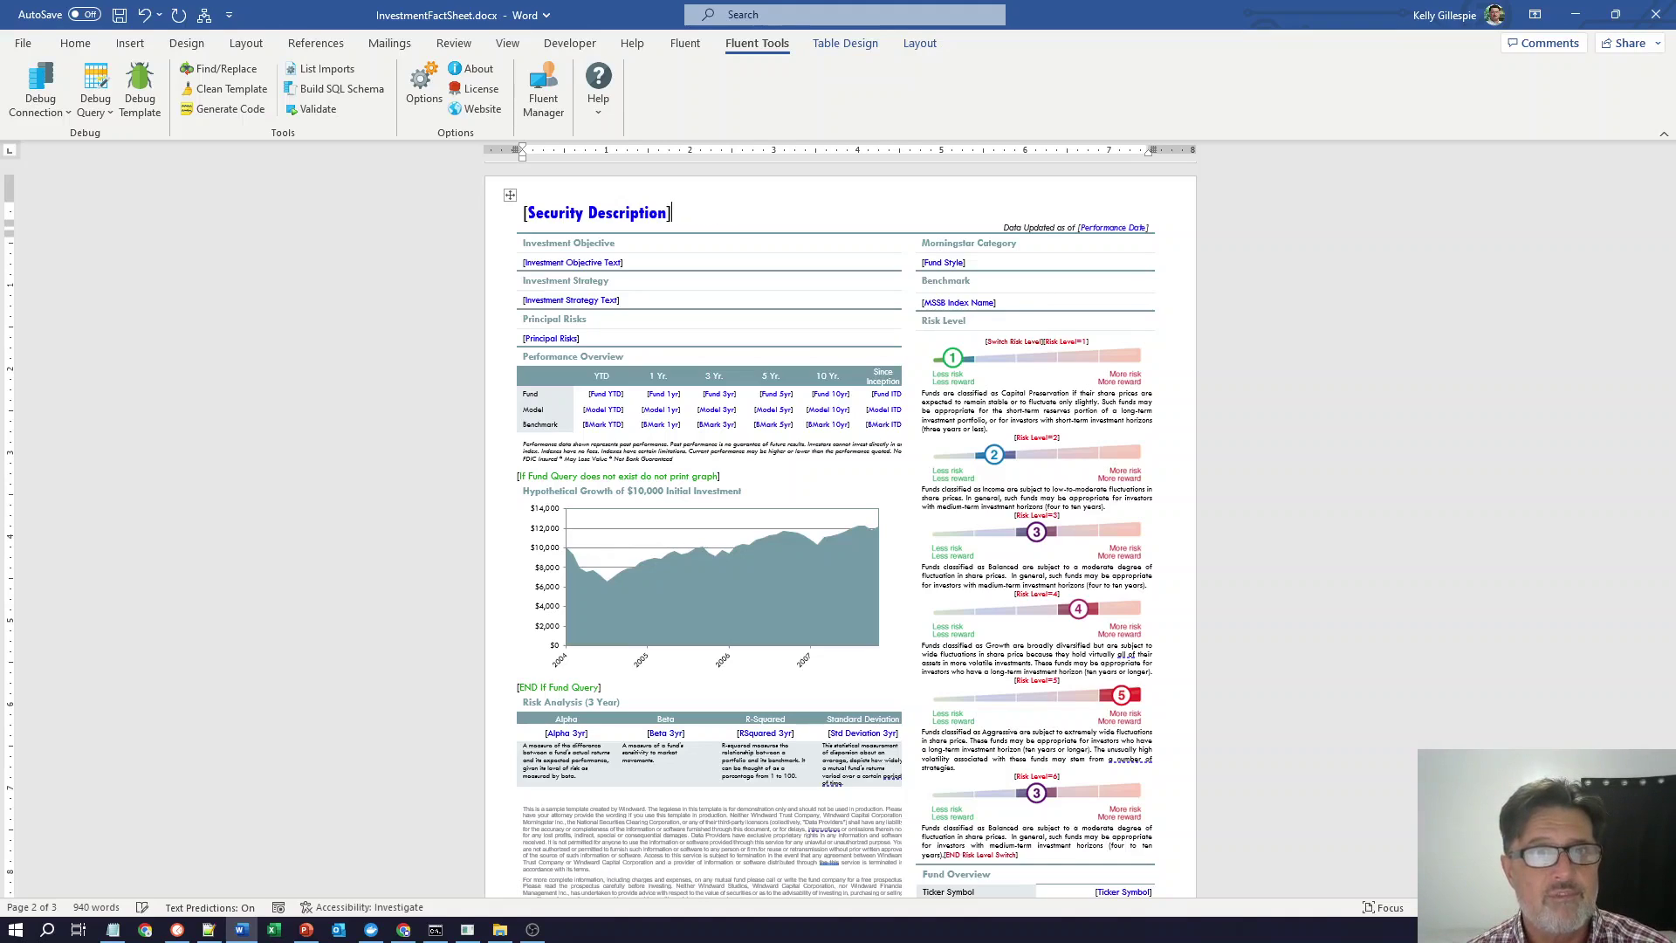
- Upload the template to the FluentWork workspace, then switch to the Fluent Manager login page
{"action": "left_click", "coordinate": [545, 107]}
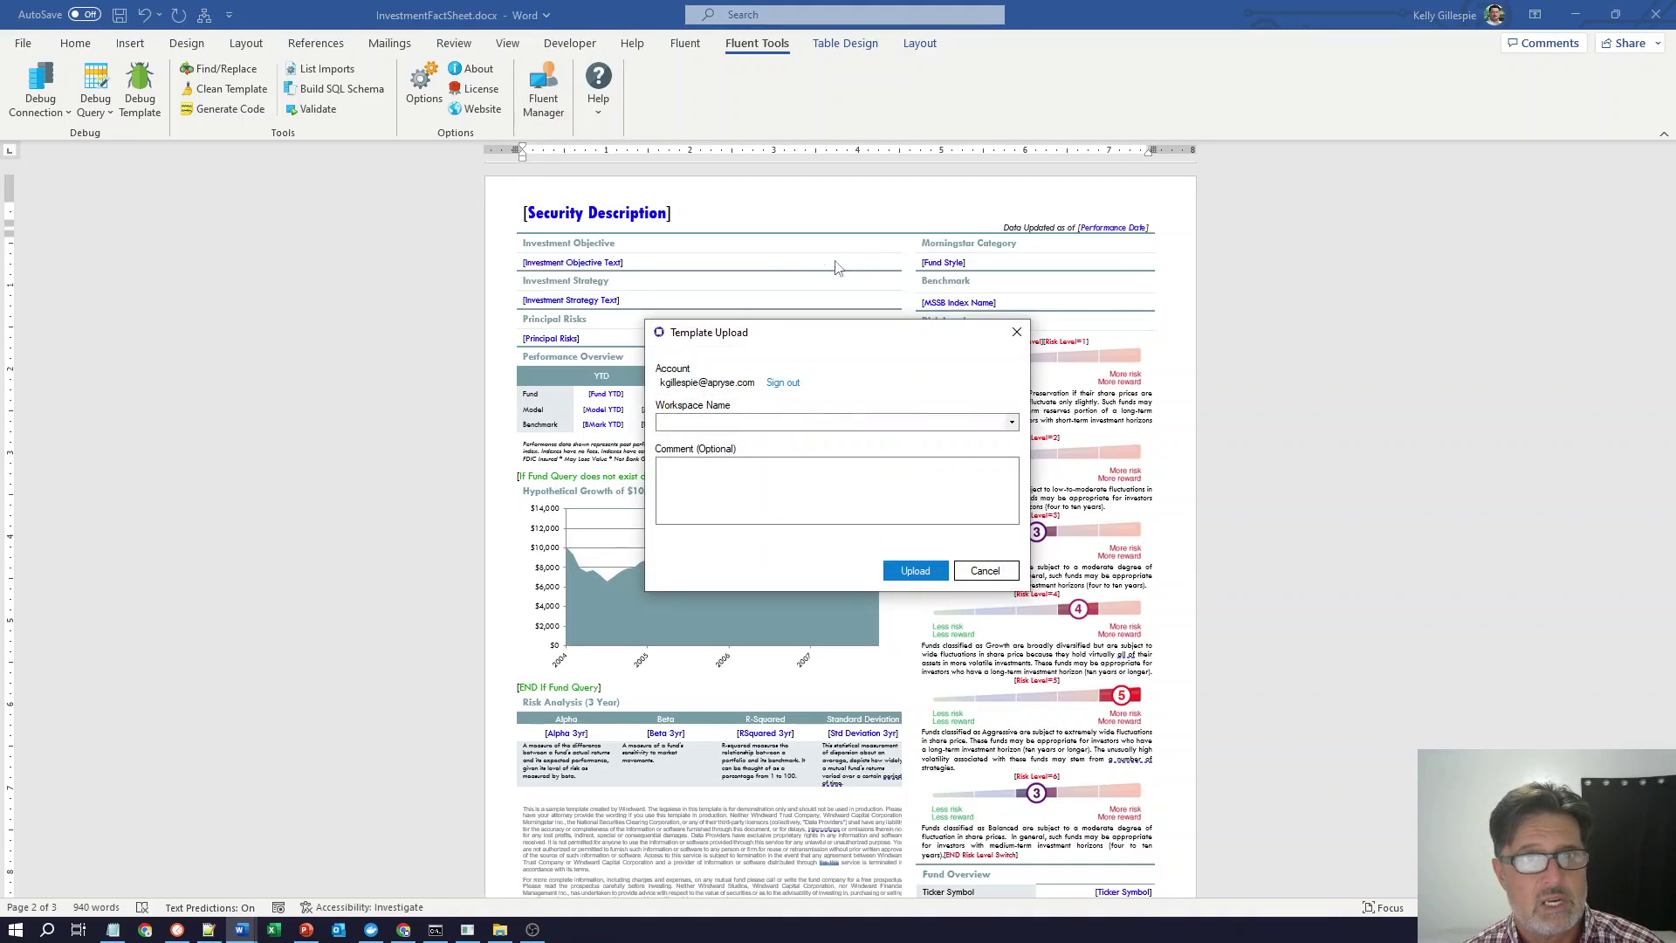
{"action": "left_click", "coordinate": [955, 422]}
{"action": "left_click", "coordinate": [815, 436]}
{"action": "left_click", "coordinate": [701, 489]}
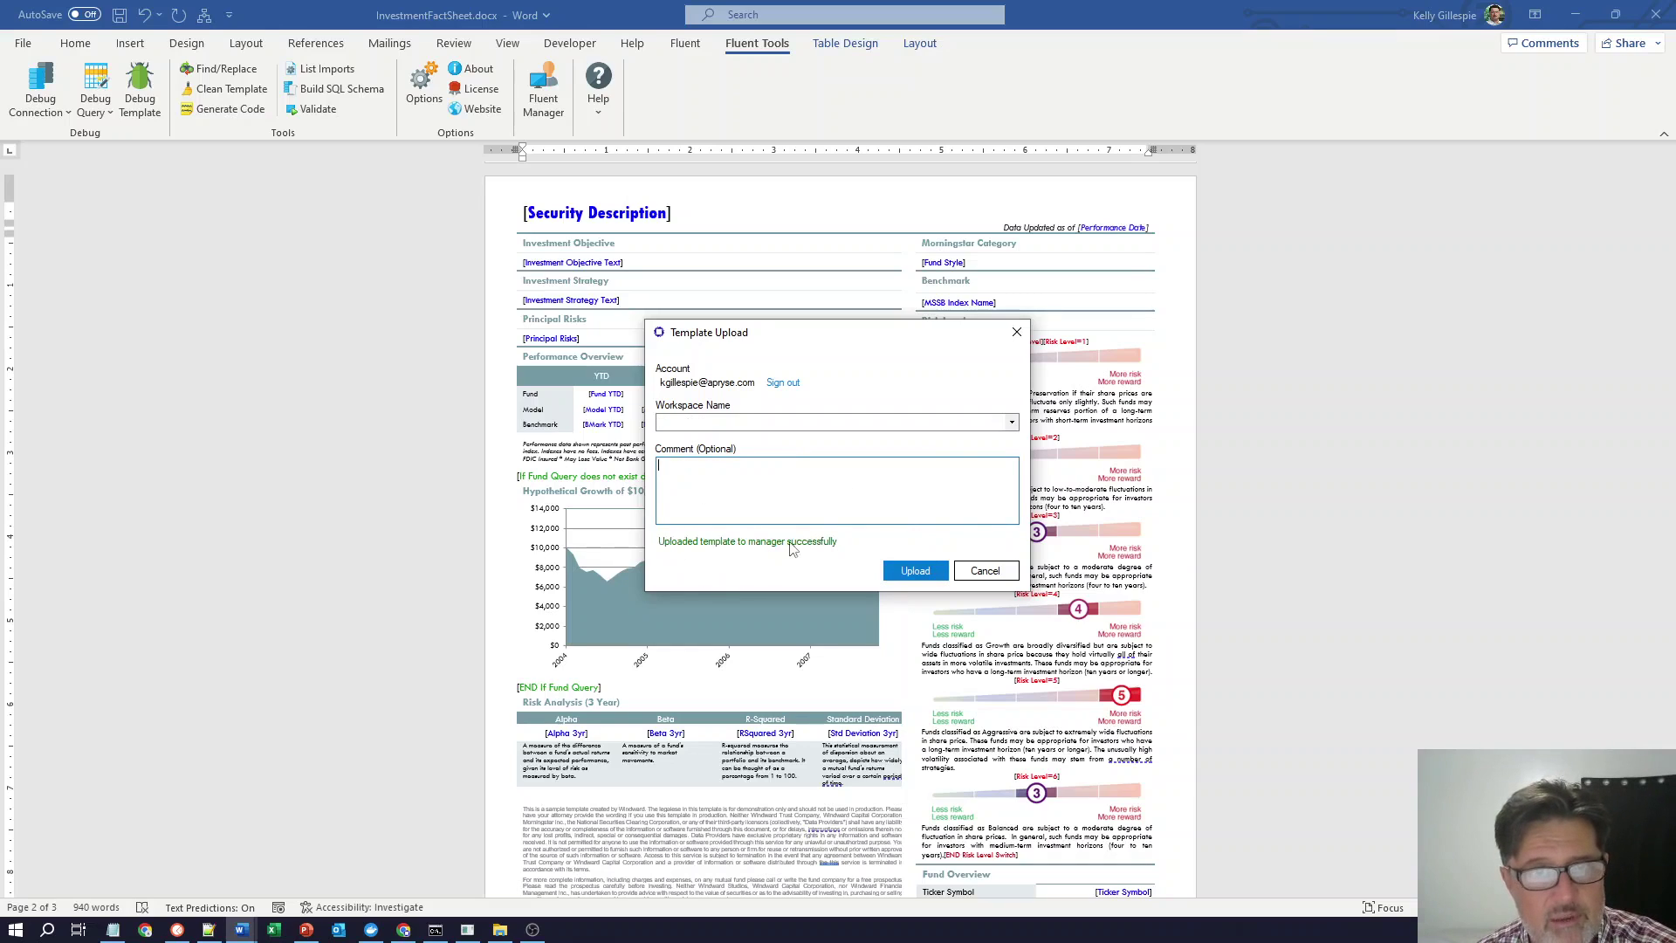
{"action": "left_click", "coordinate": [978, 574]}
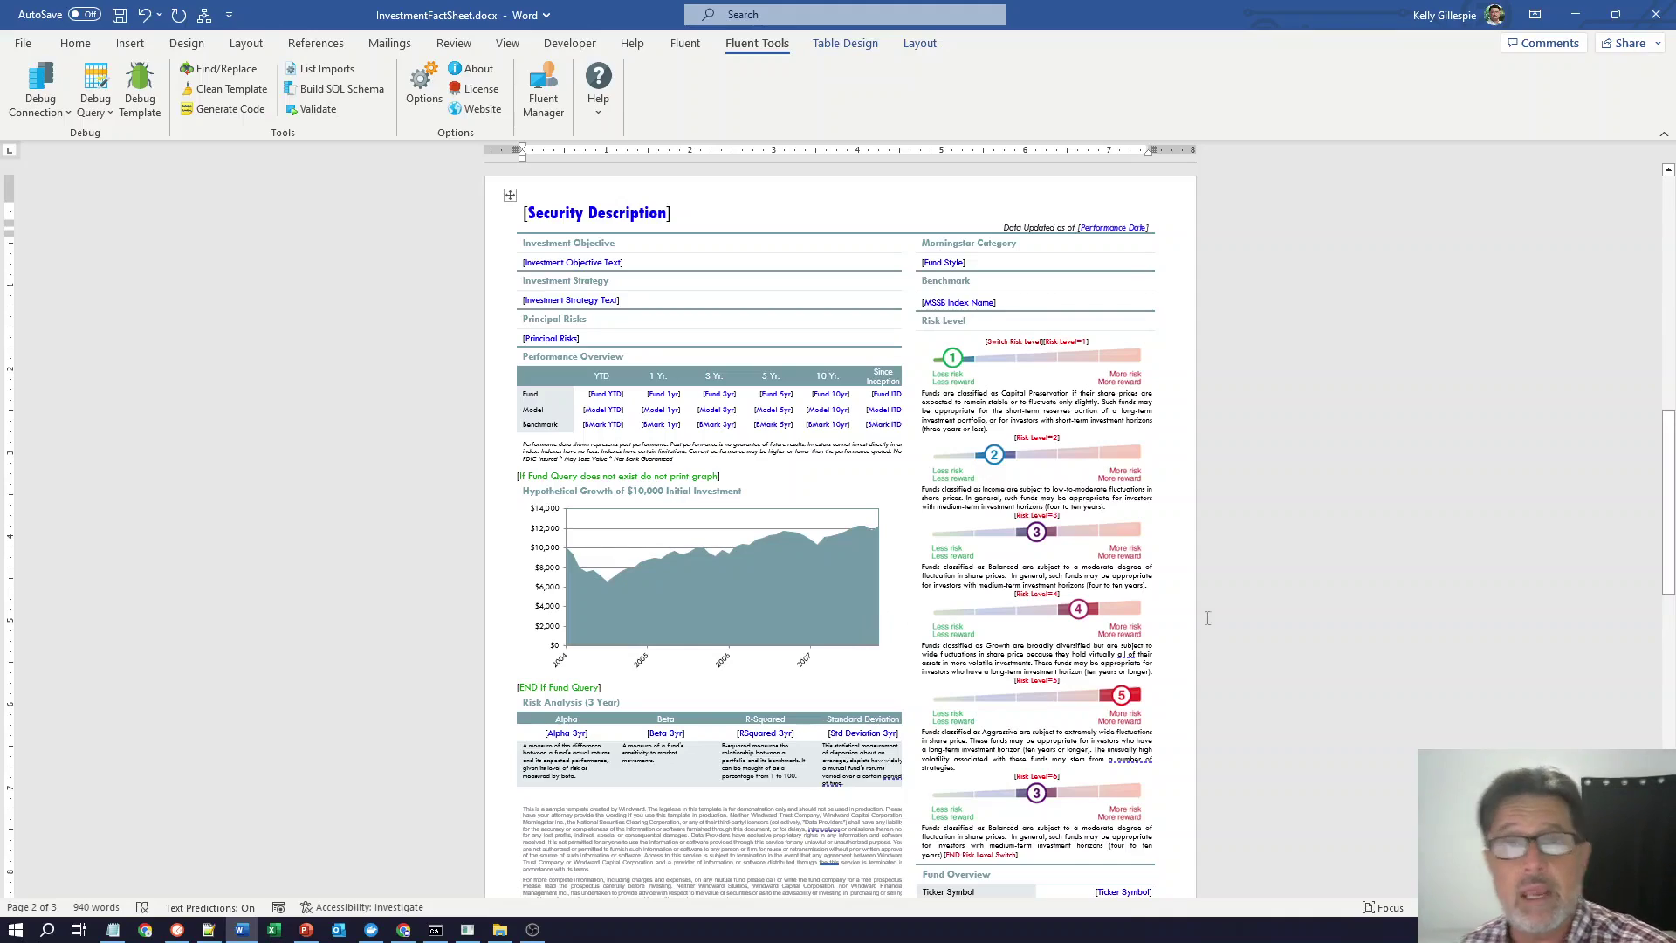
{"action": "left_click", "coordinate": [403, 930]}
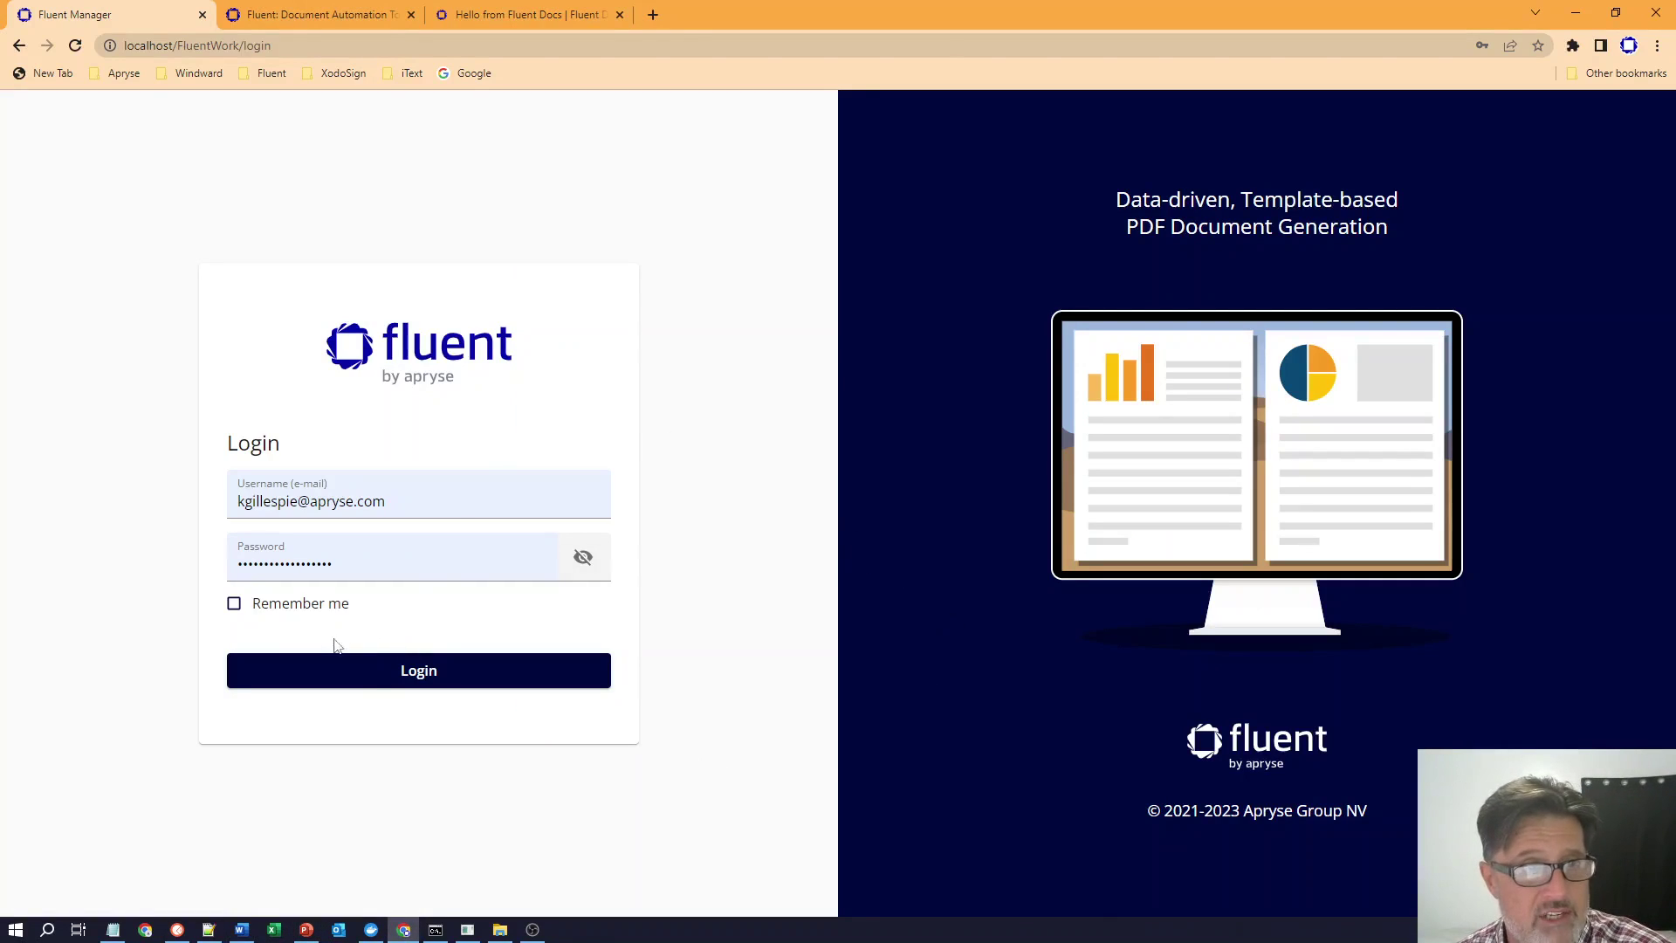
- Log in, then try the 'json' name filter and the Presentation type filter, clearing both
{"action": "left_click", "coordinate": [408, 680]}
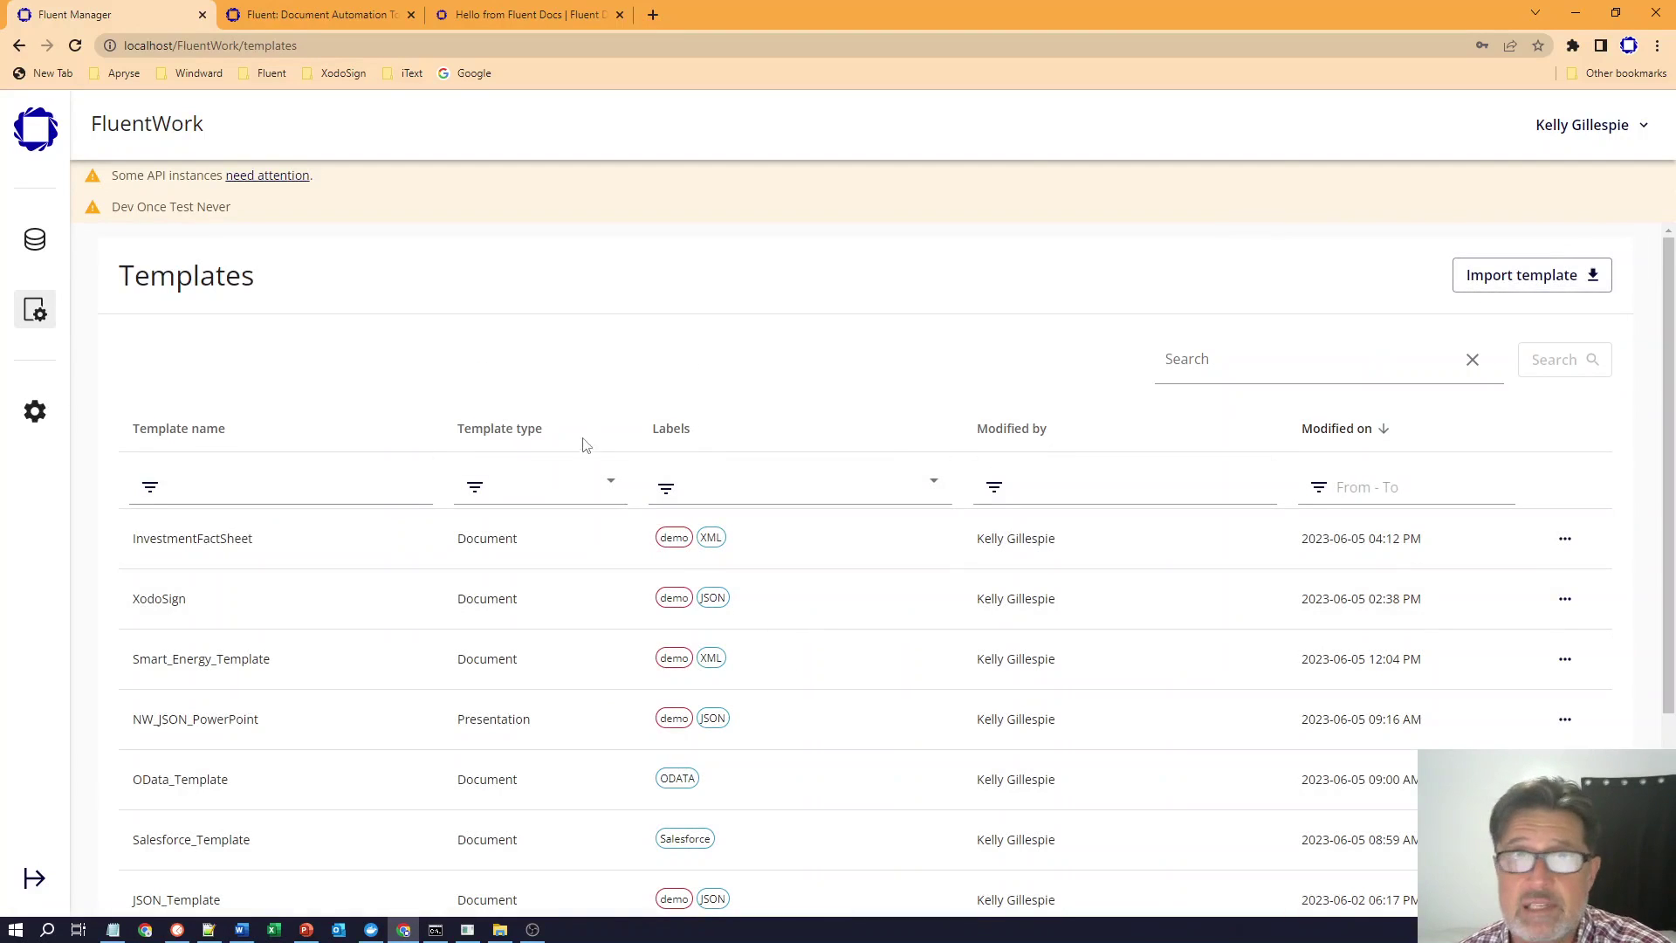
{"action": "left_click", "coordinate": [330, 477]}
{"action": "type", "text": "j"}
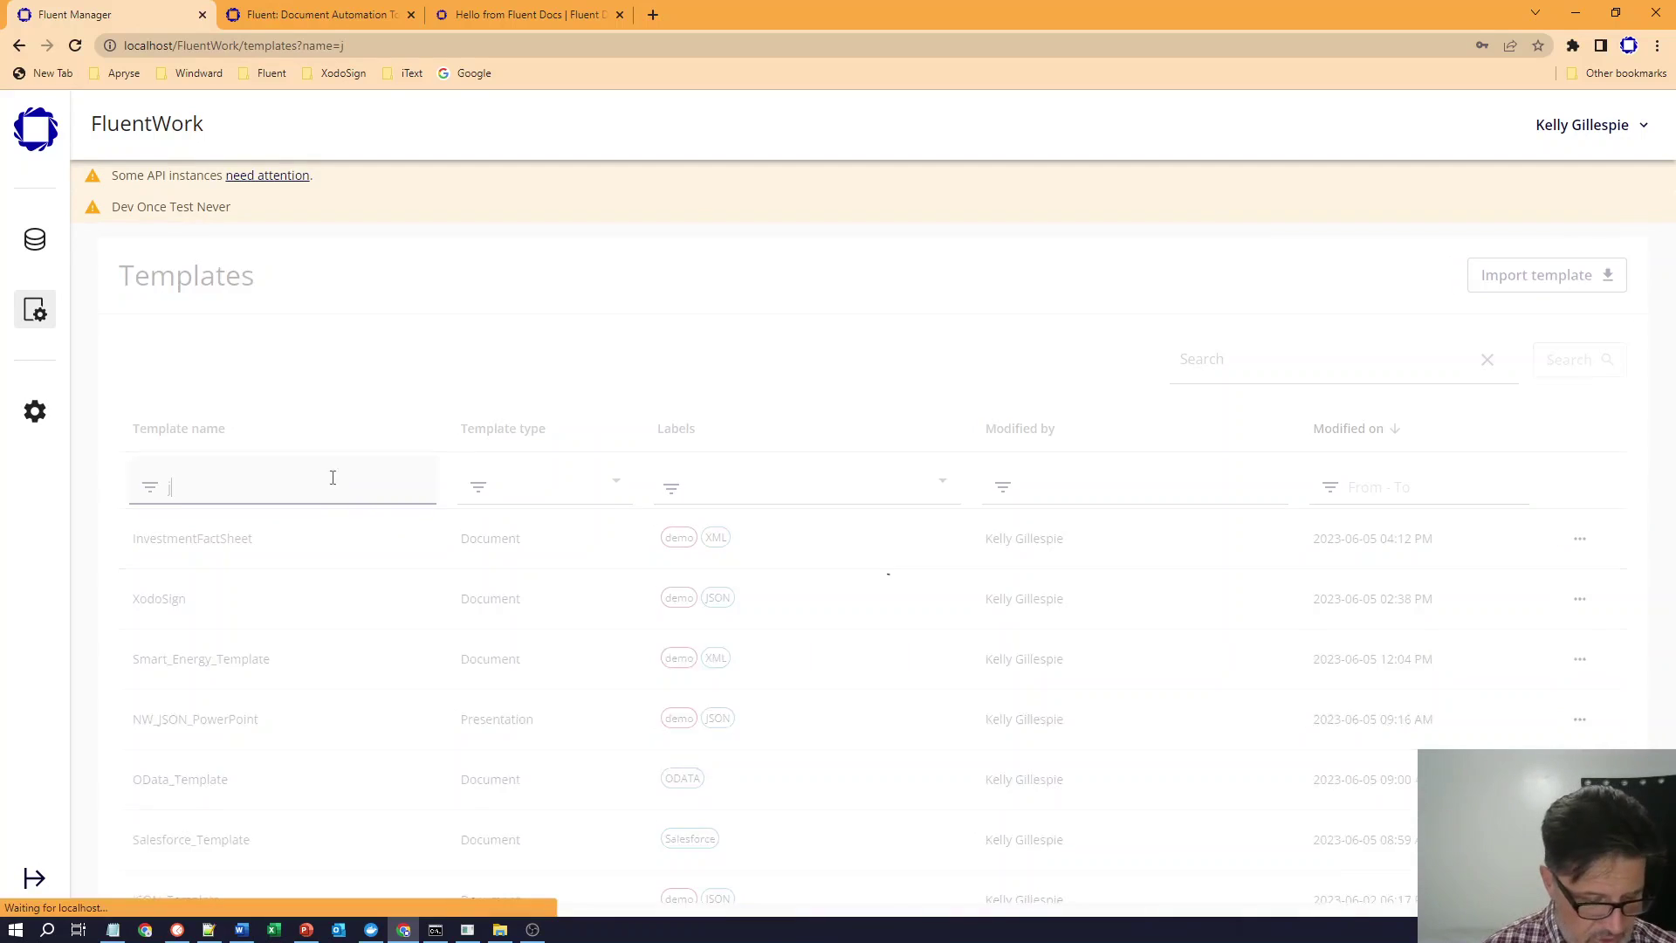
{"action": "type", "text": "son"}
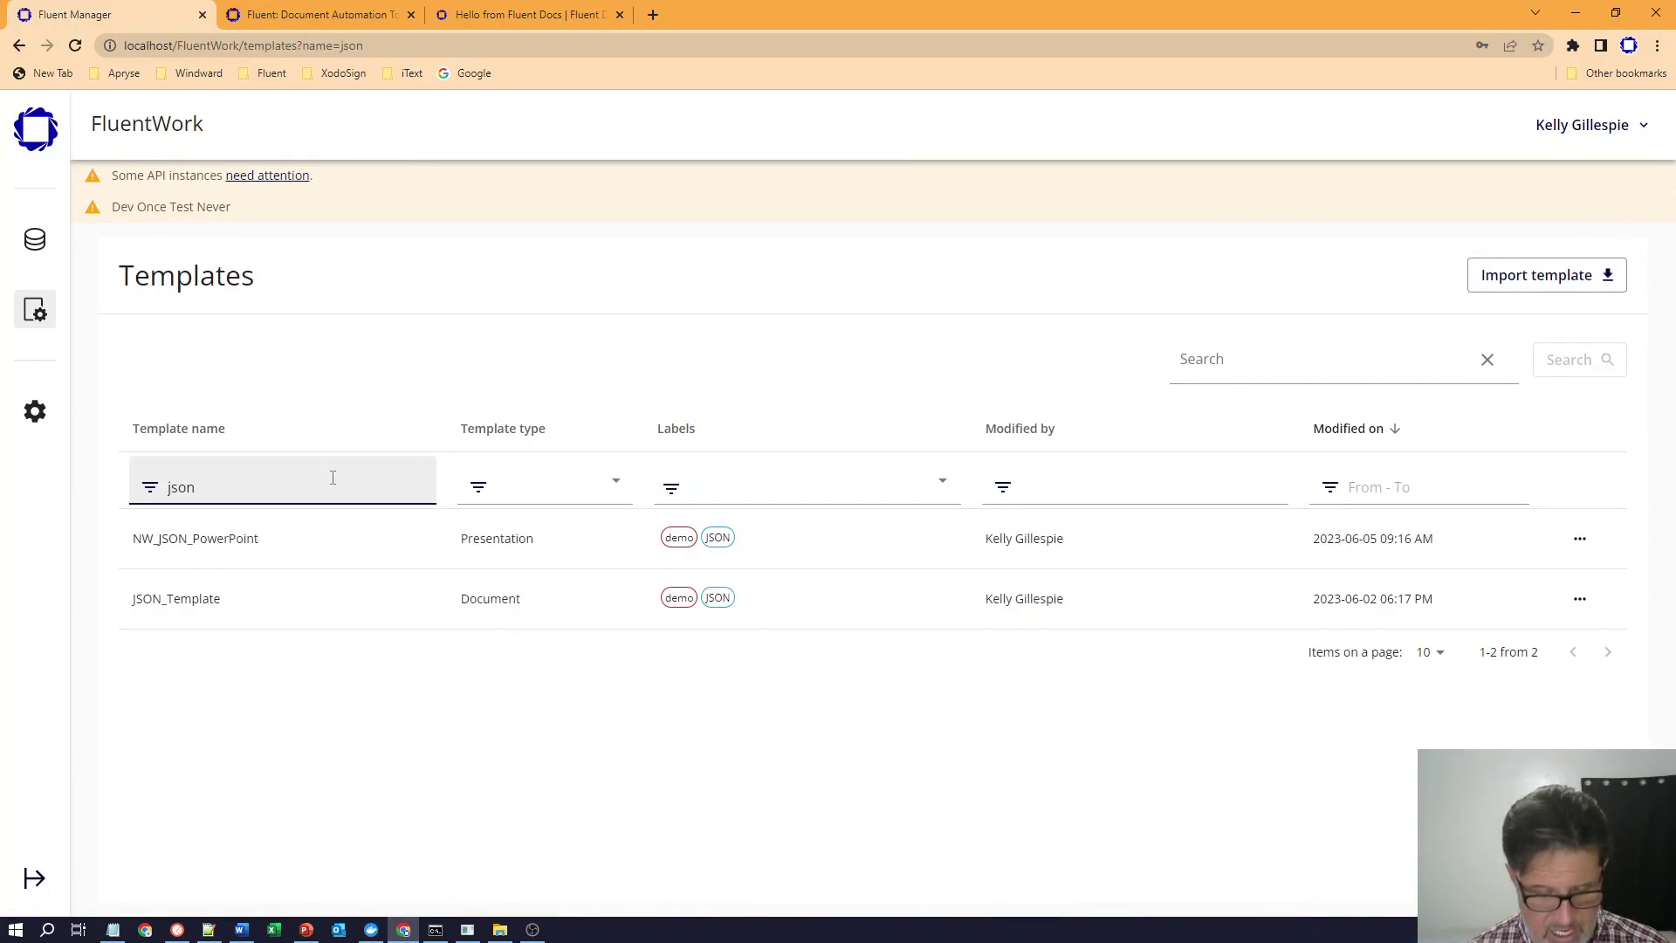
{"action": "key", "text": "BackSpace"}
{"action": "key", "text": "BackSpace"}
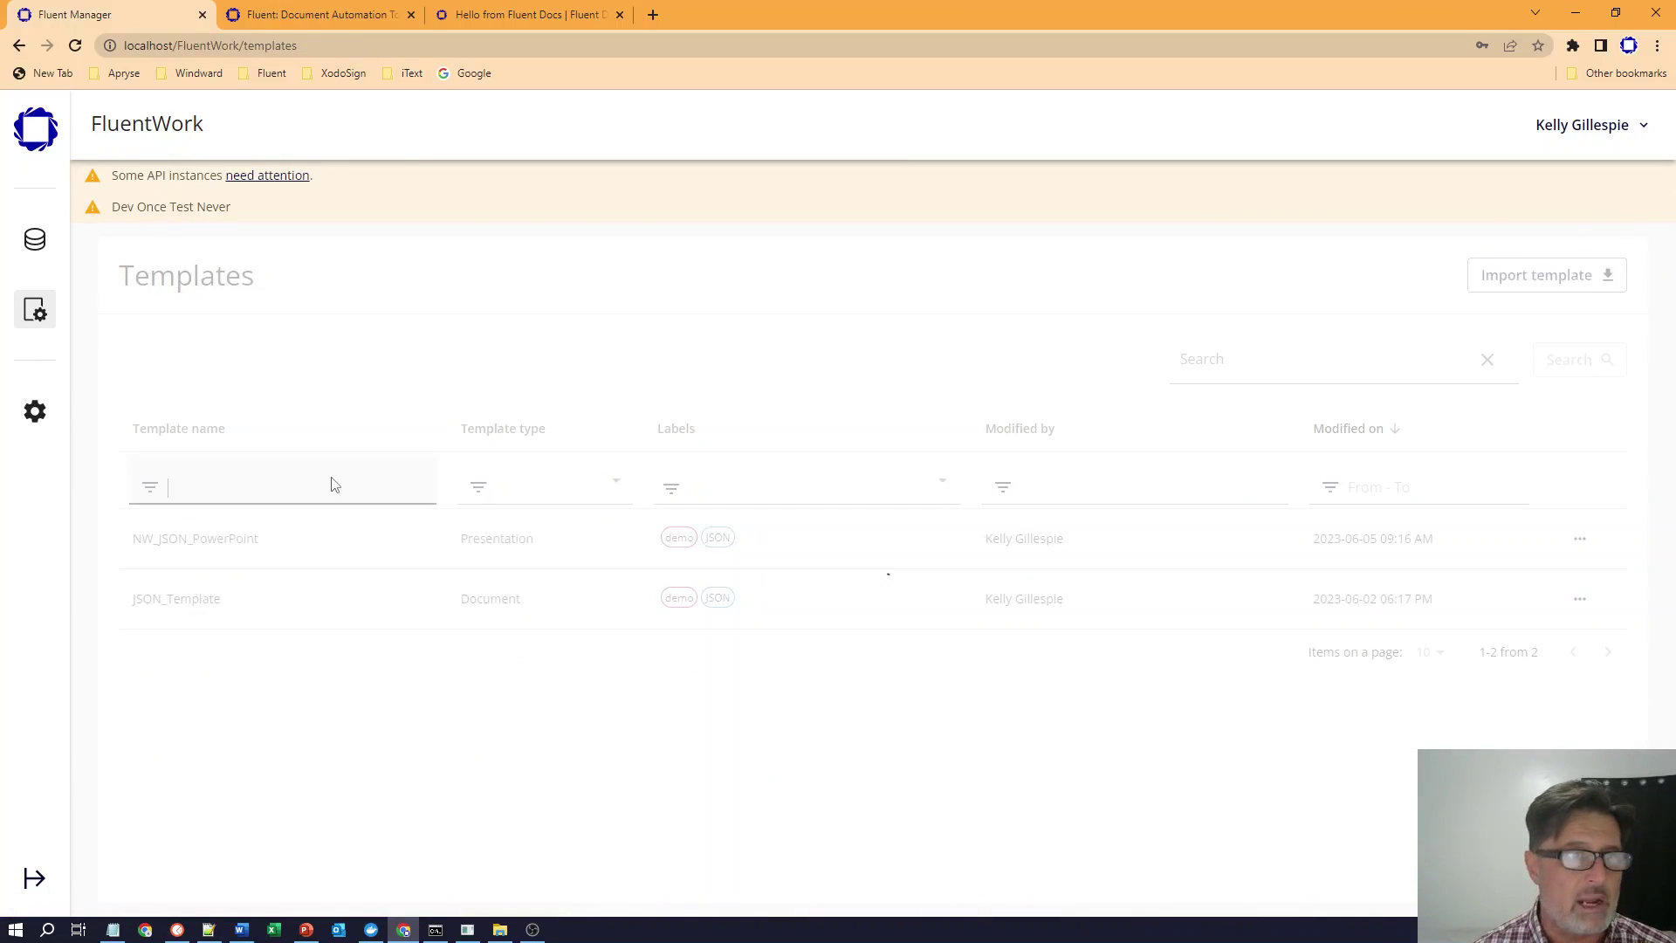
{"action": "left_click", "coordinate": [512, 495]}
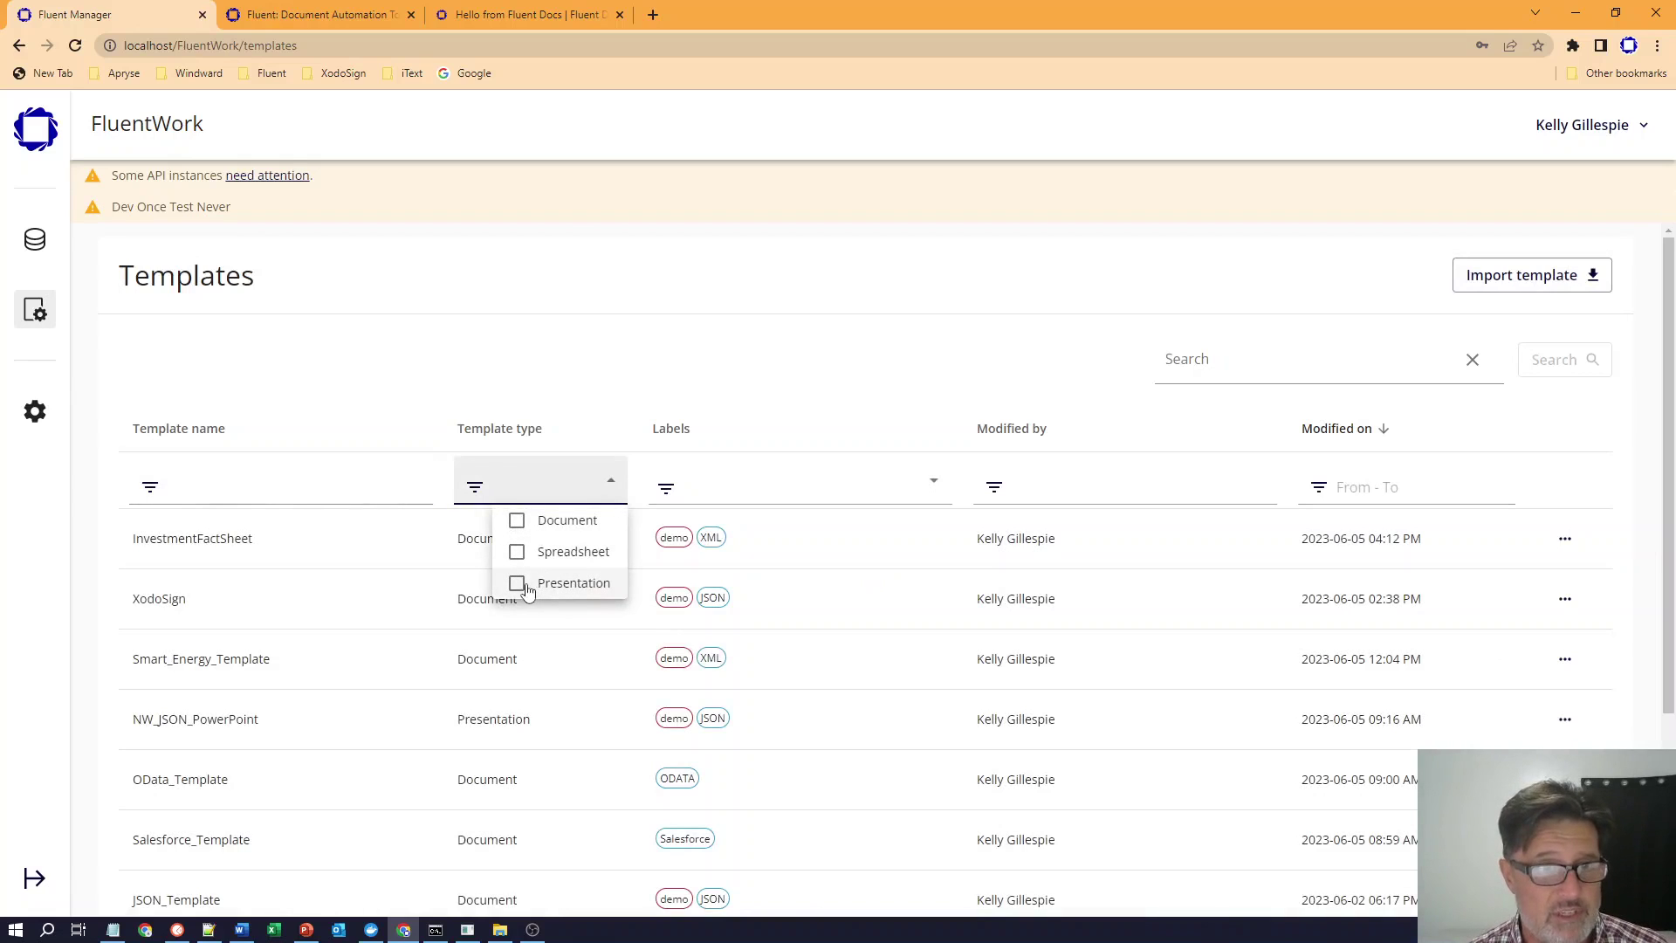
{"action": "left_click", "coordinate": [518, 585]}
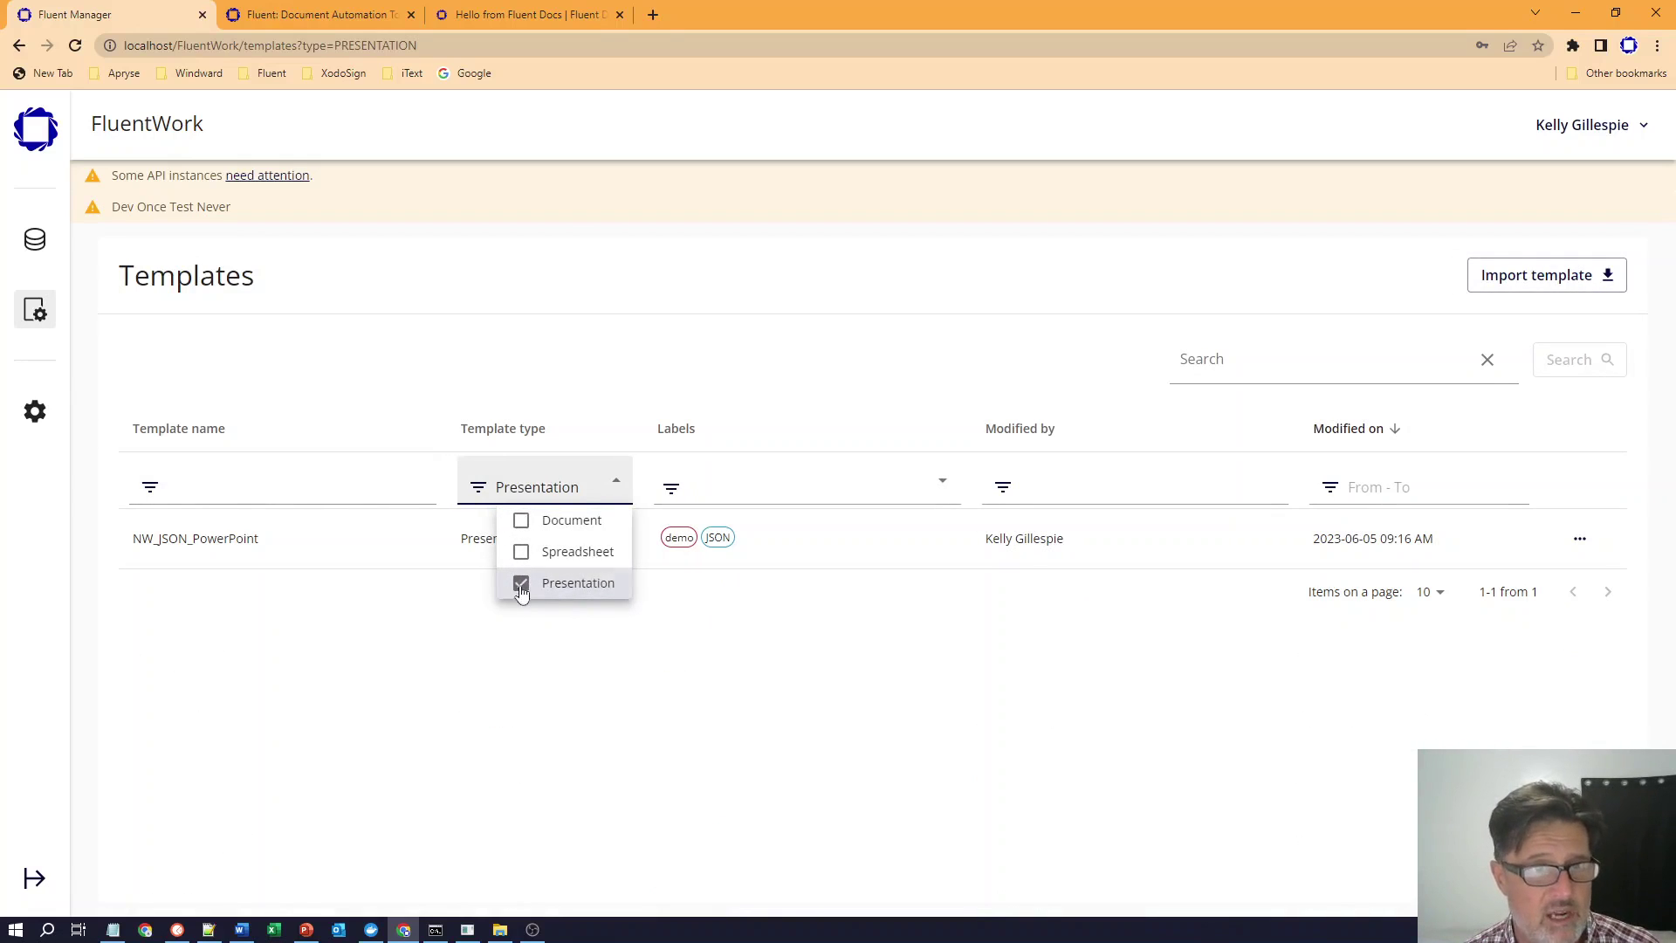
{"action": "left_click", "coordinate": [521, 583]}
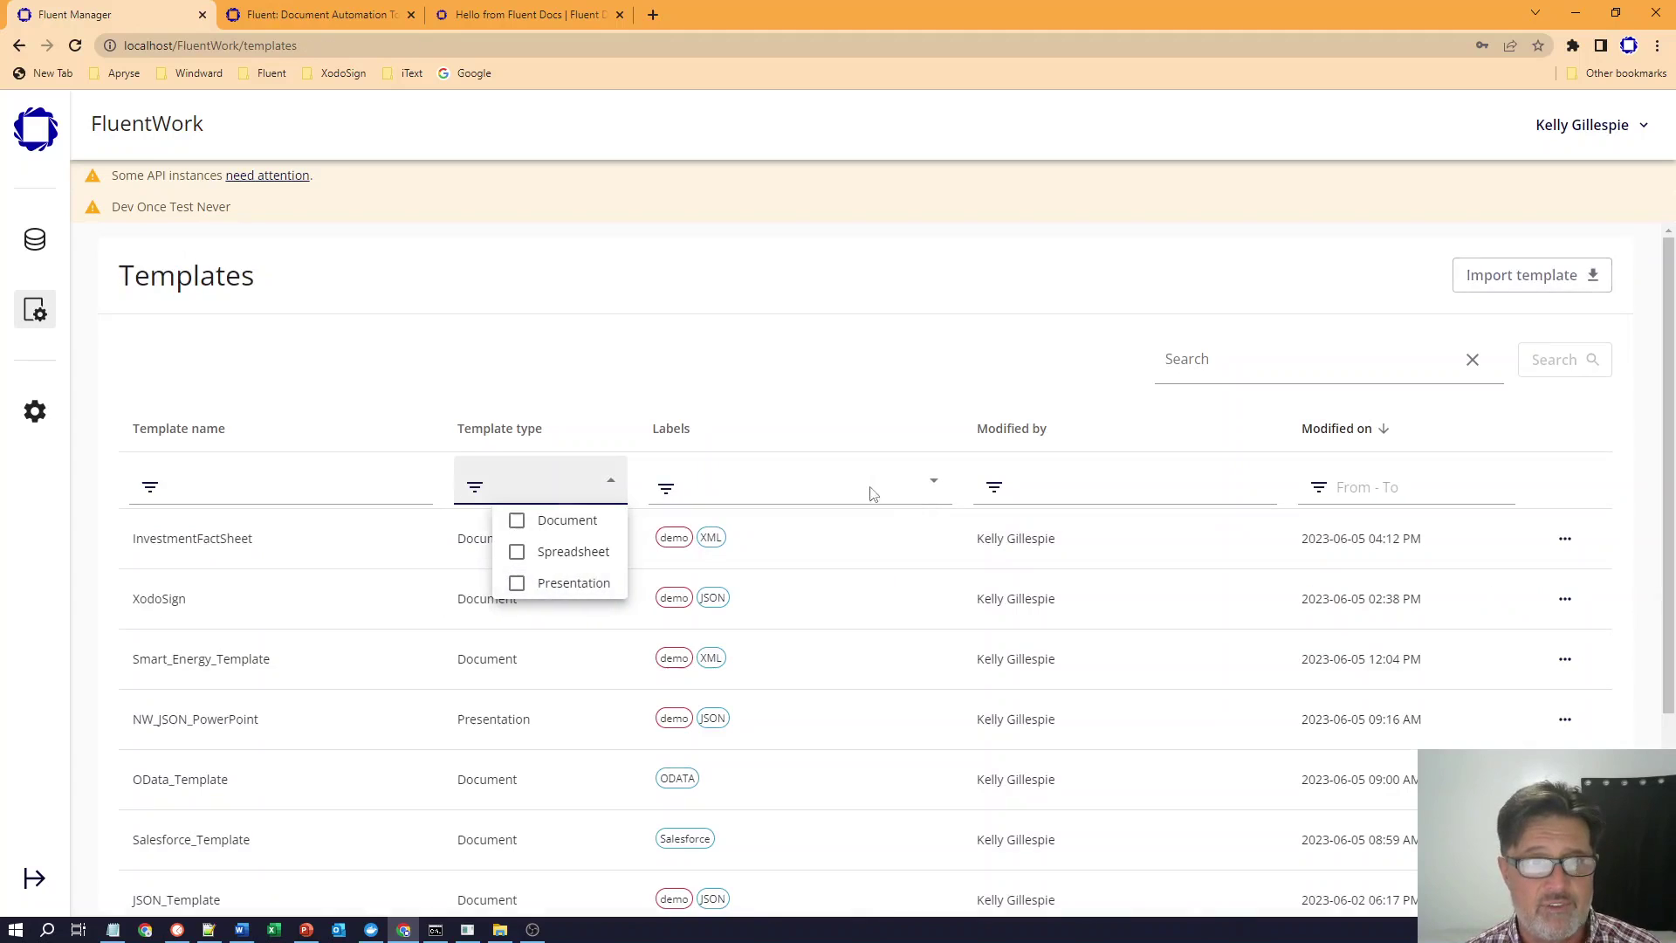
- Filter templates by the XML label, leaving InvestmentFactSheet and Smart_Energy_Template
{"action": "left_click", "coordinate": [934, 481]}
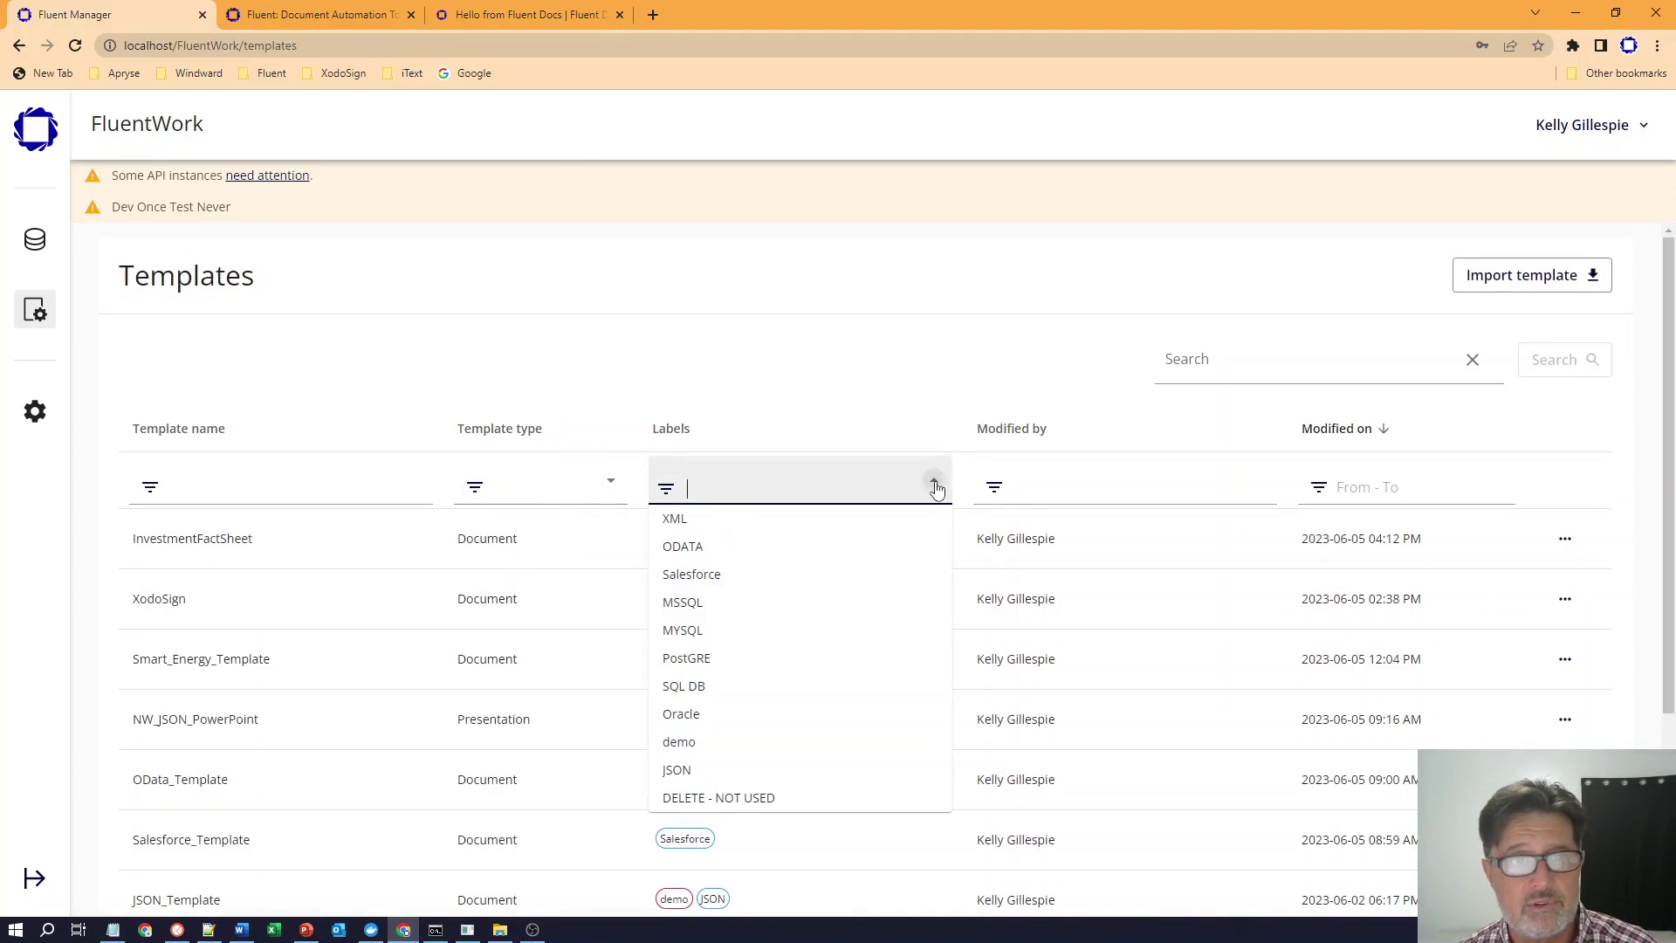
{"action": "left_click", "coordinate": [774, 518]}
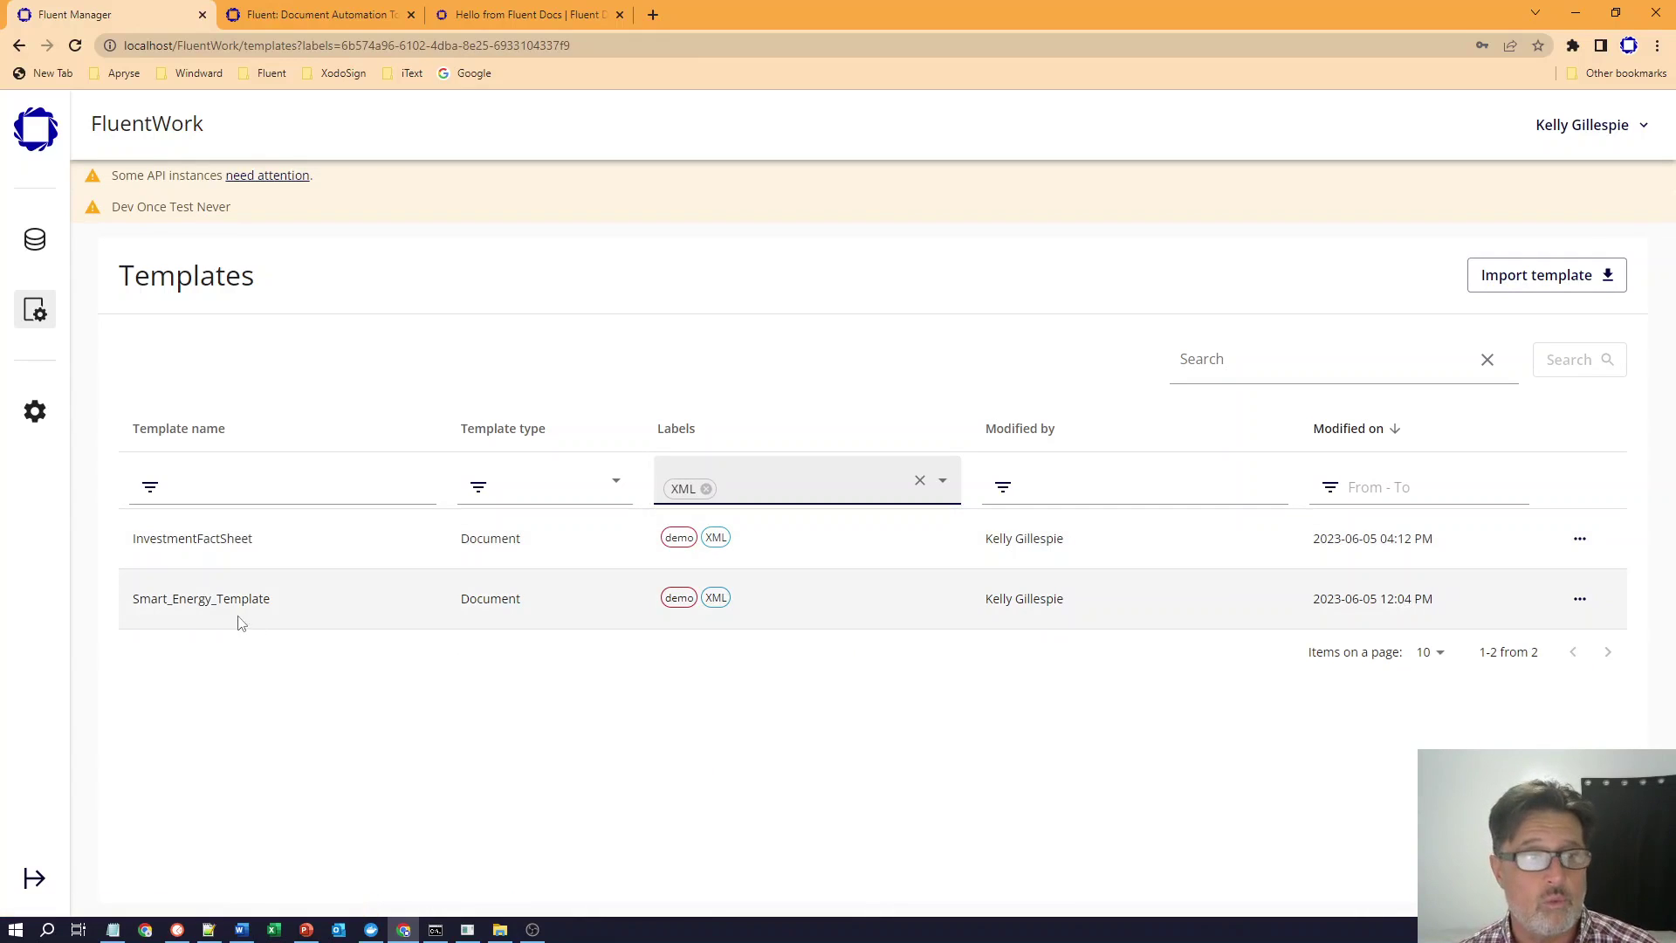
{"action": "left_click", "coordinate": [1581, 599]}
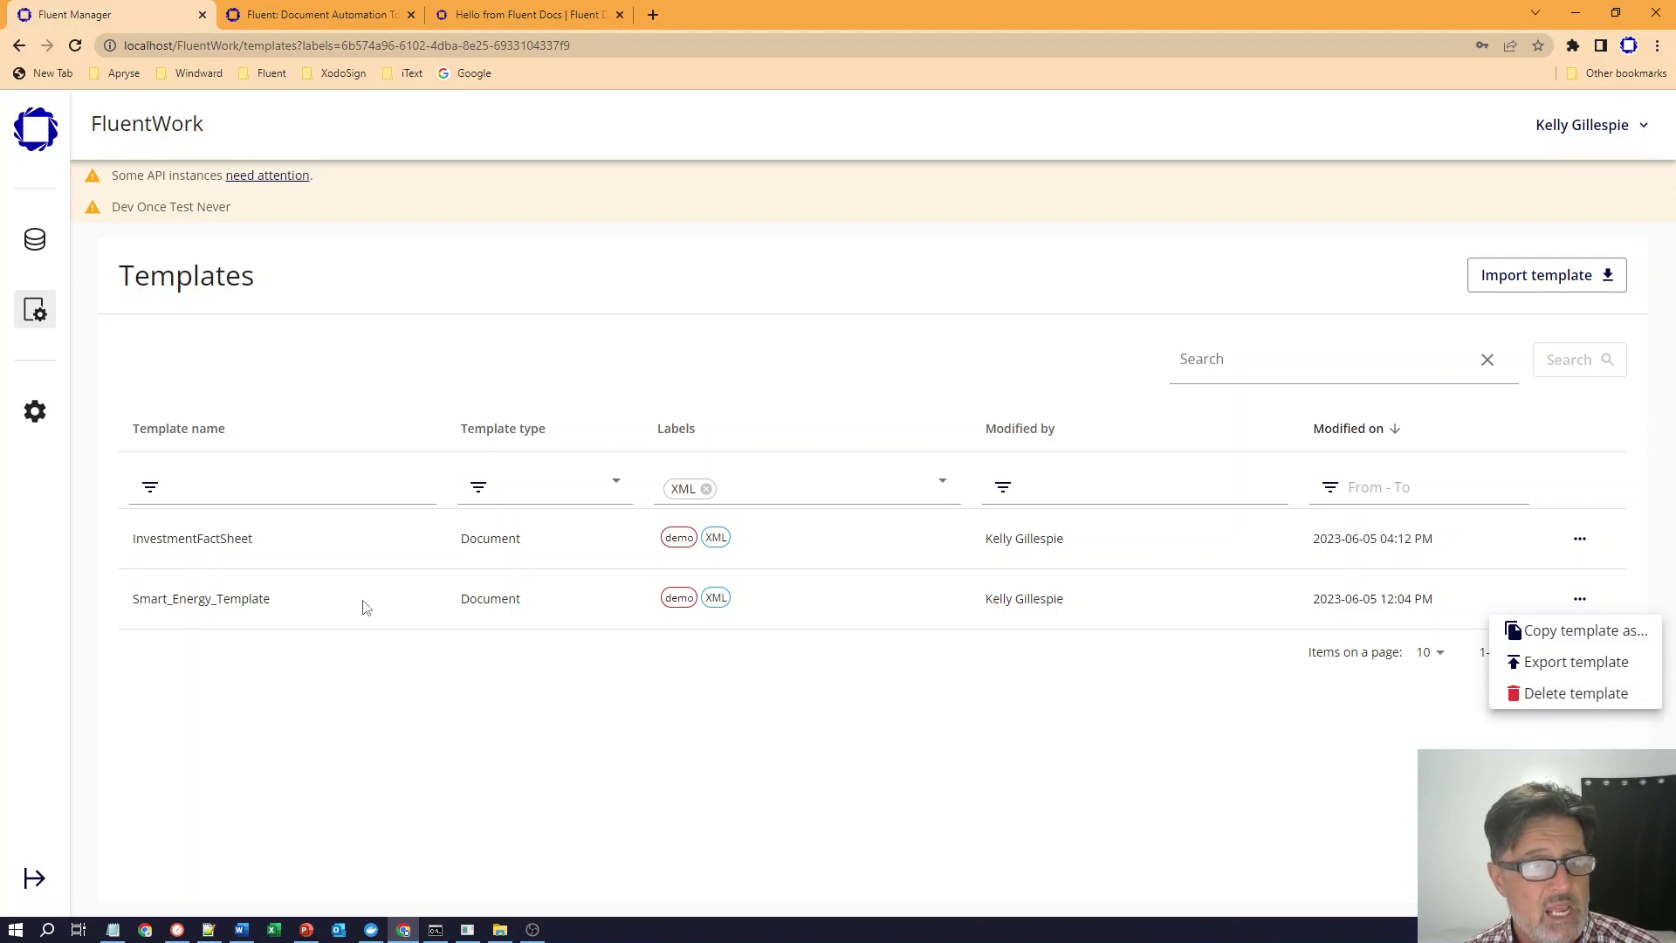
{"action": "left_click", "coordinate": [260, 606]}
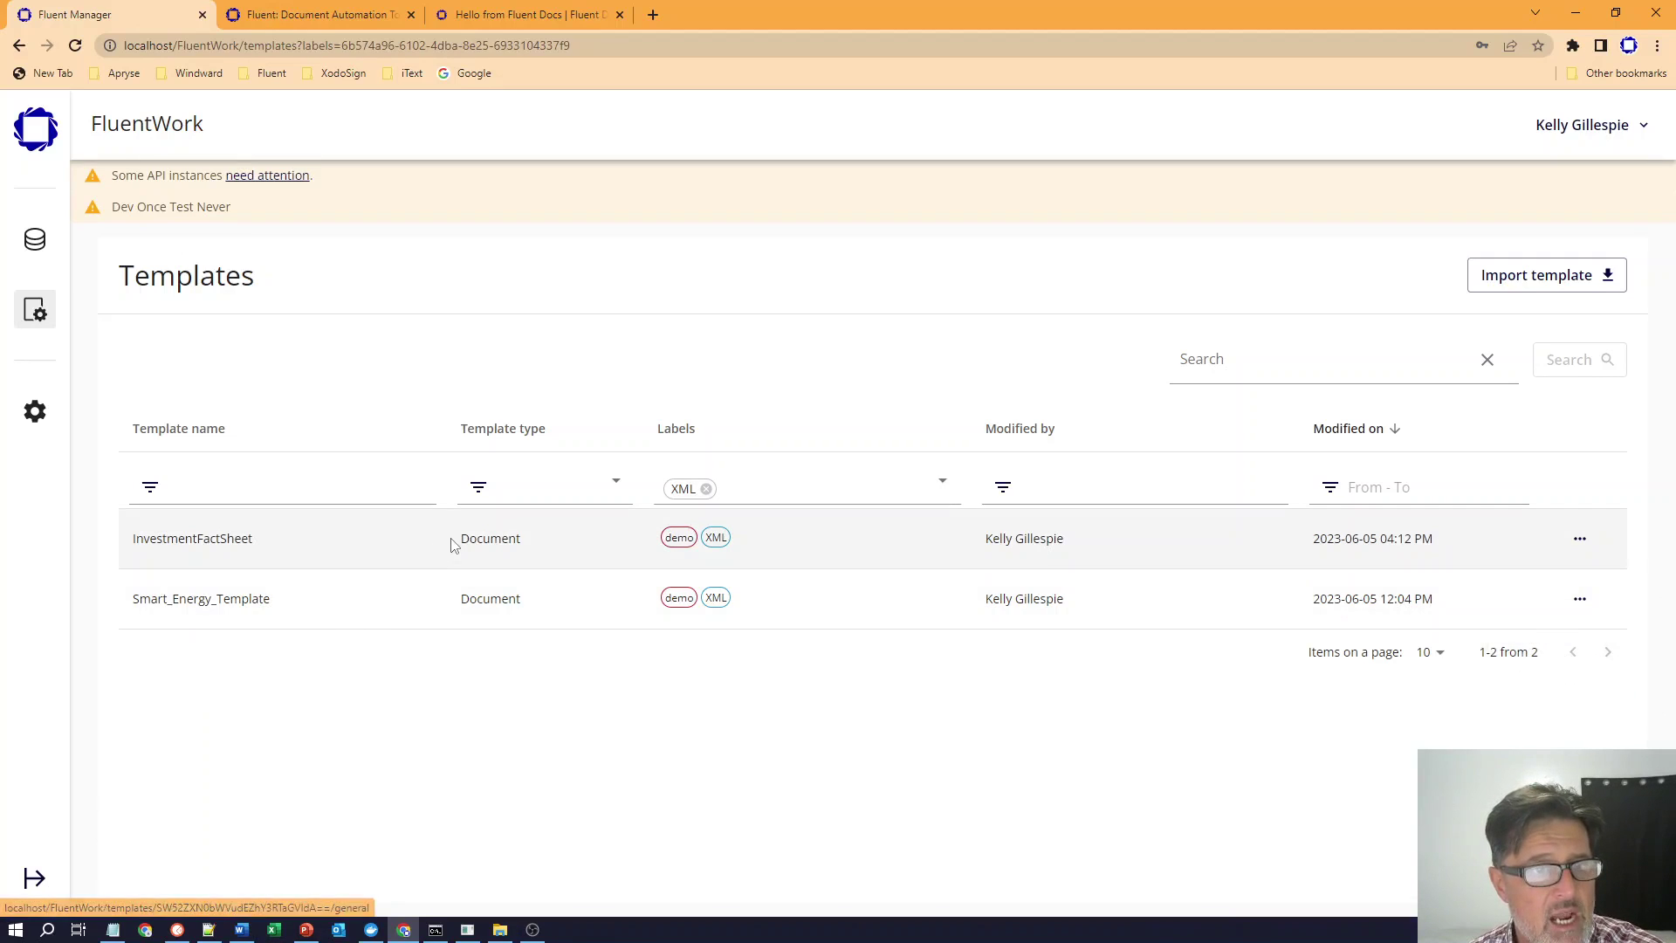
- In InvestmentFactSheet's version history, promote version 1 to Production
{"action": "left_click", "coordinate": [495, 542]}
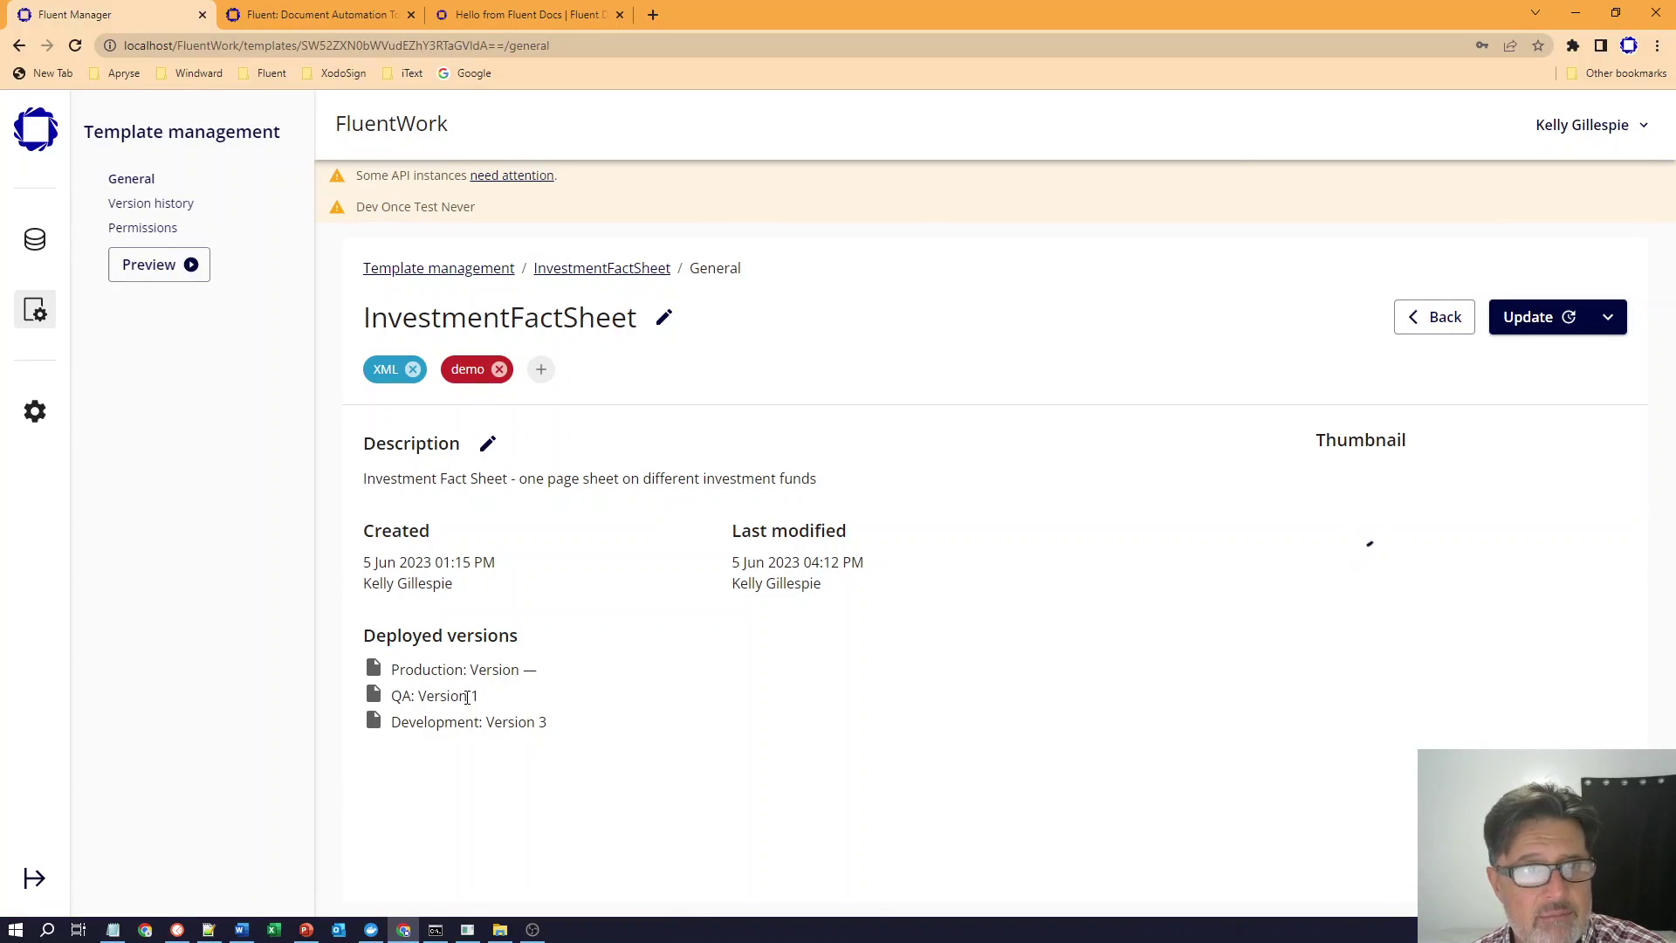
{"action": "left_click", "coordinate": [148, 203]}
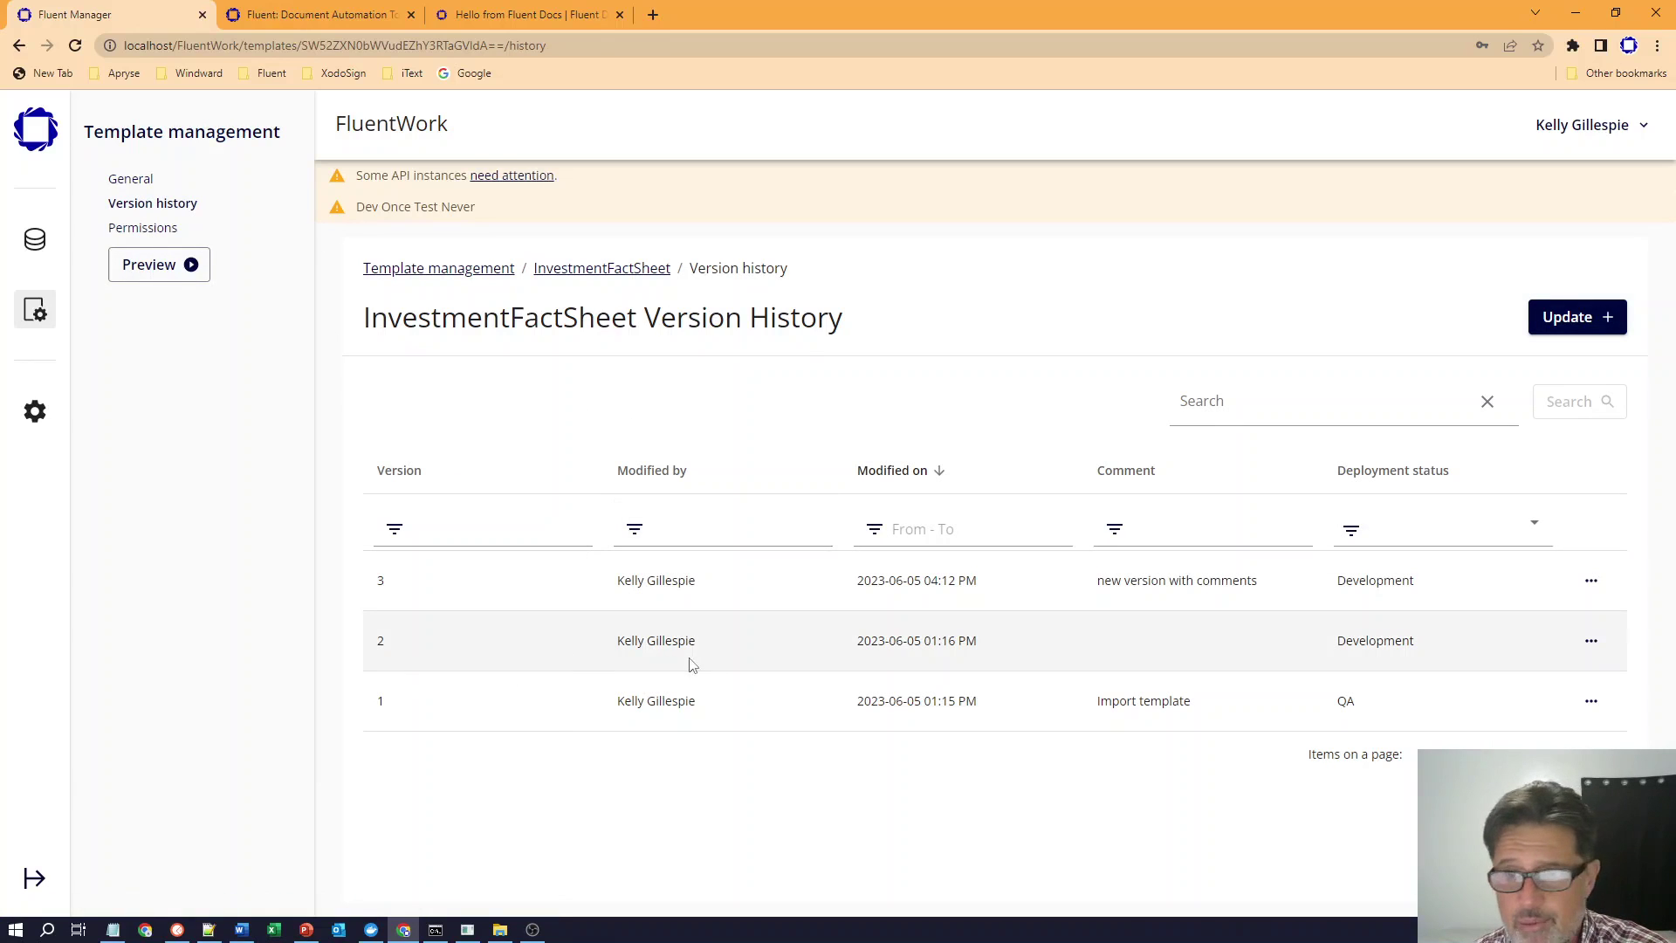
{"action": "left_click", "coordinate": [1591, 702]}
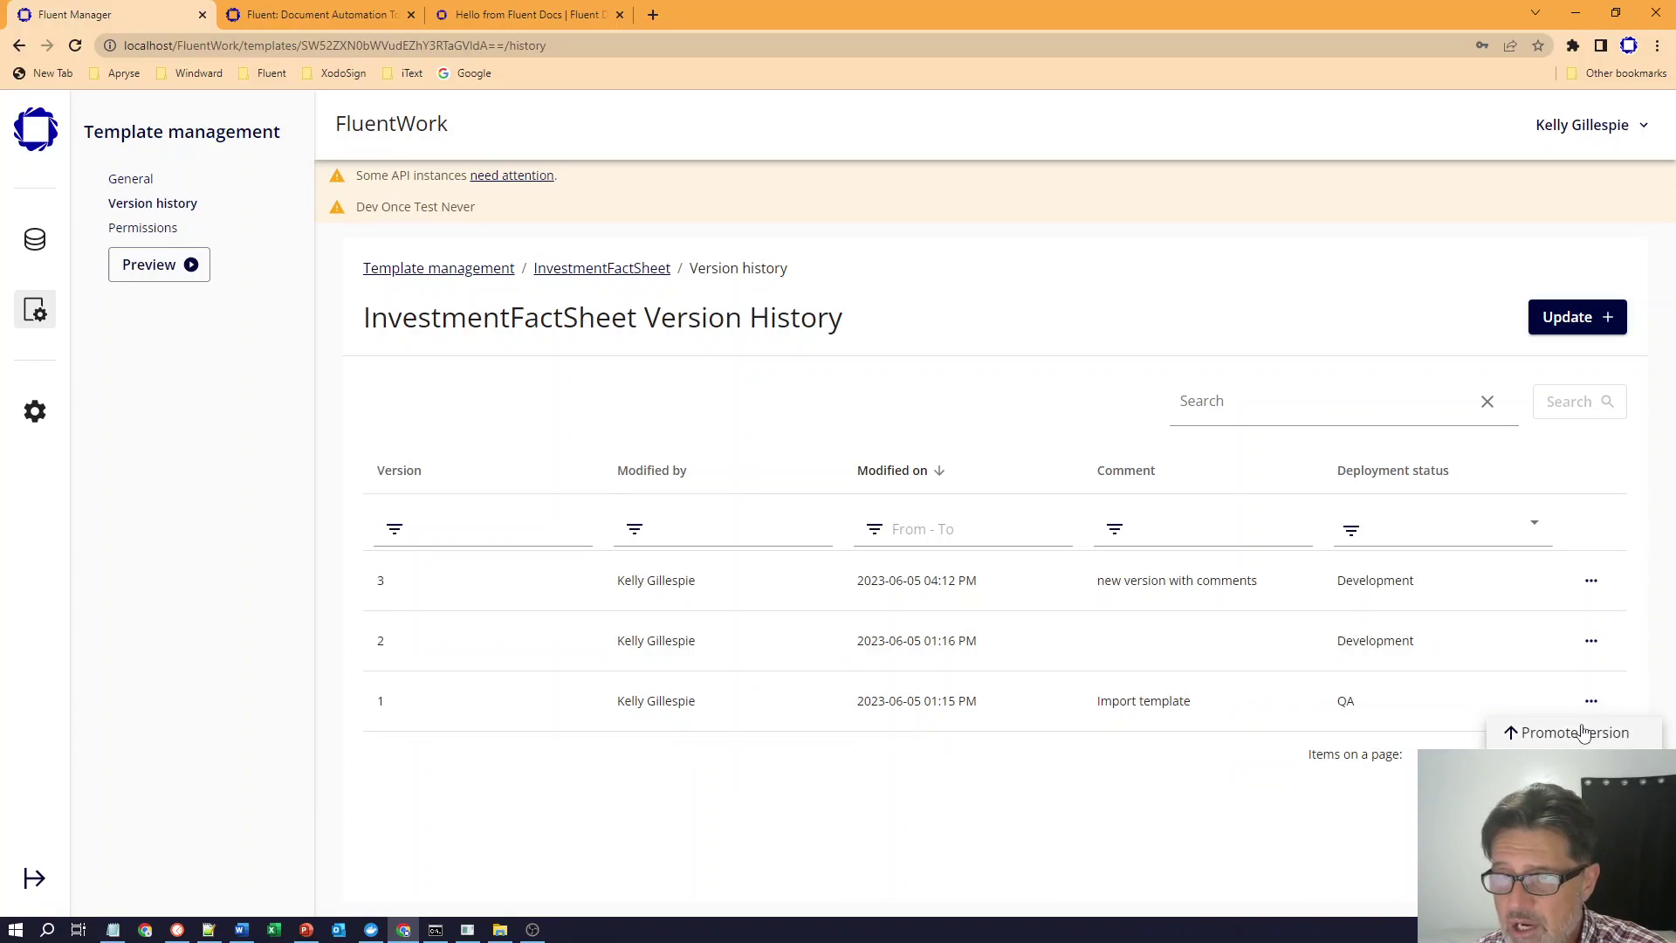
{"action": "left_click", "coordinate": [1583, 733]}
{"action": "left_click", "coordinate": [1013, 543]}
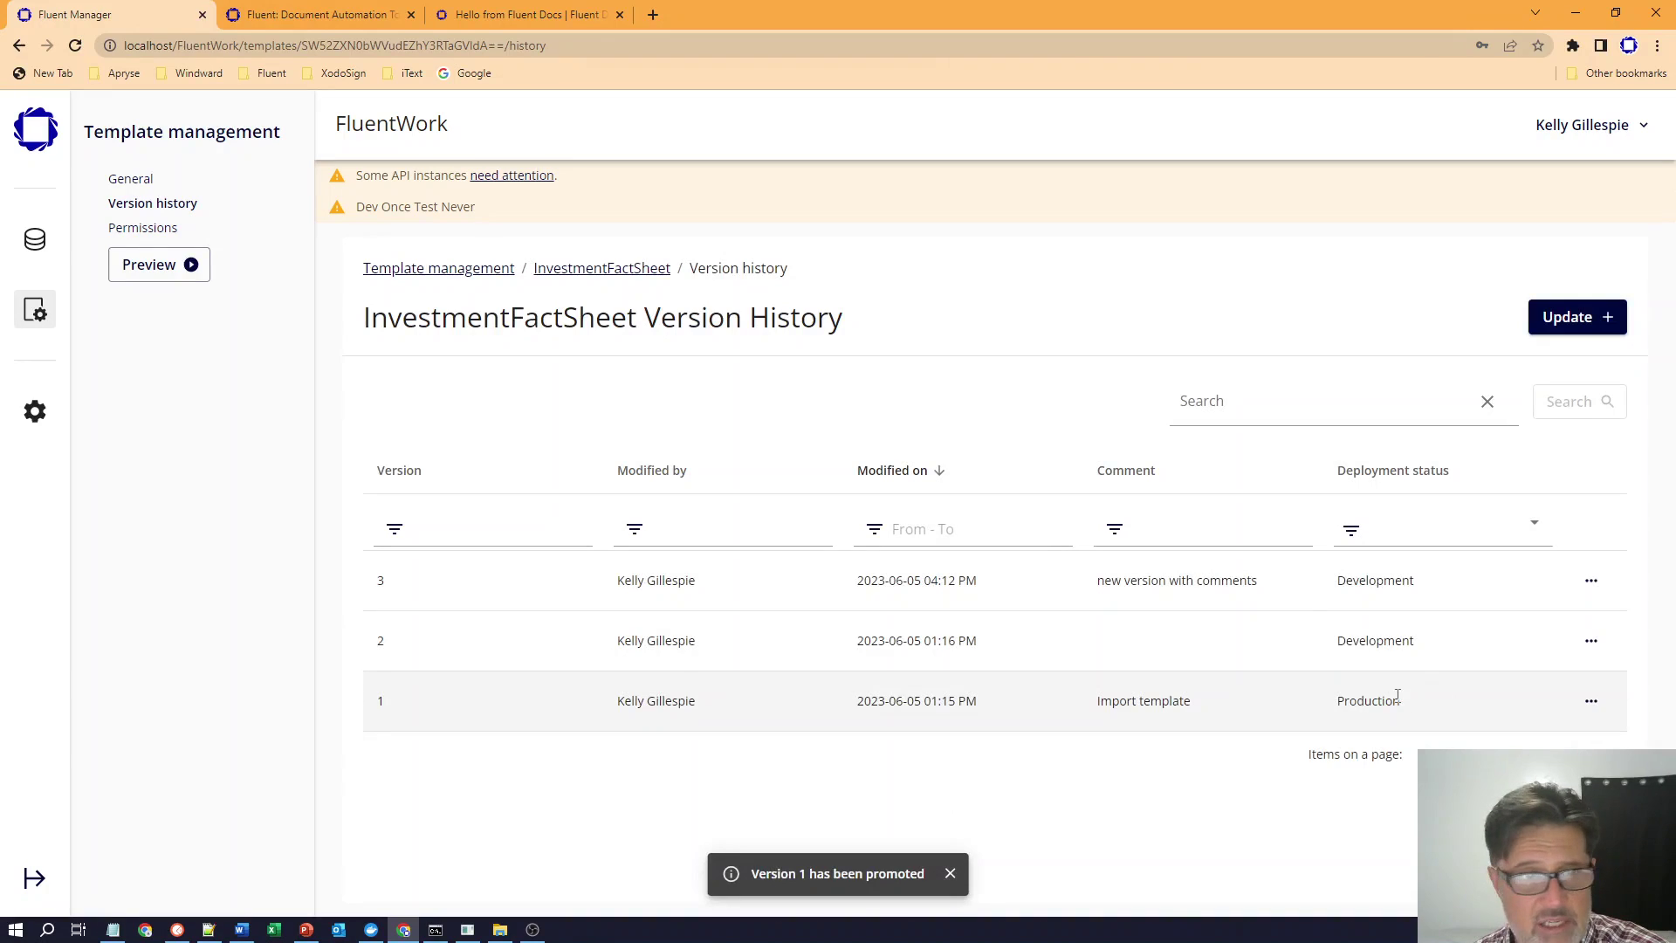
- Promote InvestmentFactSheet version 2 to QA
{"action": "left_click", "coordinate": [1590, 643]}
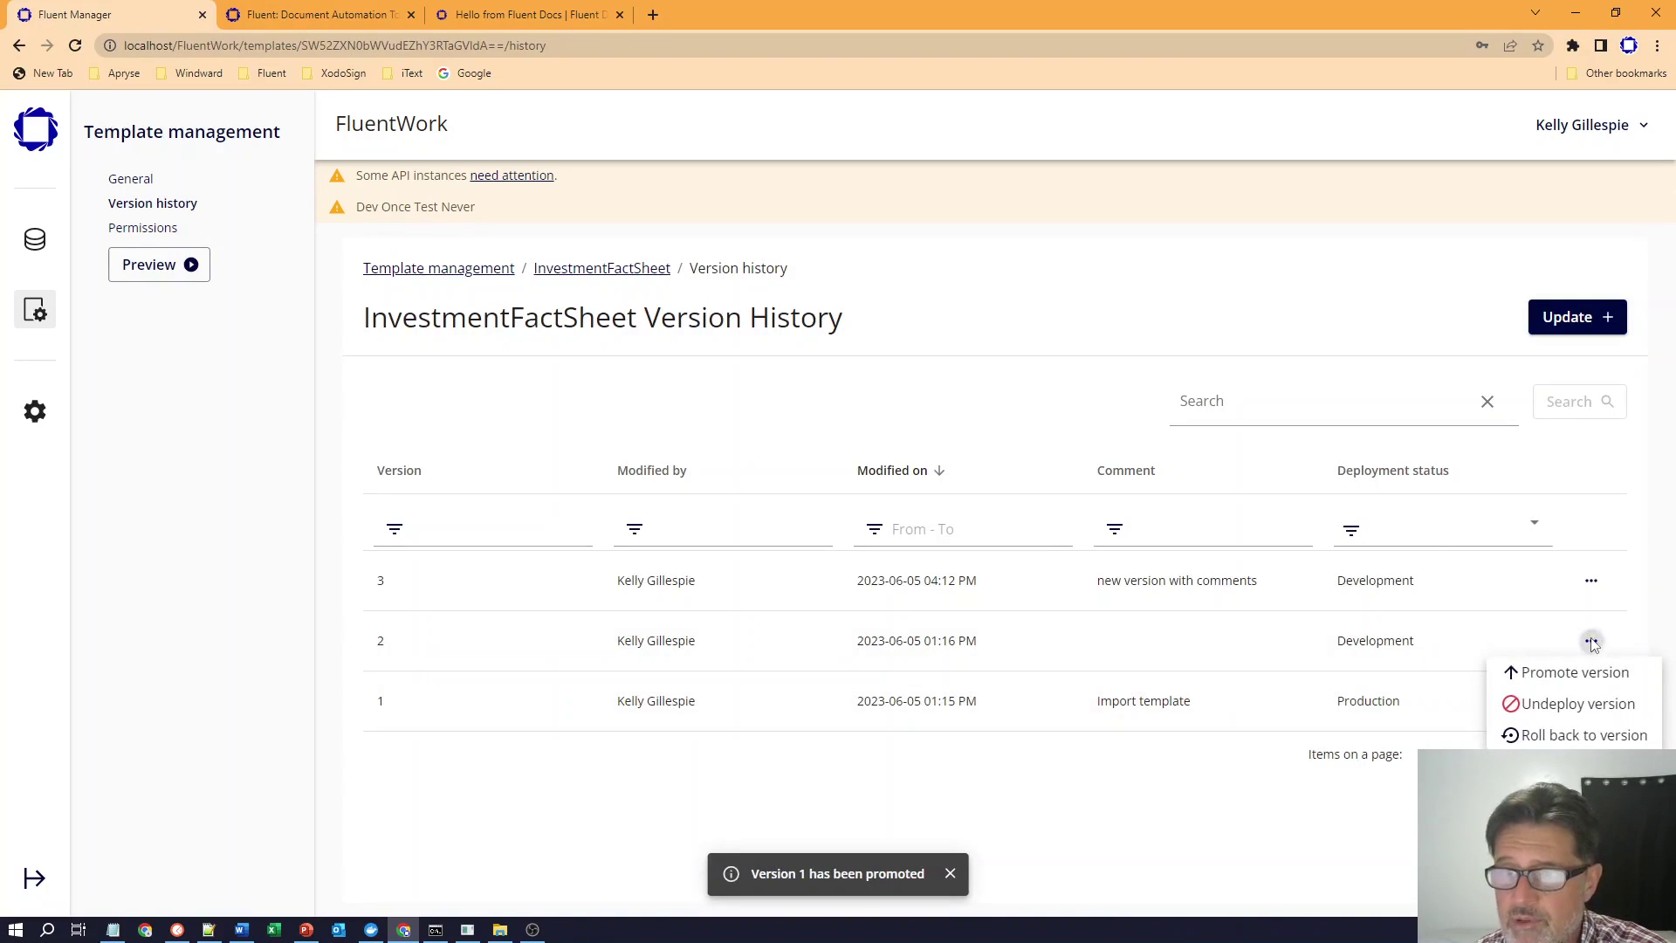
{"action": "left_click", "coordinate": [1543, 673]}
{"action": "left_click", "coordinate": [1006, 543]}
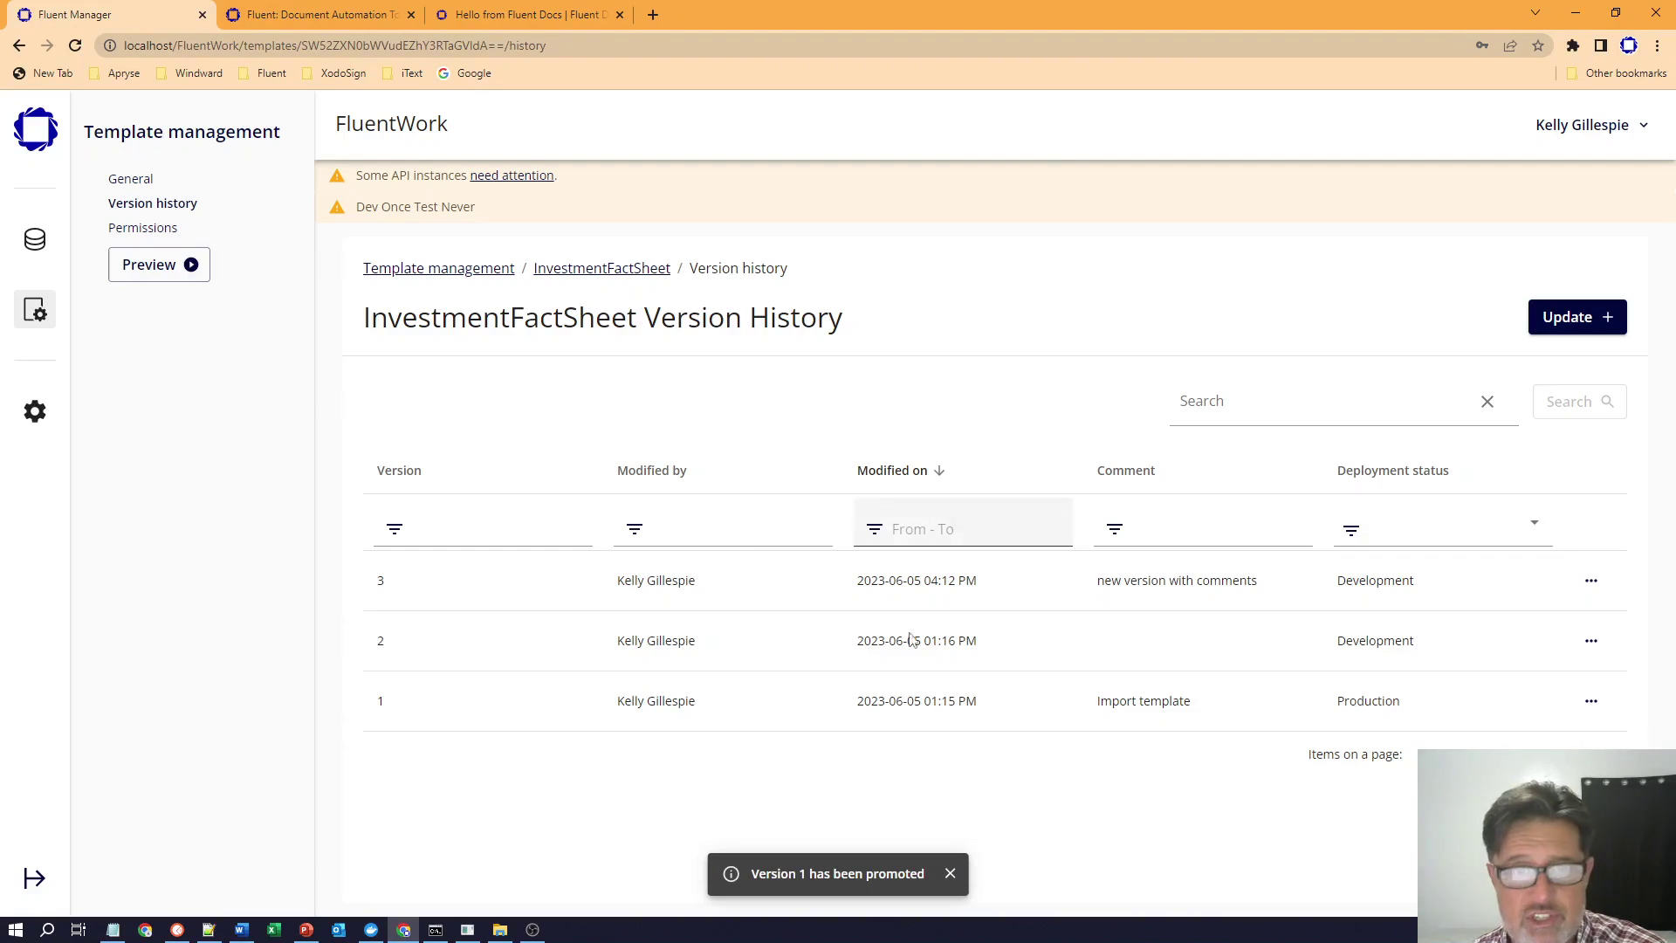
{"action": "left_click", "coordinate": [1591, 642]}
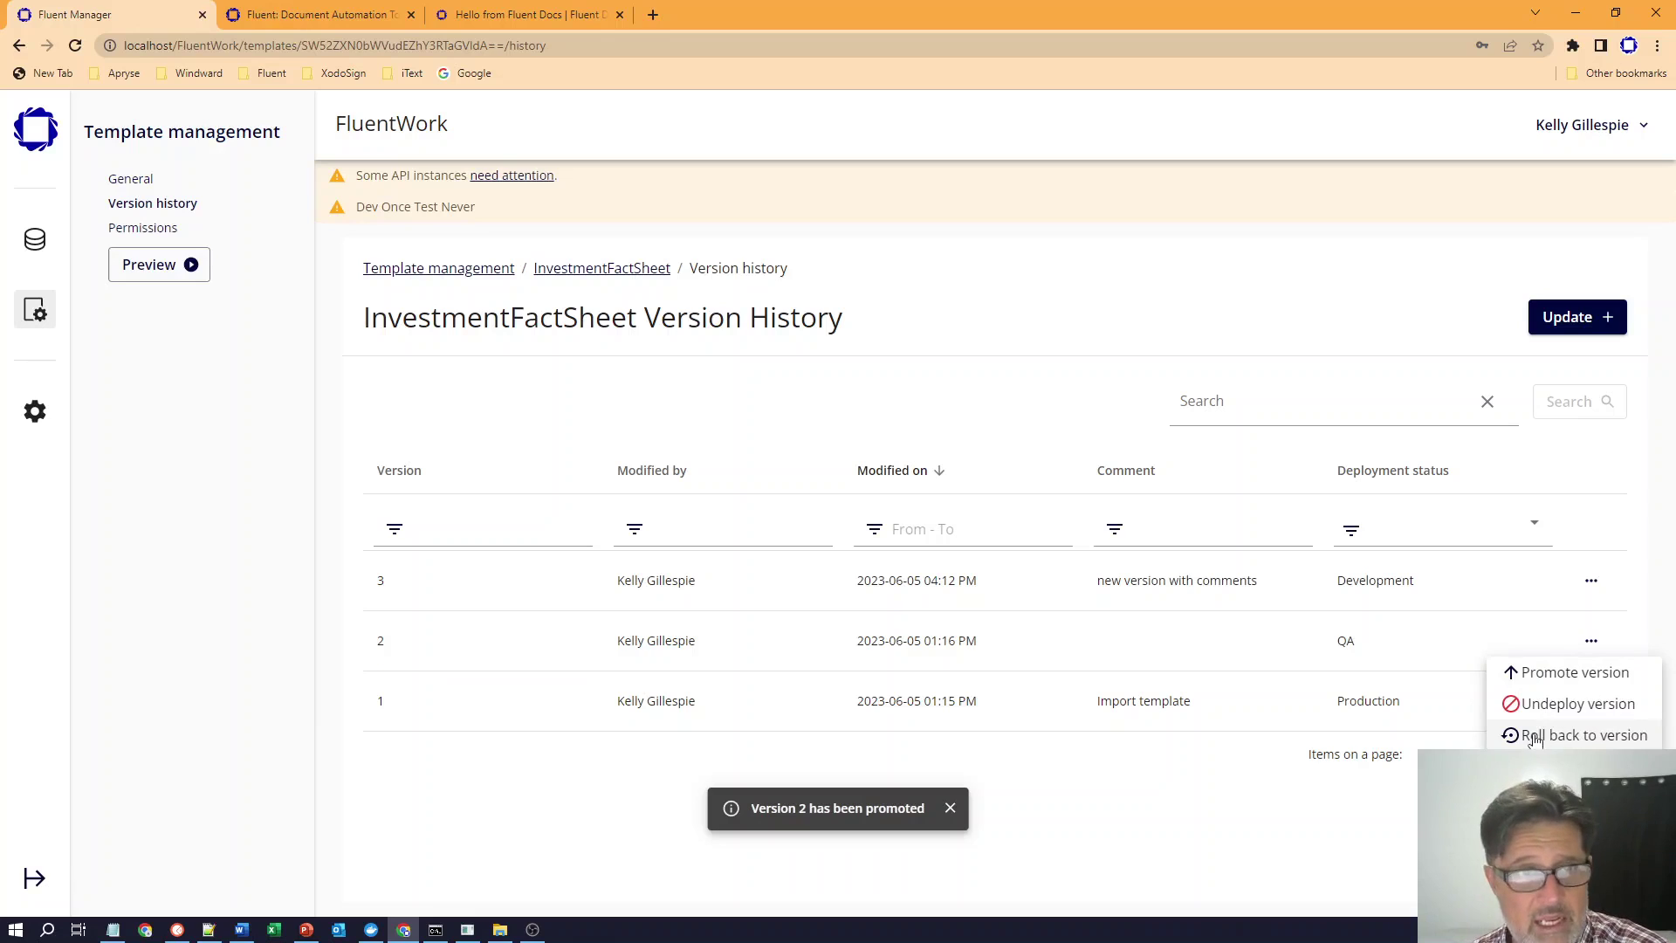
- Check InvestmentFactSheet's default-only Permissions page, then go back to the unfiltered Templates list
{"action": "left_click", "coordinate": [148, 227]}
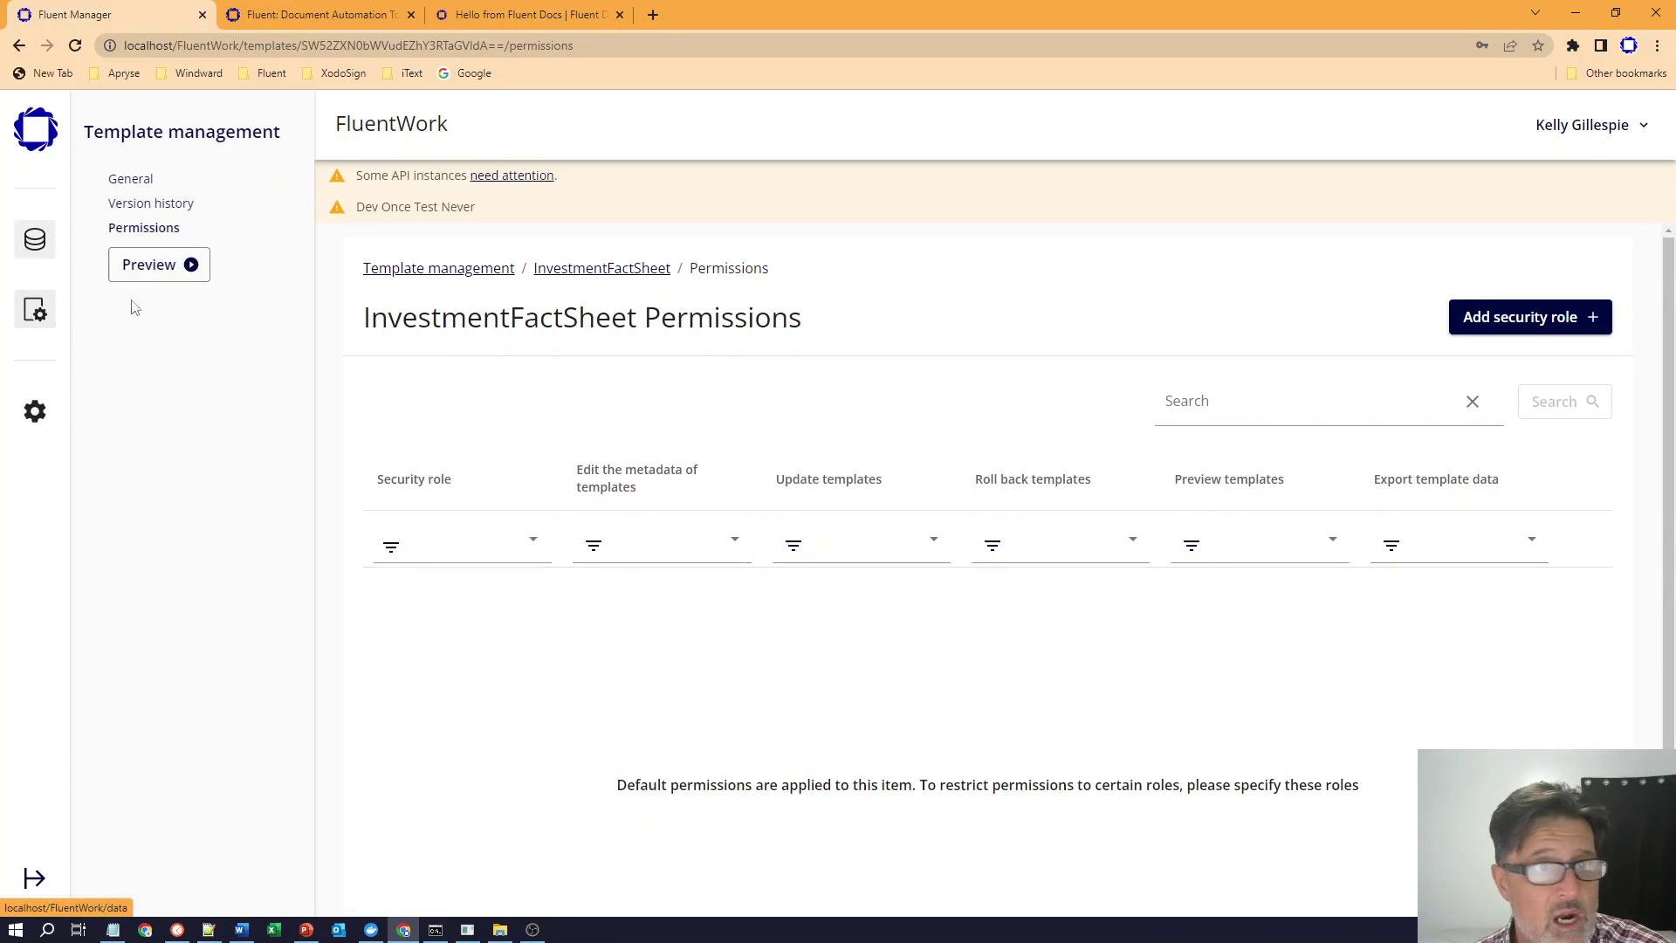
{"action": "left_click", "coordinate": [35, 310]}
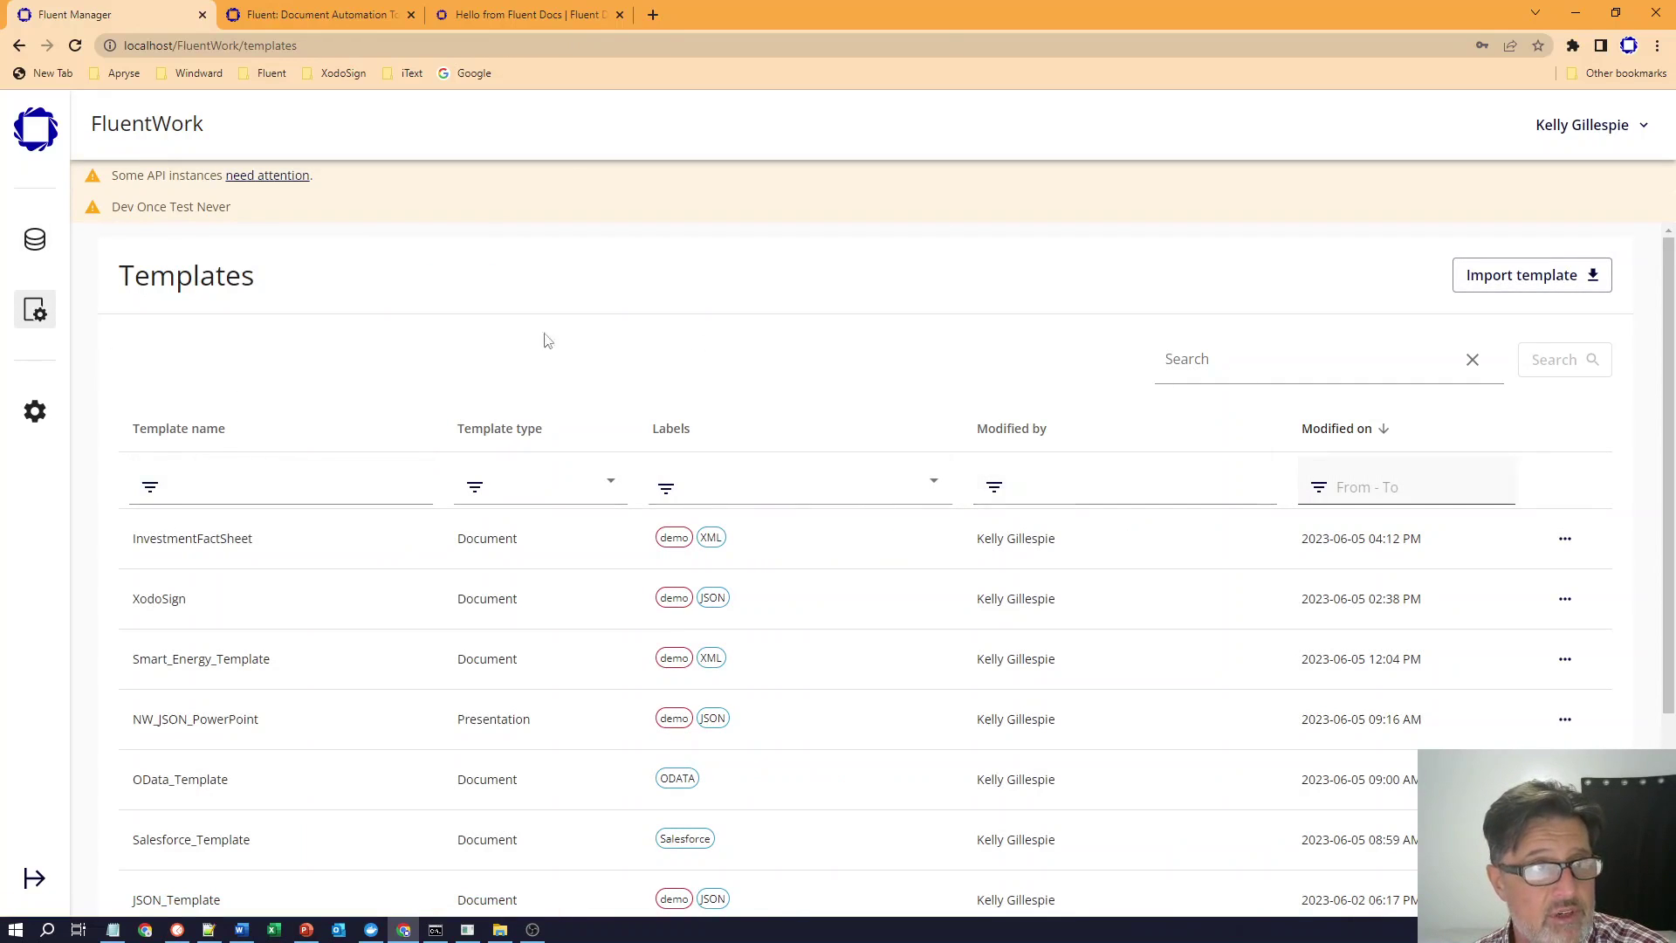
{"action": "left_click", "coordinate": [34, 241]}
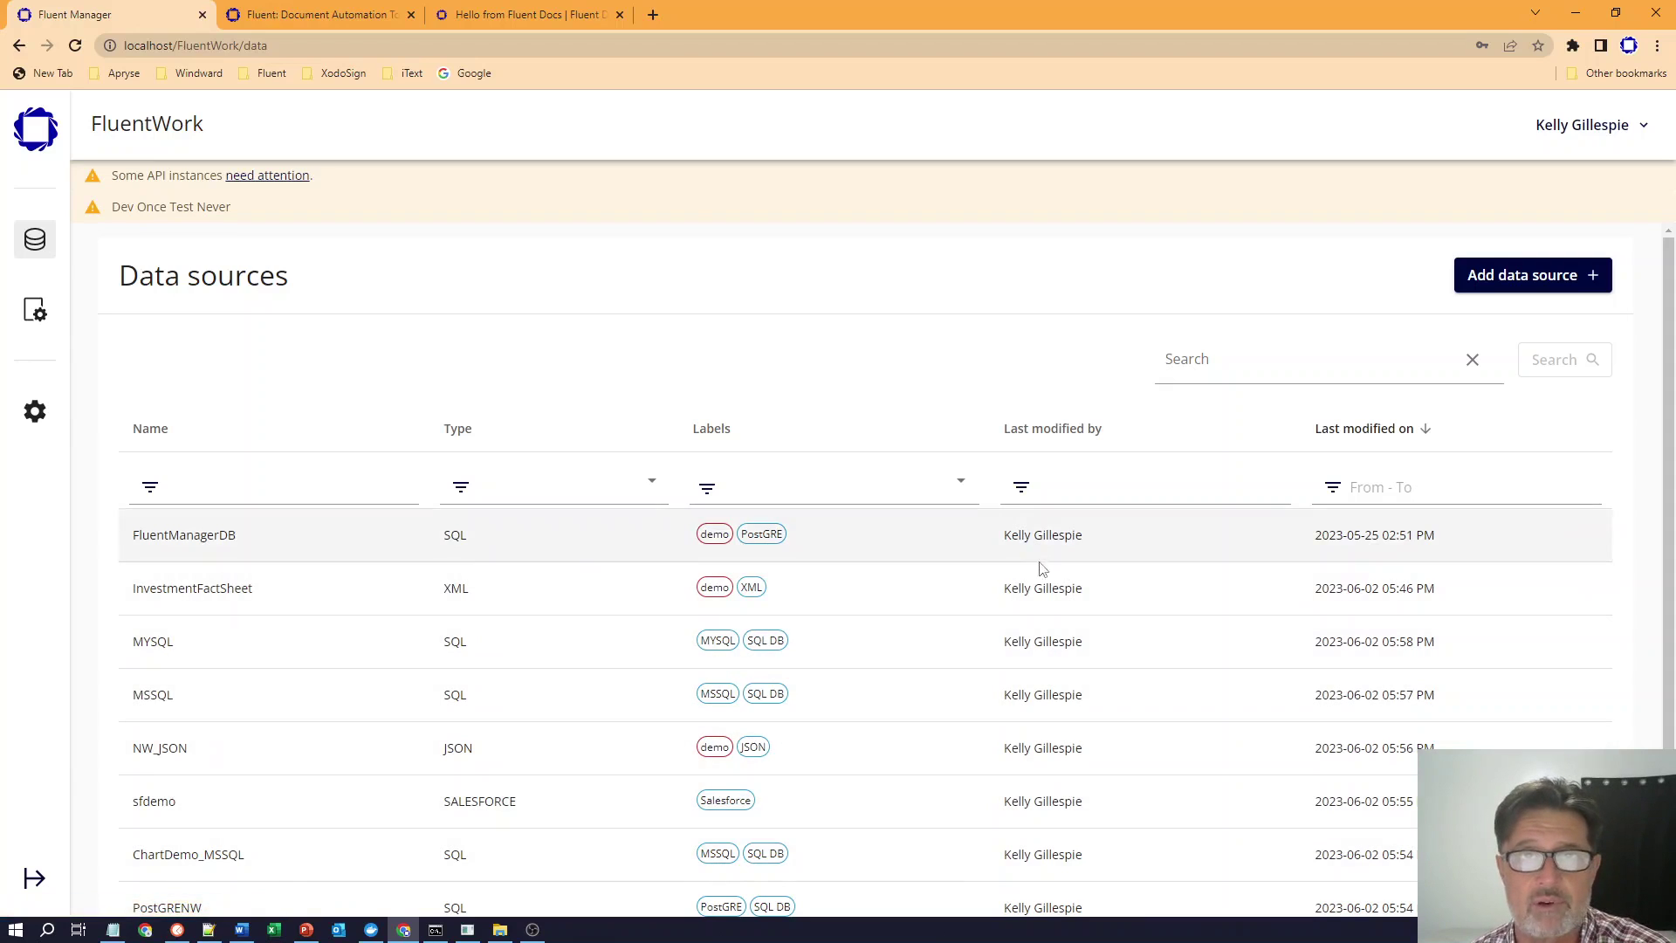
{"action": "left_click", "coordinate": [819, 487]}
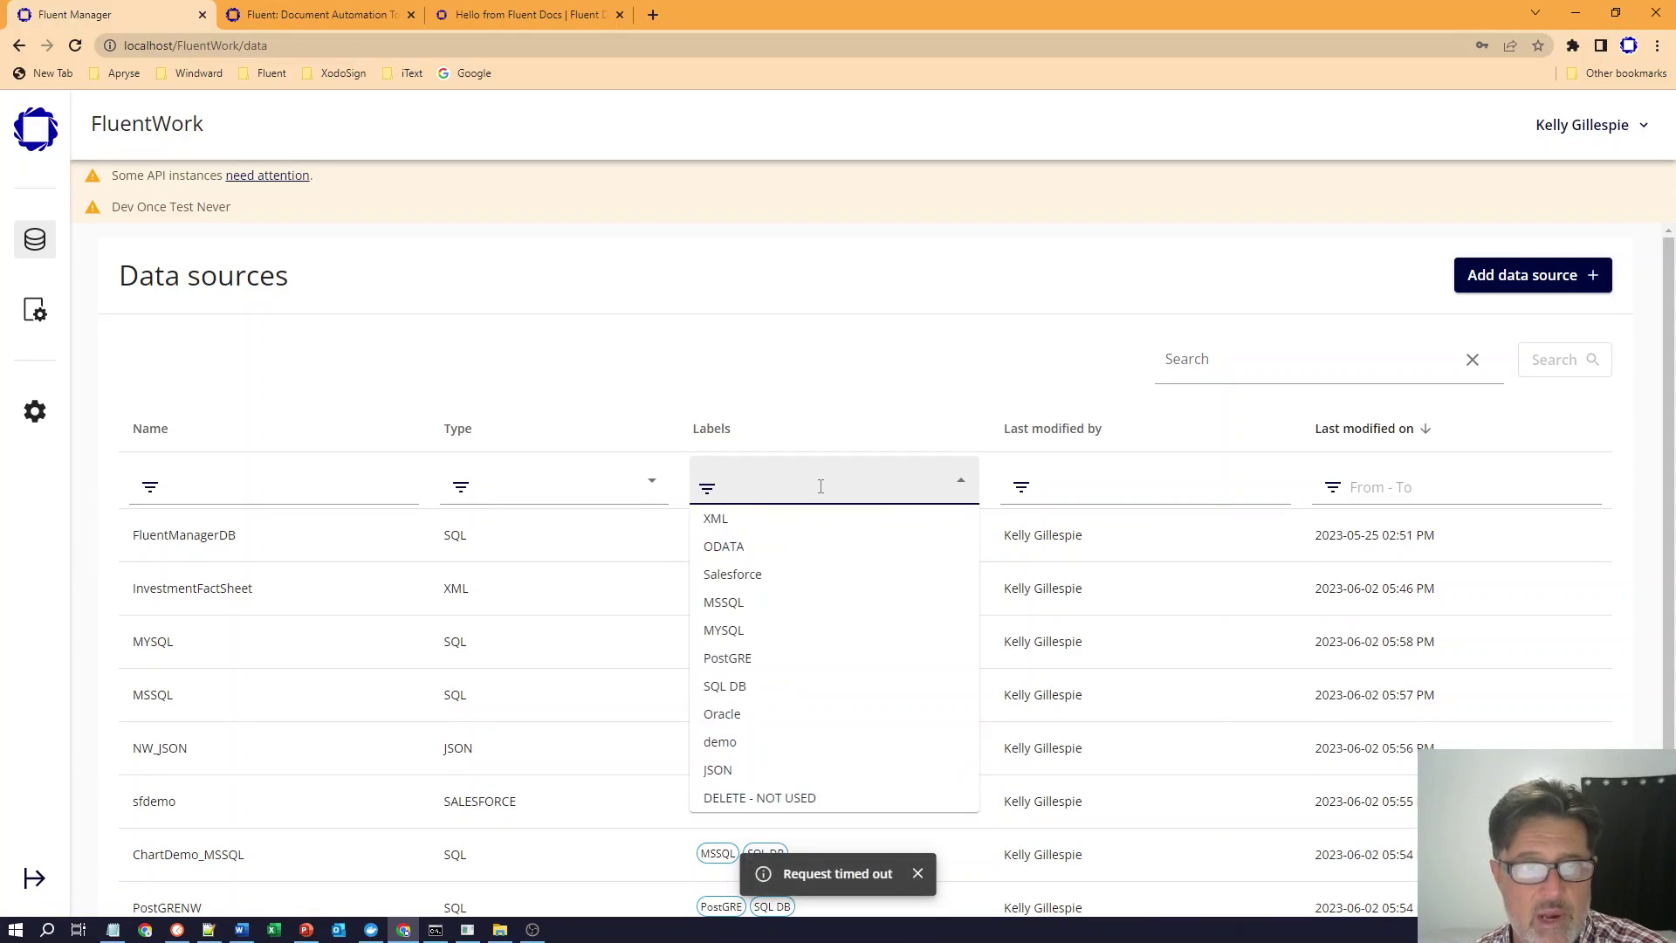
{"action": "left_click", "coordinate": [663, 473]}
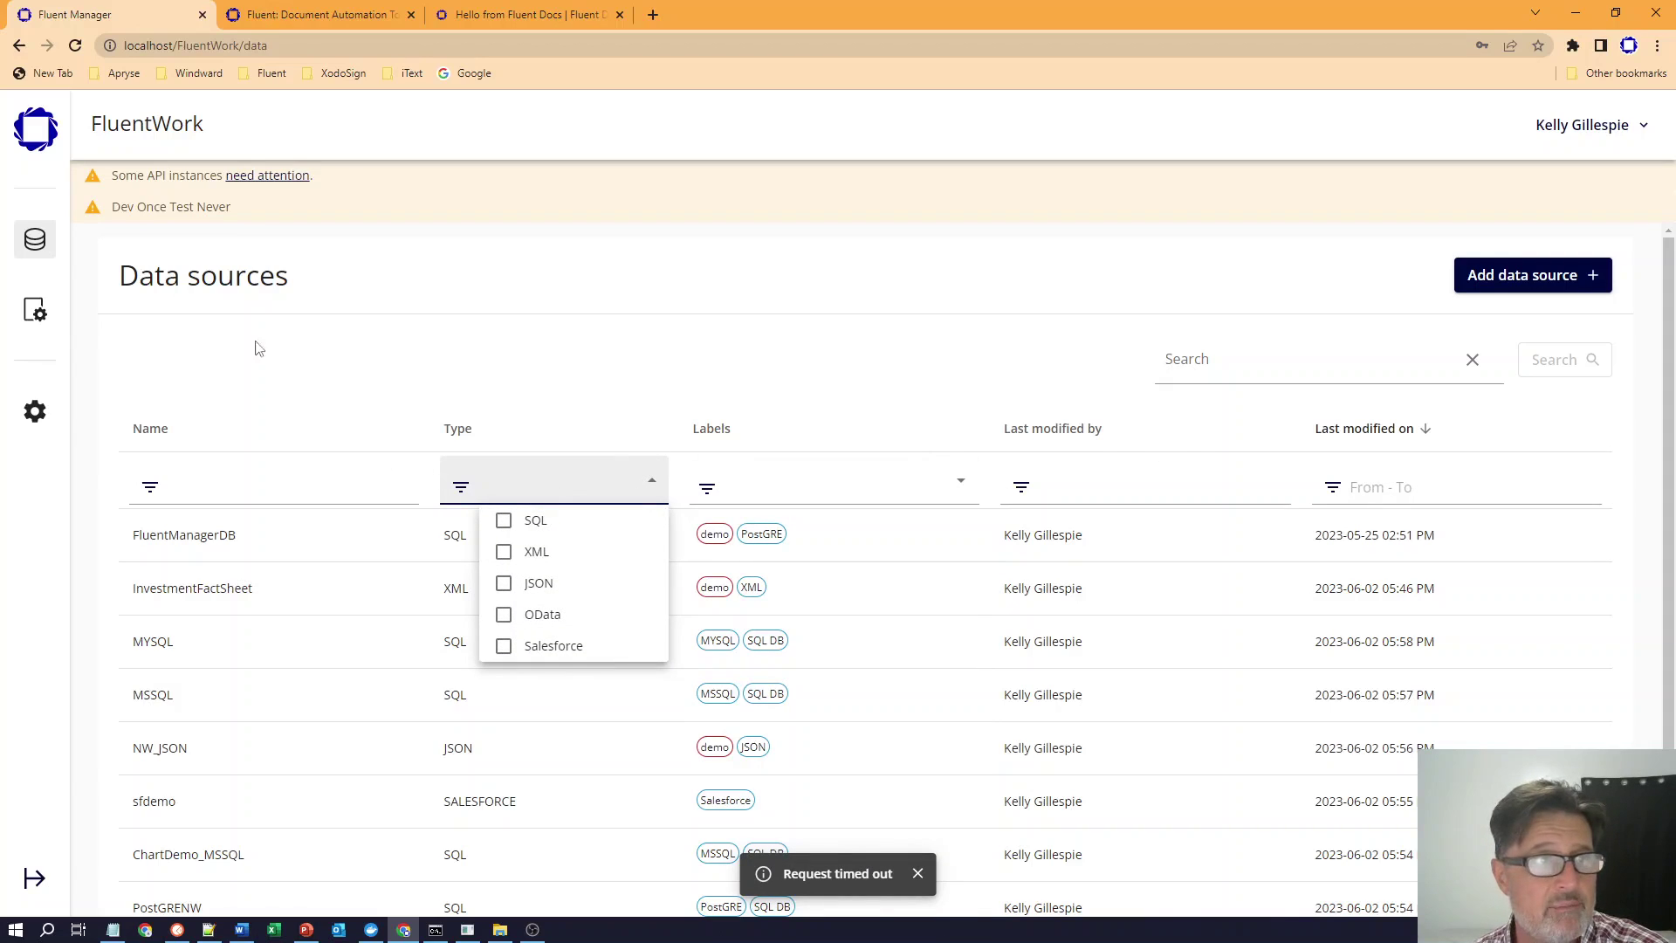
{"action": "left_click", "coordinate": [35, 316]}
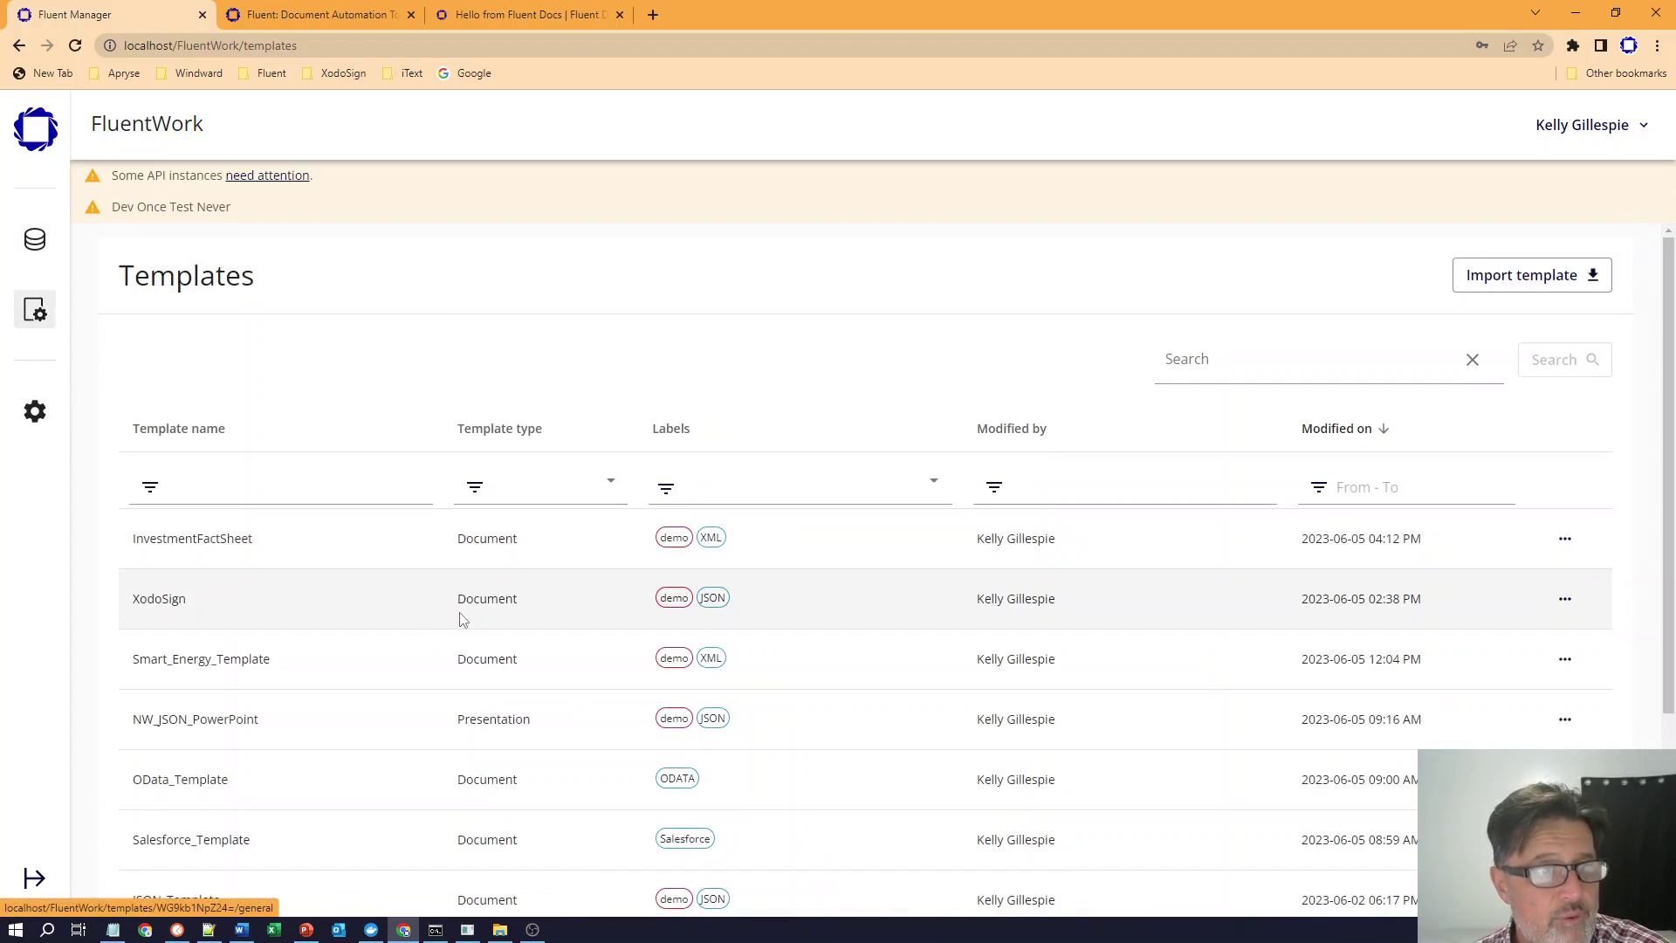
{"action": "left_click", "coordinate": [334, 663]}
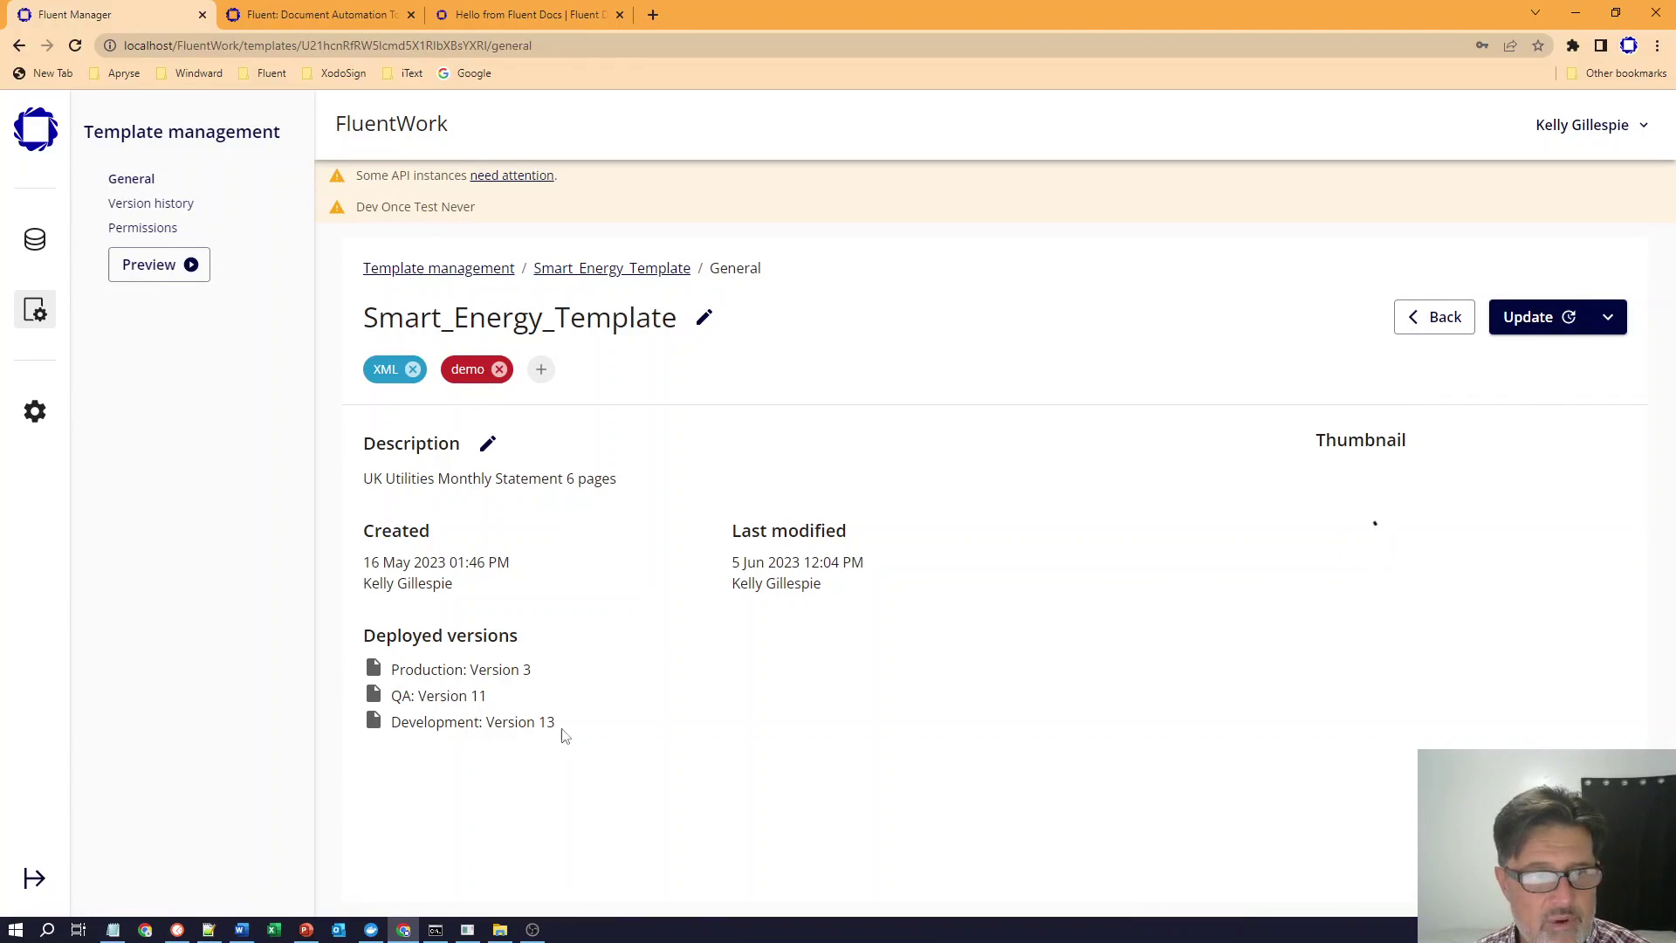
{"action": "left_click_drag", "start_coordinate": [558, 722], "coordinate": [381, 730]}
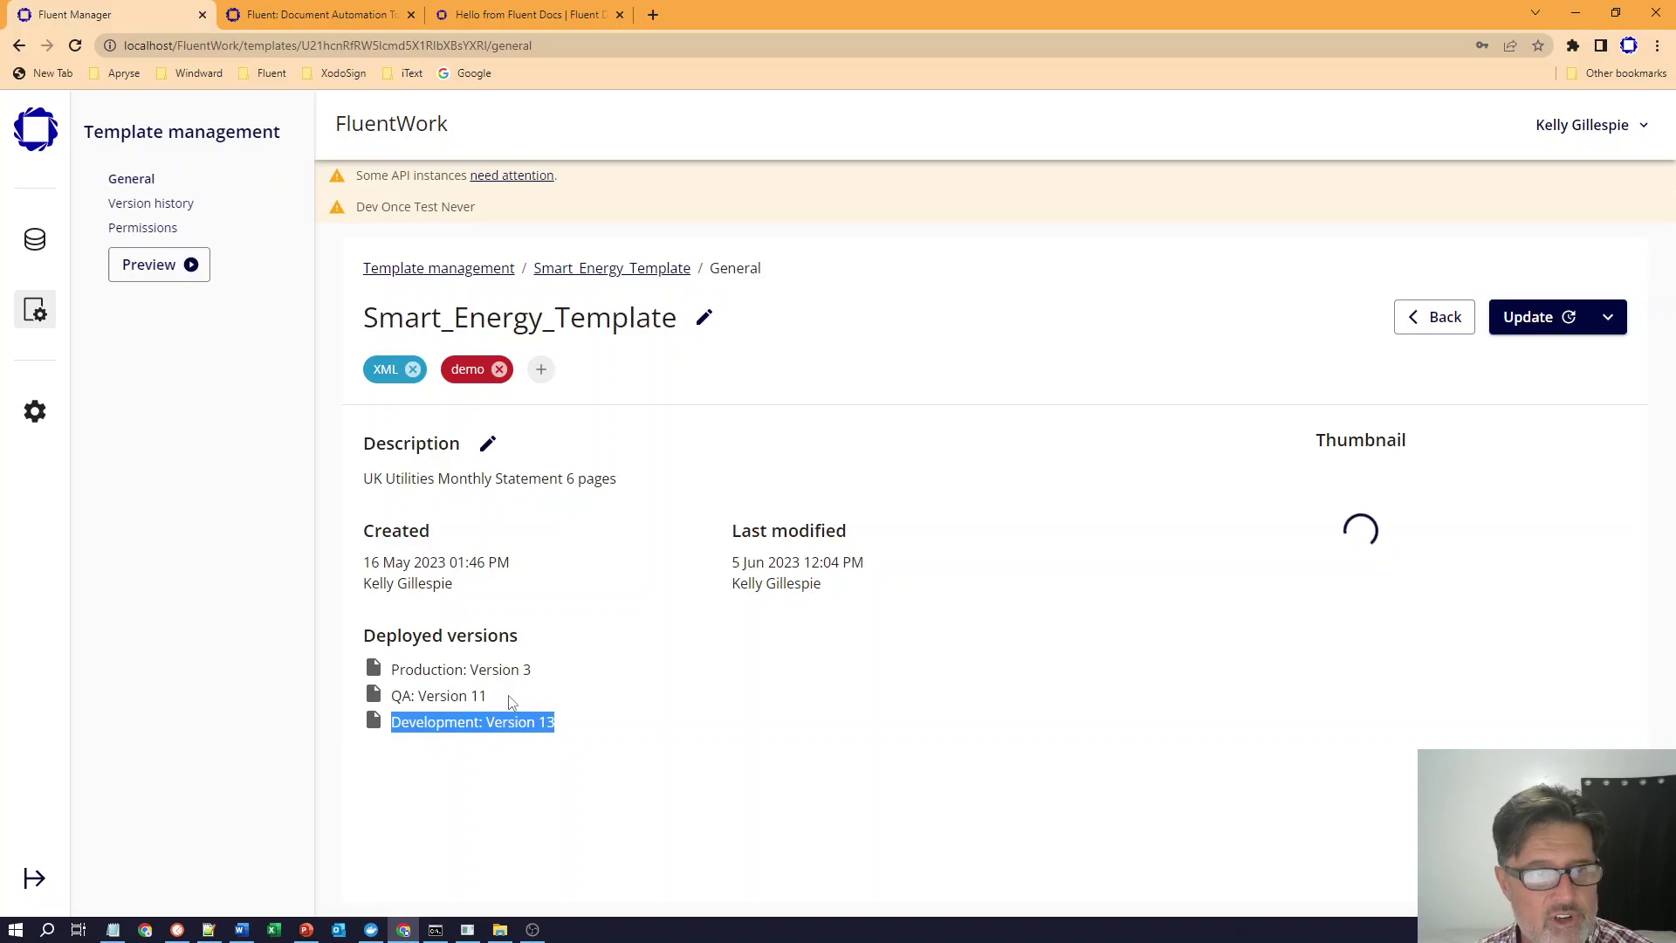
{"action": "left_click_drag", "start_coordinate": [514, 698], "coordinate": [395, 696]}
{"action": "left_click_drag", "start_coordinate": [544, 671], "coordinate": [389, 673]}
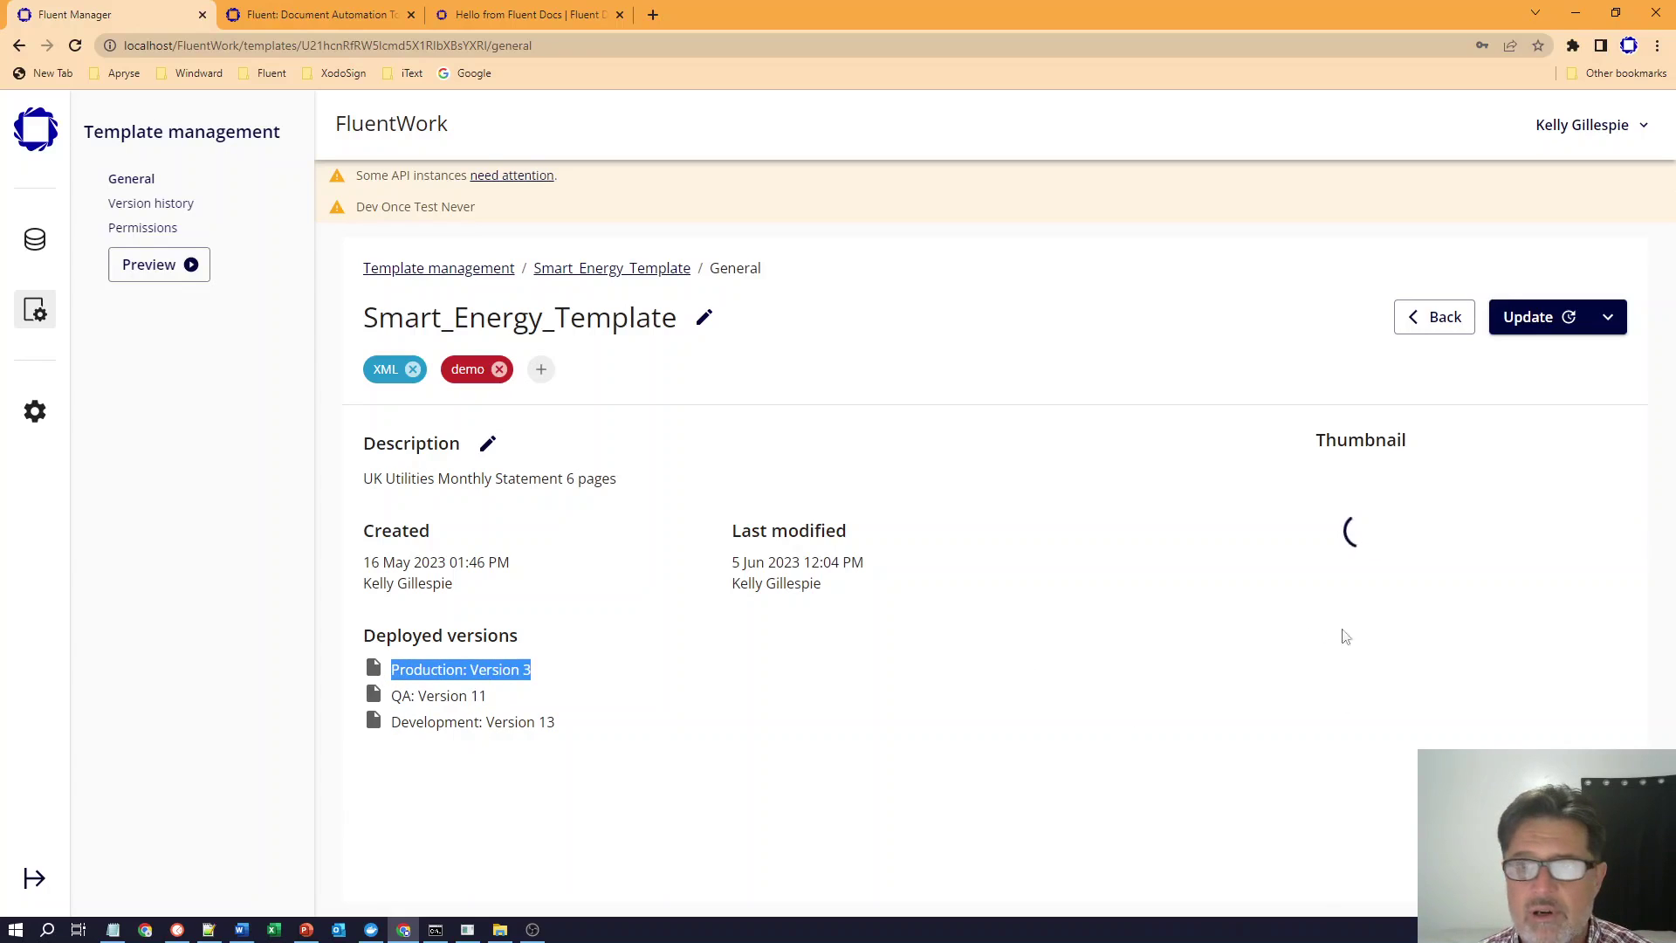
{"action": "left_click", "coordinate": [157, 264]}
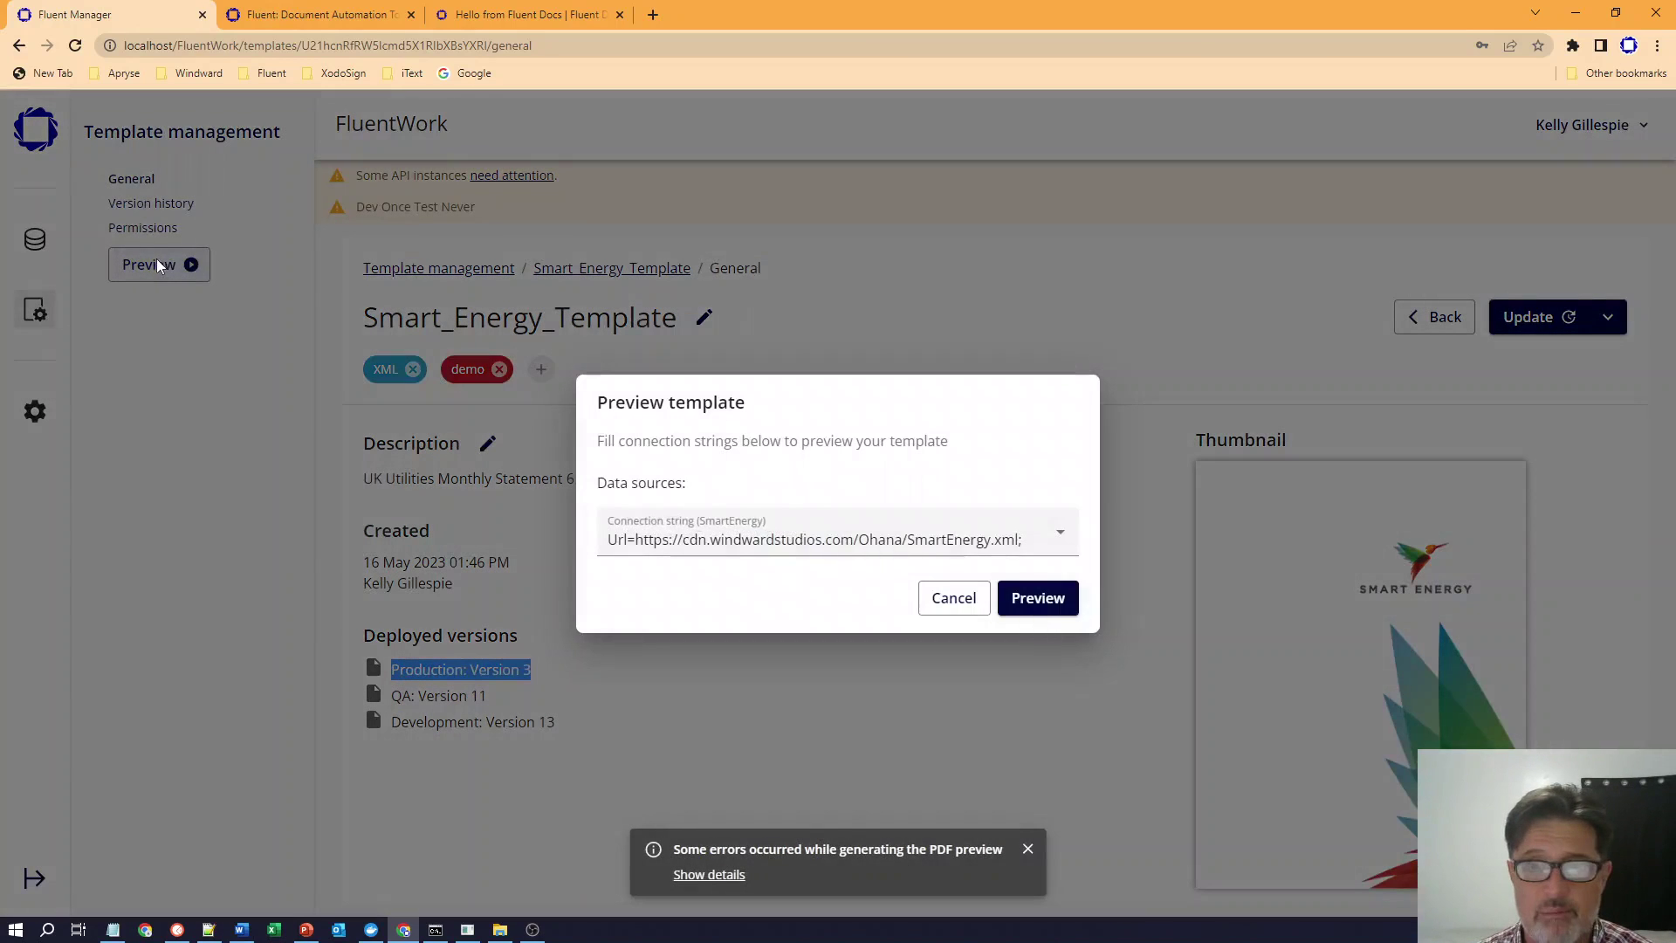
{"action": "left_click", "coordinate": [1037, 598]}
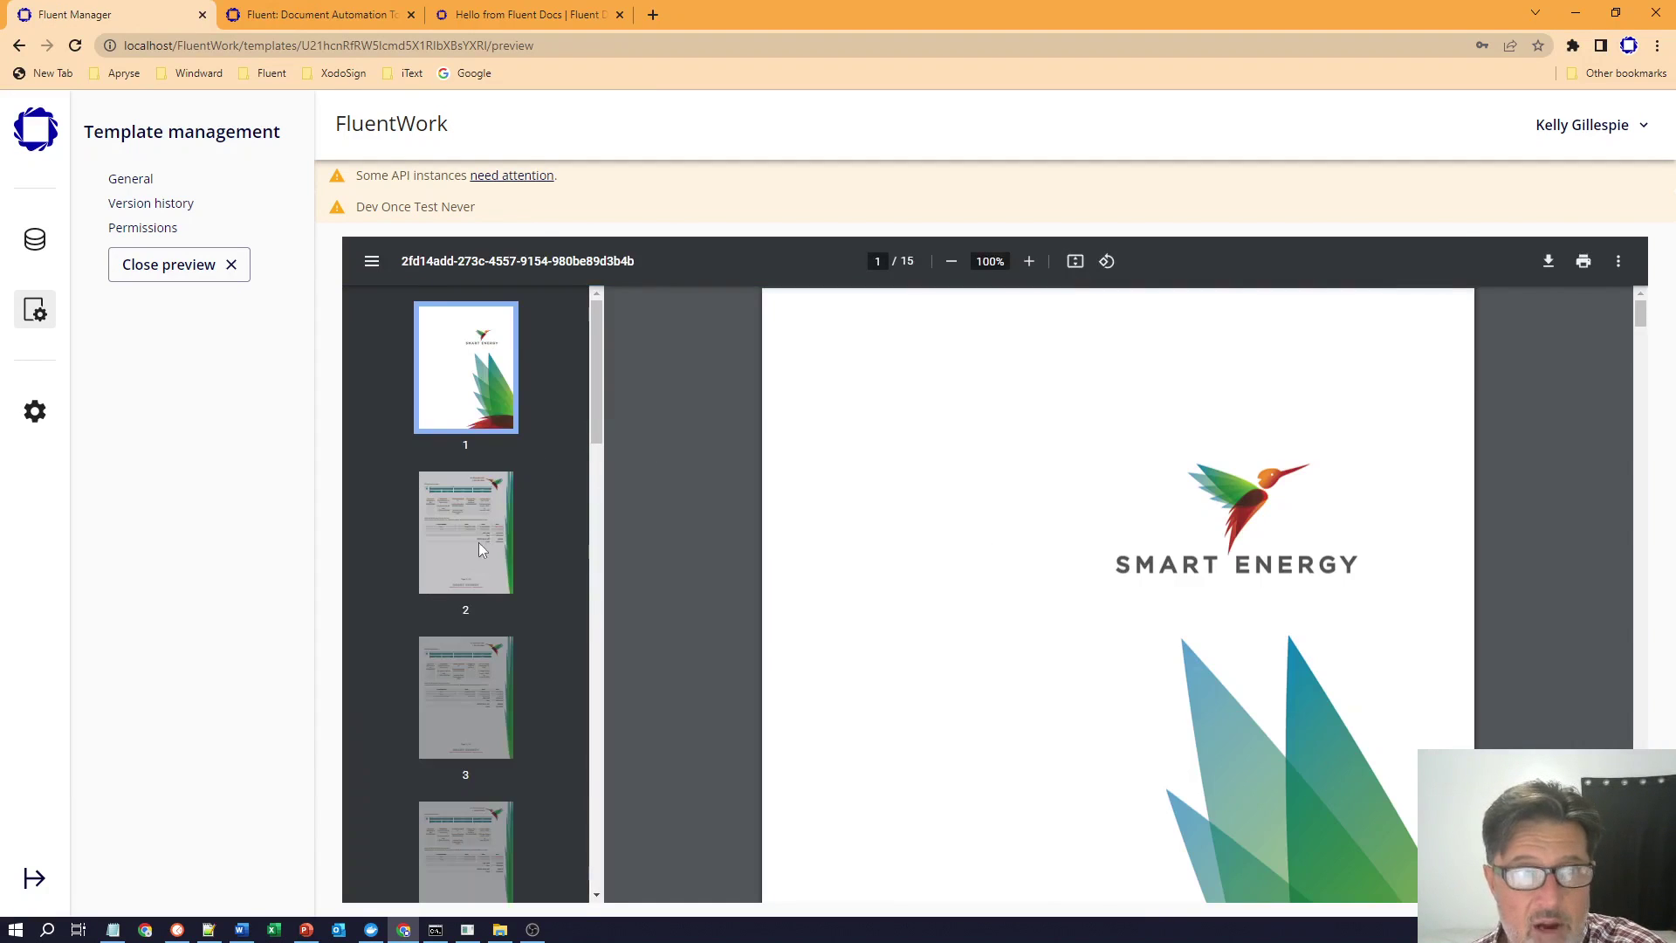
{"action": "left_click", "coordinate": [478, 542]}
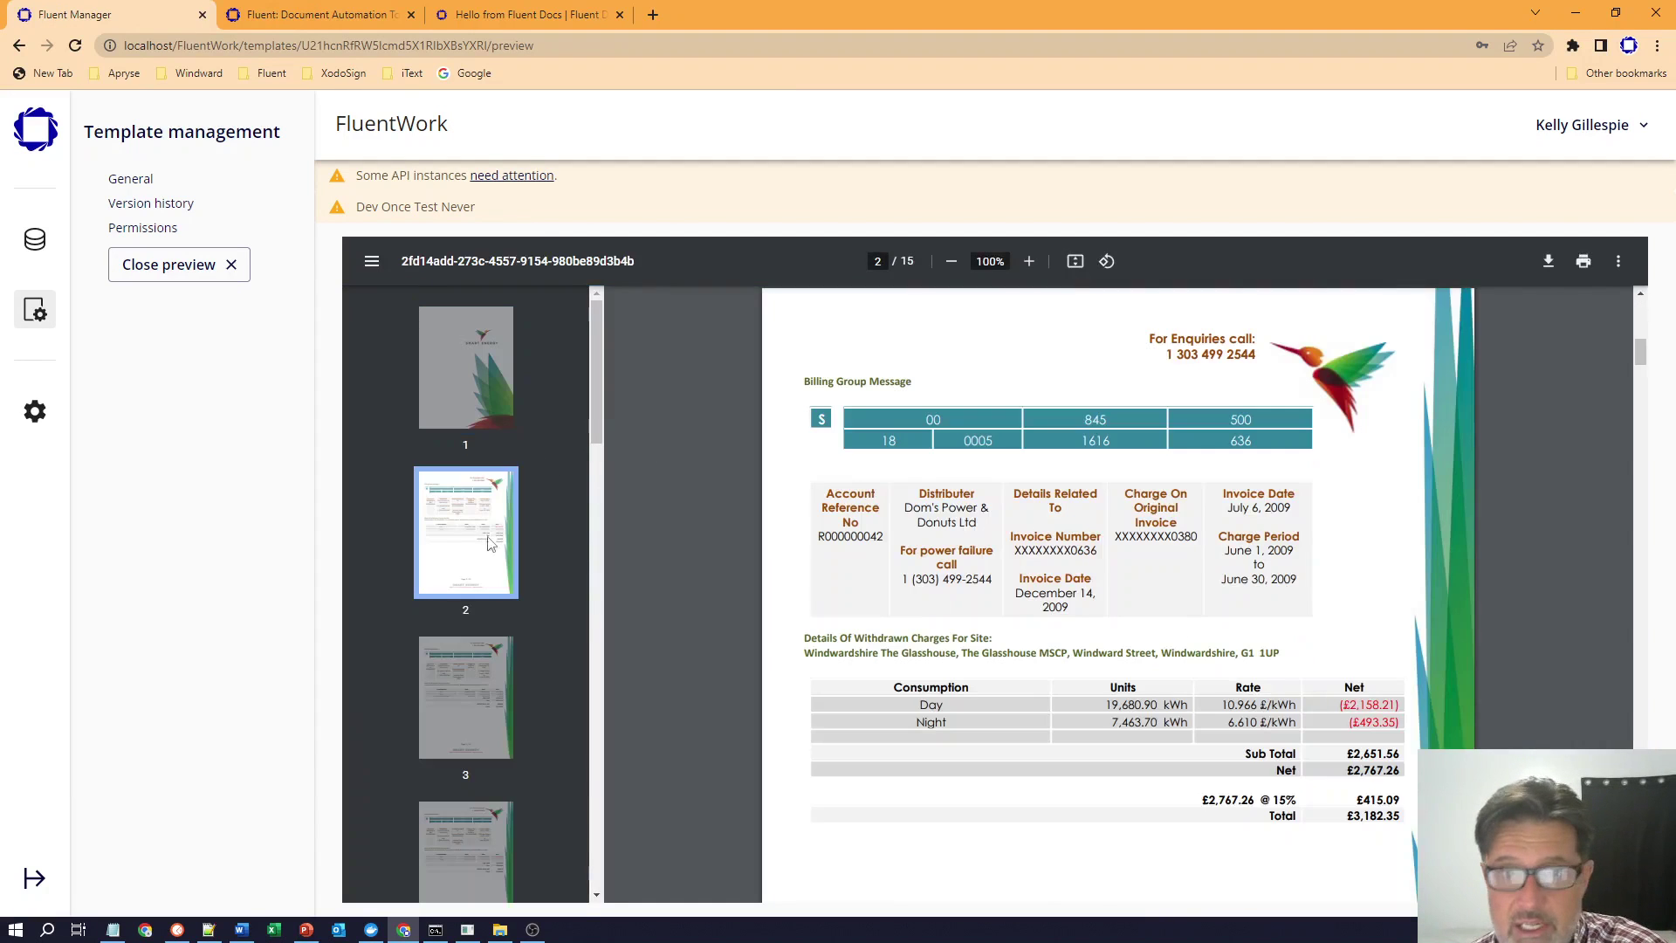
{"action": "left_click", "coordinate": [199, 263]}
{"action": "left_click", "coordinate": [196, 264]}
{"action": "triple_click", "coordinate": [829, 539]}
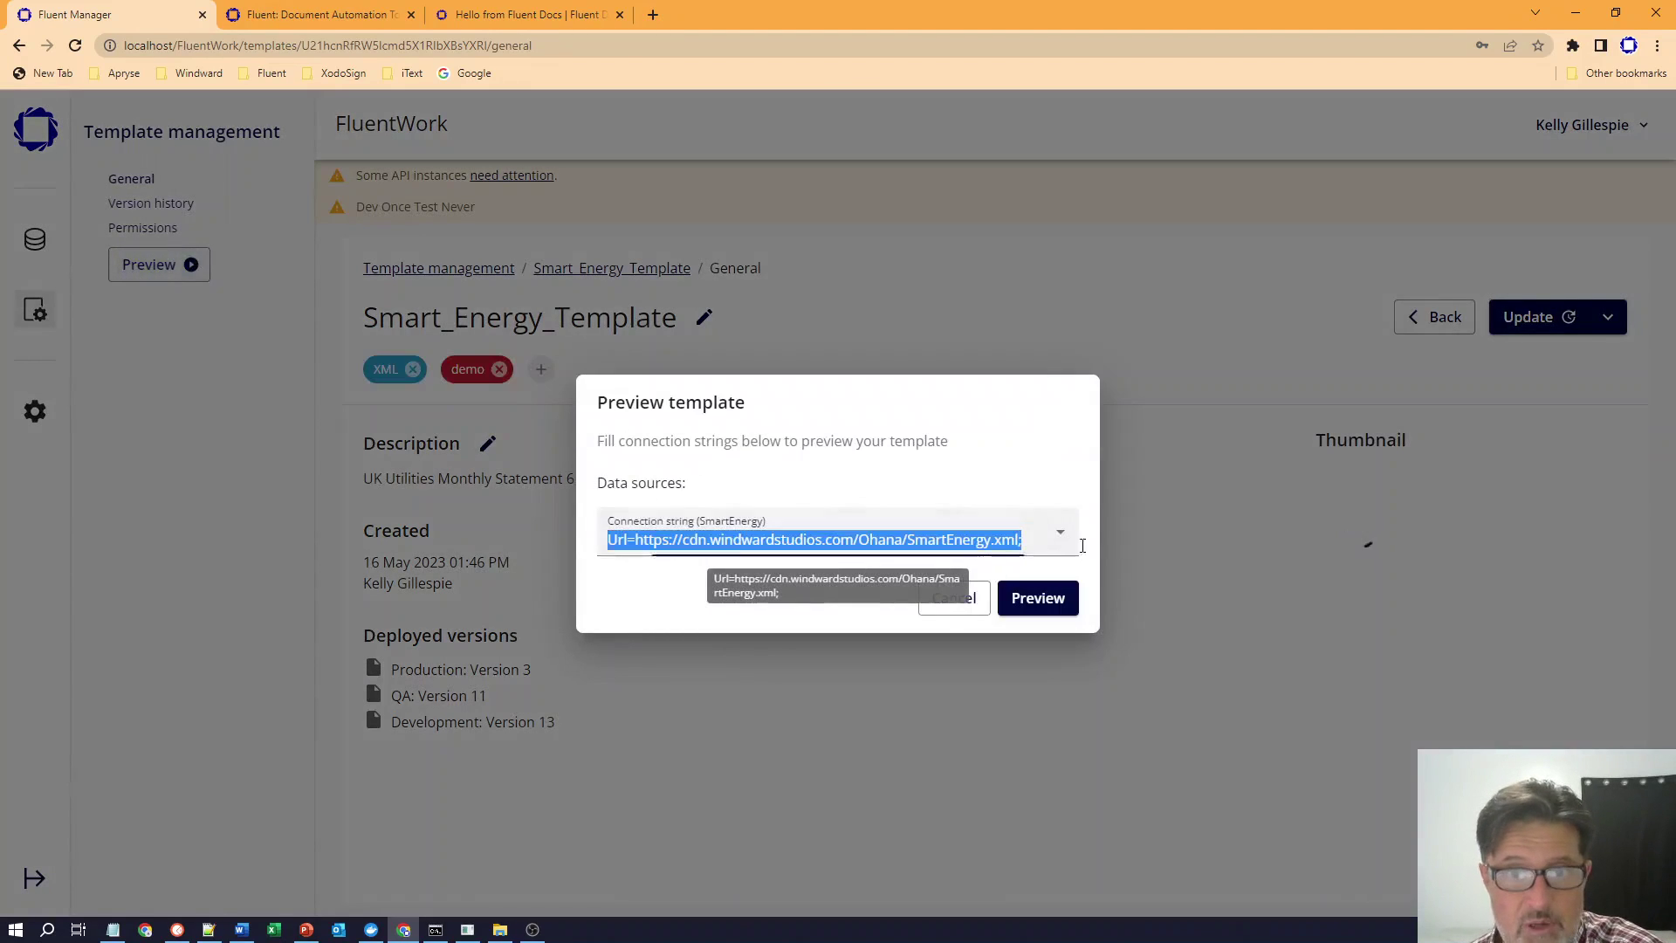
{"action": "left_click", "coordinate": [953, 598]}
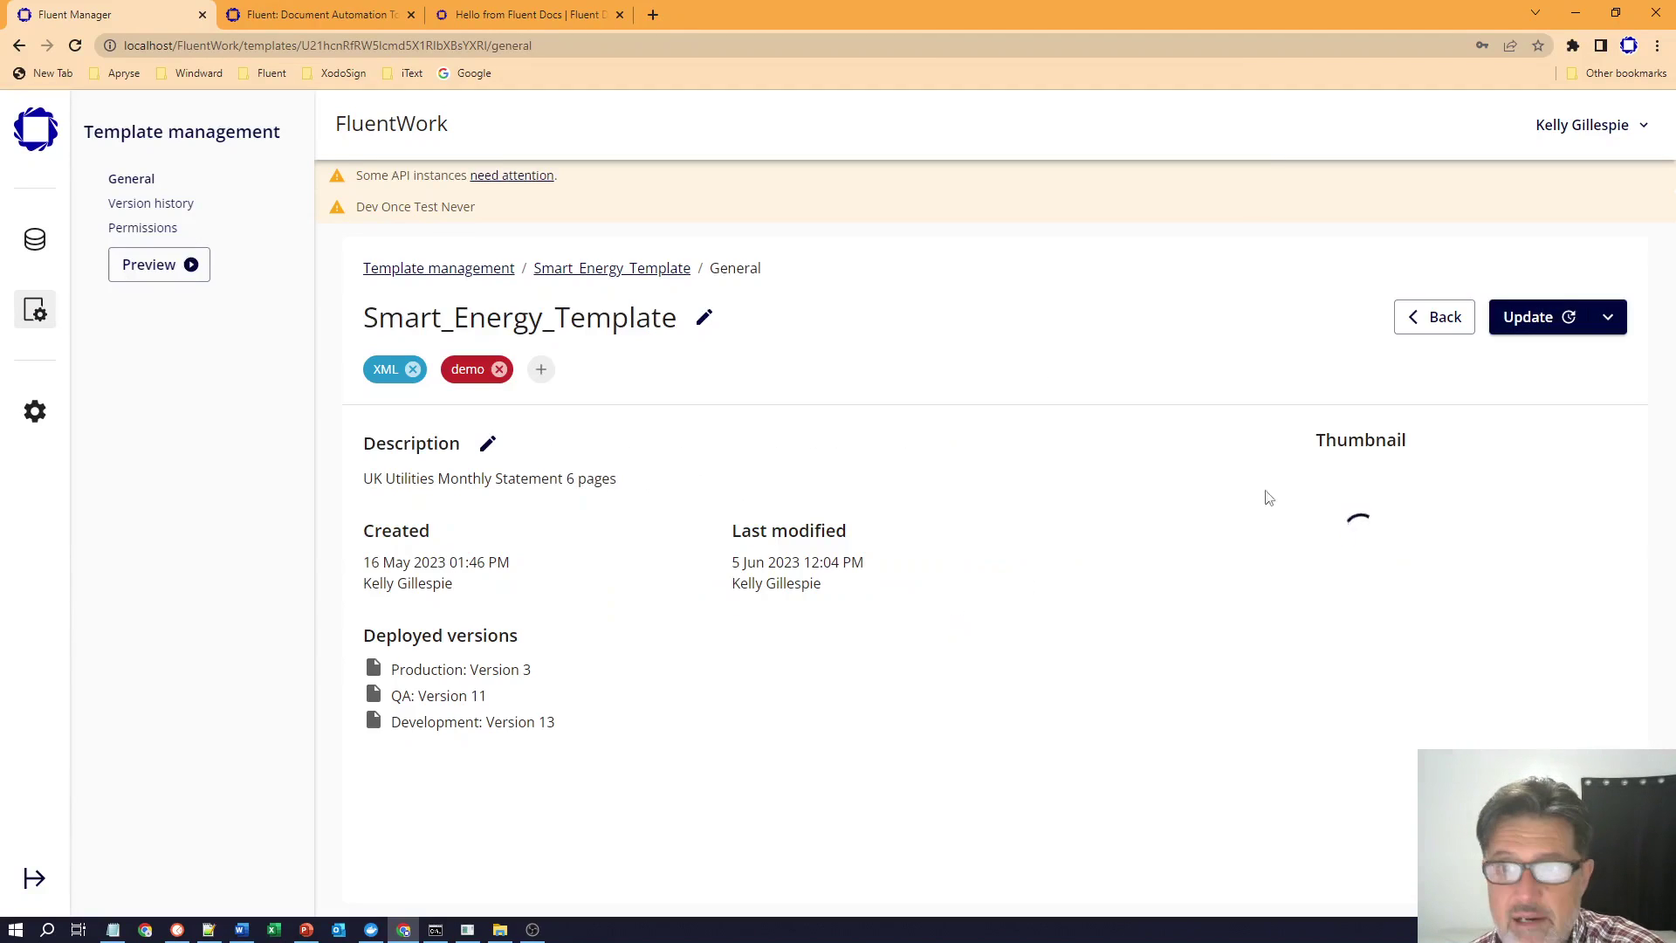
- Open Advanced settings and highlight the current template version limit of 100
{"action": "left_click", "coordinate": [34, 423]}
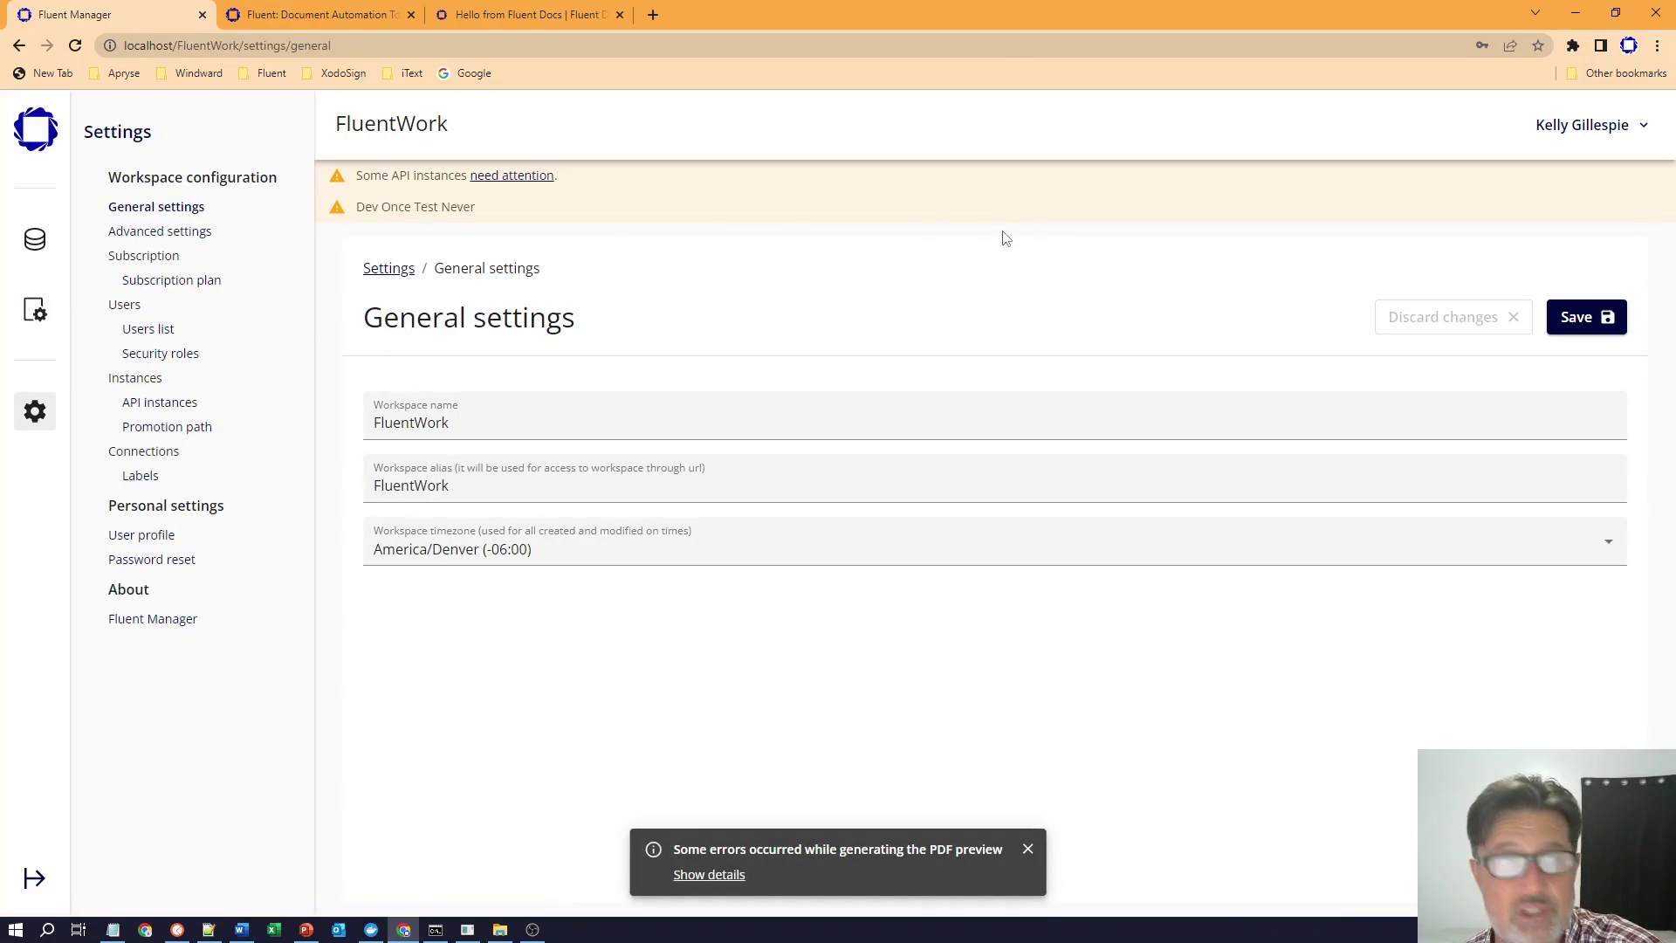
{"action": "left_click", "coordinate": [160, 232]}
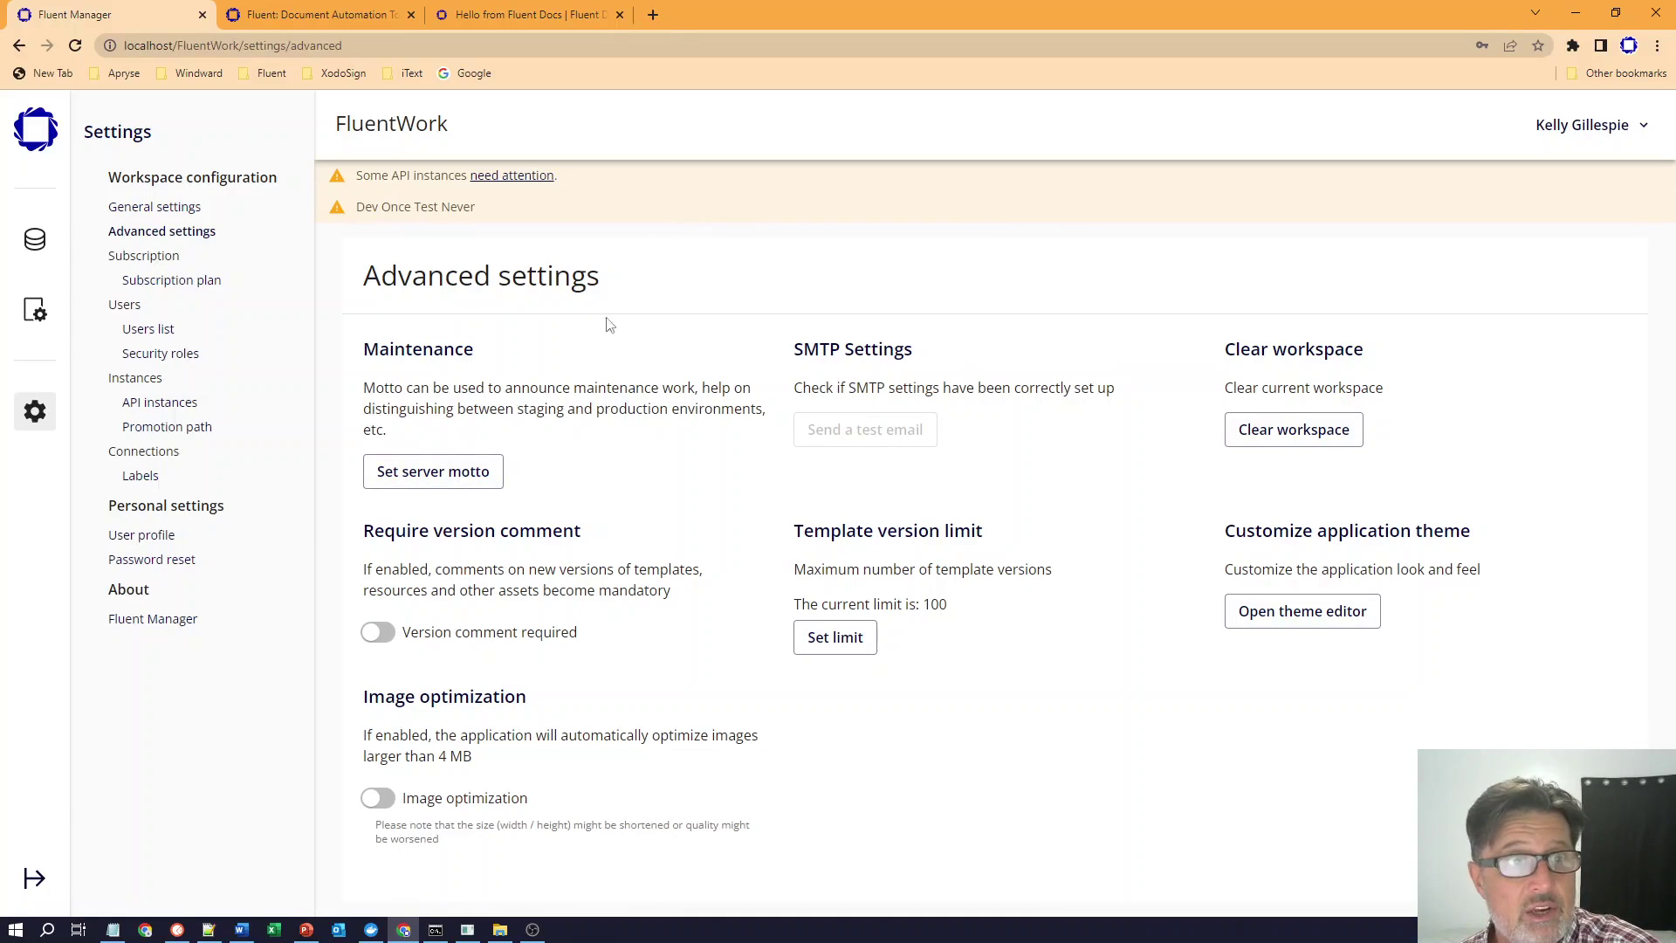
{"action": "left_click_drag", "start_coordinate": [239, 45], "coordinate": [185, 45]}
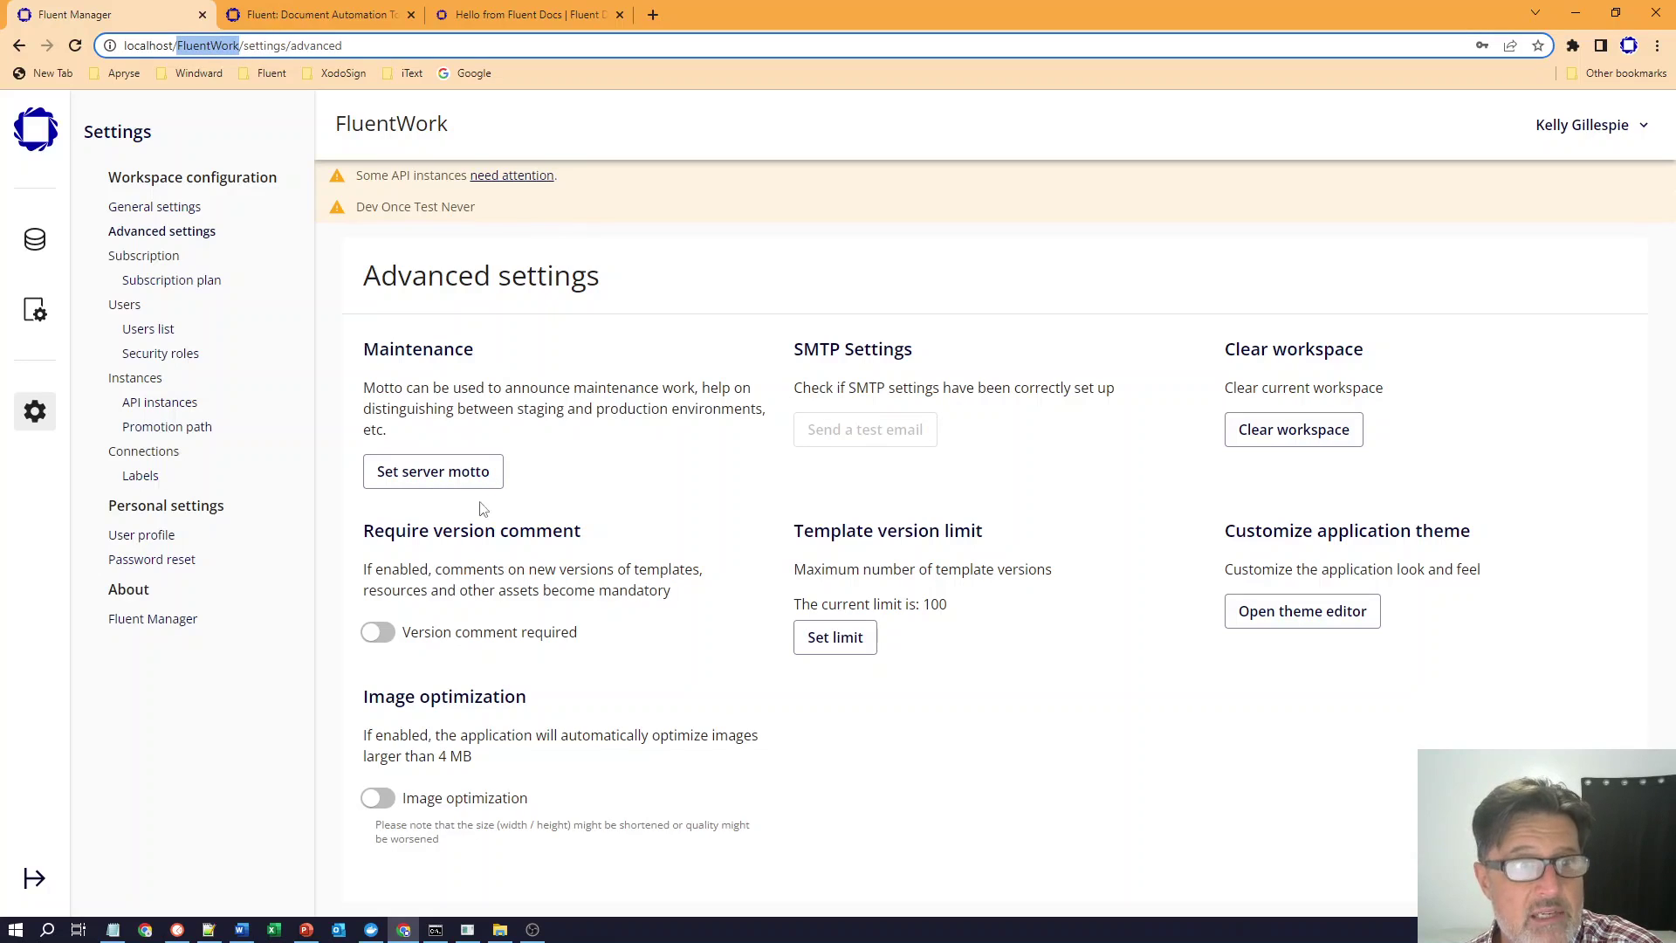
{"action": "left_click_drag", "start_coordinate": [480, 213], "coordinate": [342, 213]}
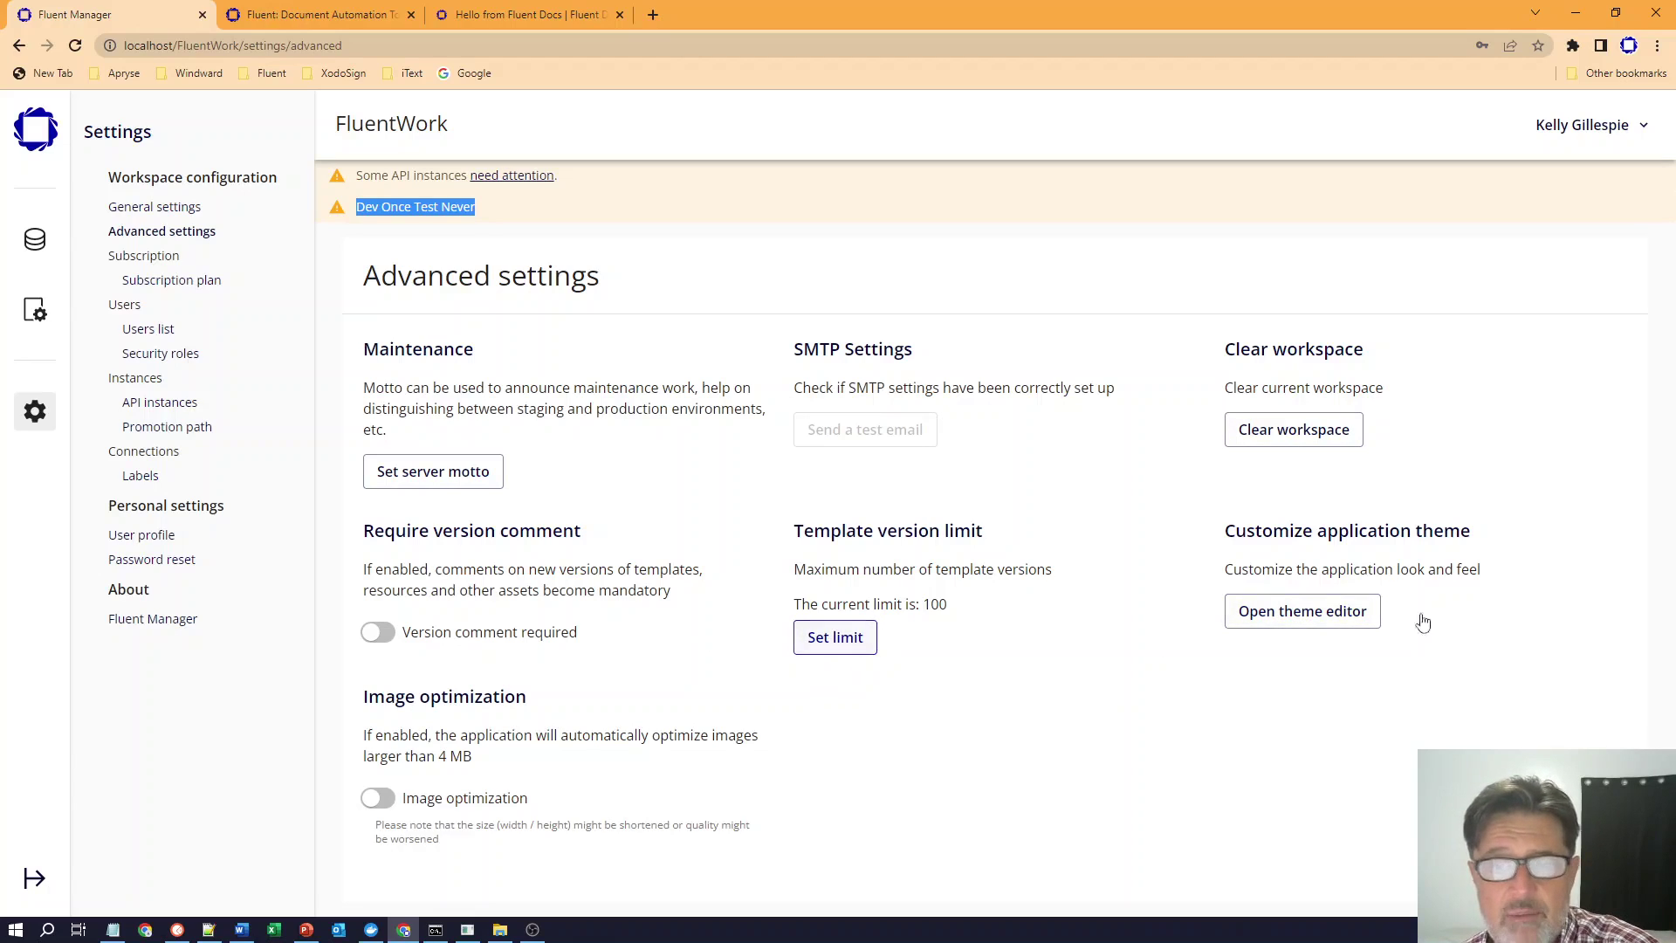
{"action": "left_click", "coordinate": [956, 609]}
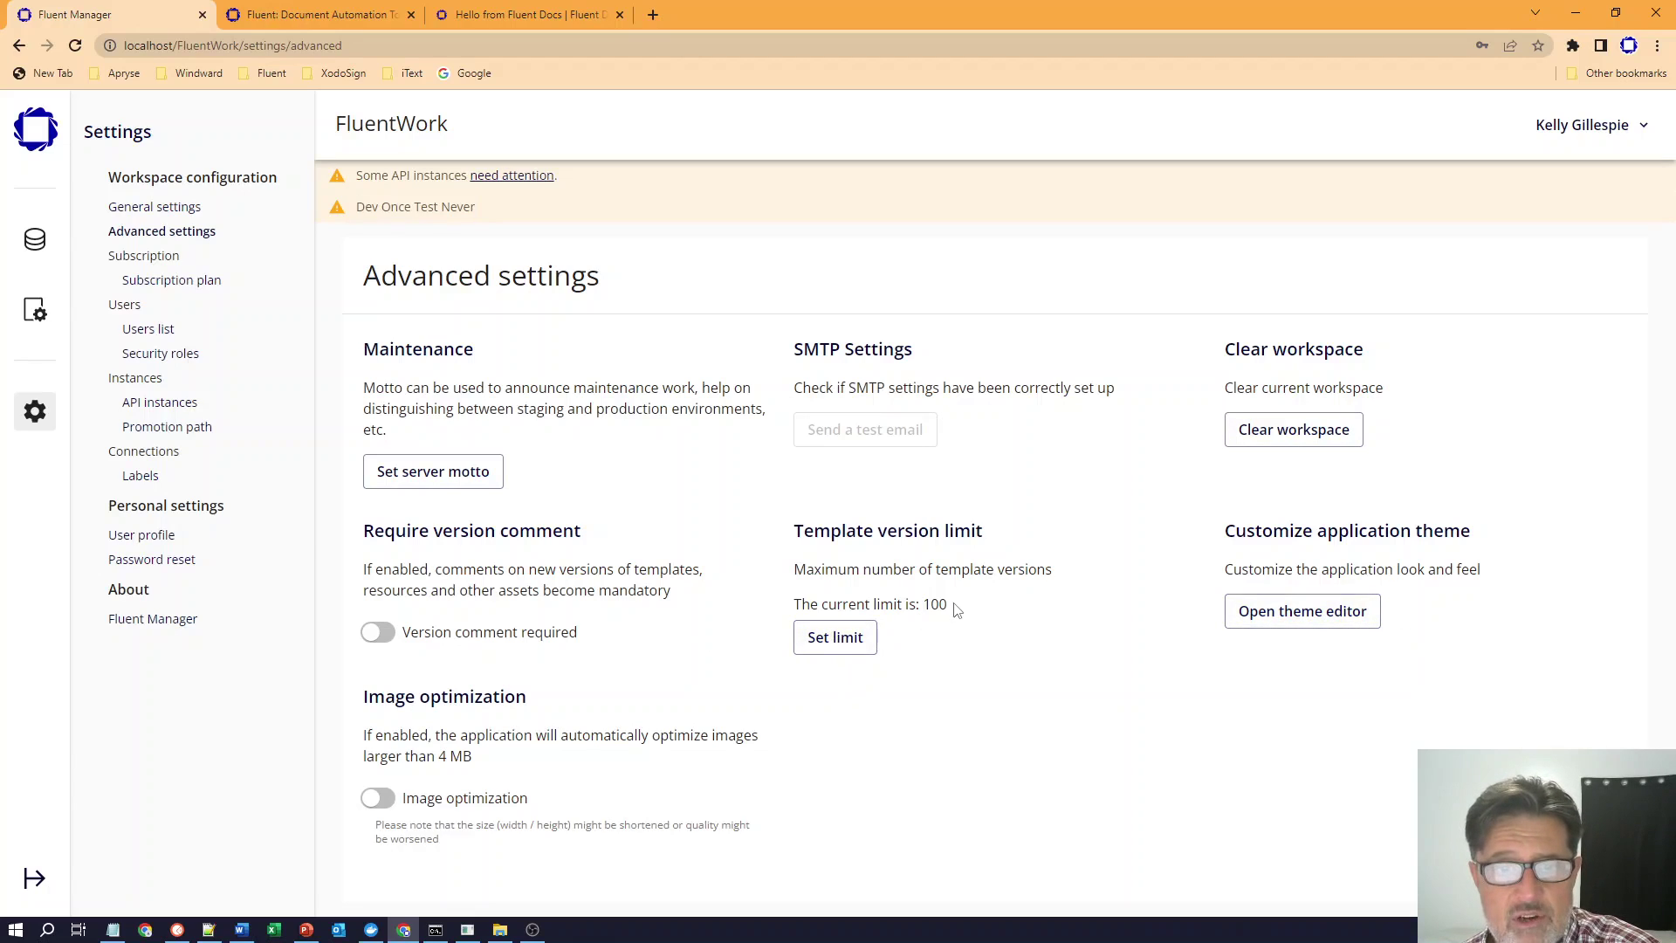
{"action": "left_click_drag", "start_coordinate": [956, 609], "coordinate": [783, 611]}
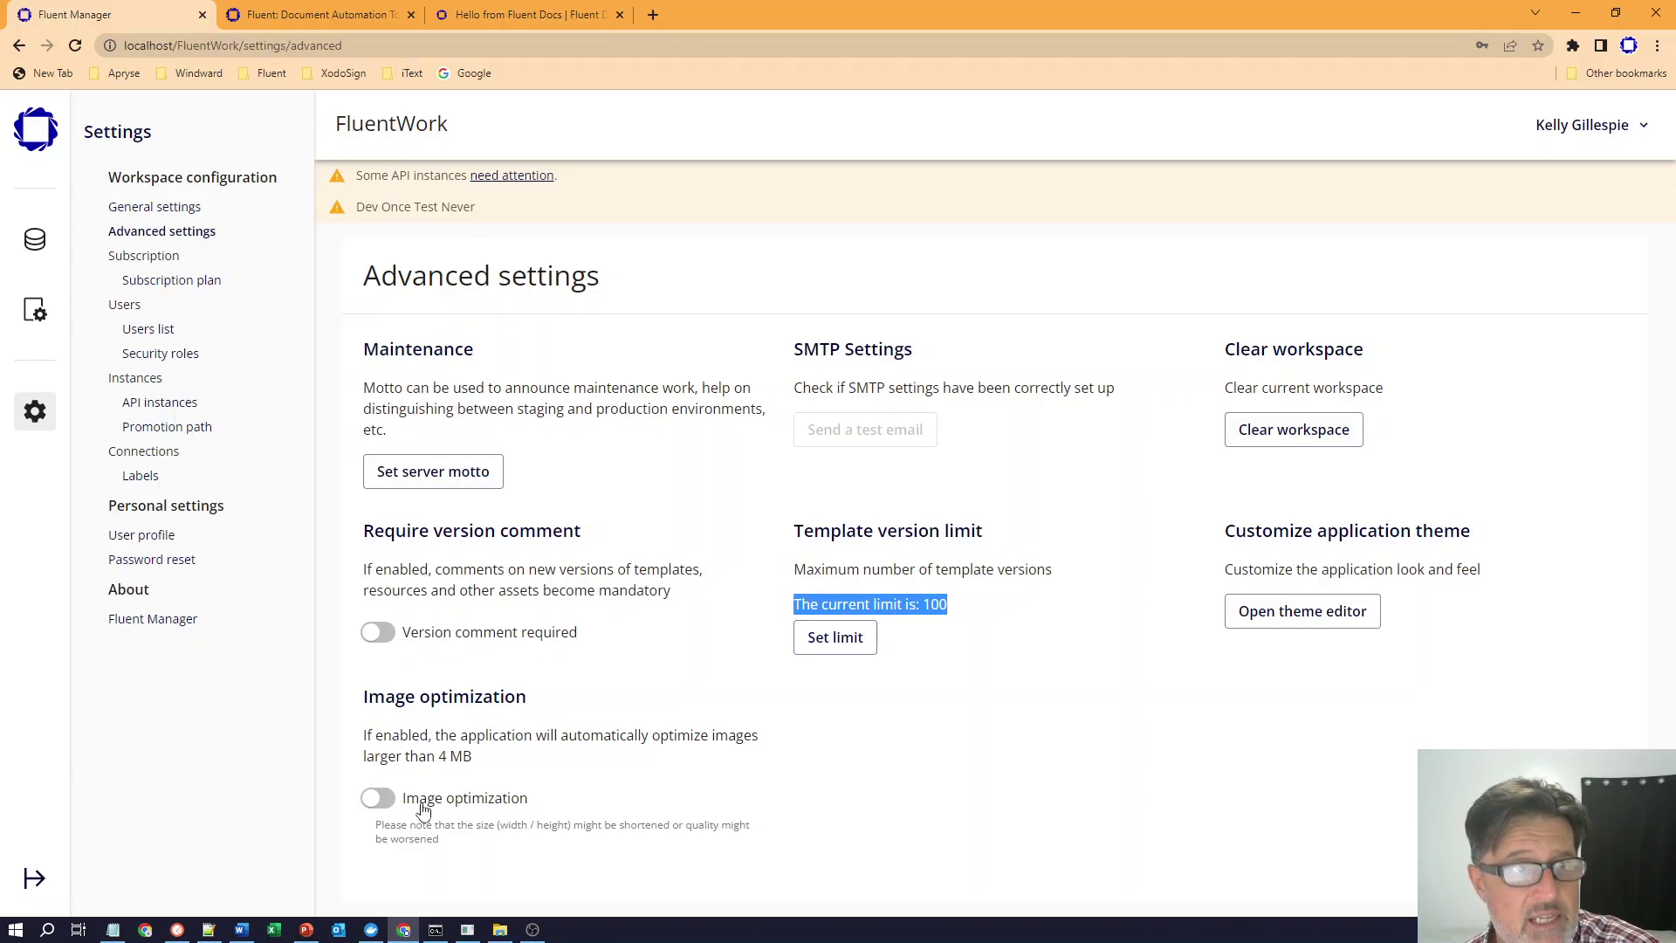
- Browse Users list and Security roles, showing the actions for NewRole and the Administrator user
{"action": "left_click", "coordinate": [150, 331]}
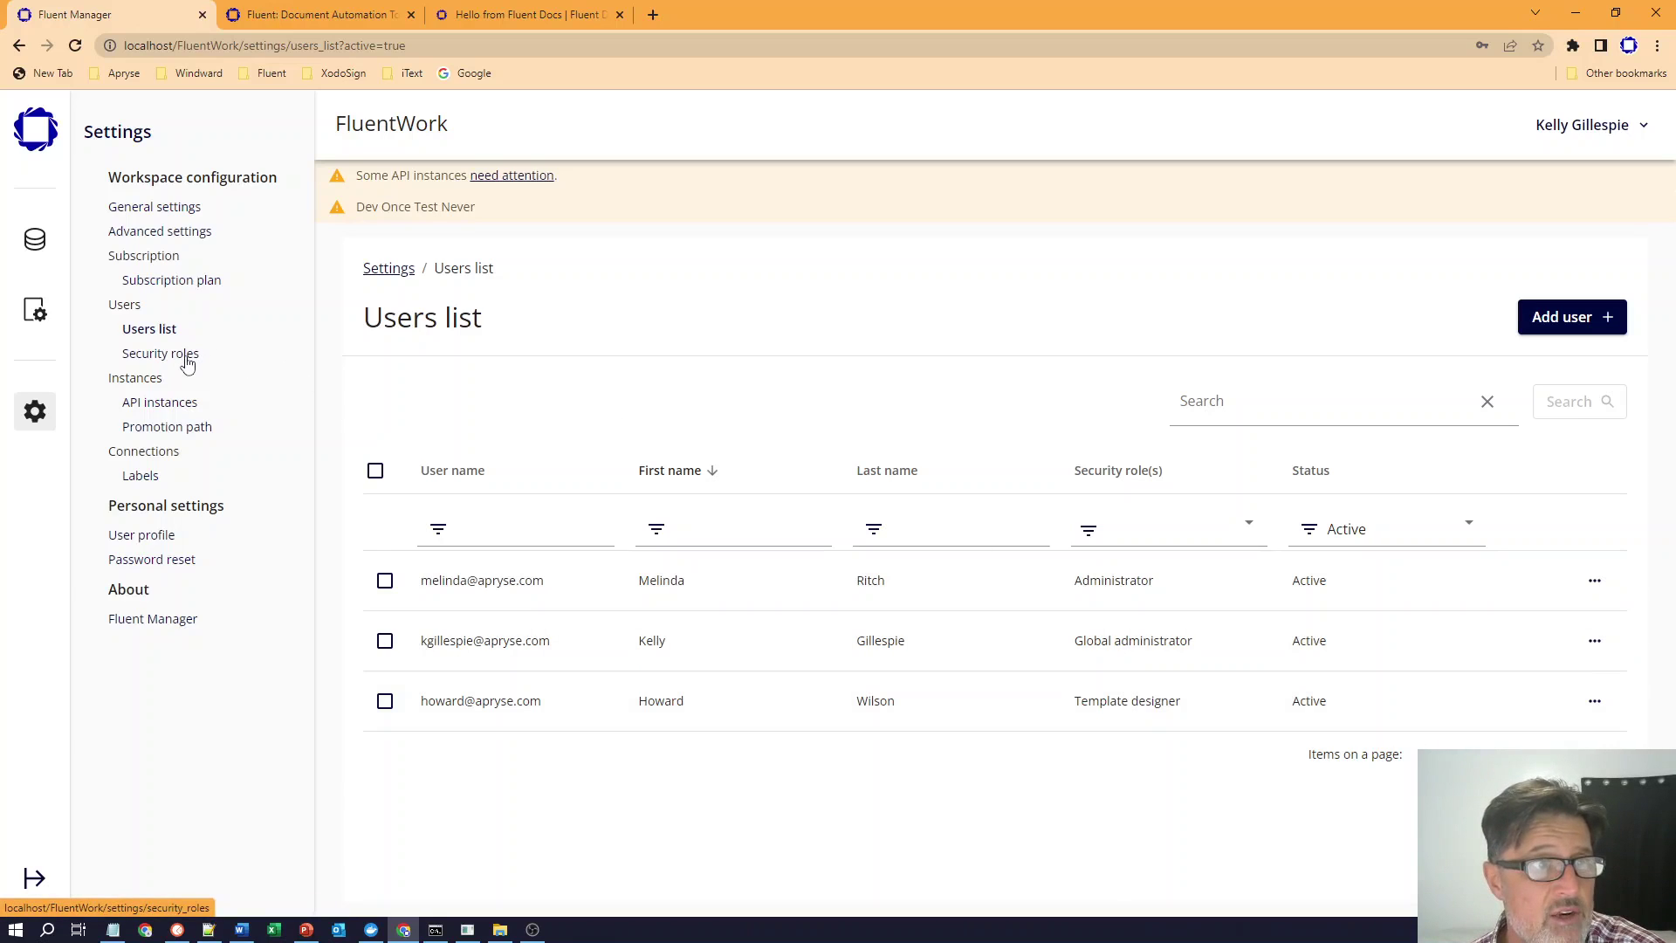
{"action": "left_click", "coordinate": [185, 355]}
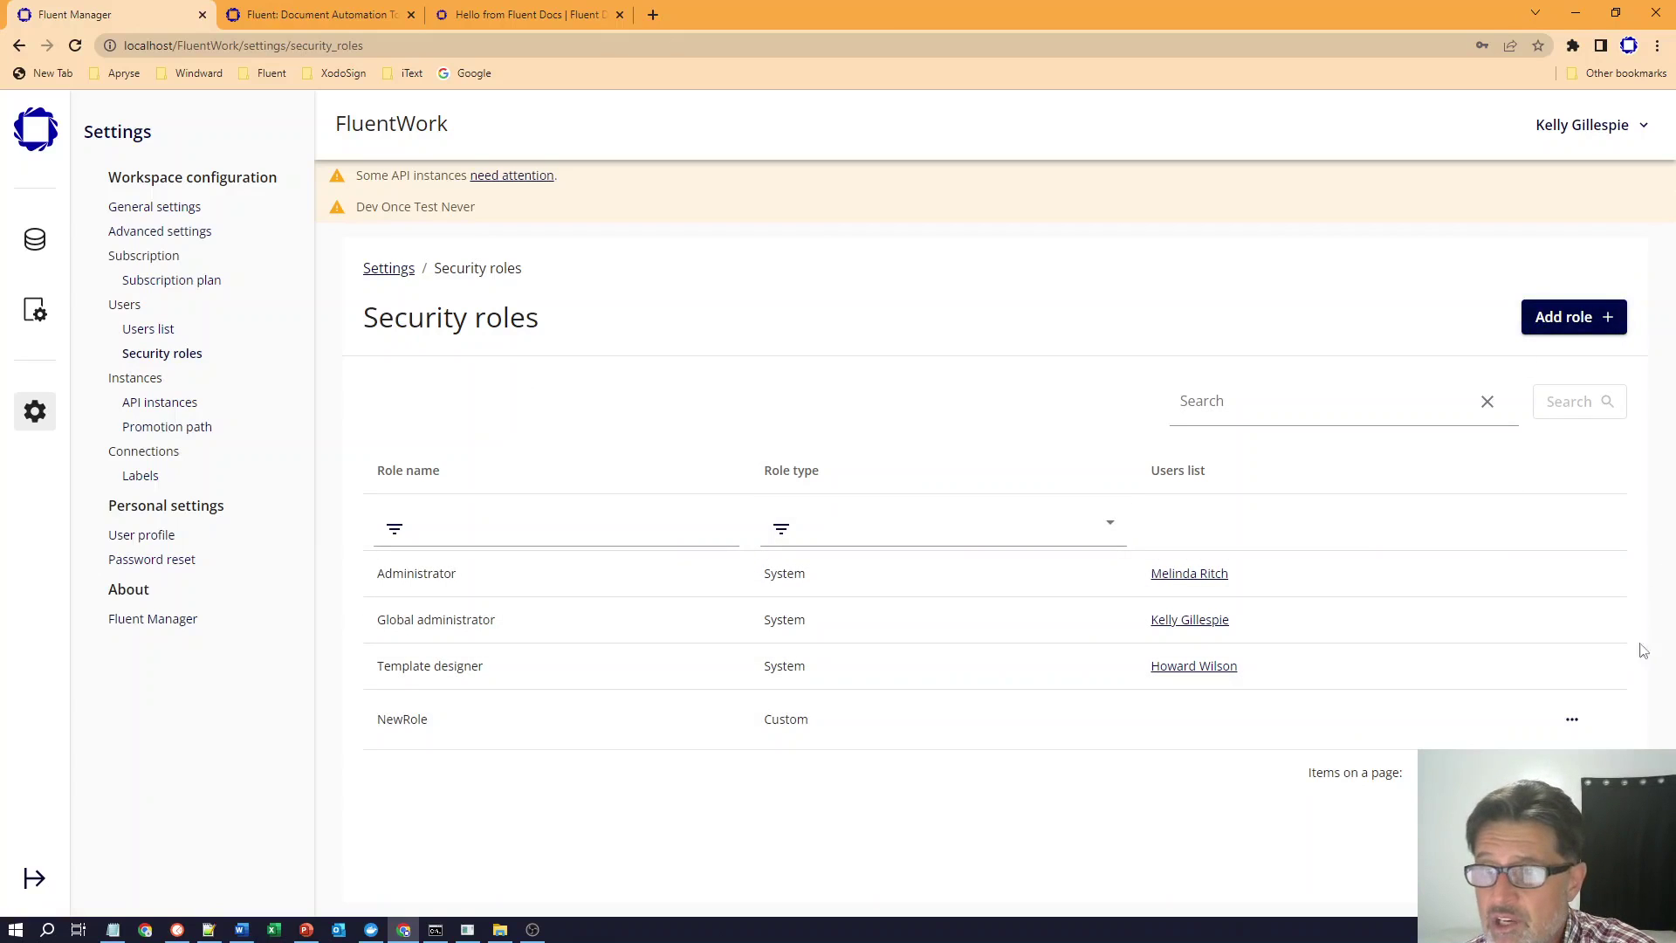
{"action": "left_click", "coordinate": [1572, 720]}
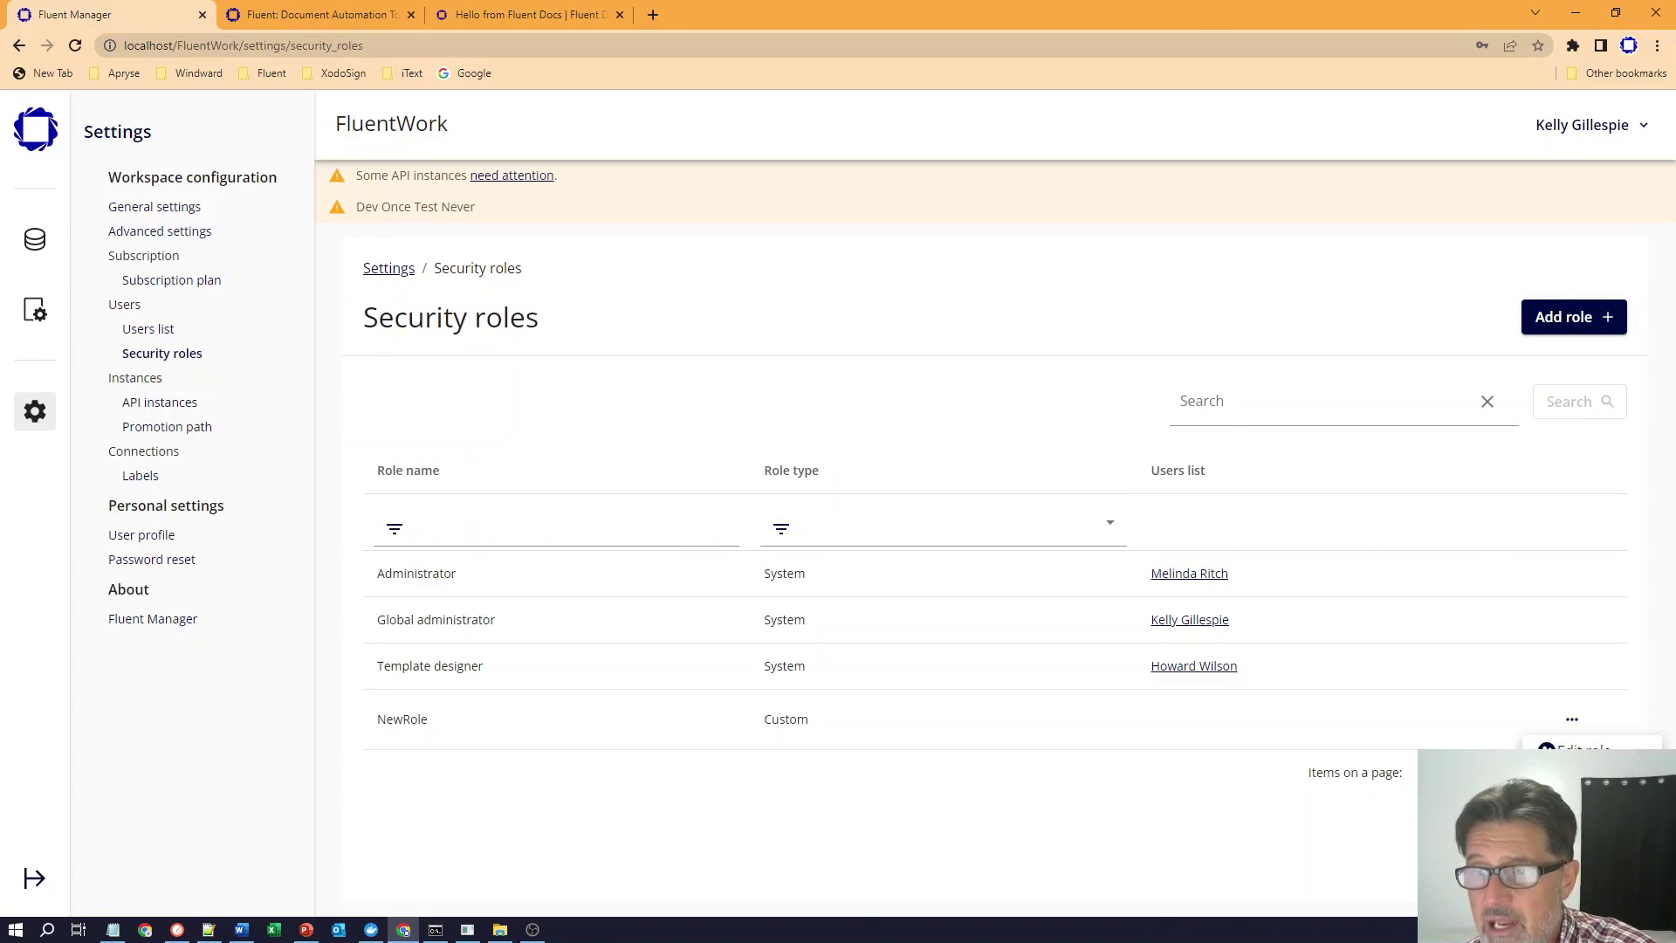
{"action": "left_click", "coordinate": [158, 330]}
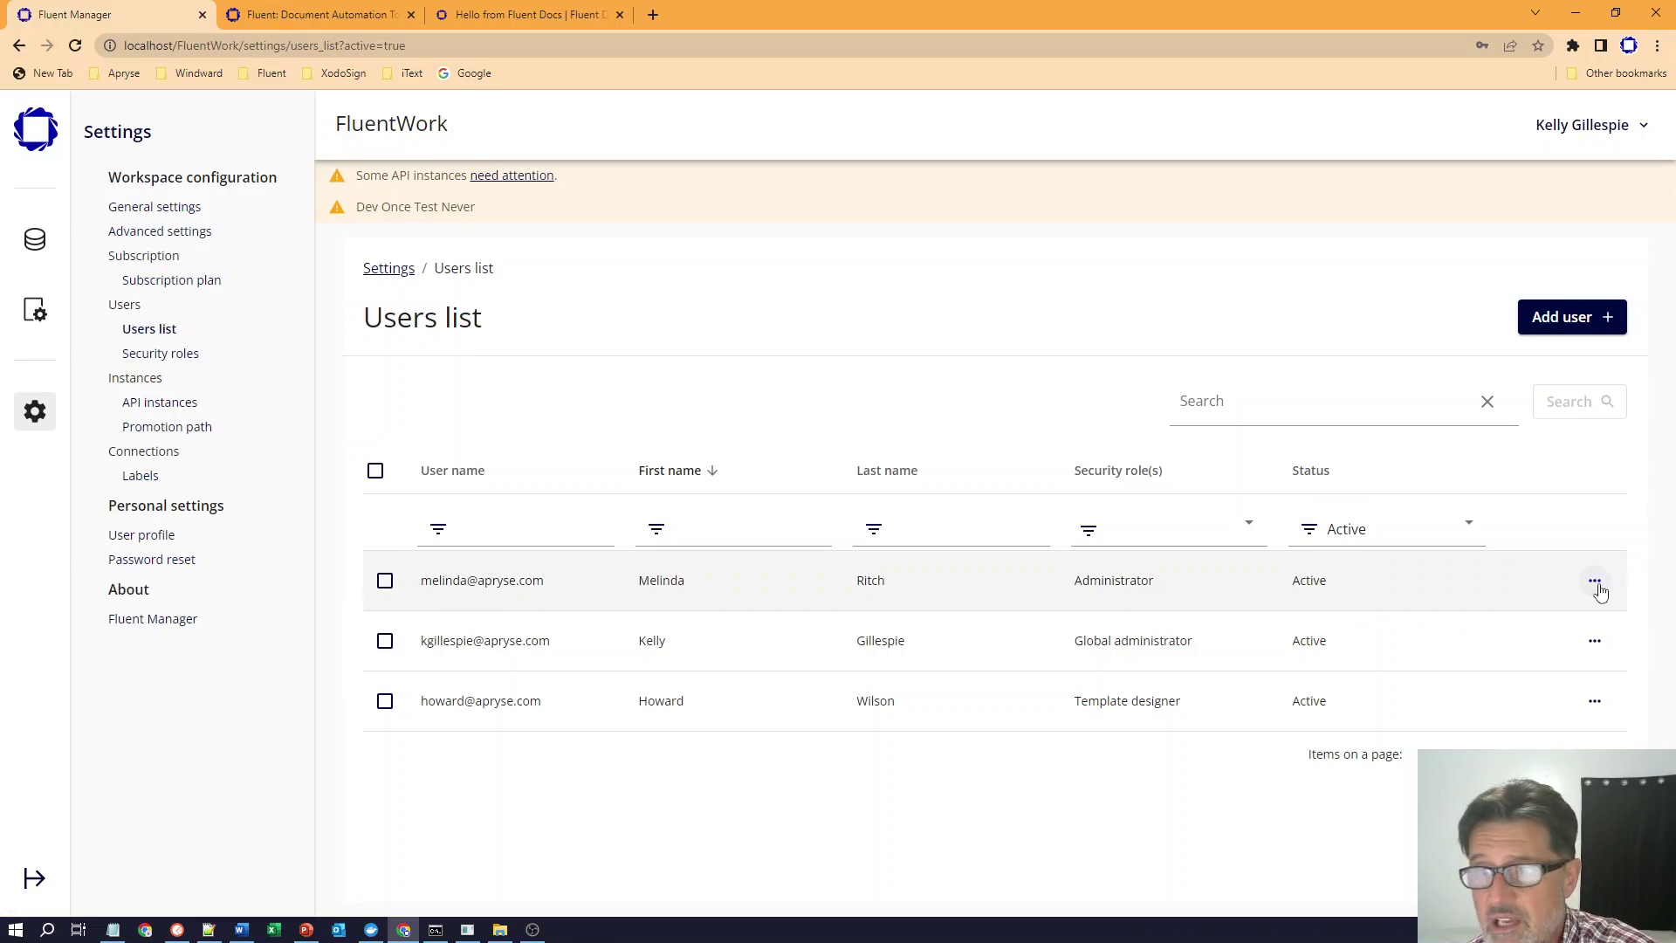
{"action": "left_click", "coordinate": [1594, 580]}
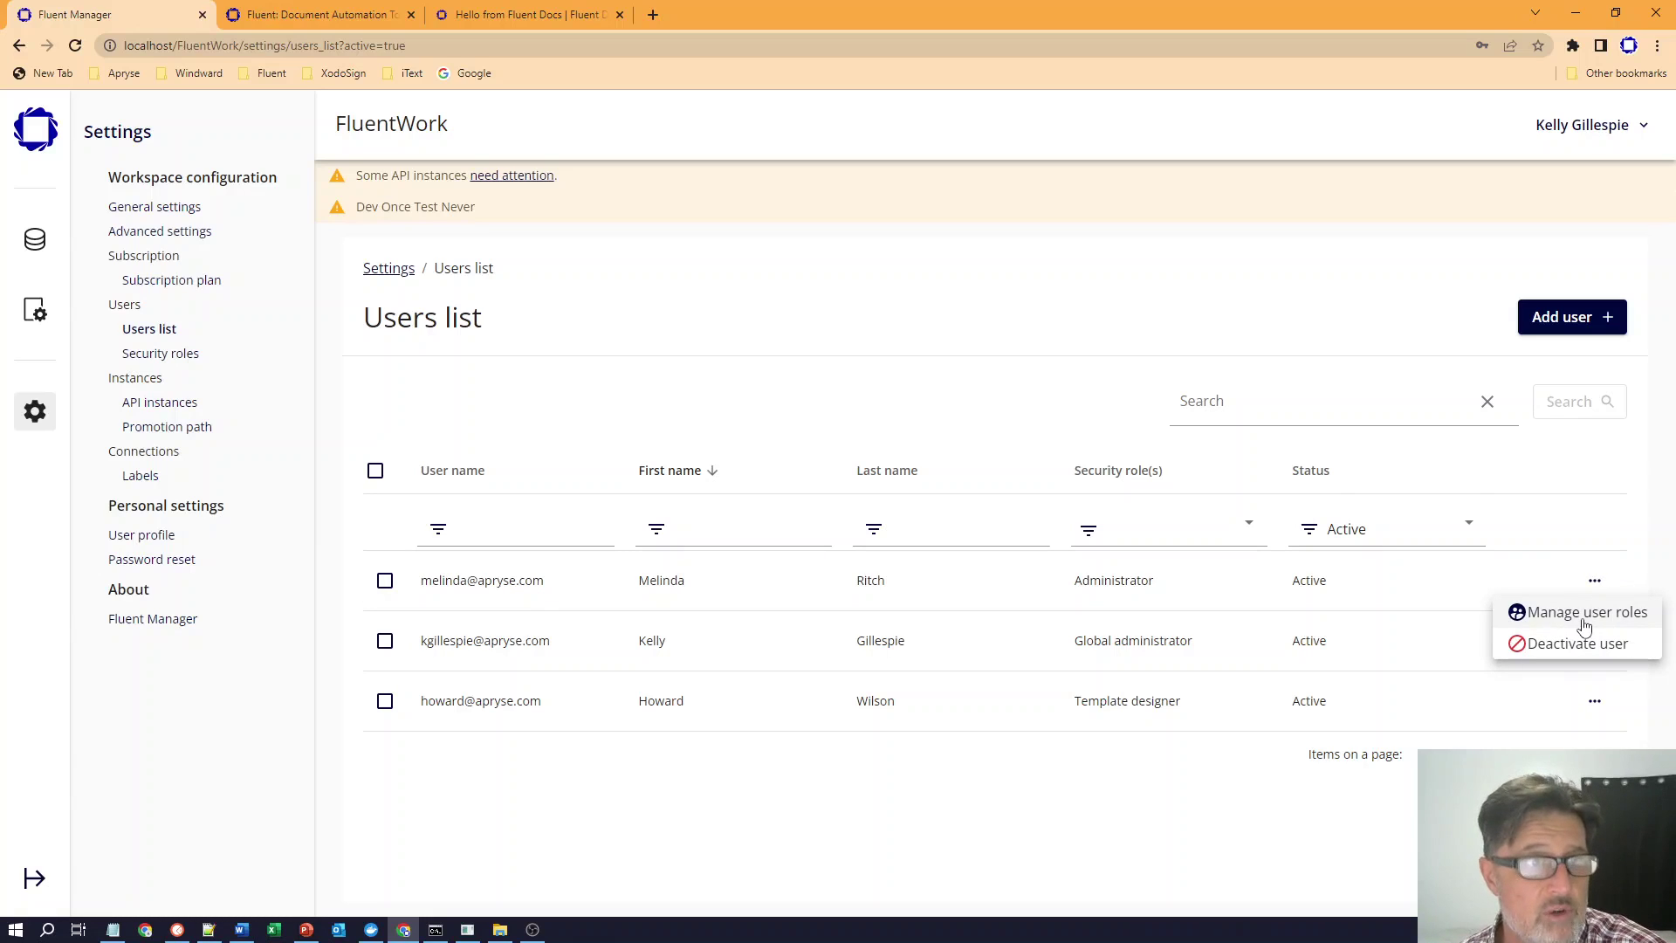
- View the Production, QA and Development API instances and cancel a new instance connection
{"action": "left_click", "coordinate": [161, 406]}
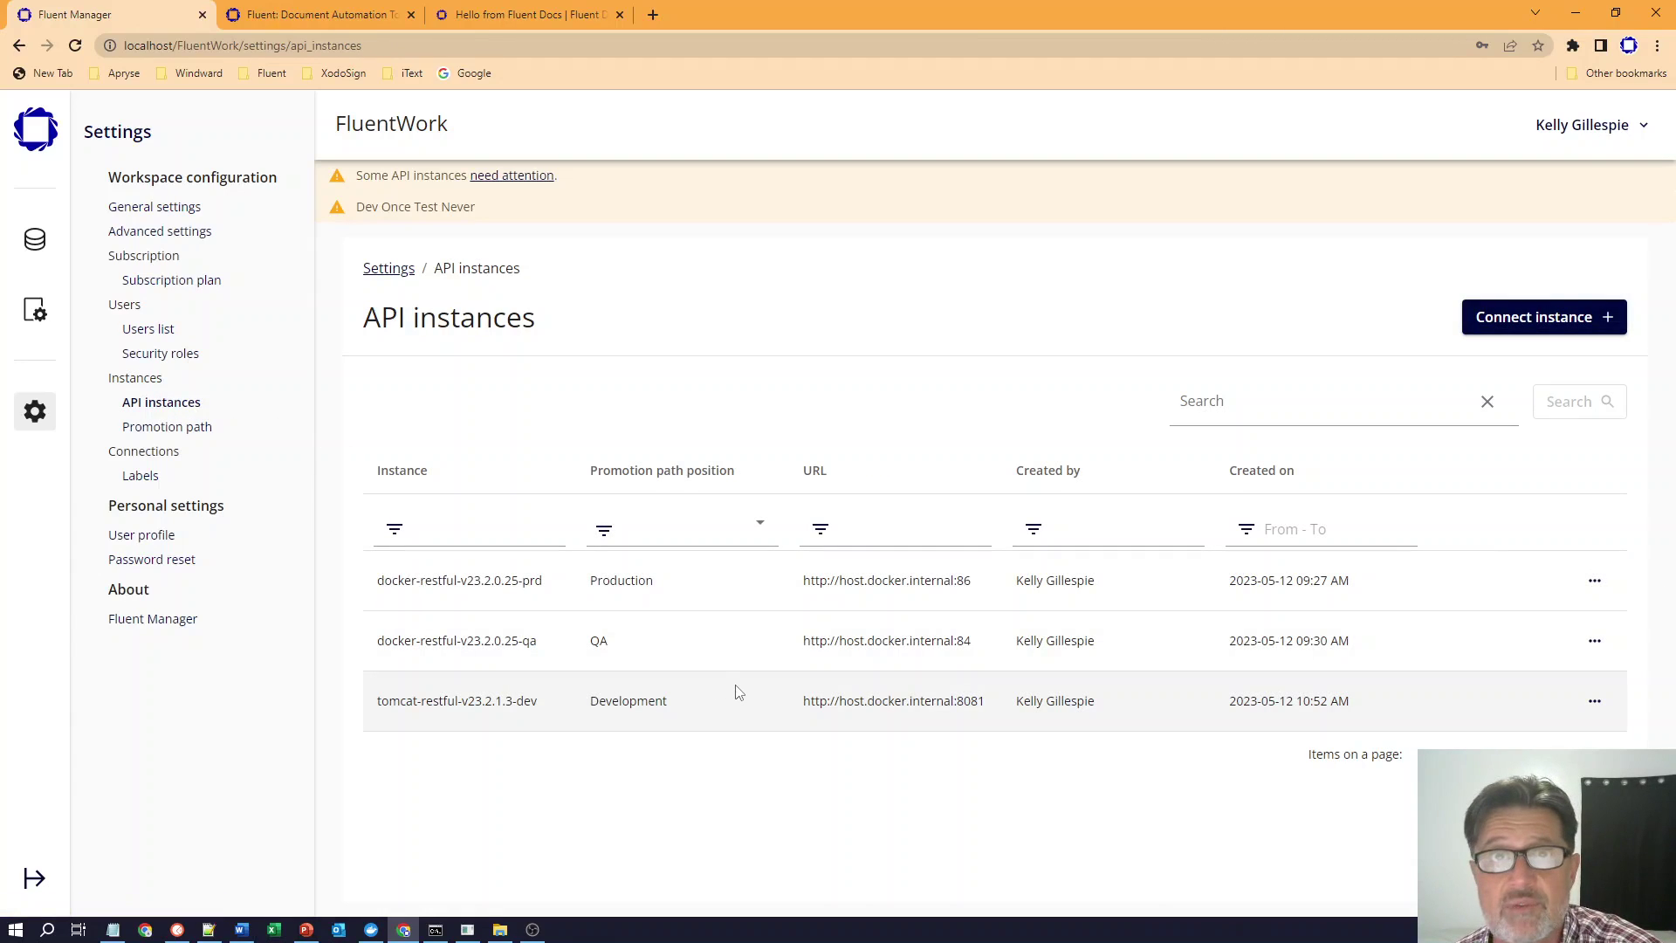
{"action": "left_click", "coordinate": [1534, 316]}
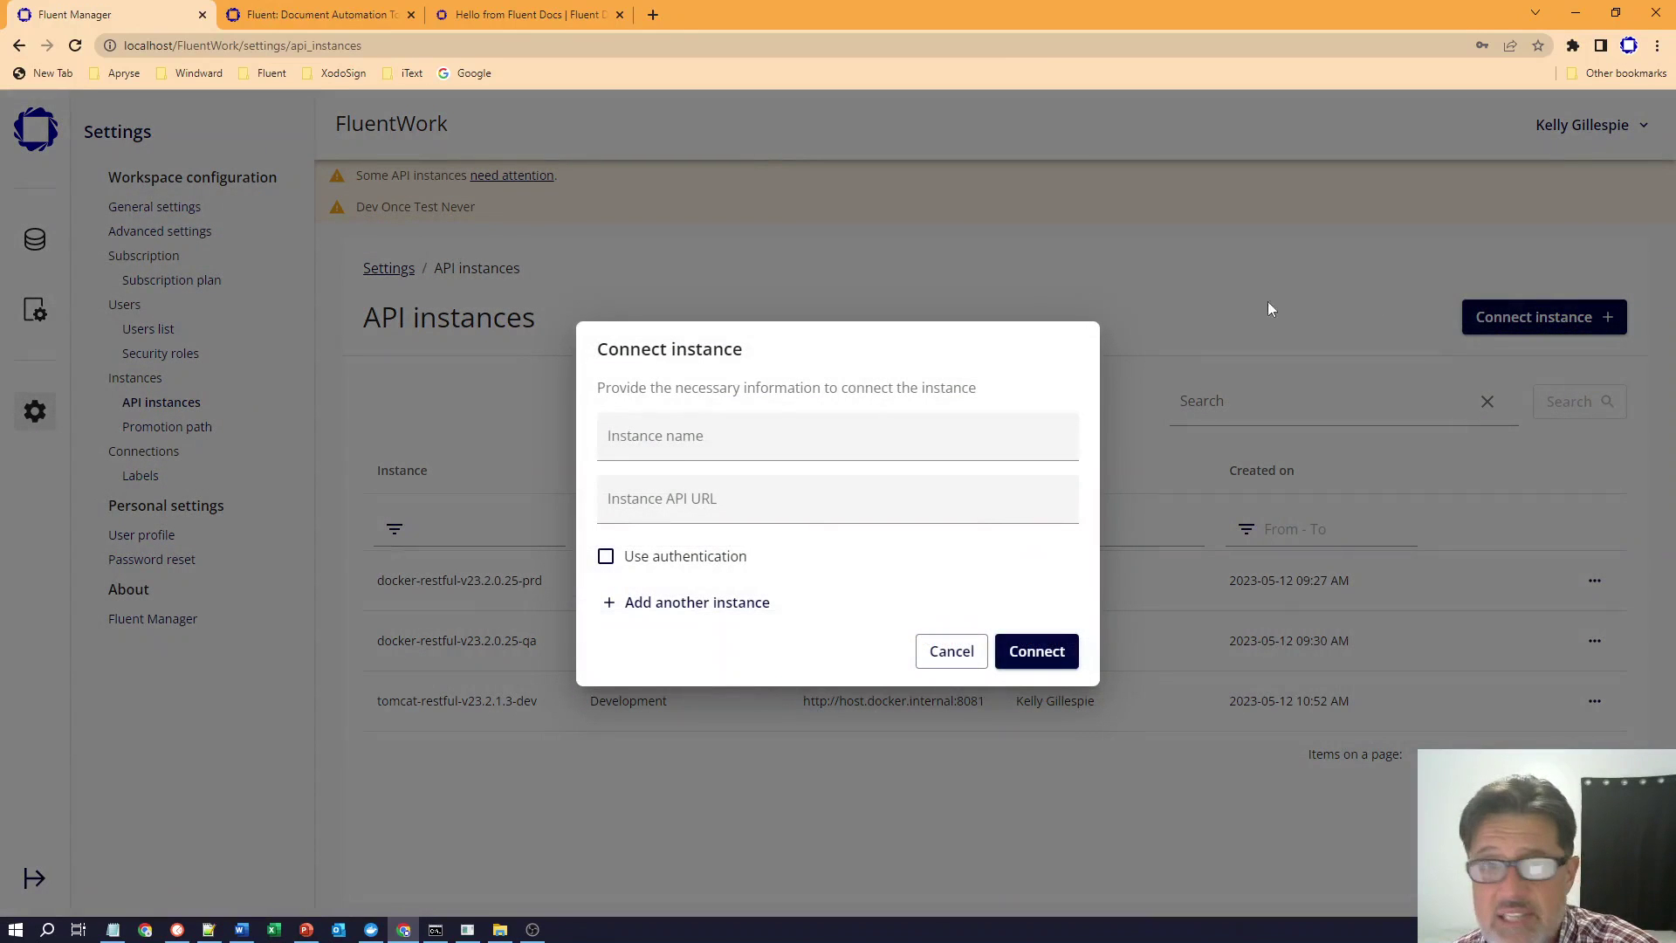
{"action": "left_click", "coordinate": [678, 432]}
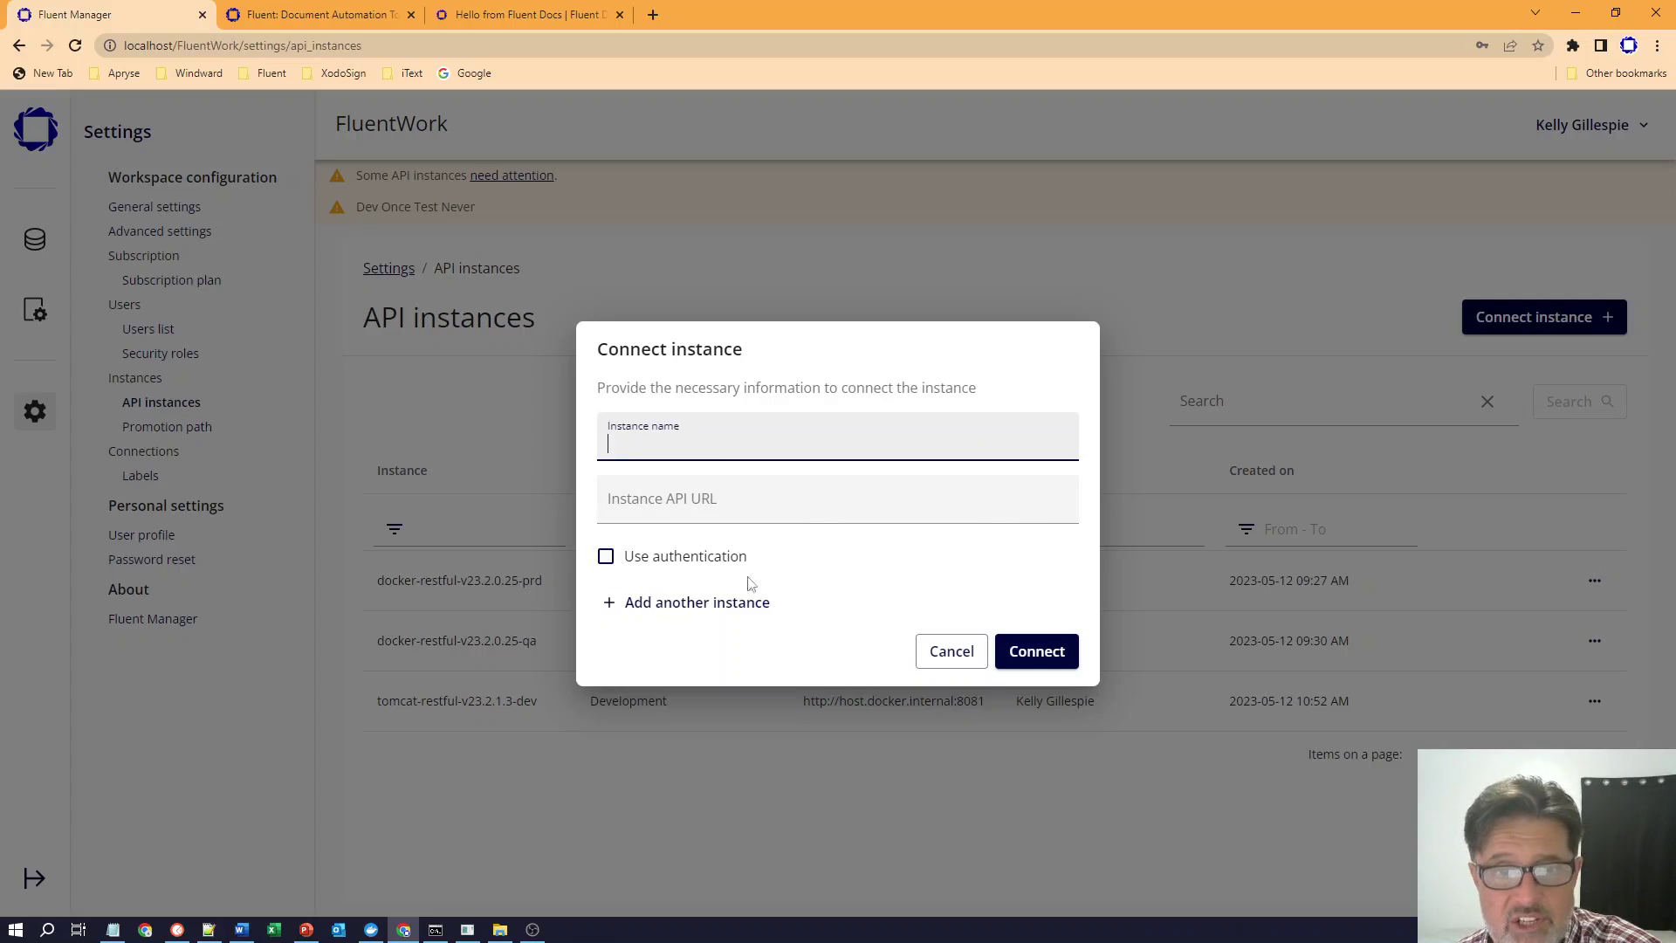
{"action": "left_click", "coordinate": [952, 653]}
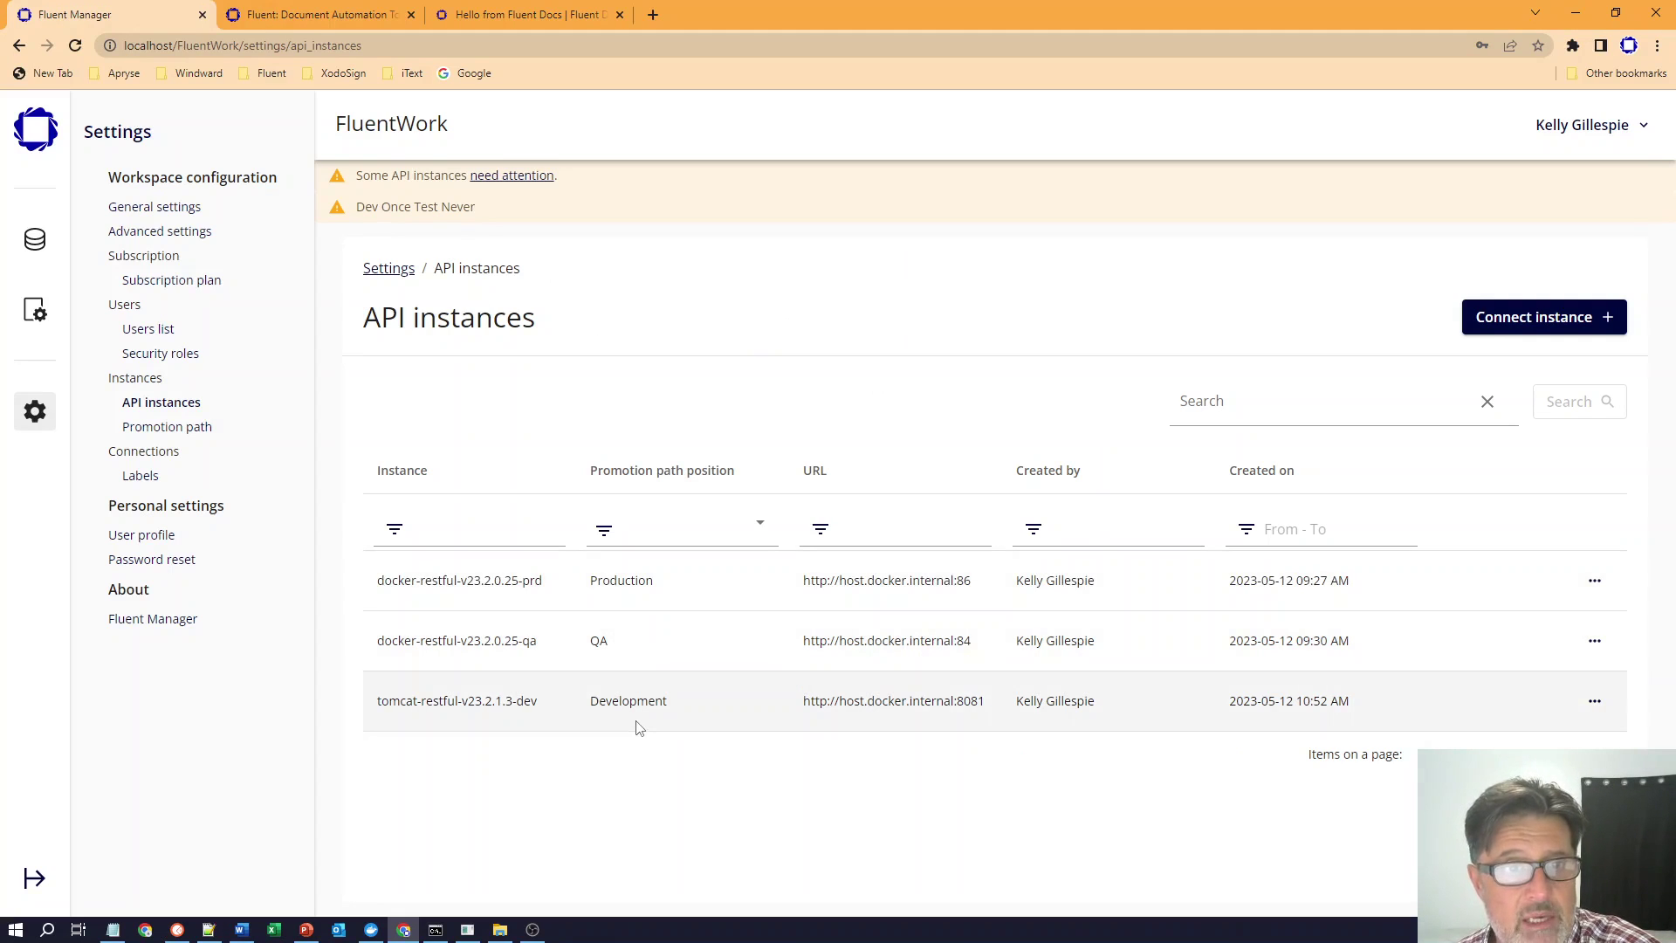
{"action": "left_click", "coordinate": [192, 435]}
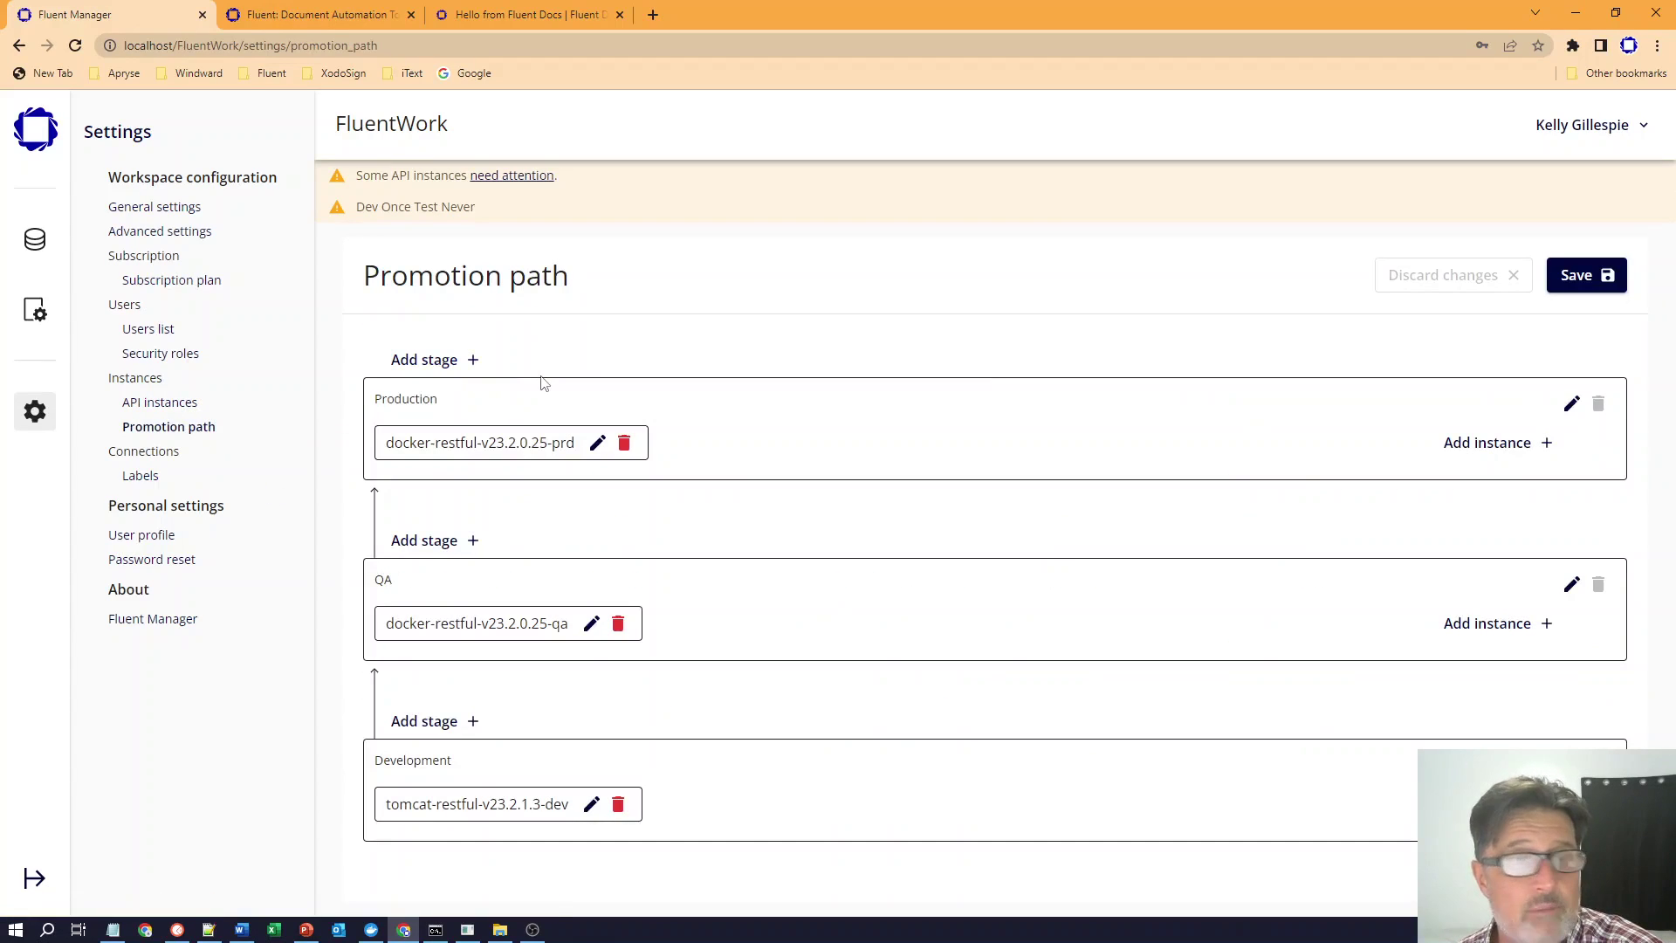
{"action": "left_click", "coordinate": [443, 361]}
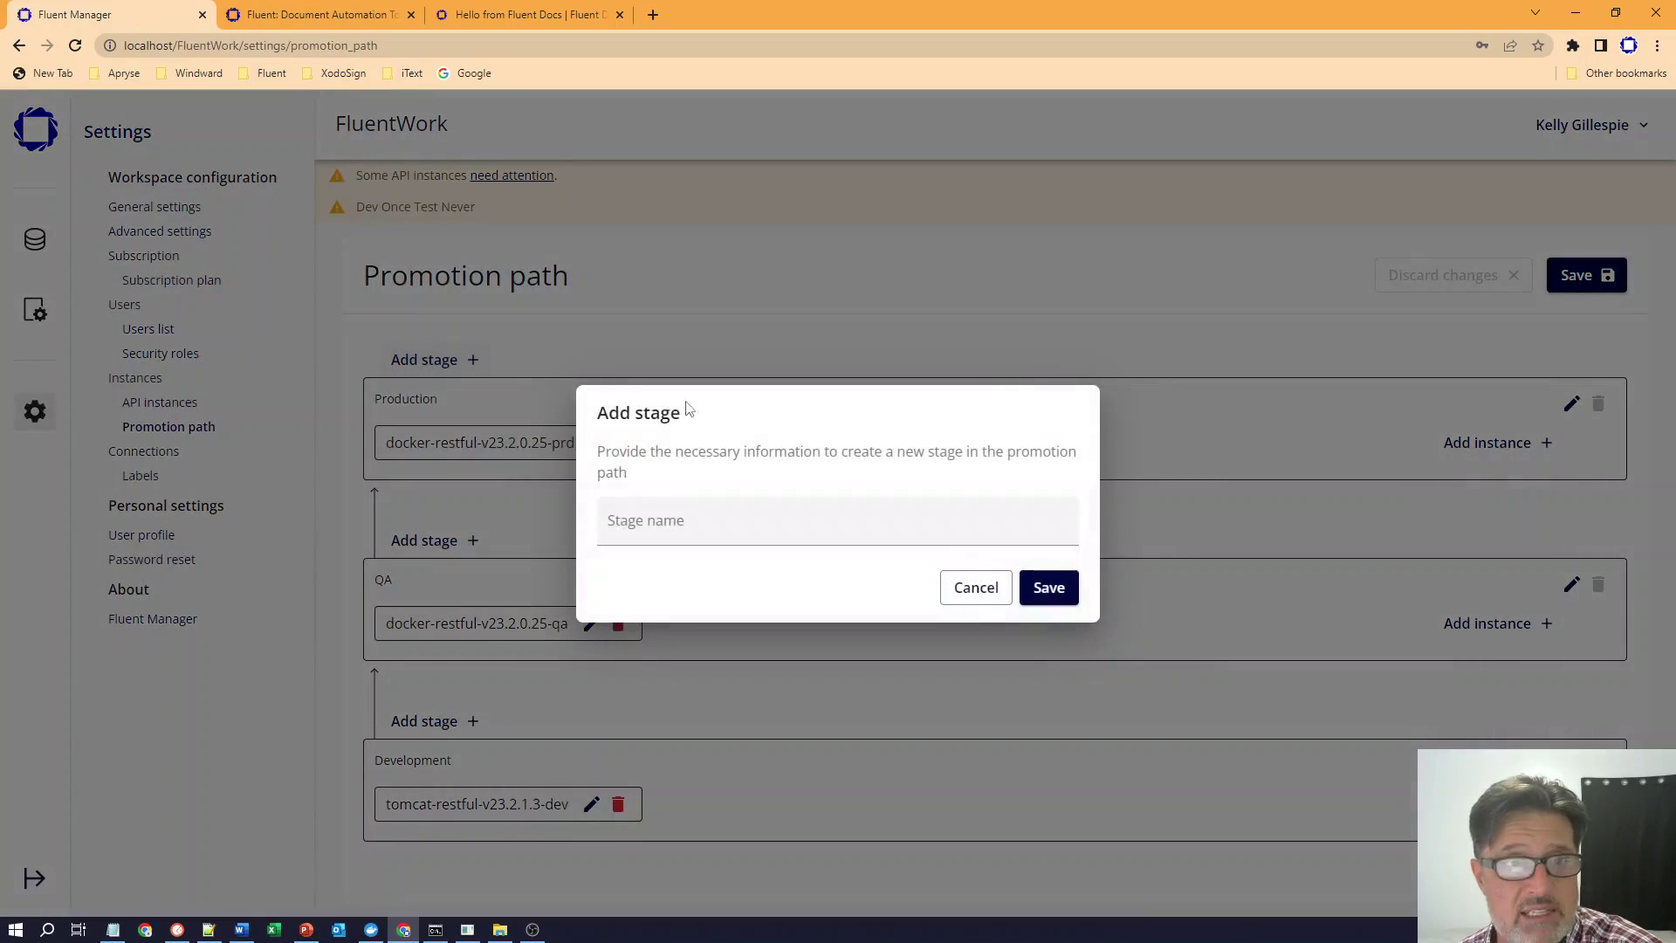
{"action": "left_click", "coordinate": [944, 595]}
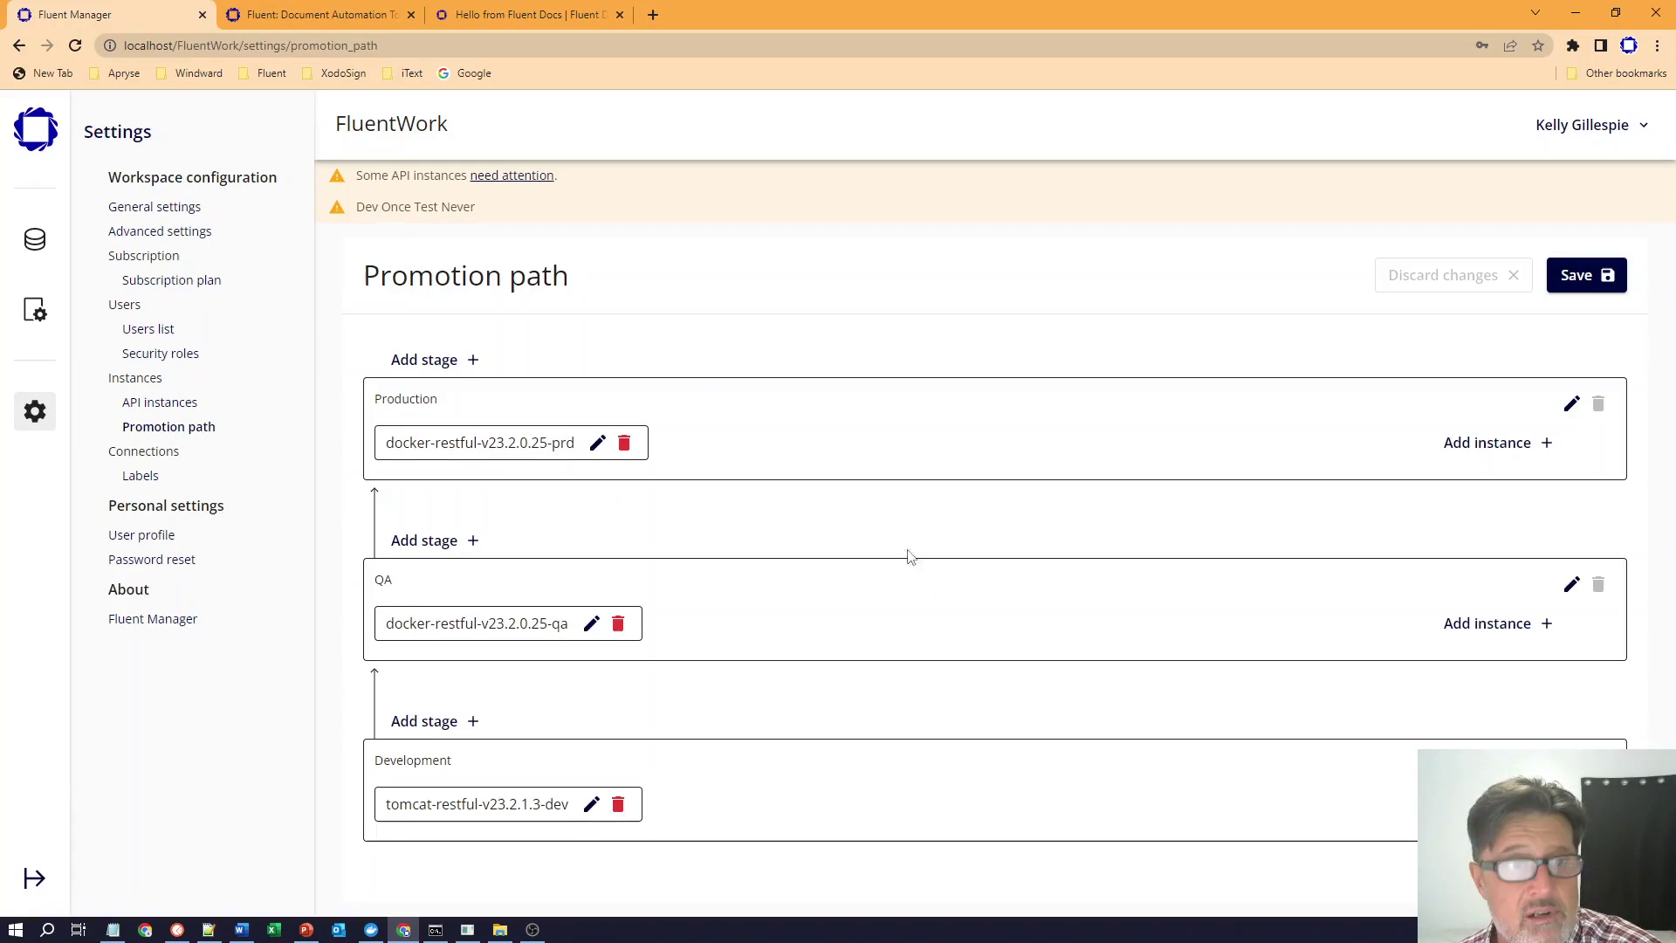
{"action": "left_click", "coordinate": [1521, 447]}
{"action": "left_click", "coordinate": [1047, 616]}
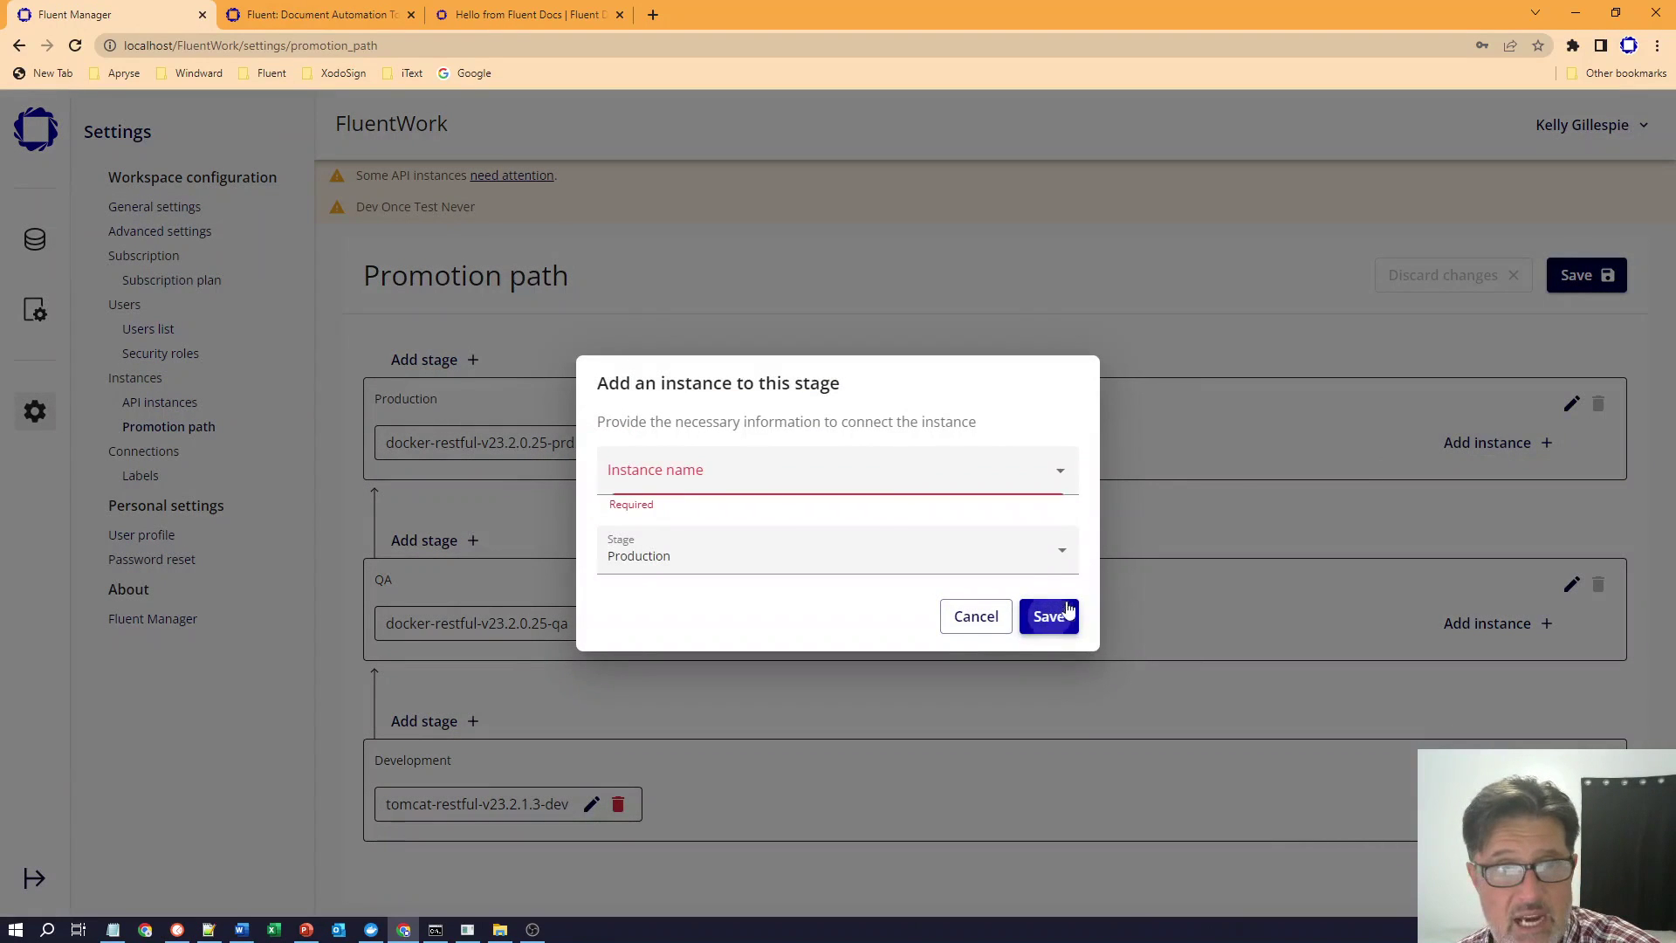
{"action": "left_click", "coordinate": [972, 629]}
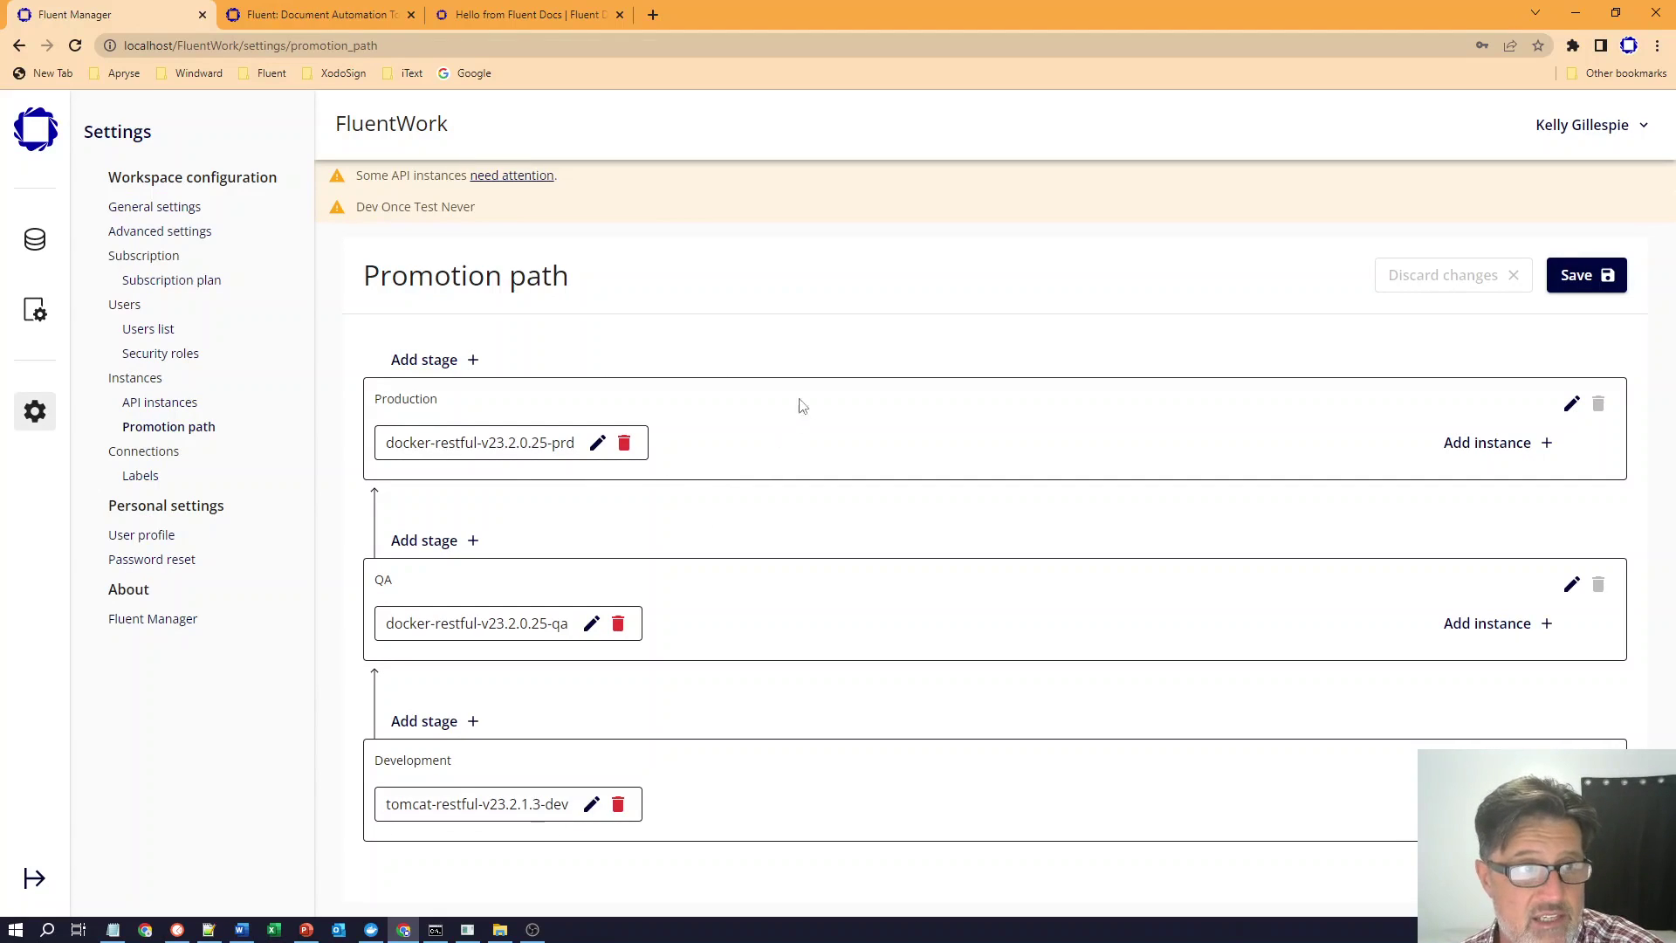
- Visit Labels, User profile and About (version 23.2.0), then return to Templates
{"action": "left_click", "coordinate": [129, 477]}
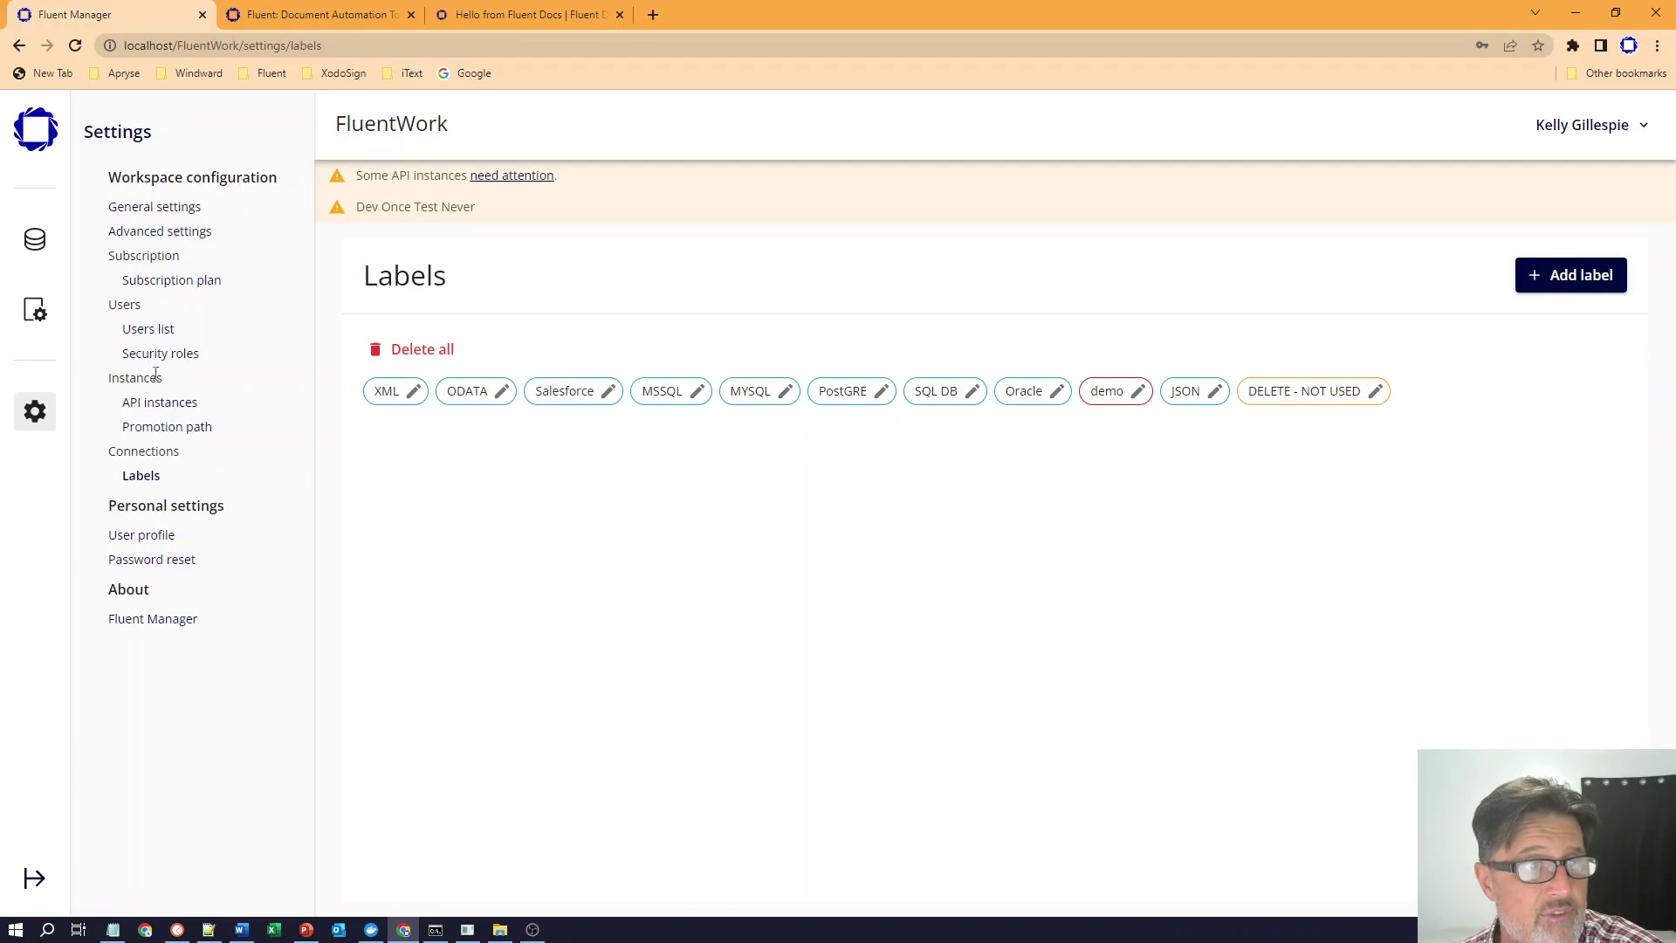
{"action": "left_click", "coordinate": [154, 539]}
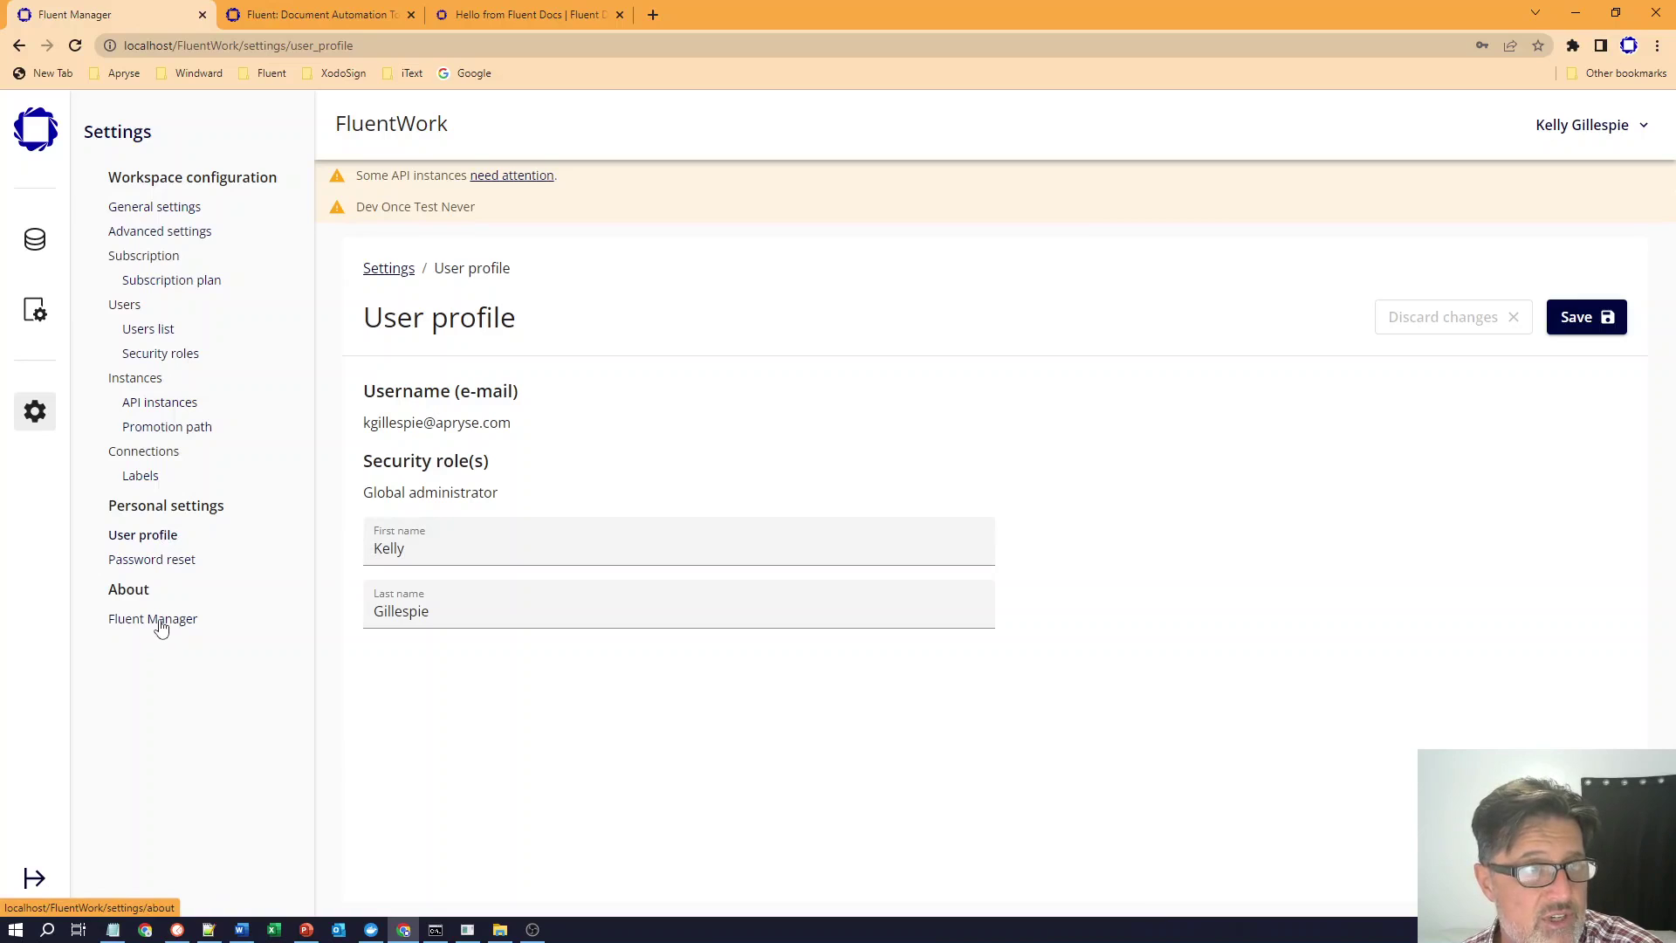
{"action": "left_click", "coordinate": [157, 622]}
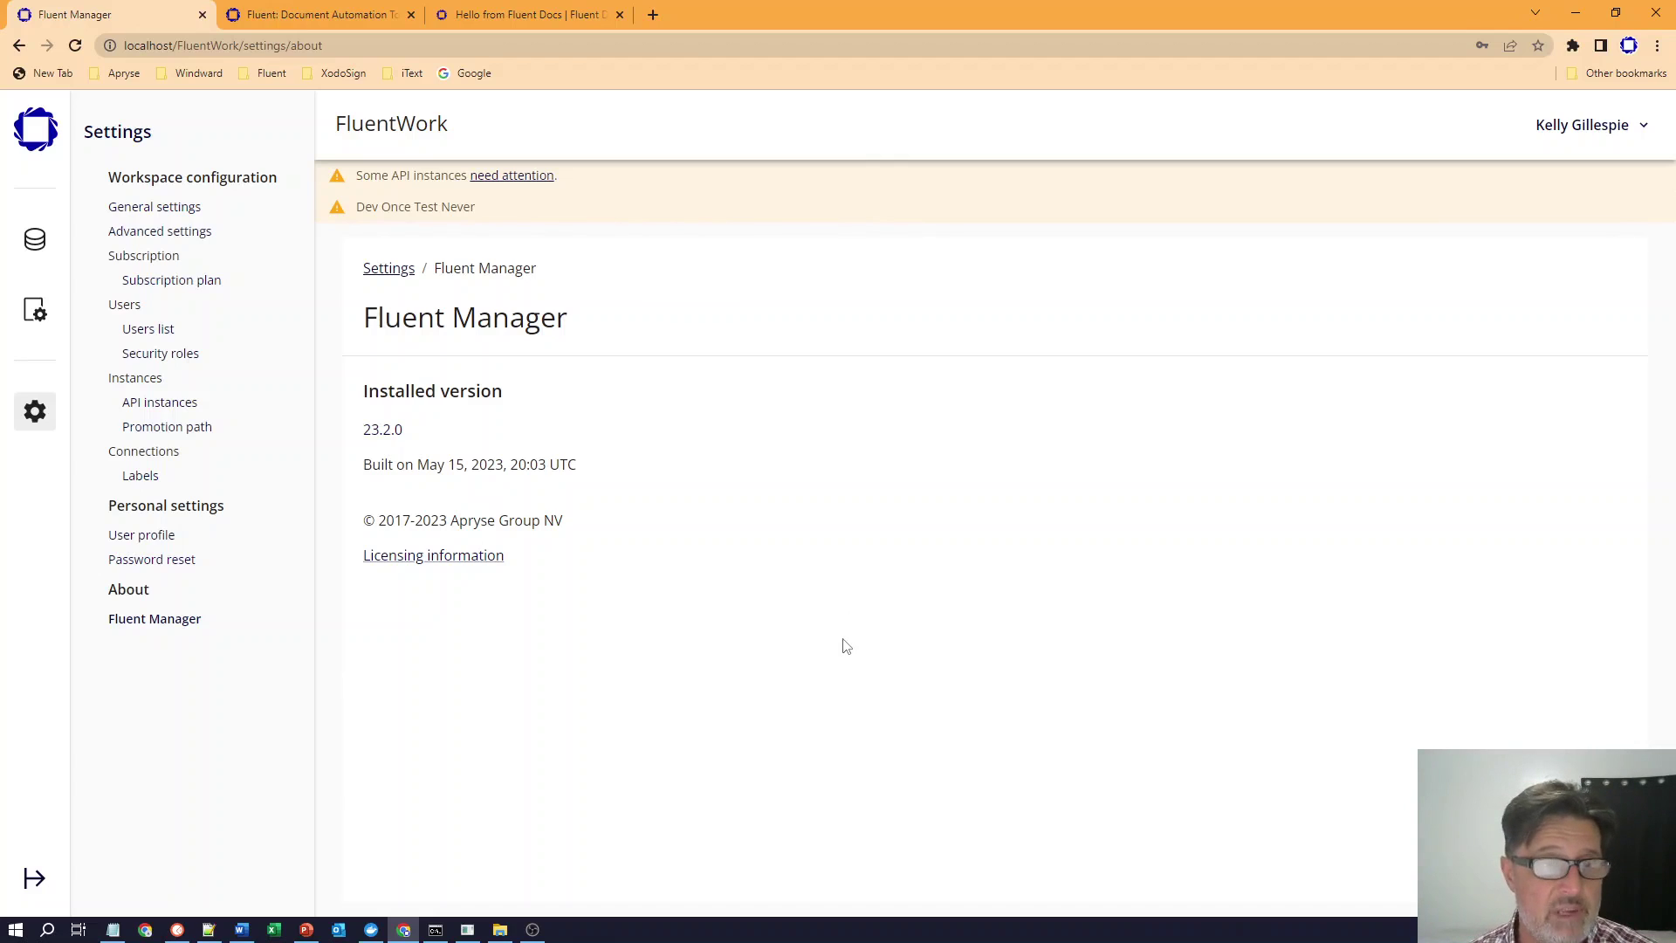
{"action": "left_click", "coordinate": [35, 310]}
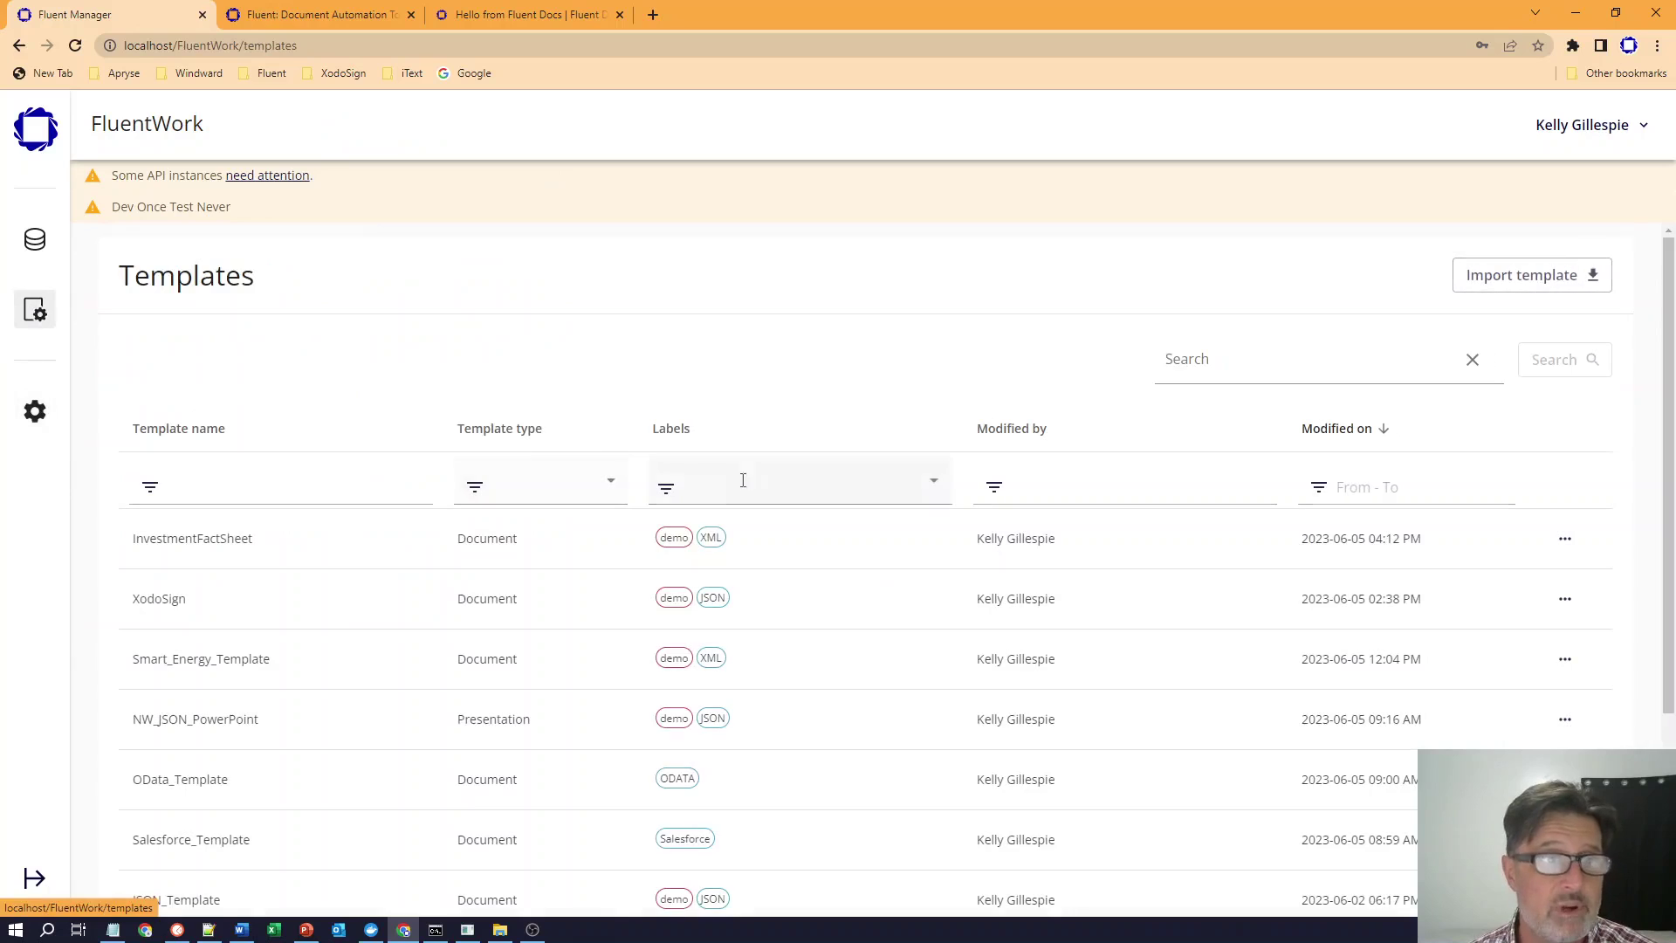
- In FluentRequestBodyXML.json, highlight the pdf OutputFormat line and Smart_Energy_Template name, then select all
{"action": "left_click", "coordinate": [210, 933]}
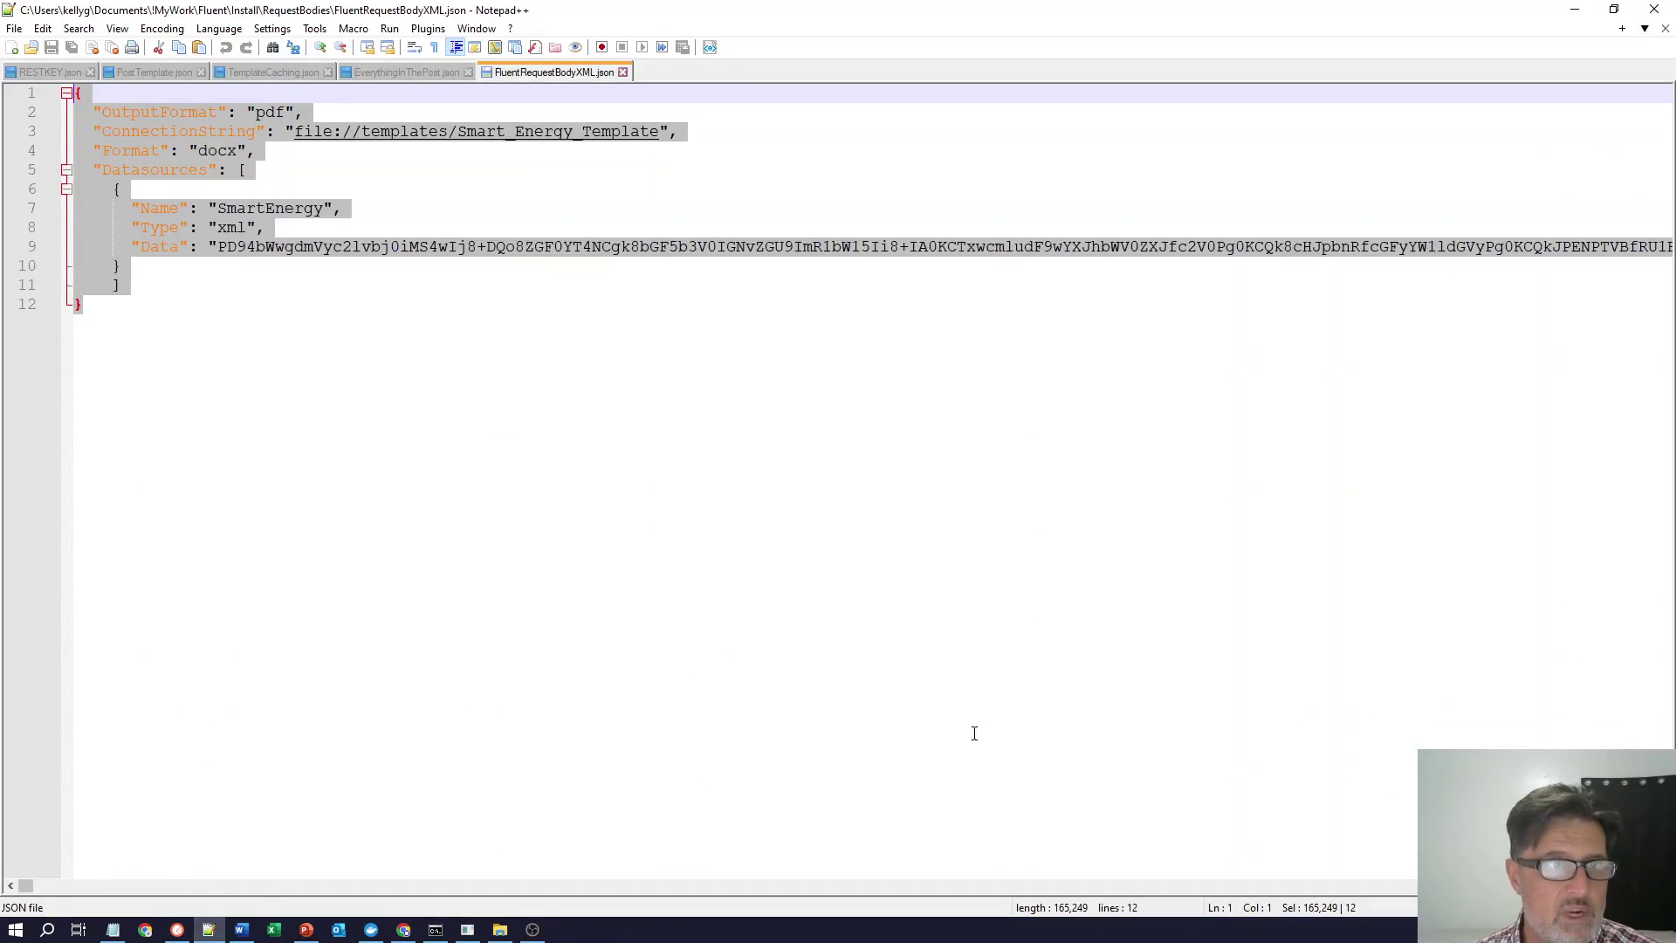
{"action": "left_click", "coordinate": [784, 434]}
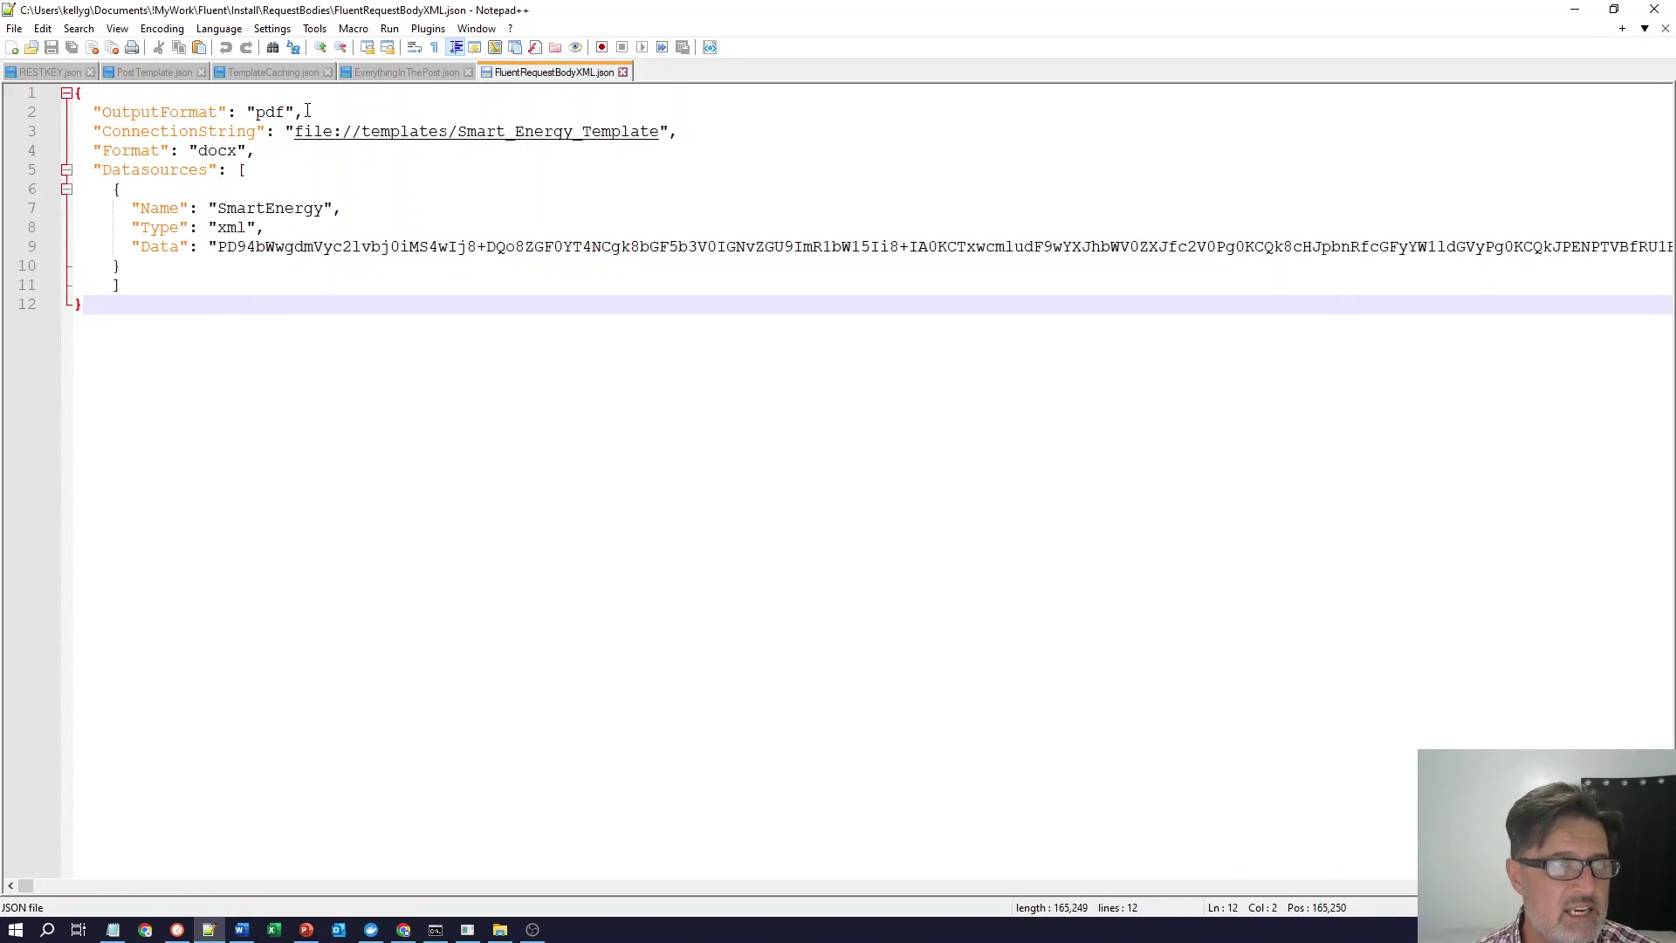
{"action": "left_click_drag", "start_coordinate": [307, 113], "coordinate": [79, 115]}
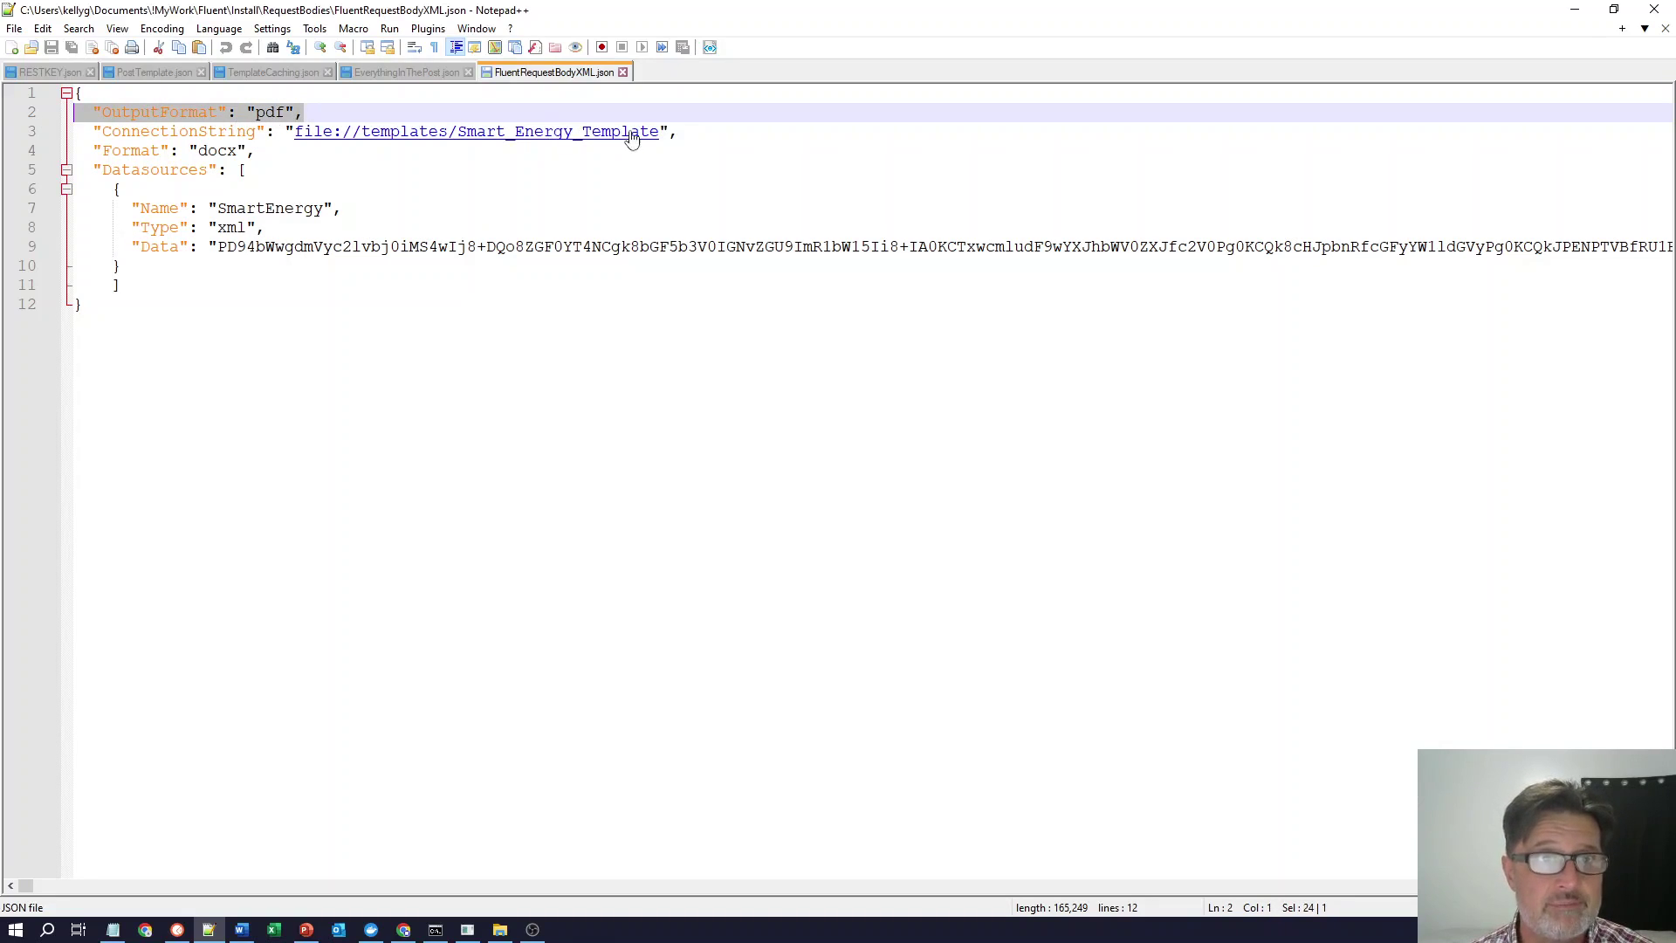
{"action": "left_click_drag", "start_coordinate": [661, 131], "coordinate": [457, 131]}
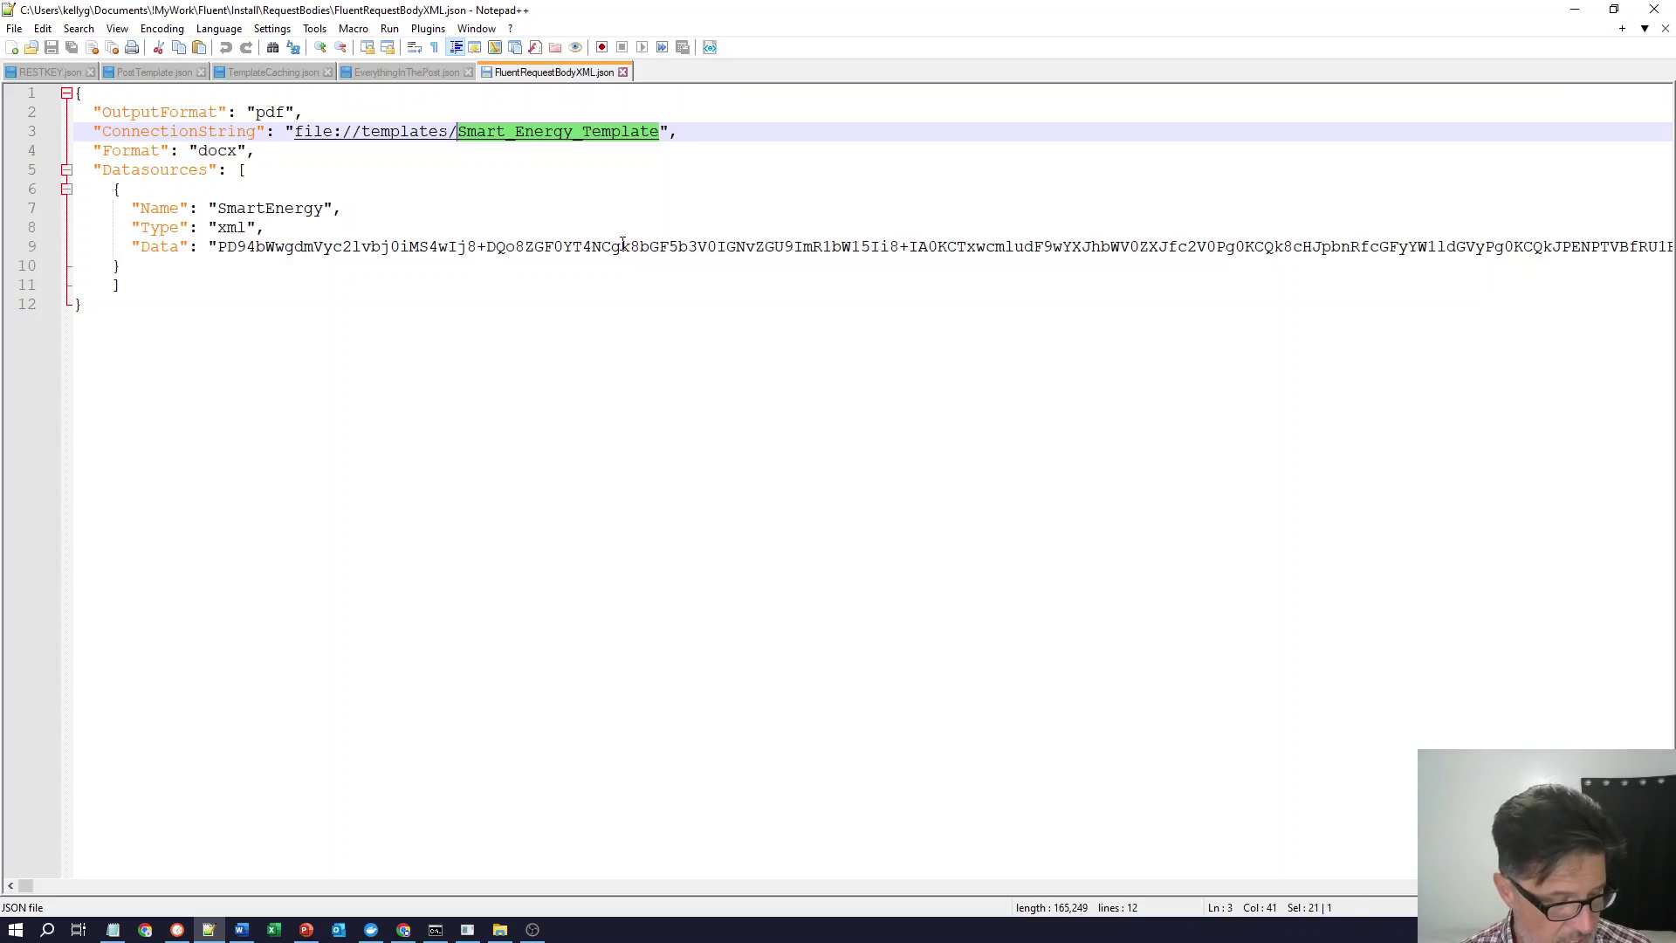
{"action": "key", "text": "ctrl+a"}
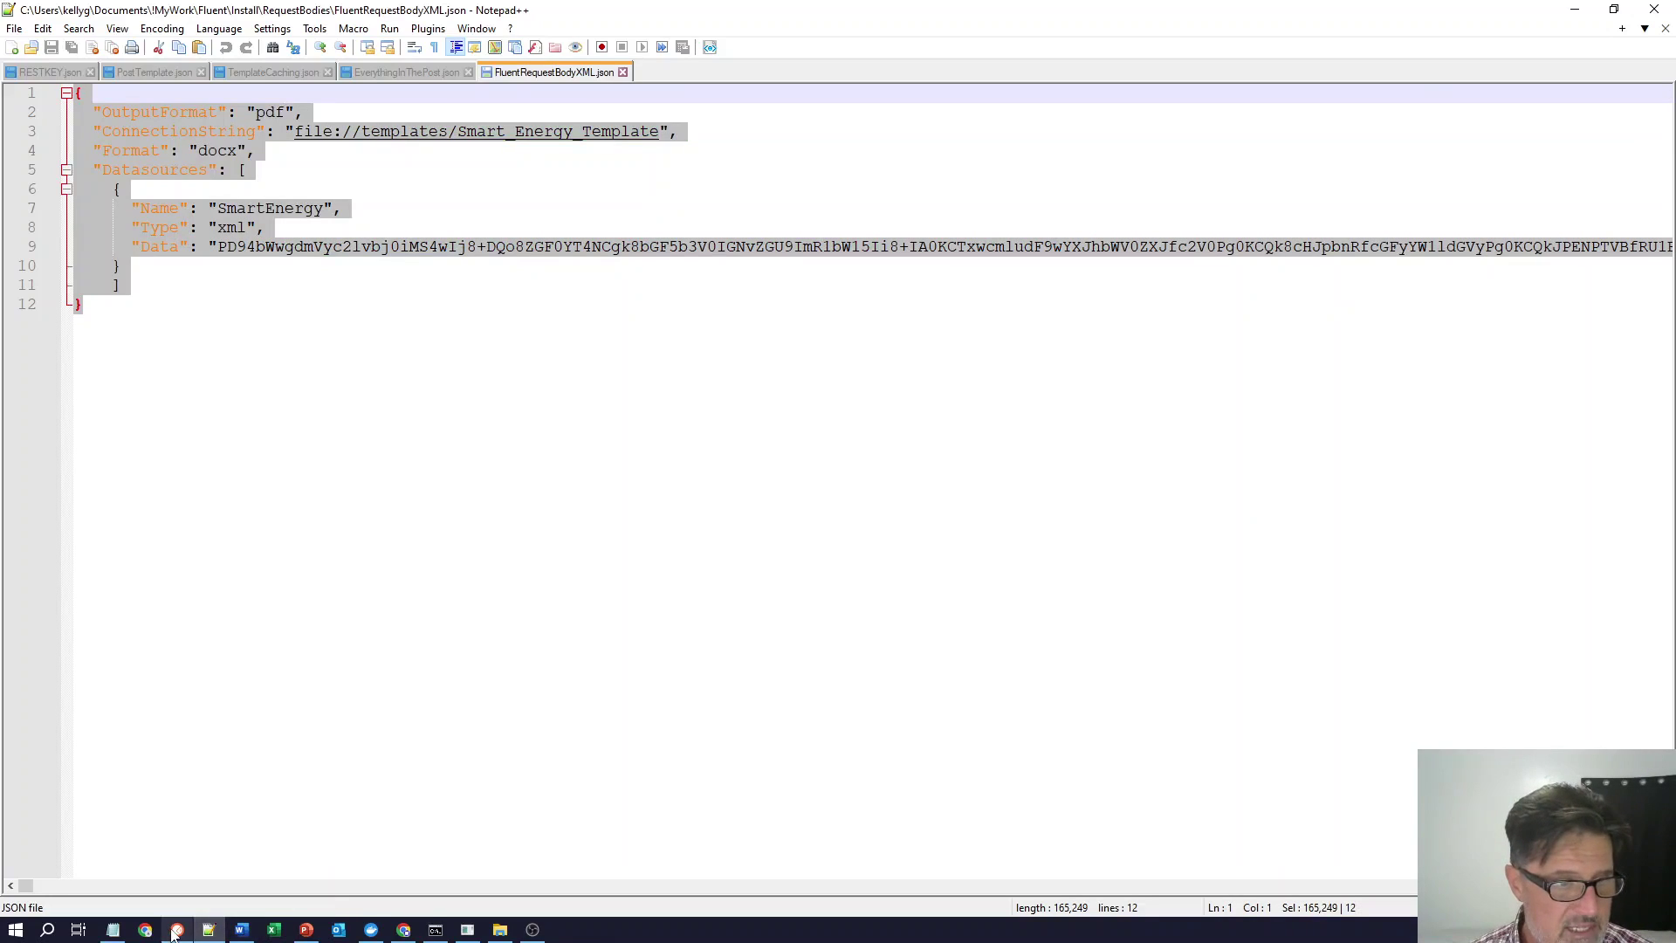
{"action": "left_click", "coordinate": [177, 930]}
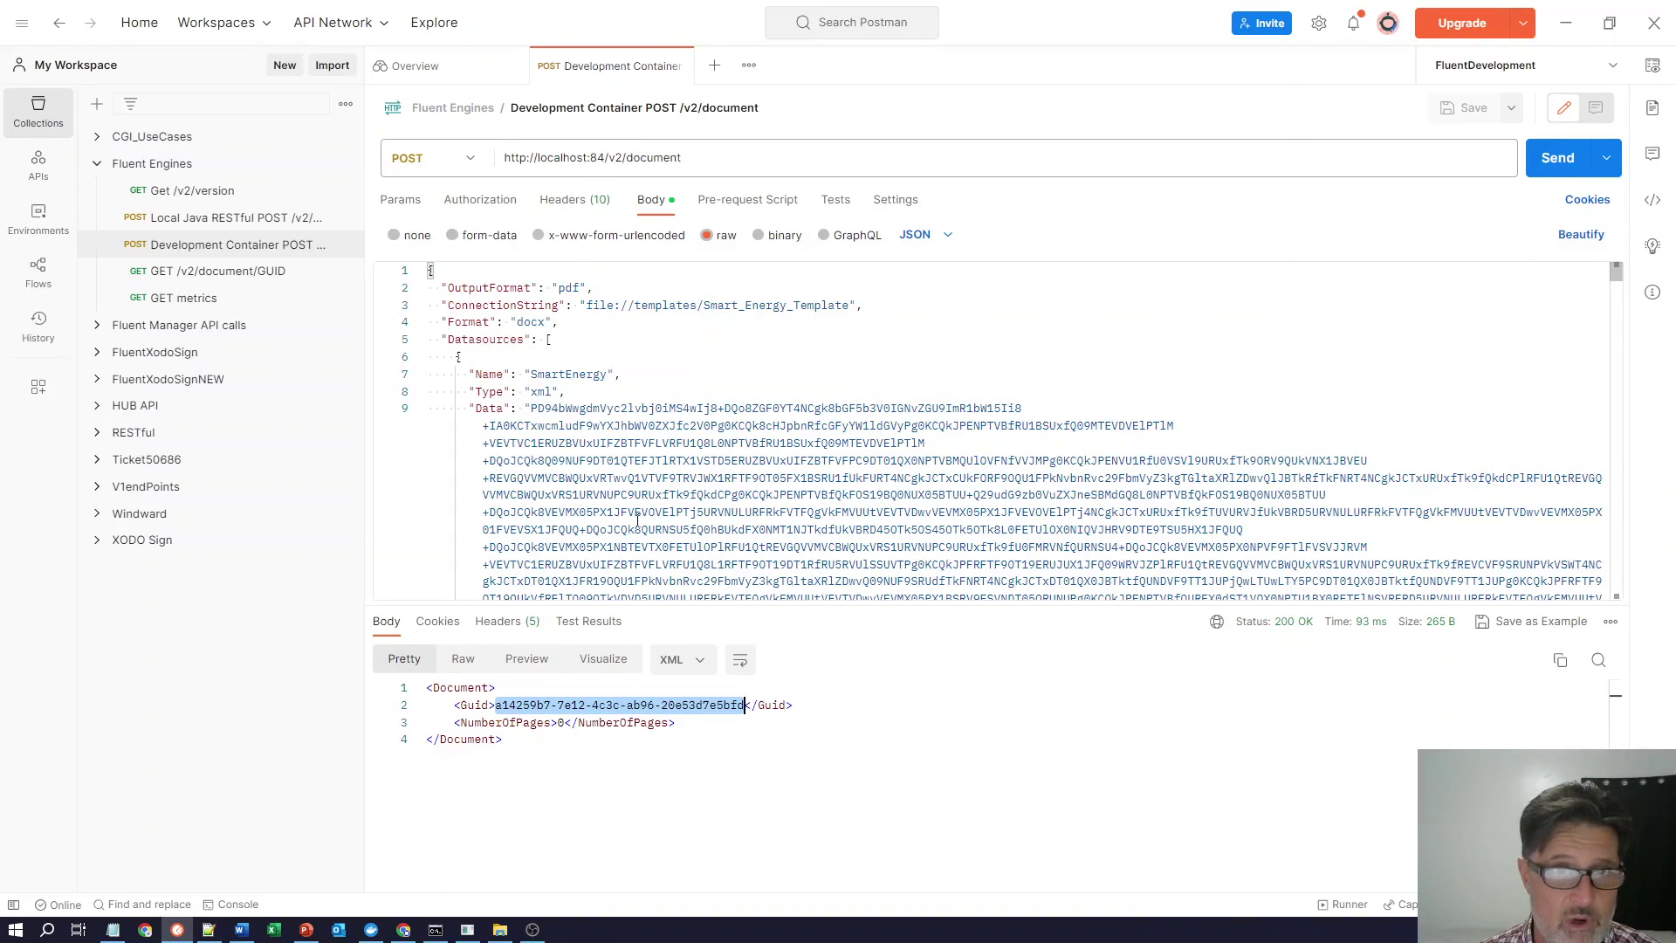
{"action": "left_click", "coordinate": [1557, 158]}
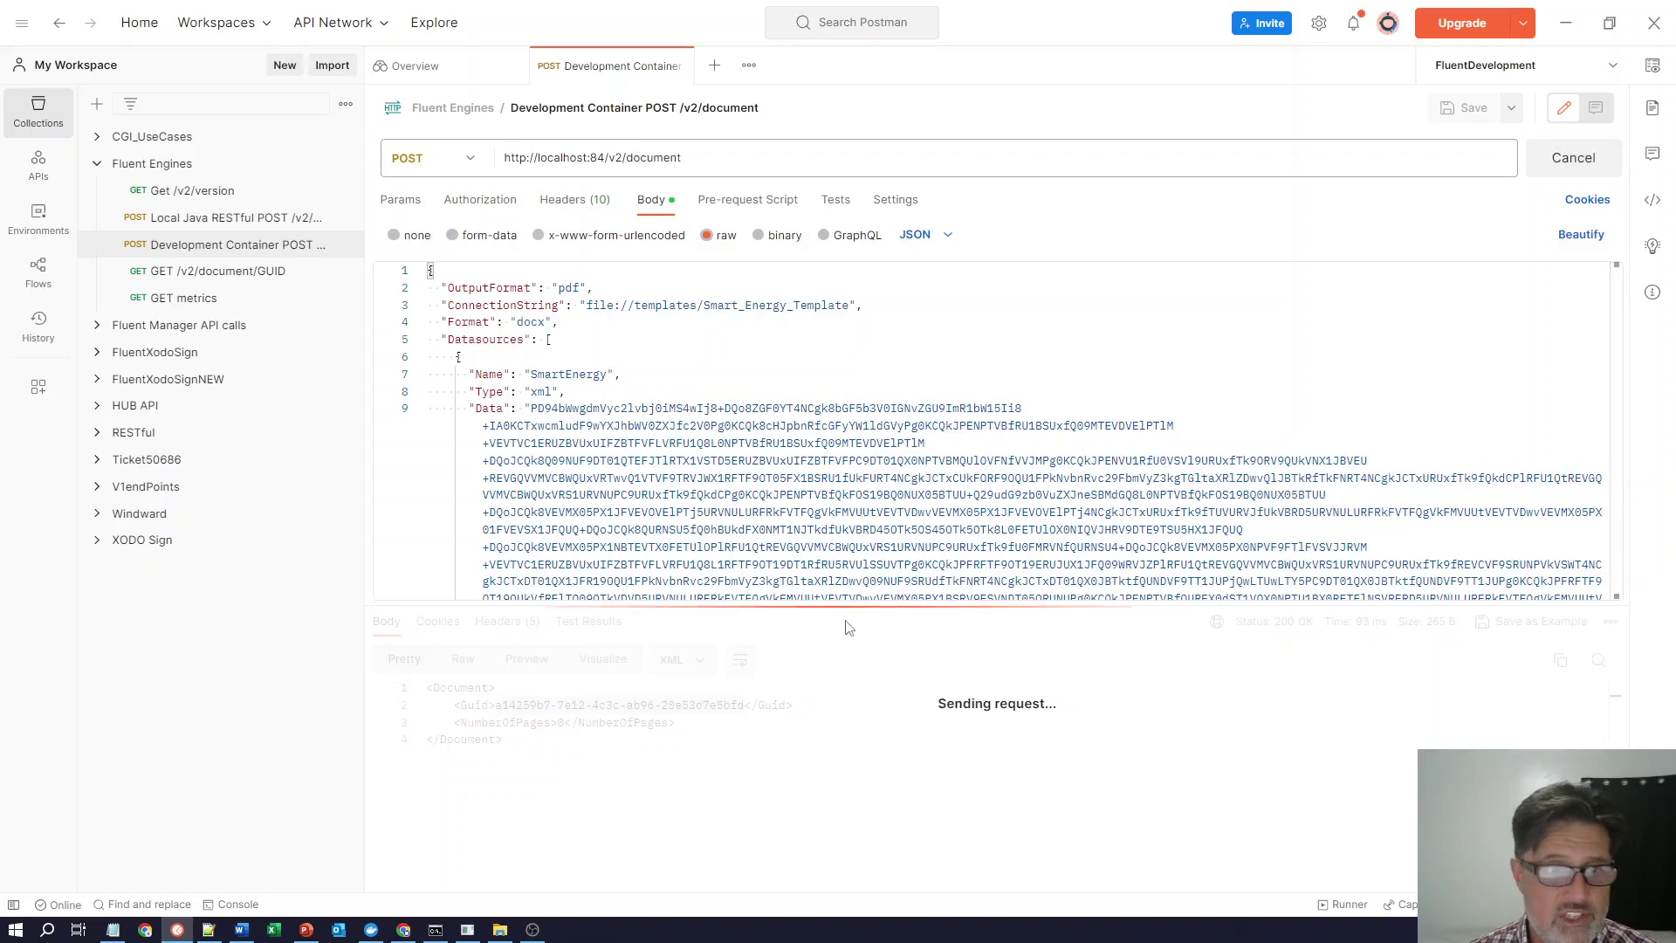
{"action": "left_click_drag", "start_coordinate": [496, 706], "coordinate": [745, 707]}
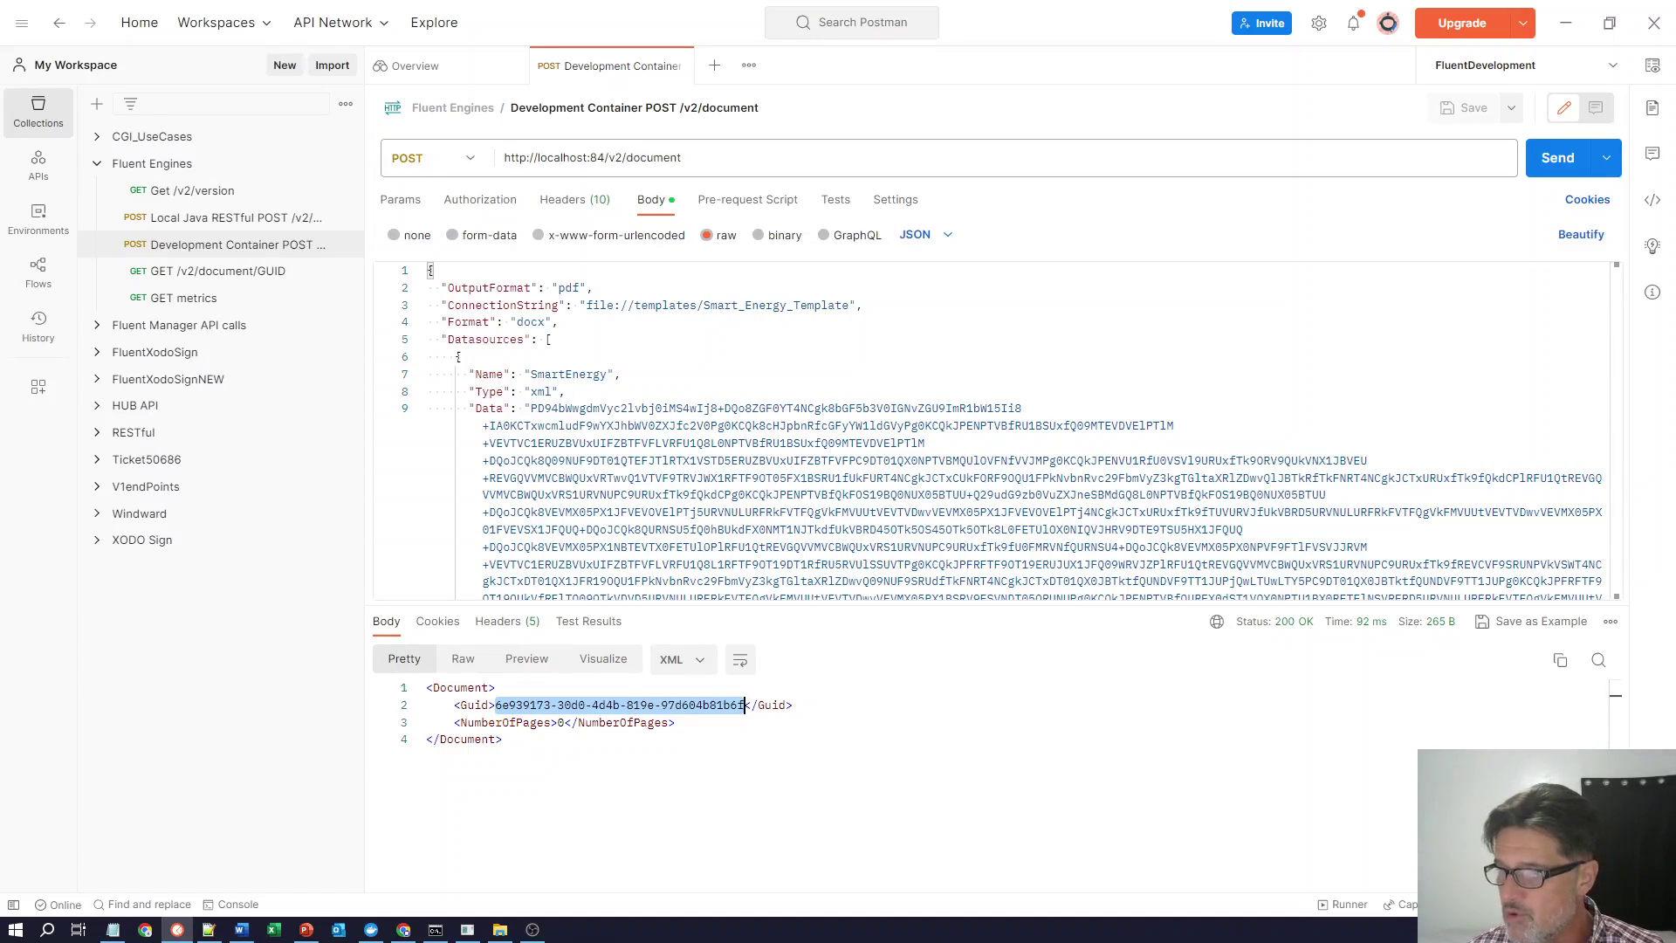
{"action": "key", "text": "alt+Tab"}
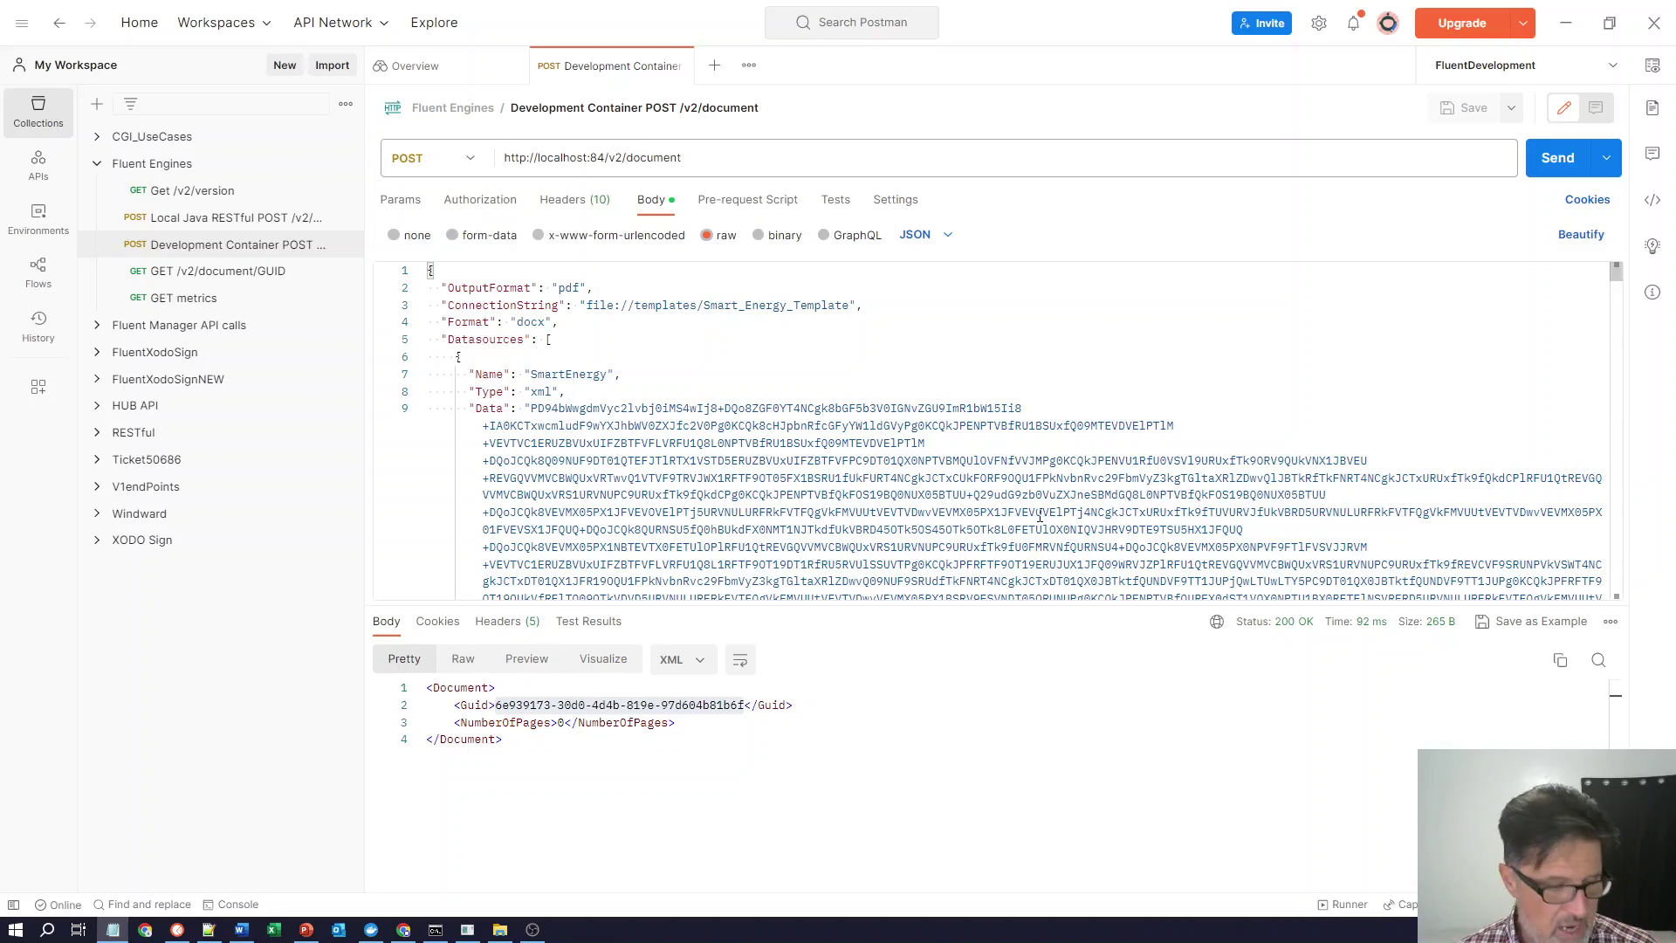
- Load the GUID's /v2/document/<GUID>/file URL in a new Chrome tab to download the PDF
{"action": "left_click", "coordinate": [403, 930]}
{"action": "left_click", "coordinate": [652, 21]}
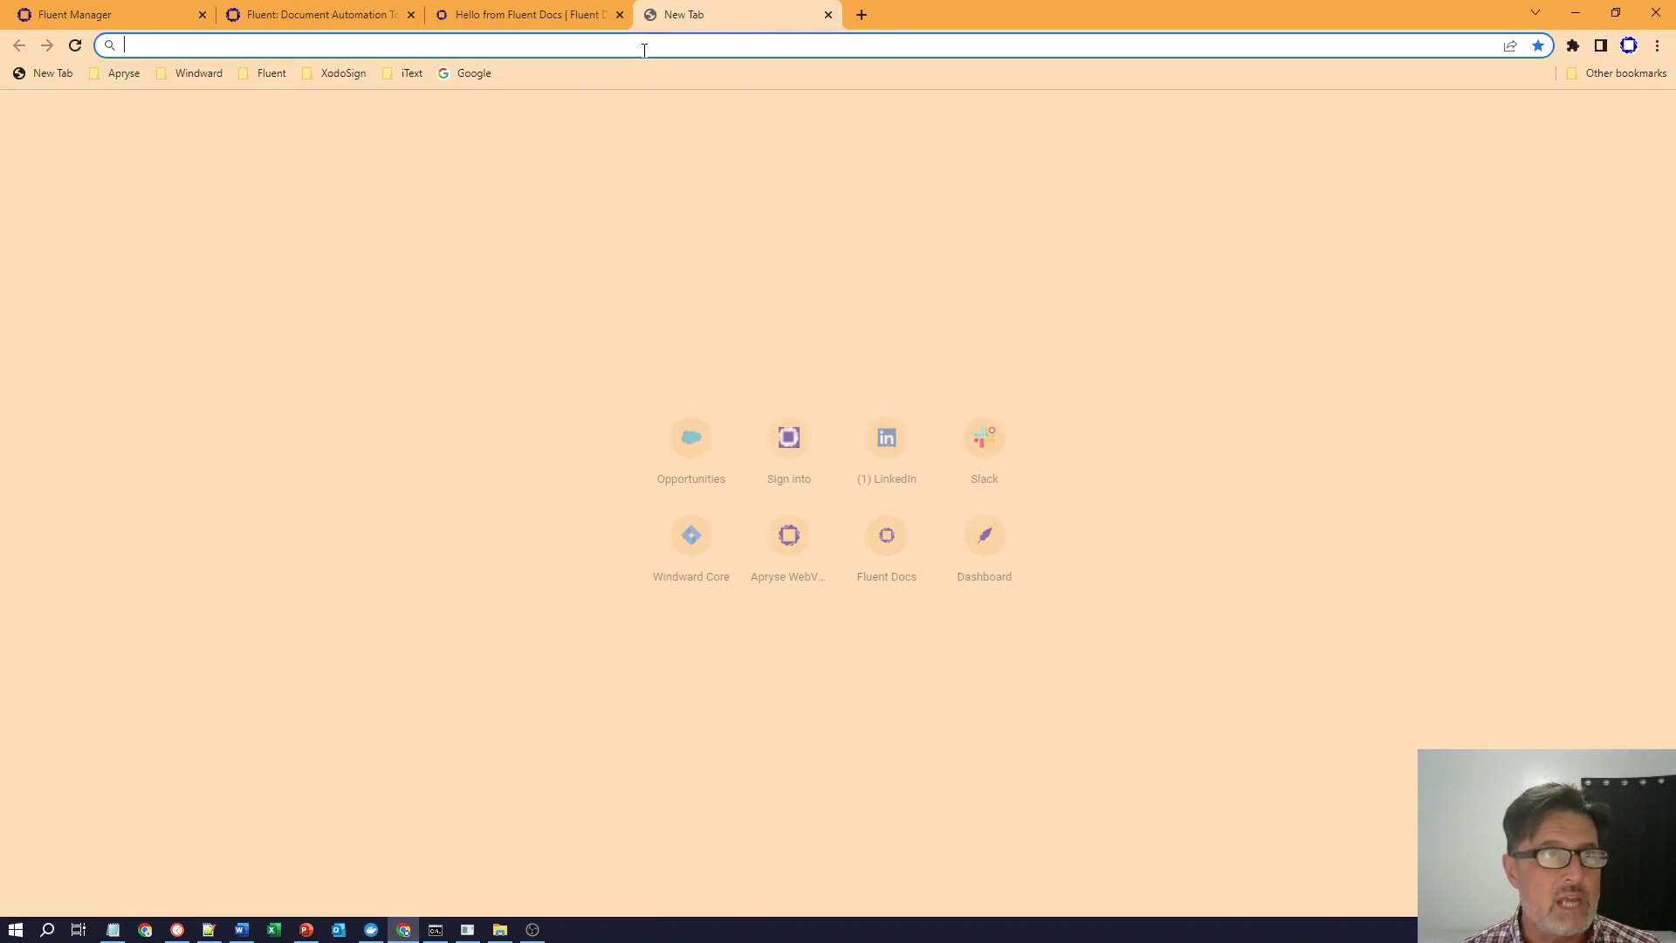
{"action": "type", "text": "http://localhost:84/v2/document/6e939173-30d0-4d4b-819e-97d604b81b6f/file"}
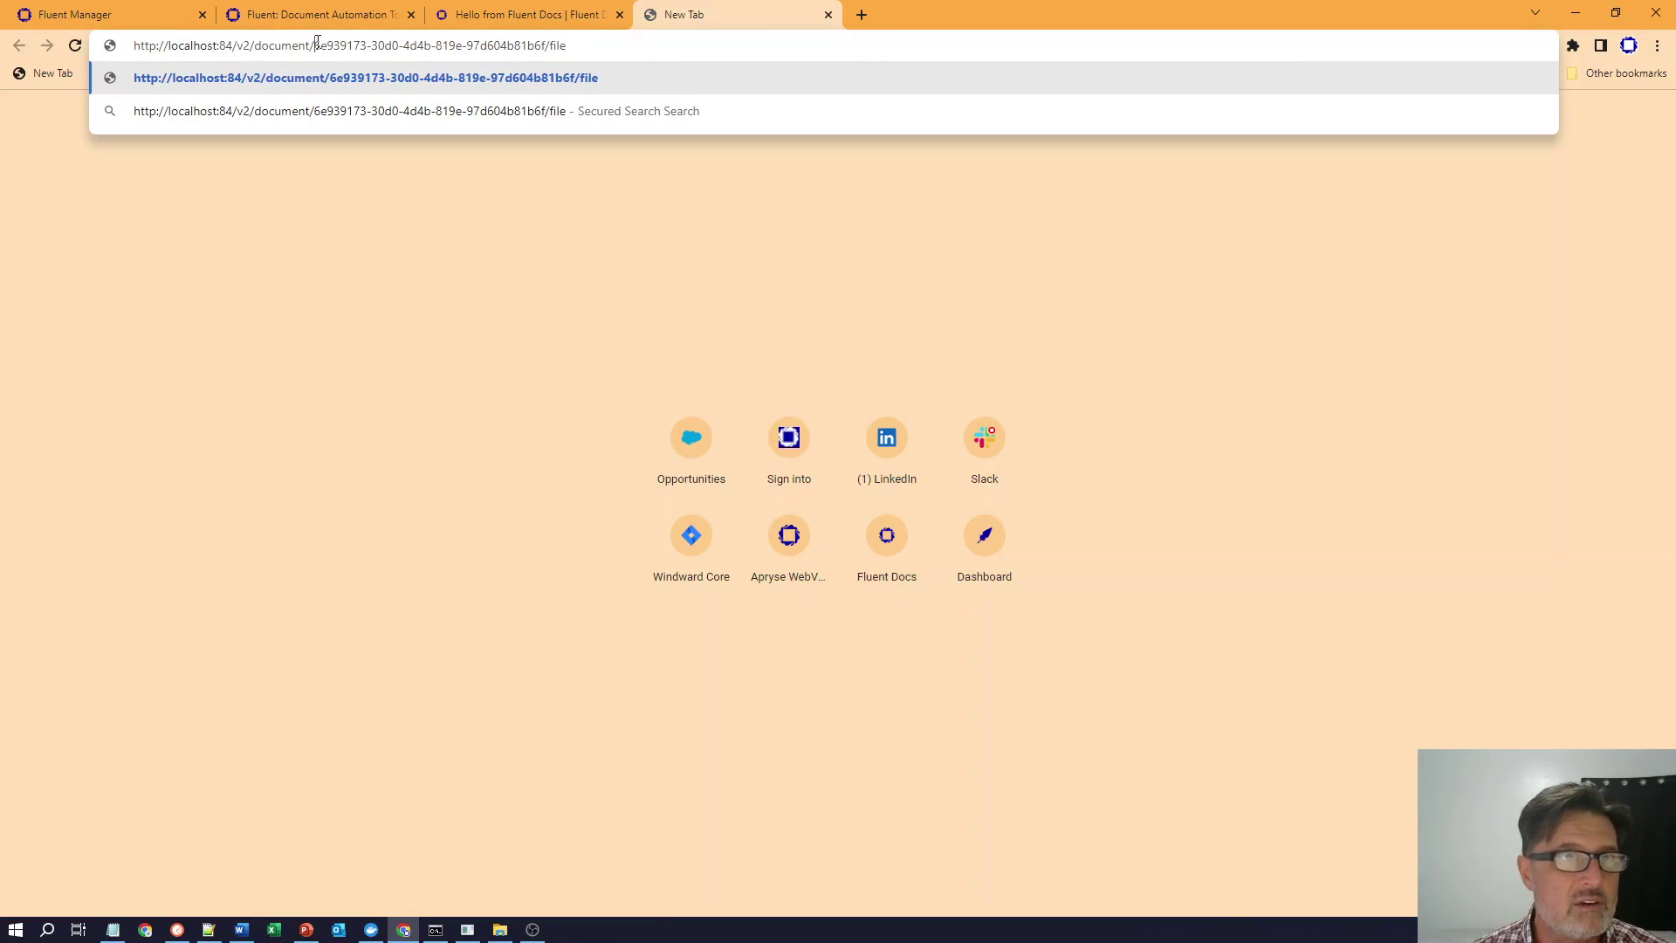
{"action": "left_click_drag", "start_coordinate": [316, 45], "coordinate": [549, 43]}
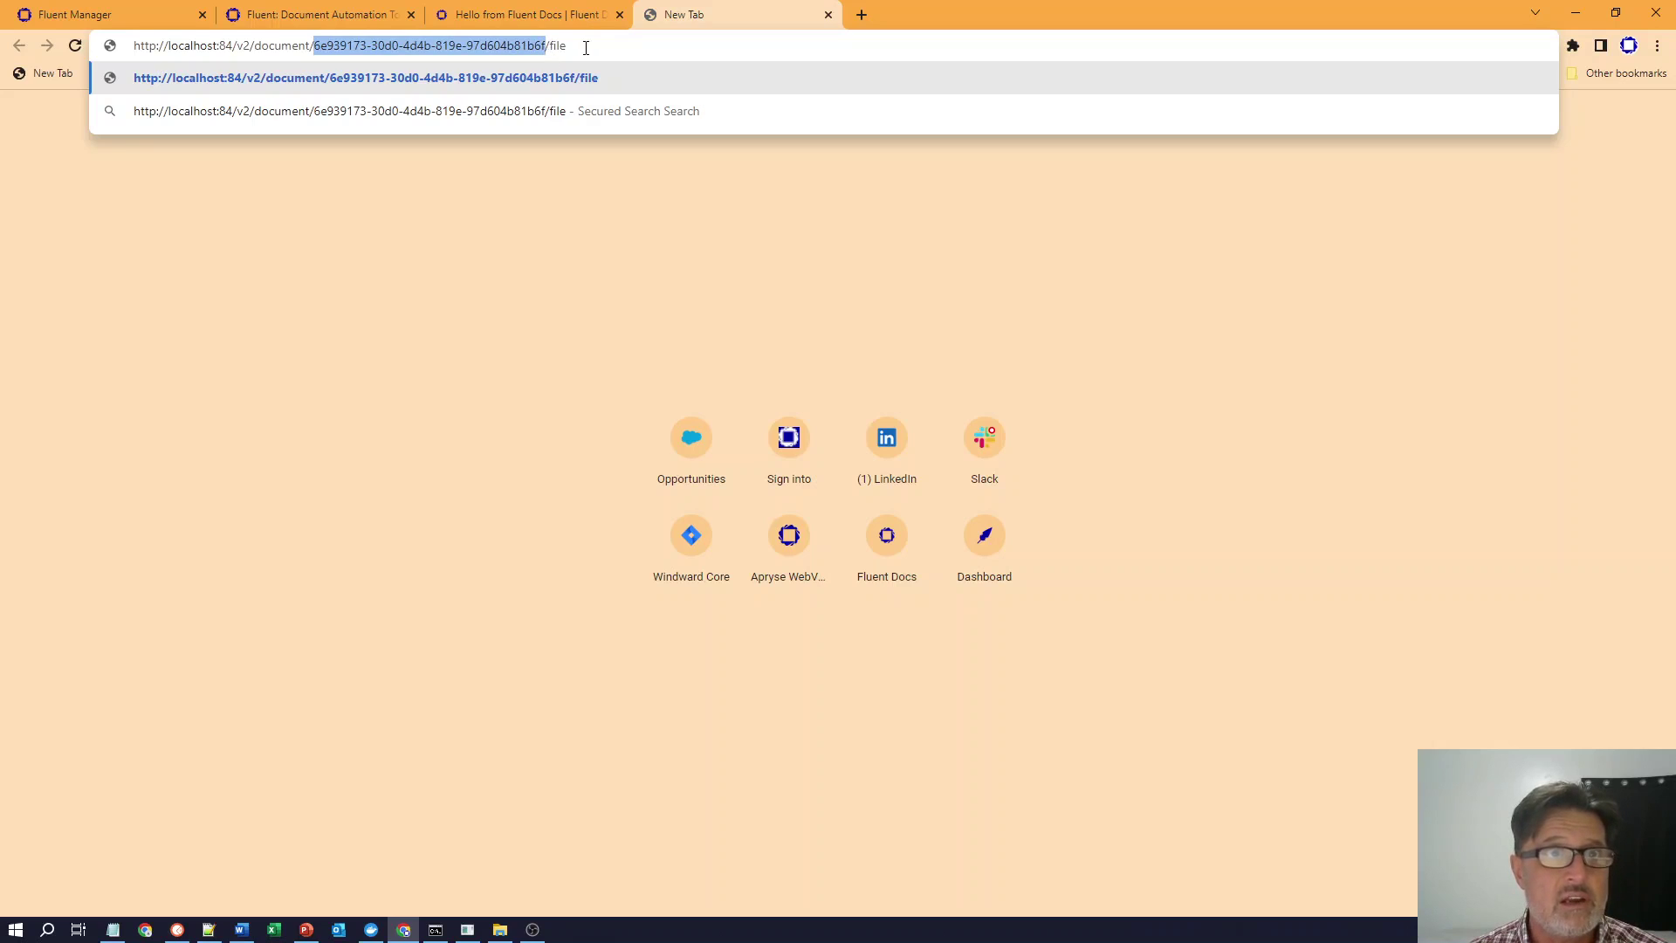
{"action": "left_click", "coordinate": [585, 48]}
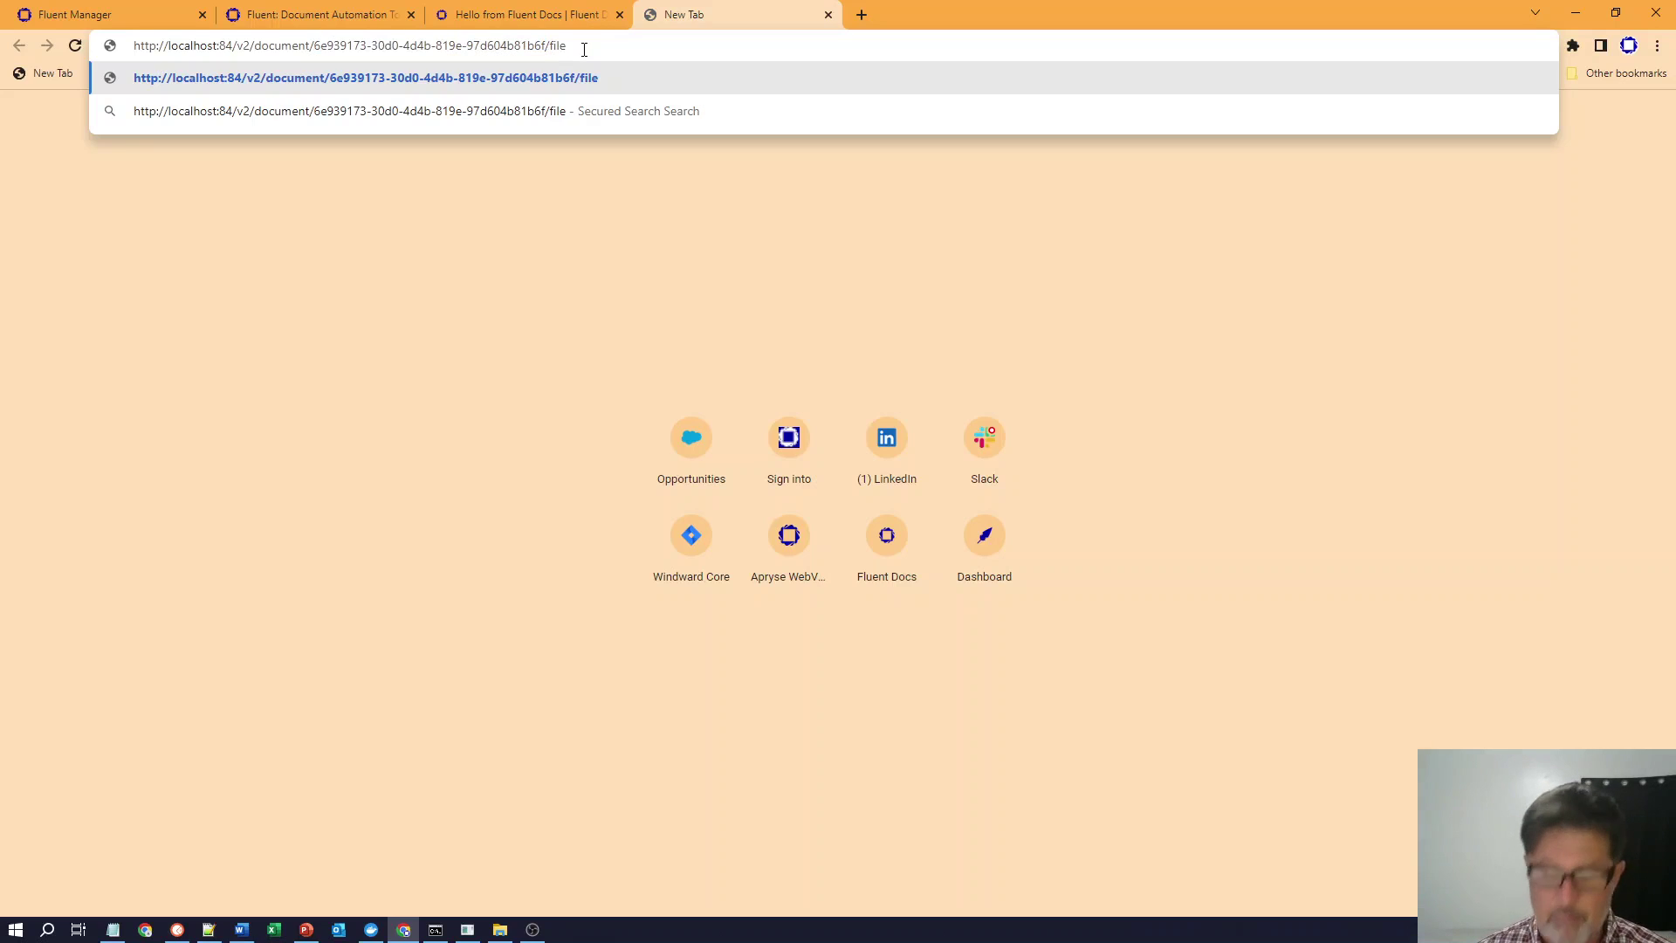
{"action": "key", "text": "Return"}
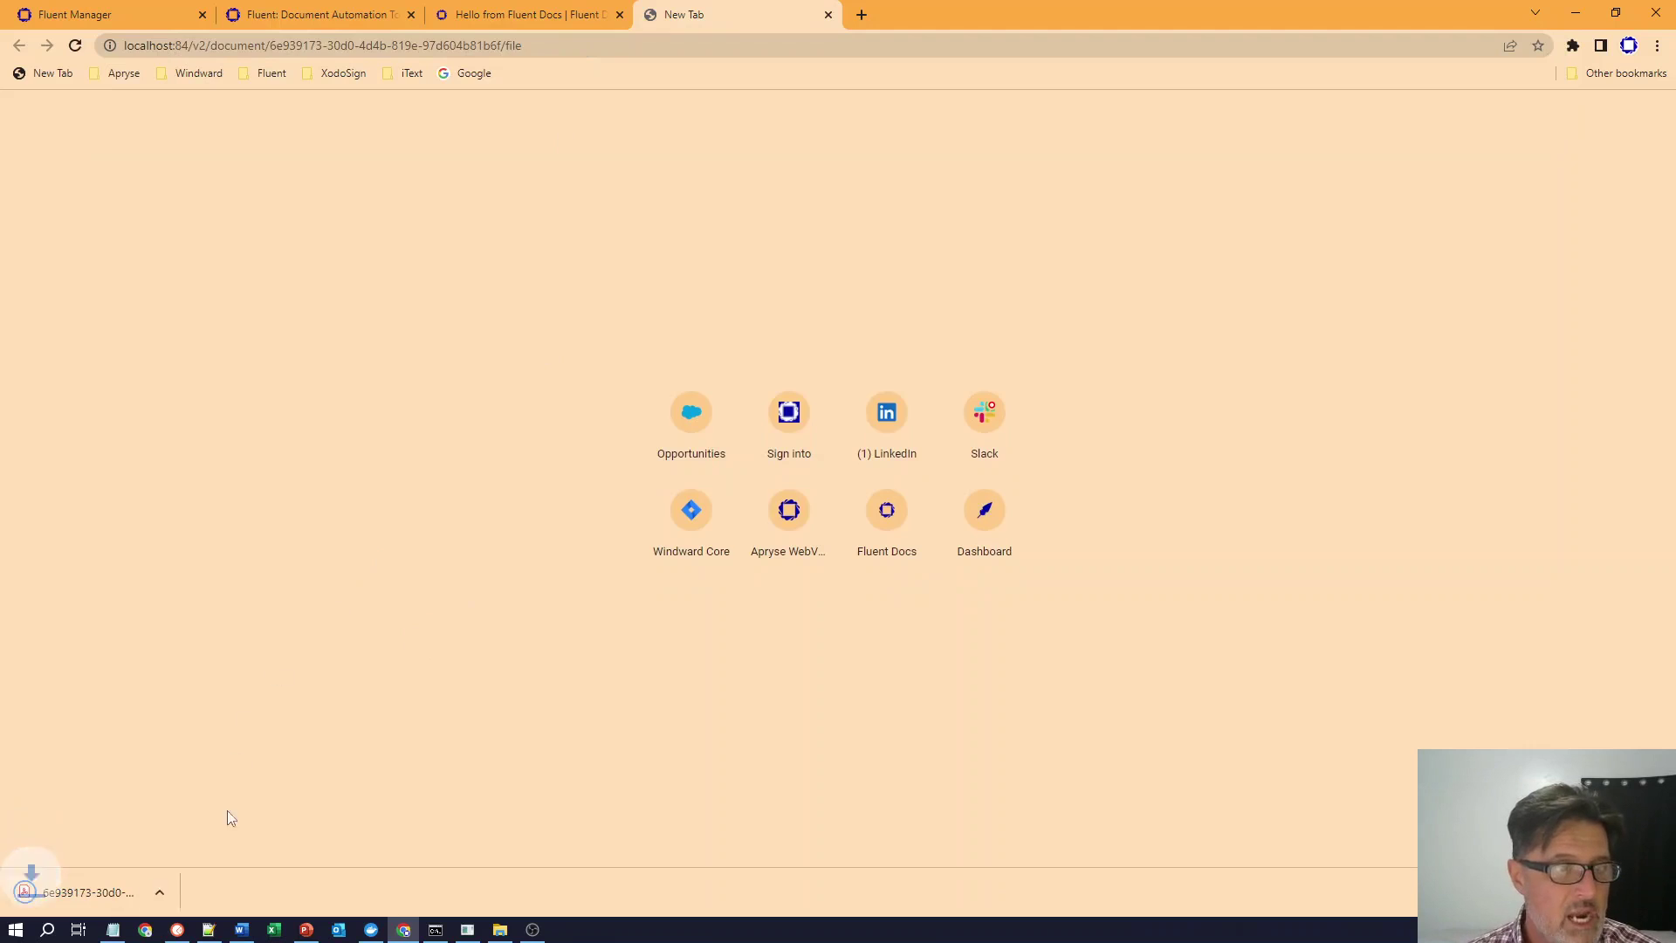
{"action": "left_click", "coordinate": [186, 892]}
- View the generated Smart Energy PDF in Acrobat down to page 2's charges table, then close it
{"action": "left_click", "coordinate": [218, 781]}
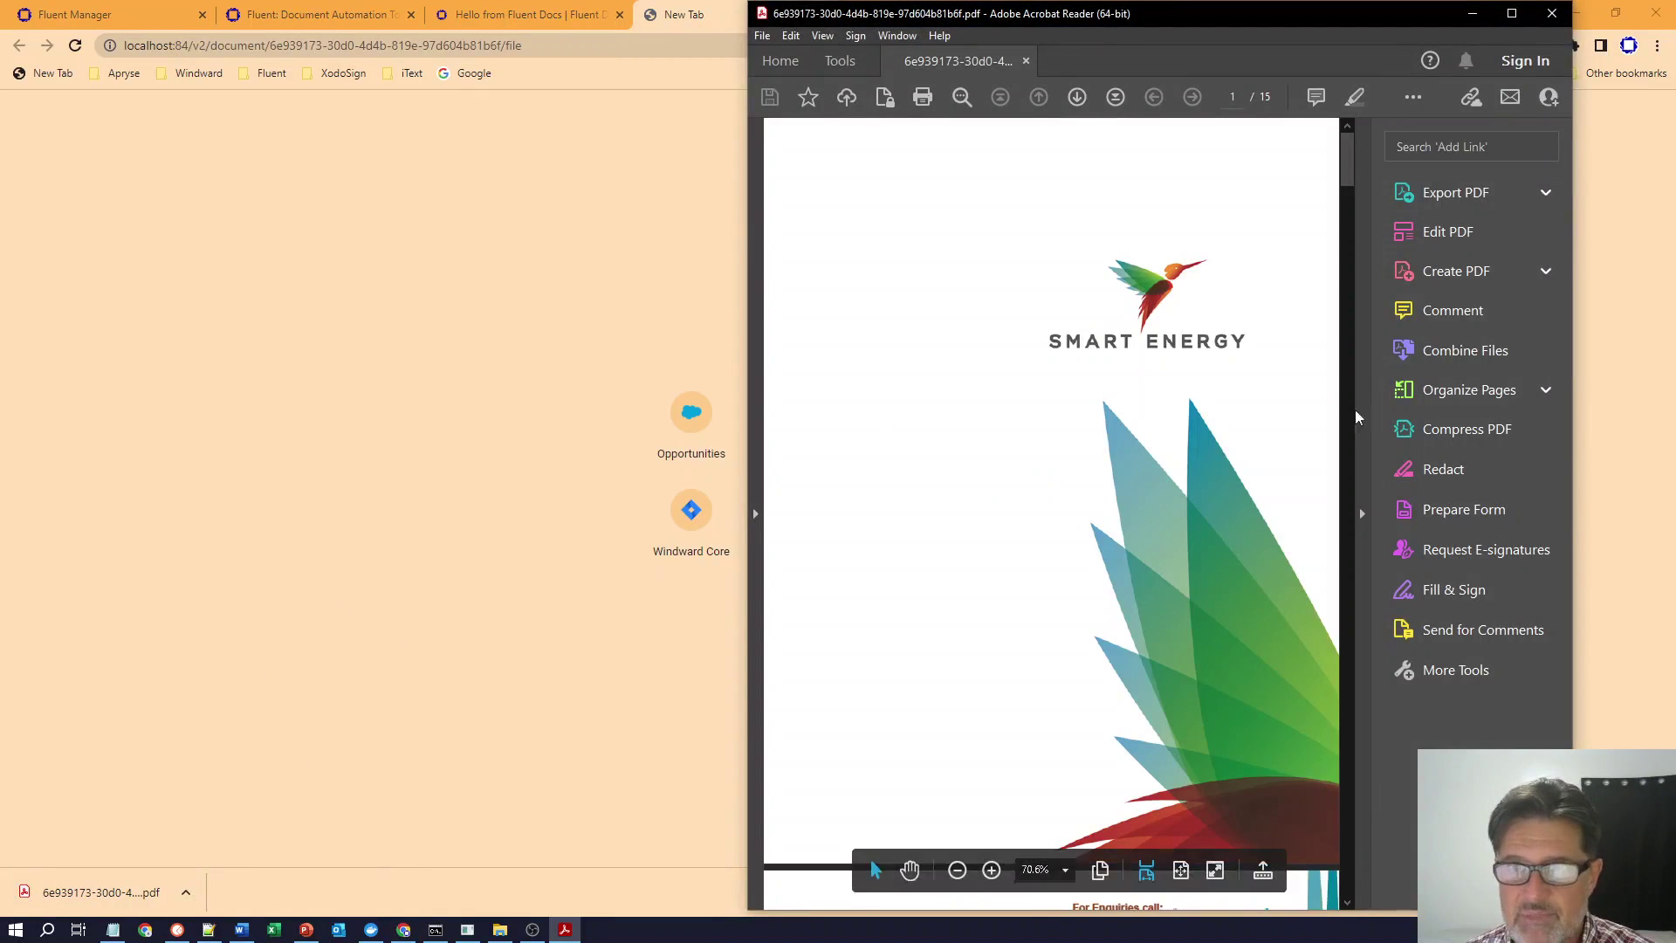
{"action": "left_click", "coordinate": [1356, 512]}
{"action": "scroll", "coordinate": [1199, 427], "scroll_direction": "down", "scroll_amount": 10}
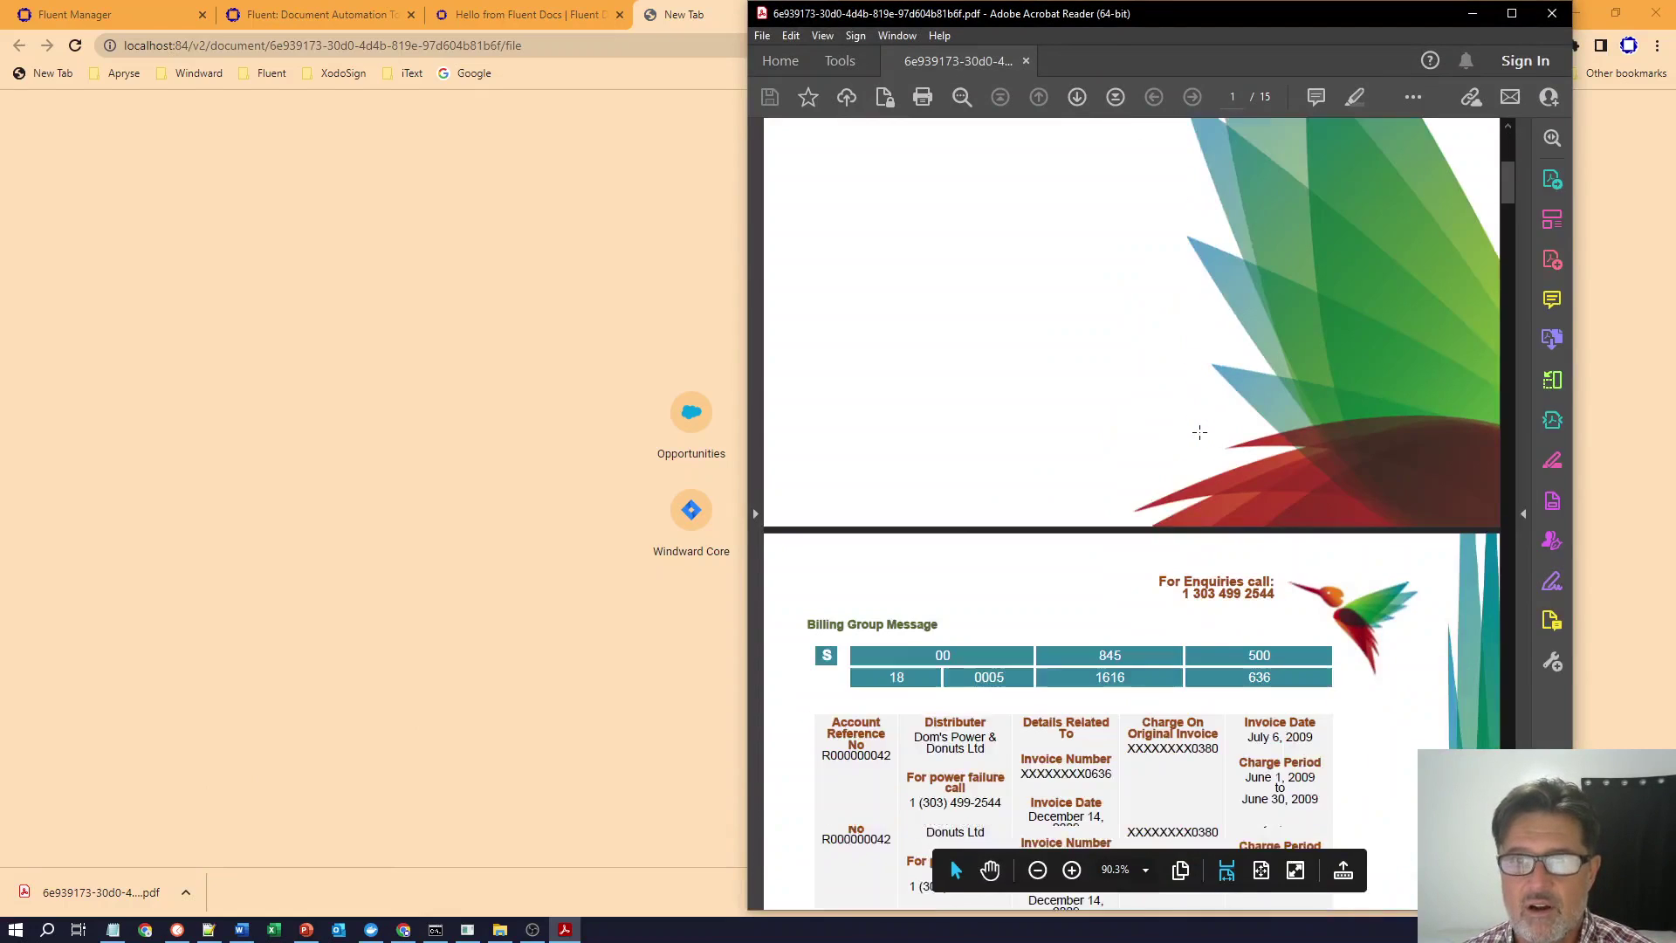
{"action": "scroll", "coordinate": [1200, 427], "scroll_direction": "down", "scroll_amount": 5}
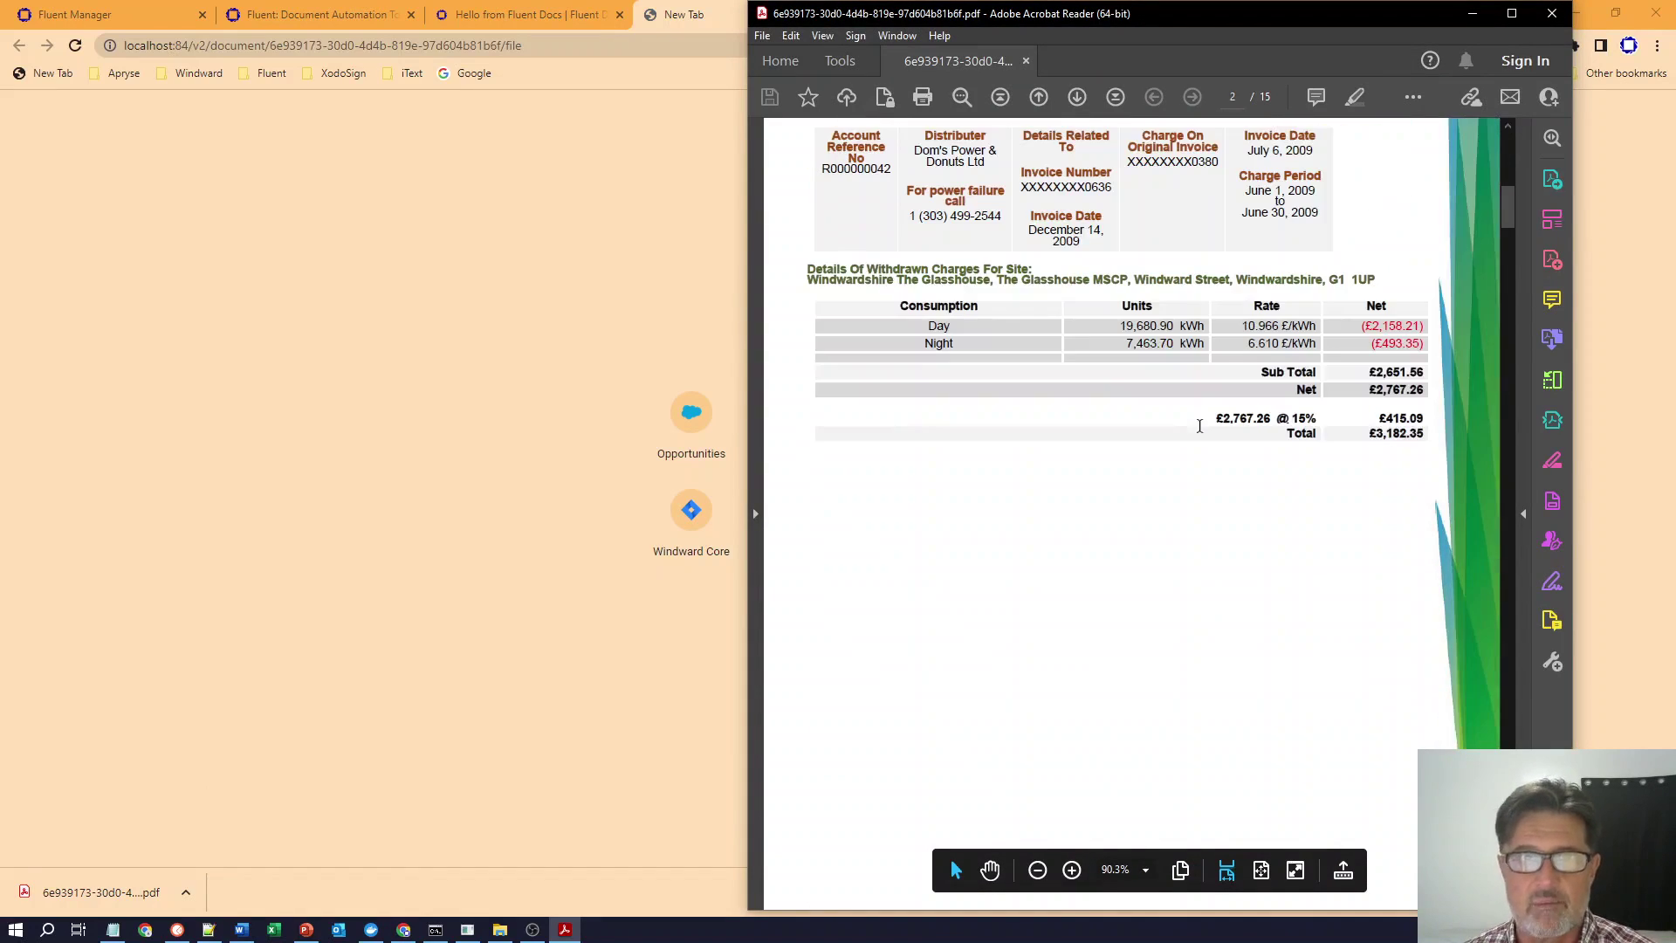
{"action": "left_click", "coordinate": [1552, 17]}
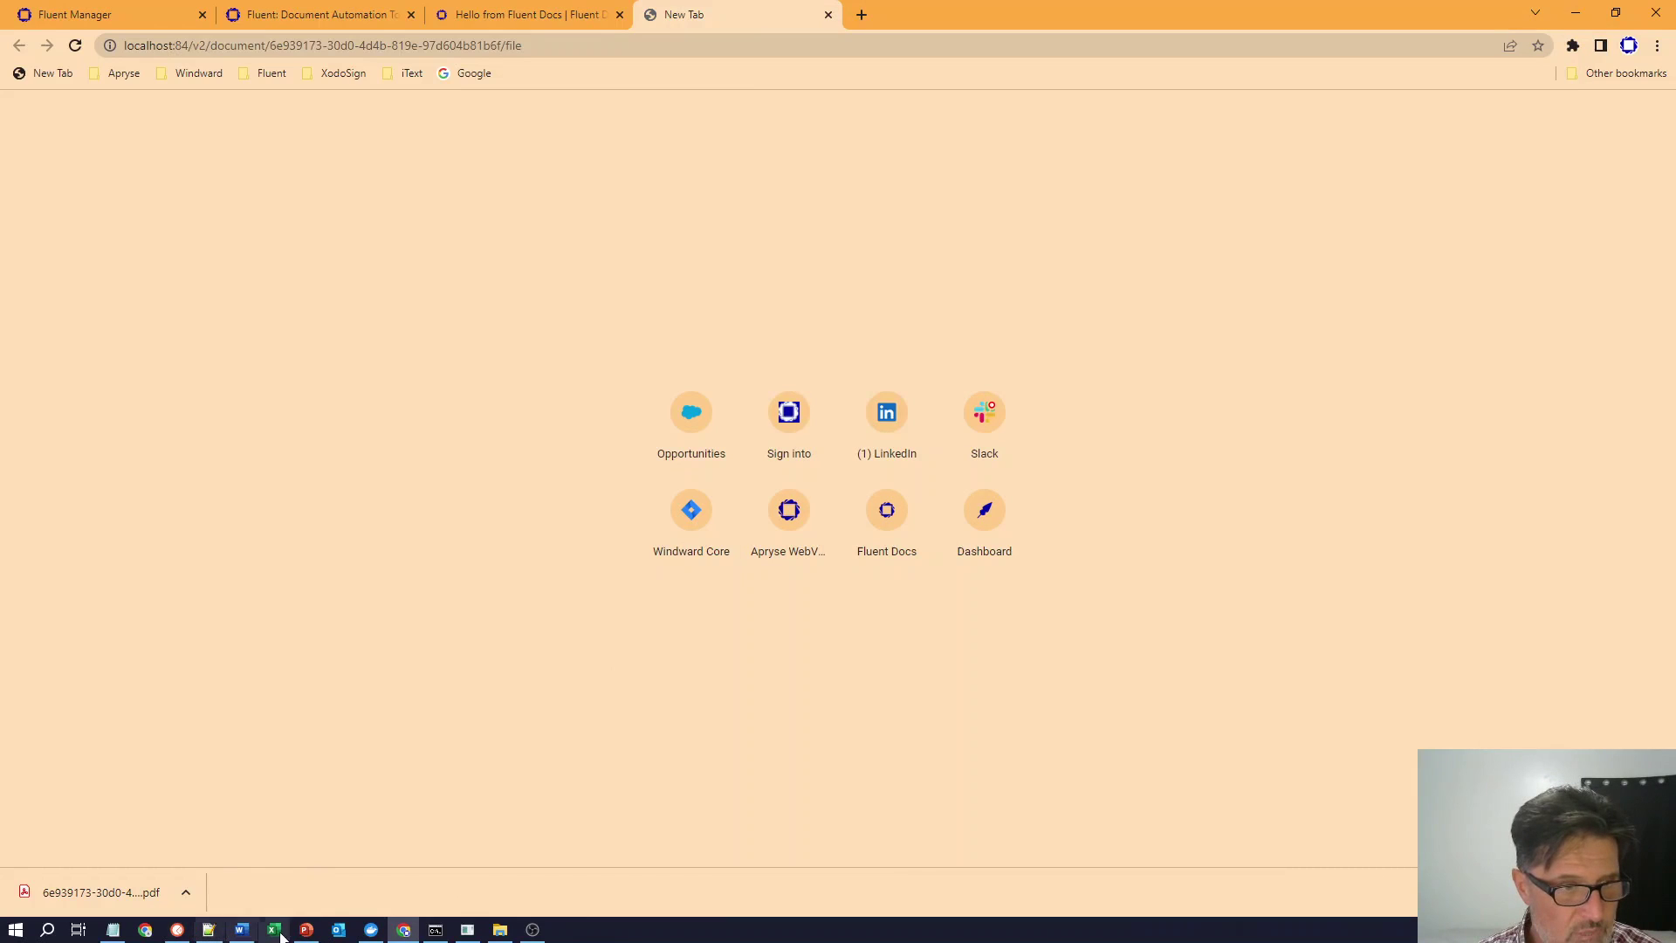
- Bring FluentWebinar.pptx back to the front on its slide 4 Thank you slide
{"action": "left_click", "coordinate": [307, 929]}
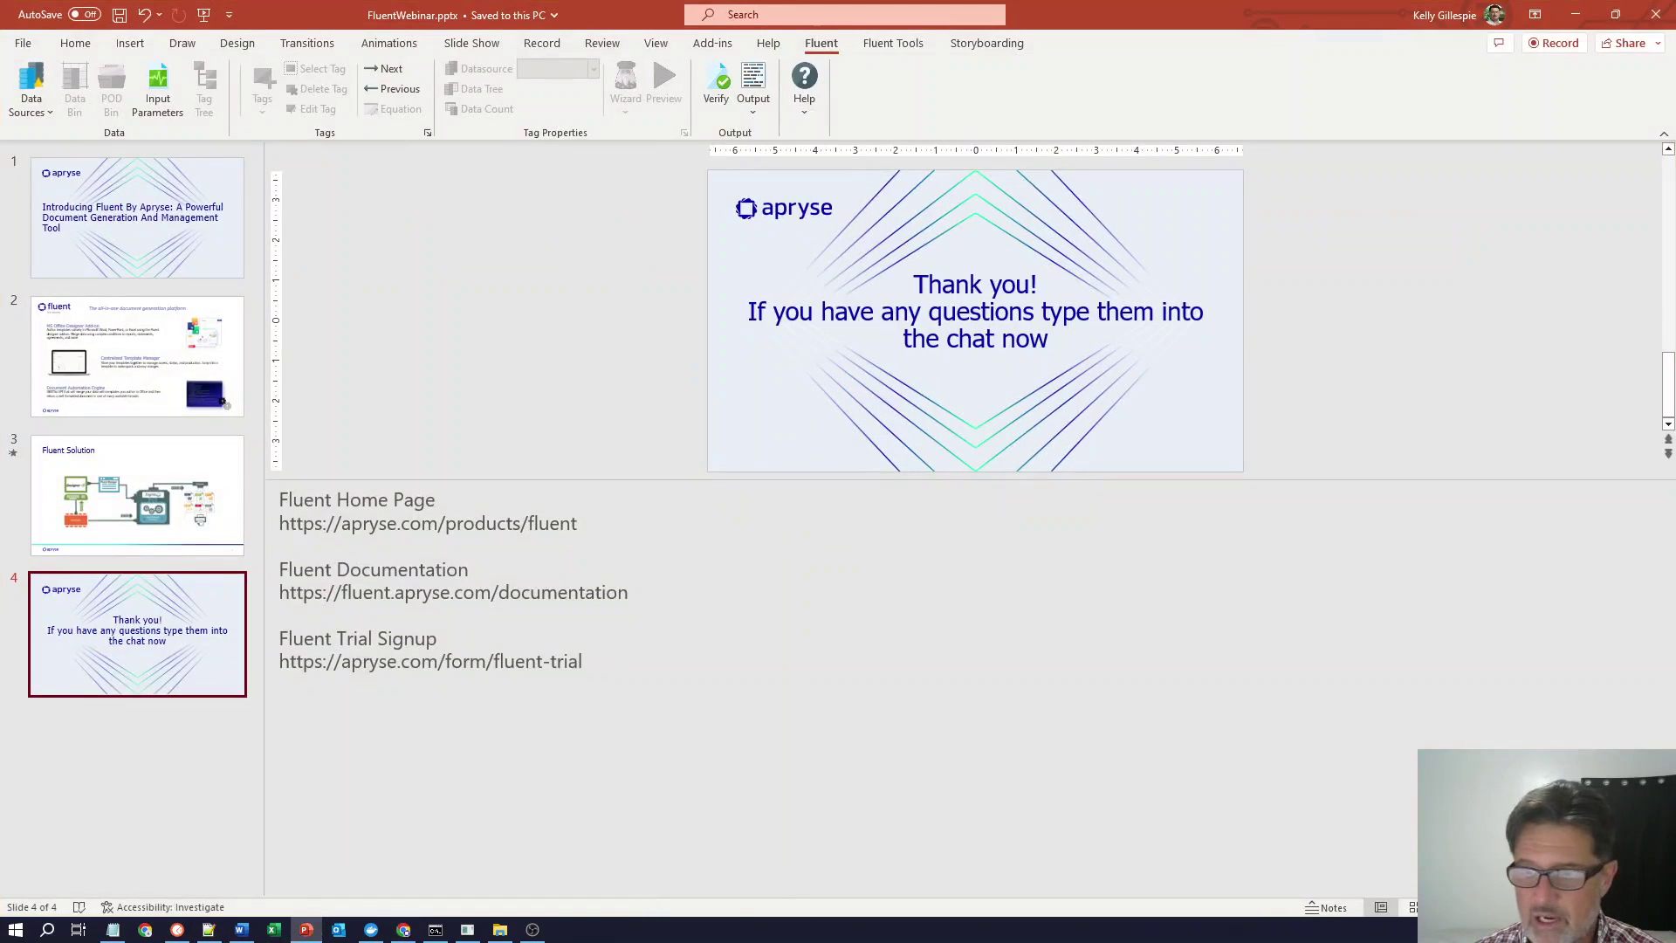